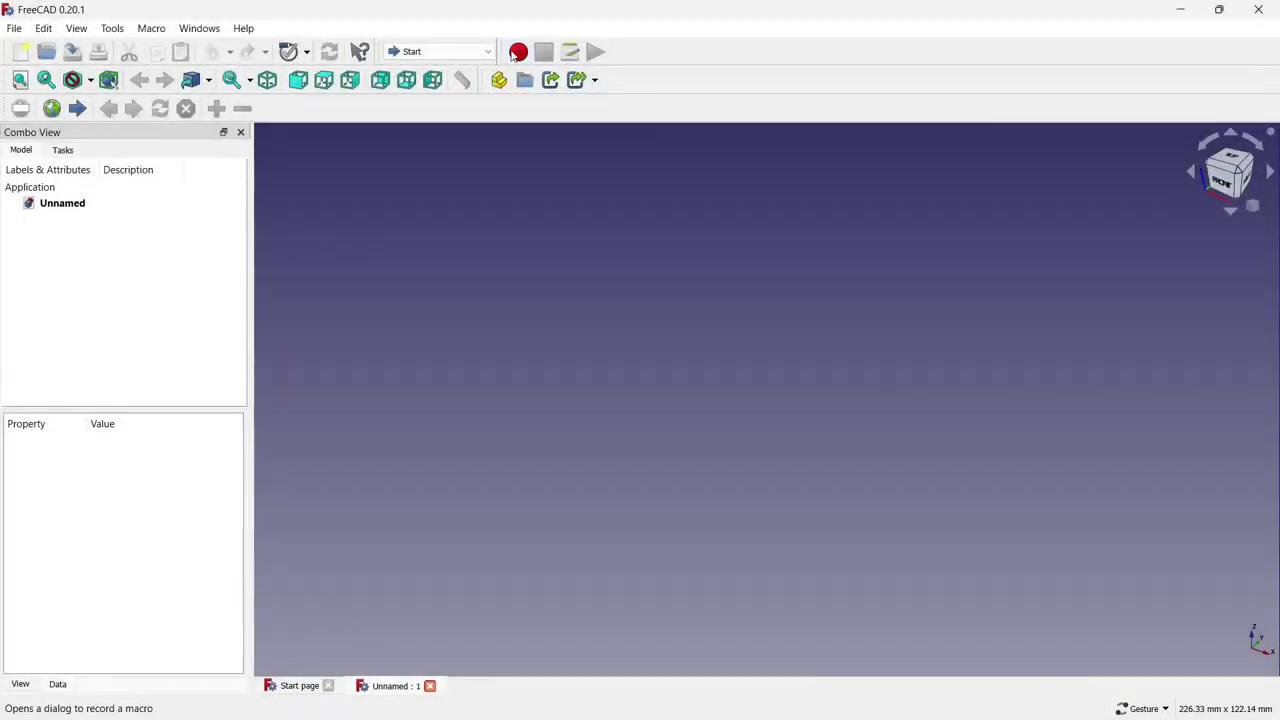
Switch to Part Design and open a new body sketch on the XZ_Plane.
click(487, 52)
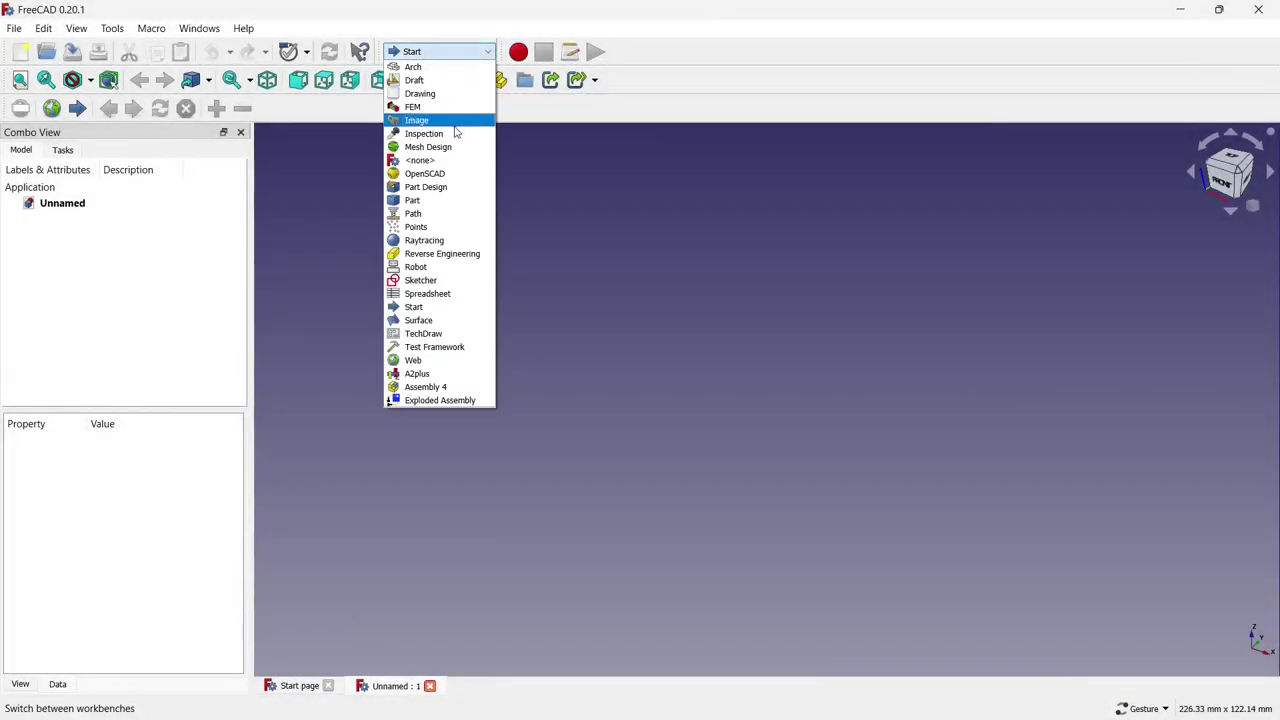
click(449, 188)
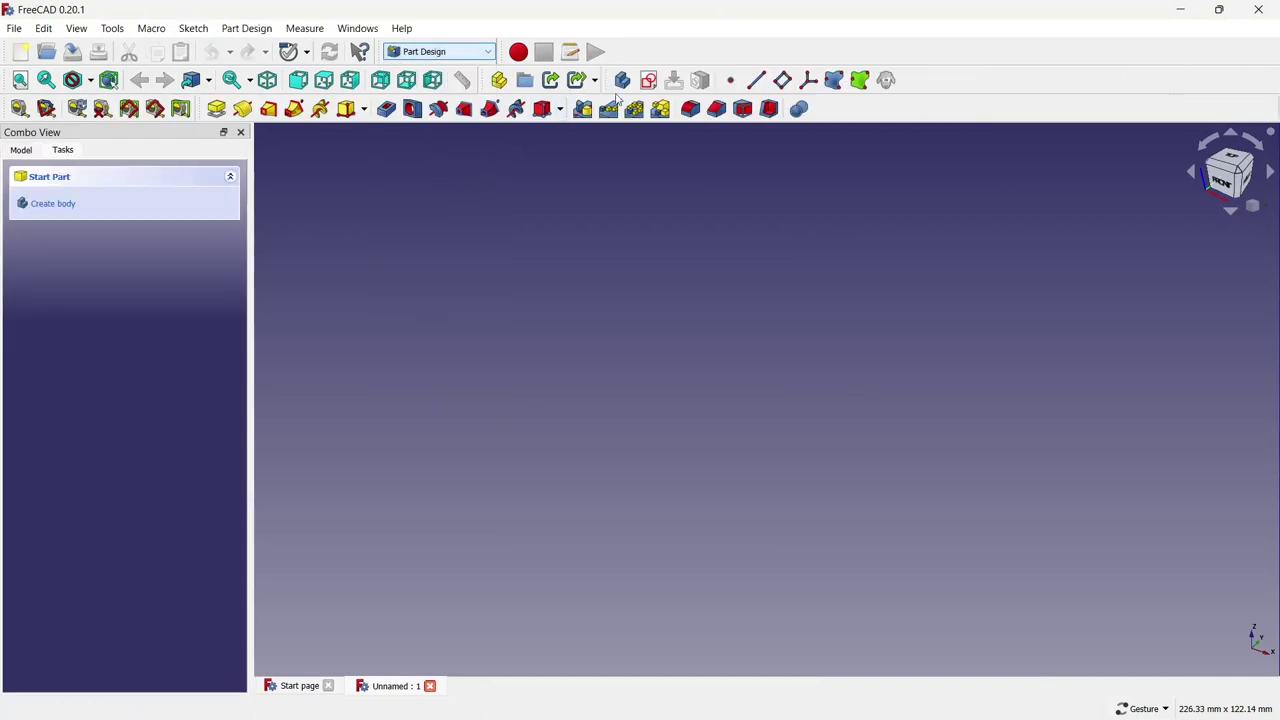
click(648, 80)
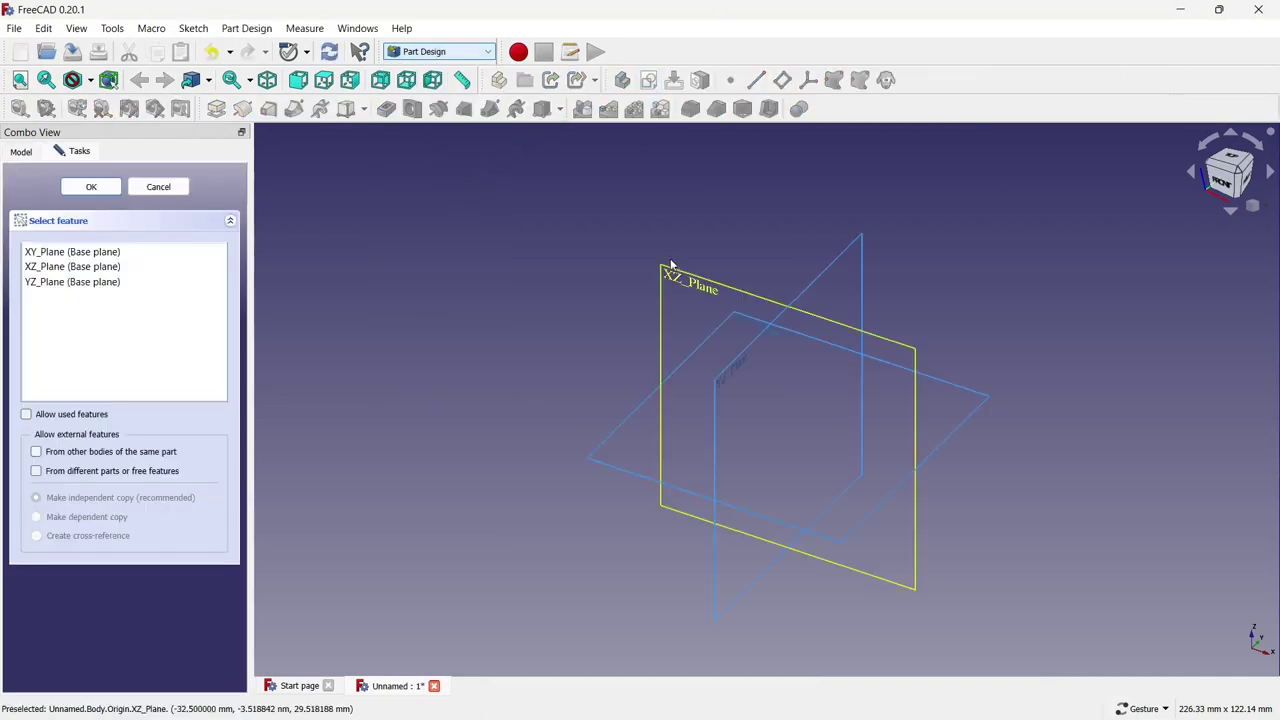
click(671, 264)
Draw a line from the origin up the vertical axis and constrain it to 300 mm.
click(942, 80)
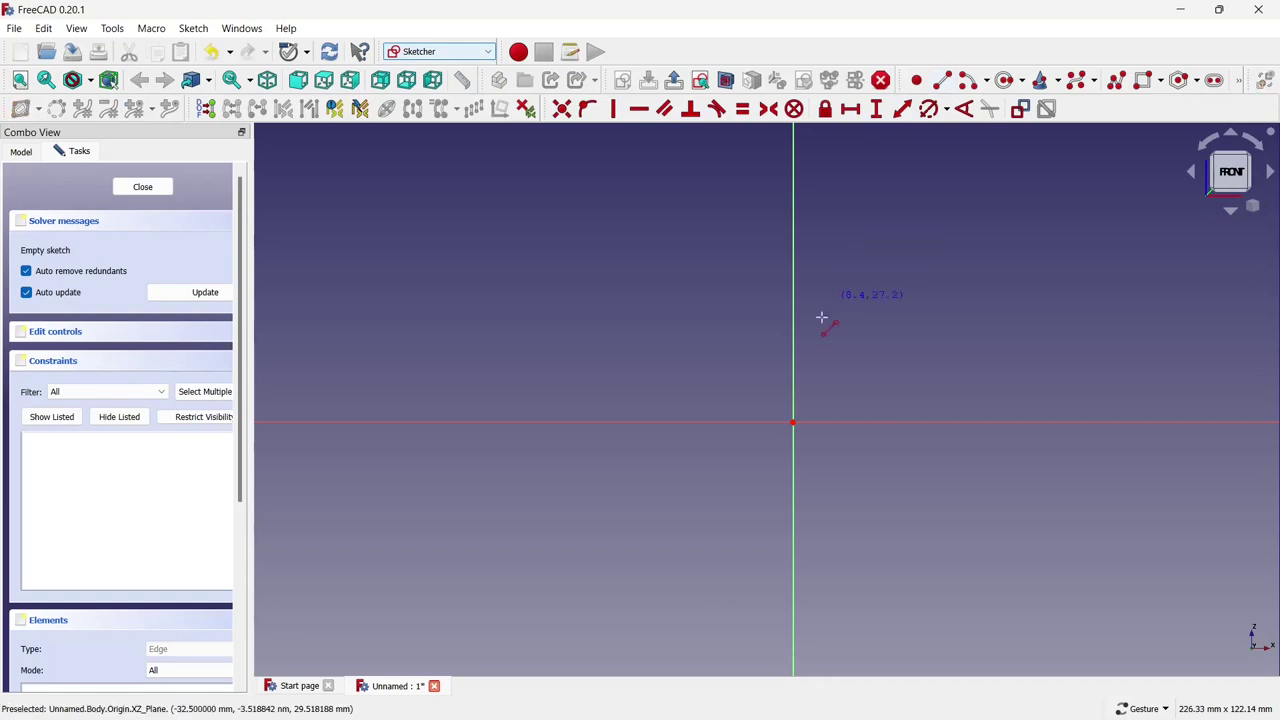
click(793, 422)
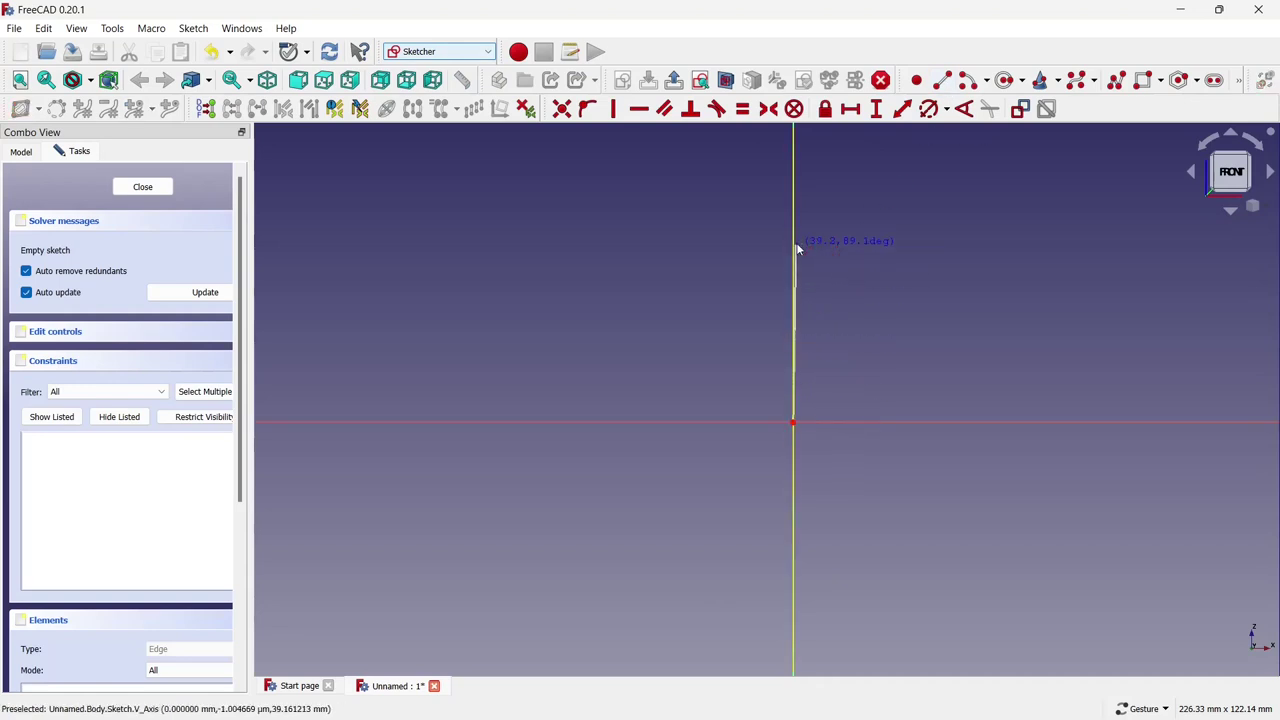
click(793, 243)
click(876, 108)
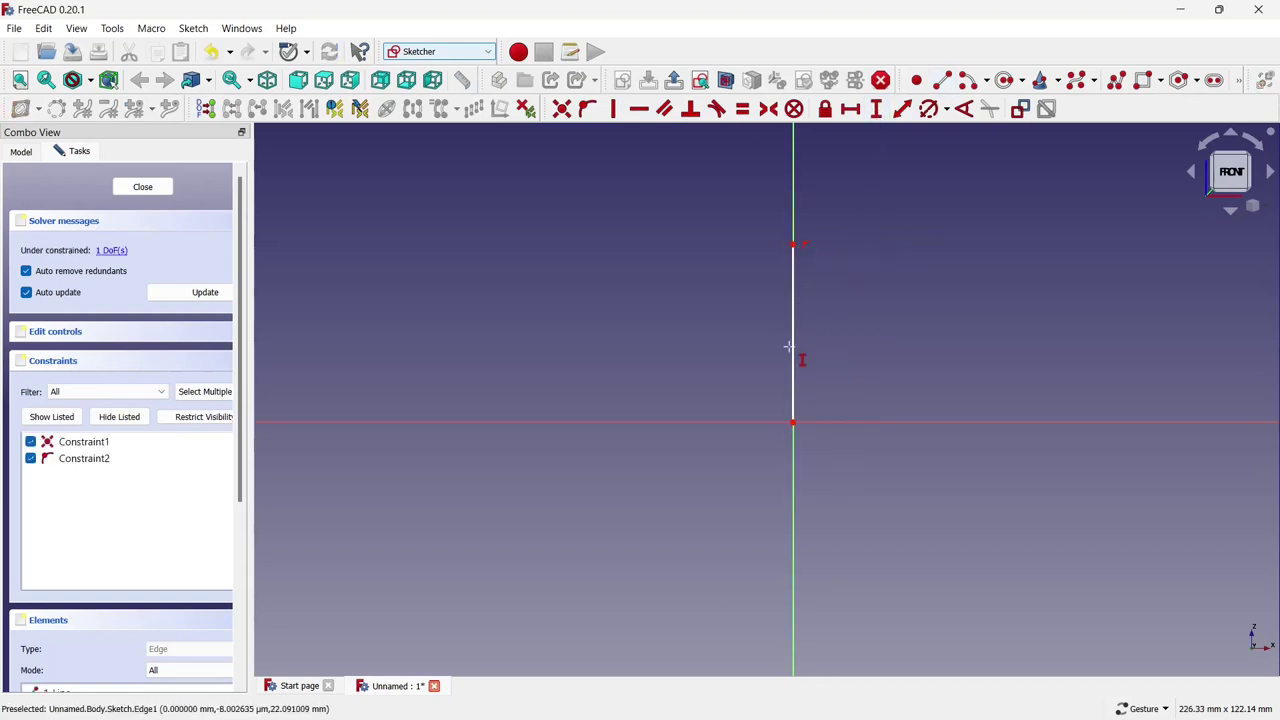
click(792, 346)
text(300)
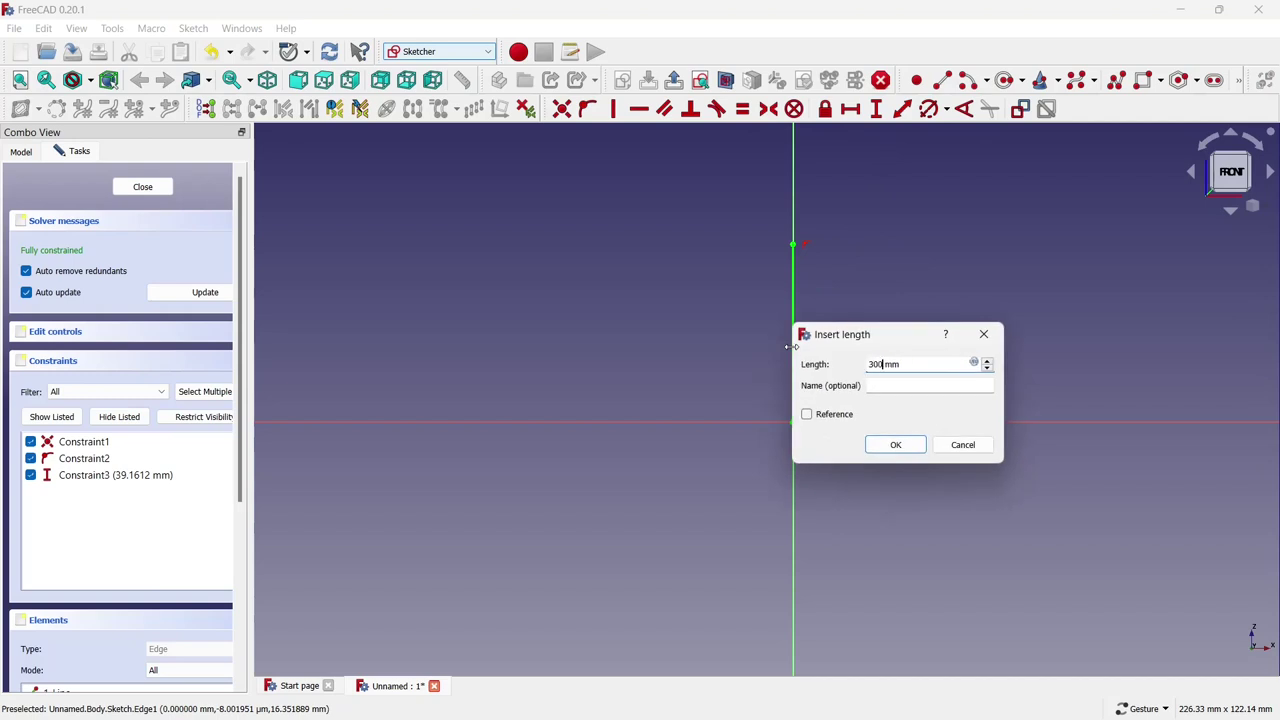
click(881, 444)
scroll(677, 483, down, 5)
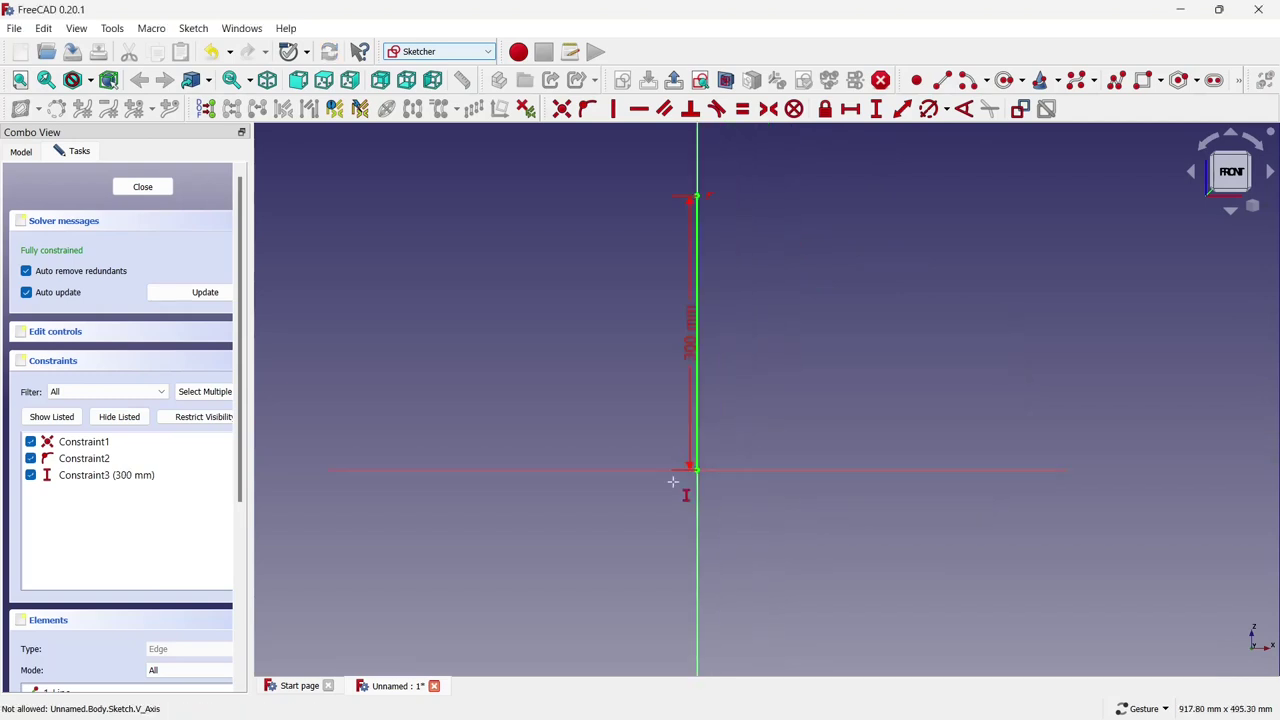
scroll(708, 300, up, 3)
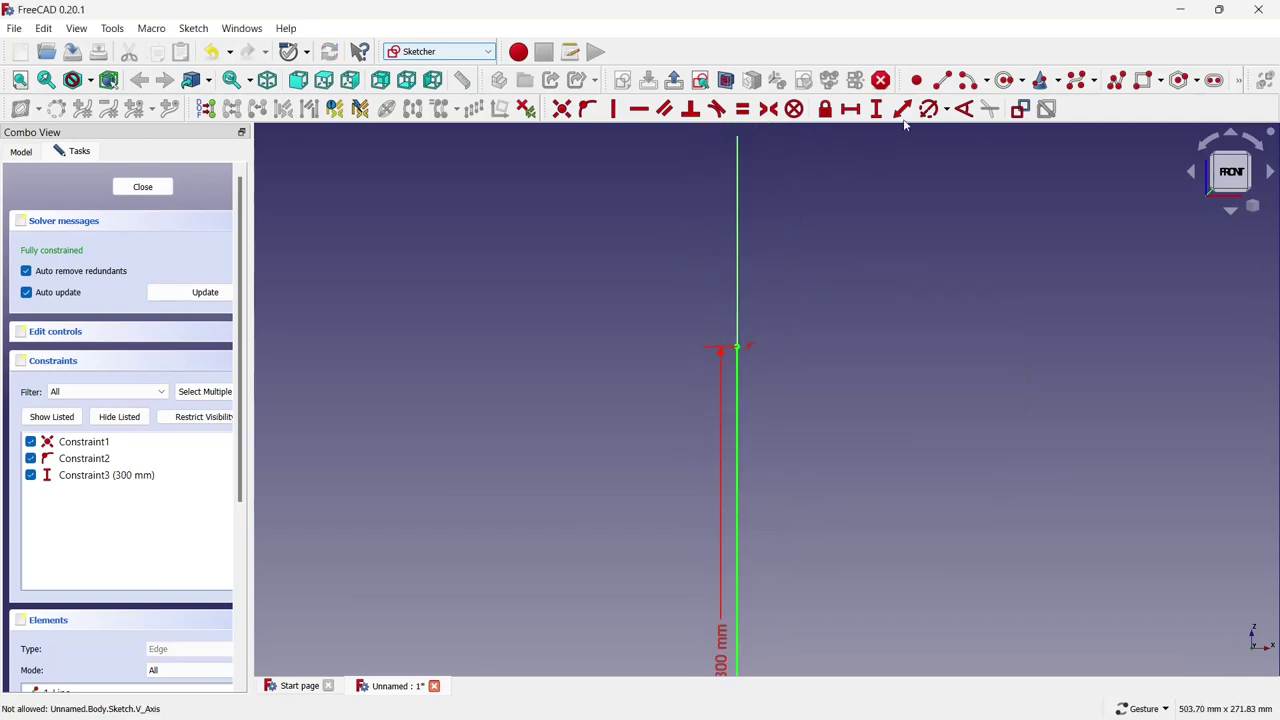
Draw a horizontal line right from the top endpoint, then a vertical drop at its end.
click(942, 80)
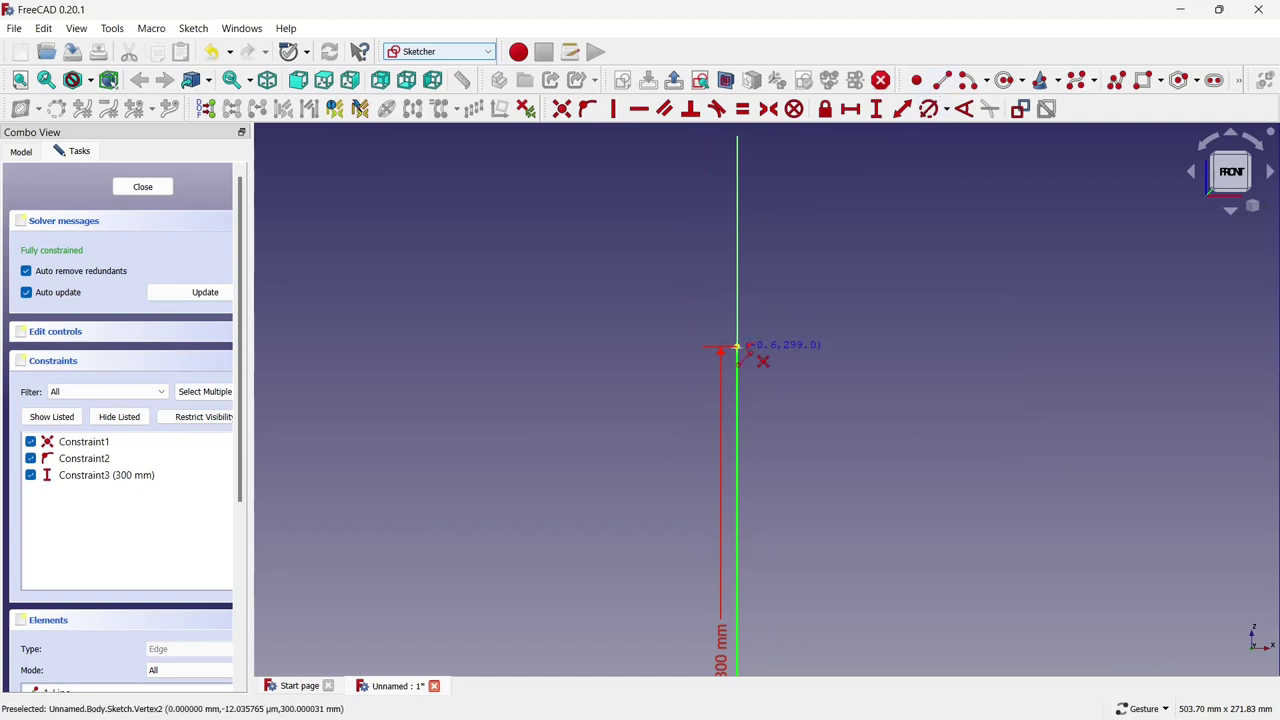
click(737, 347)
right_click(781, 349)
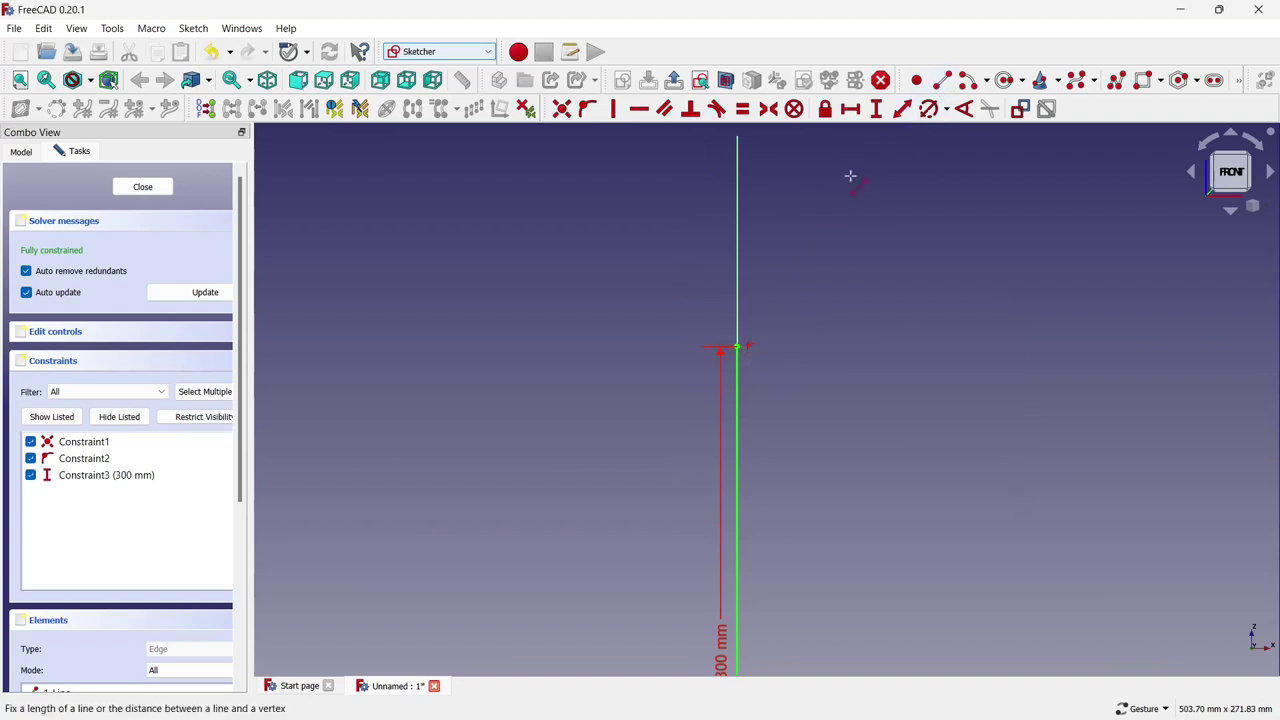
click(737, 347)
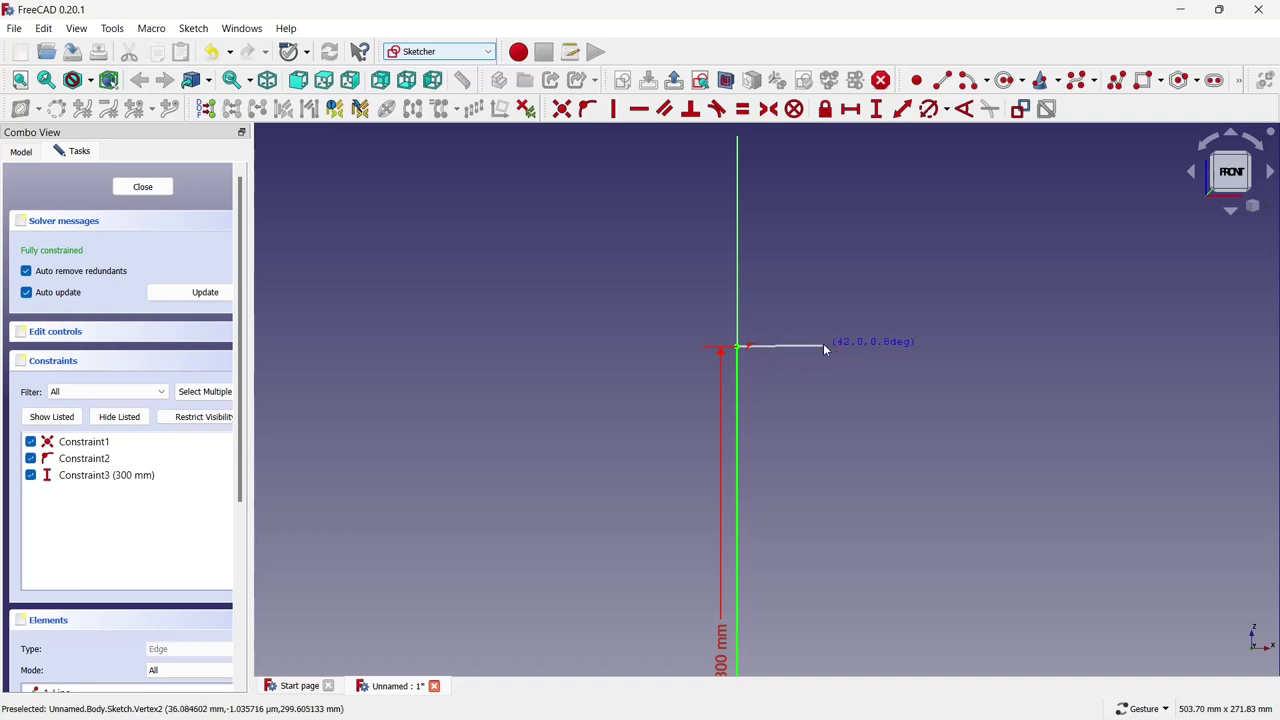
click(824, 347)
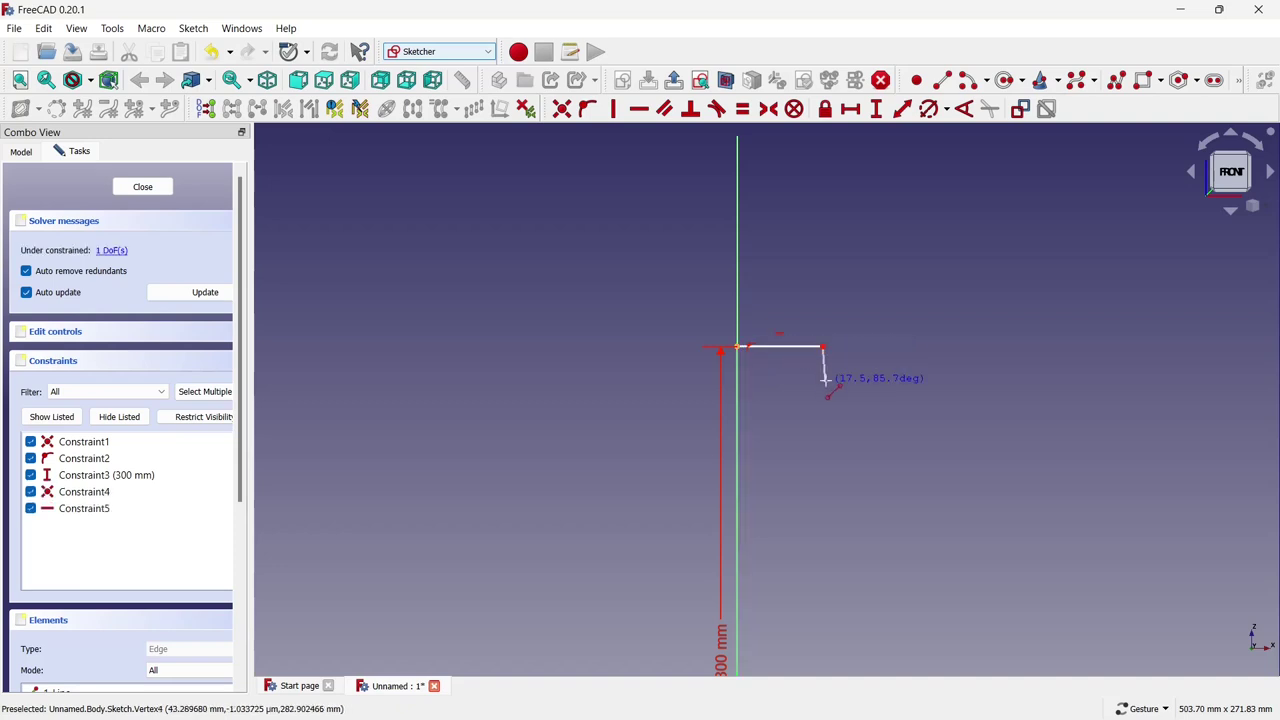
click(822, 380)
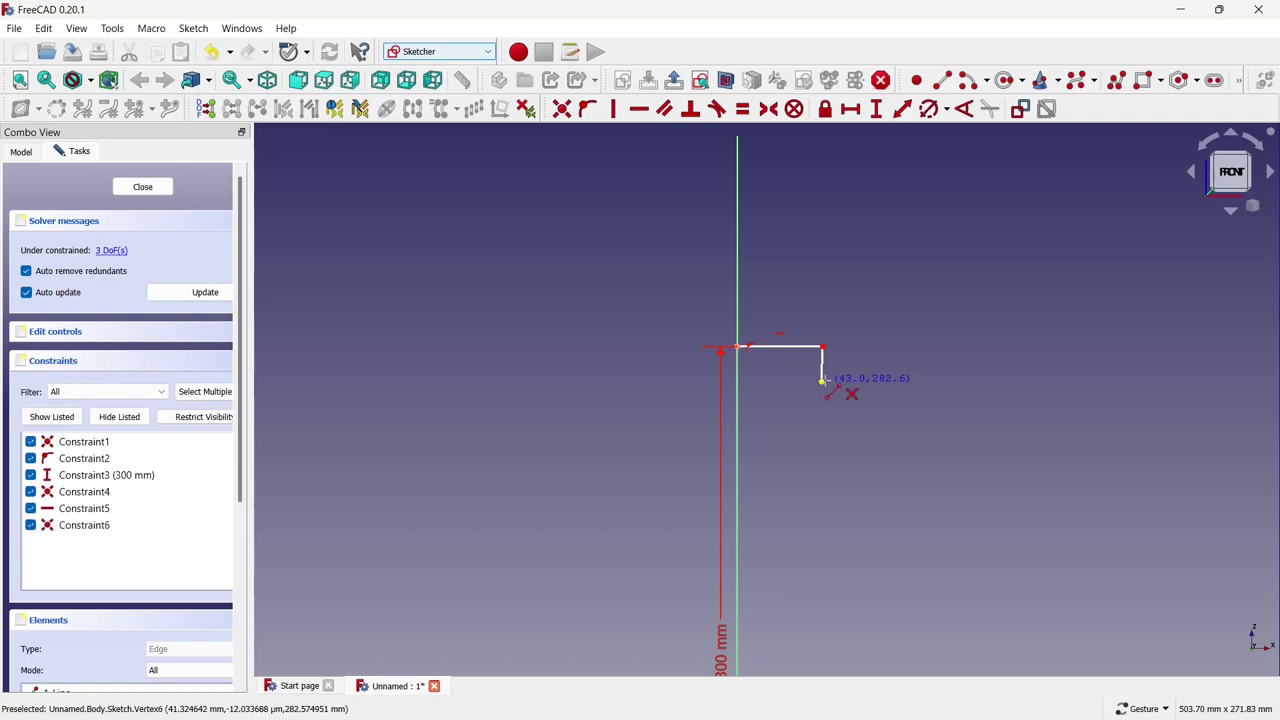
click(822, 366)
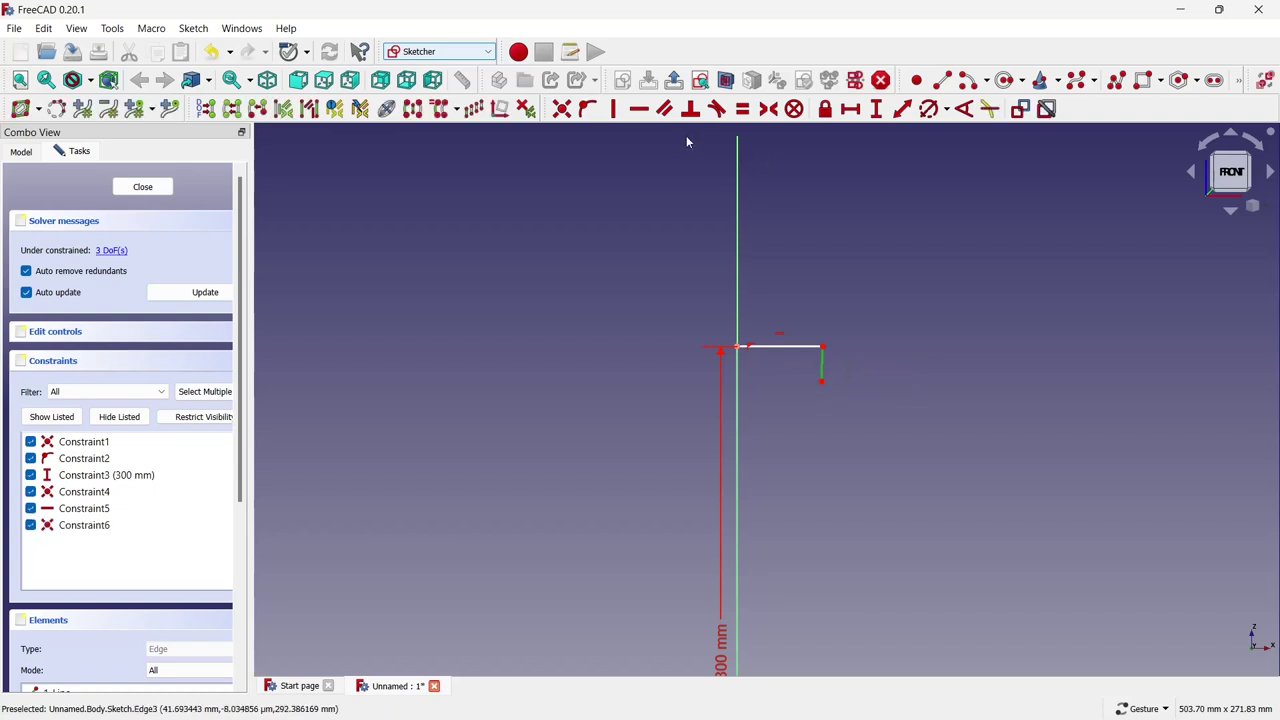
click(613, 108)
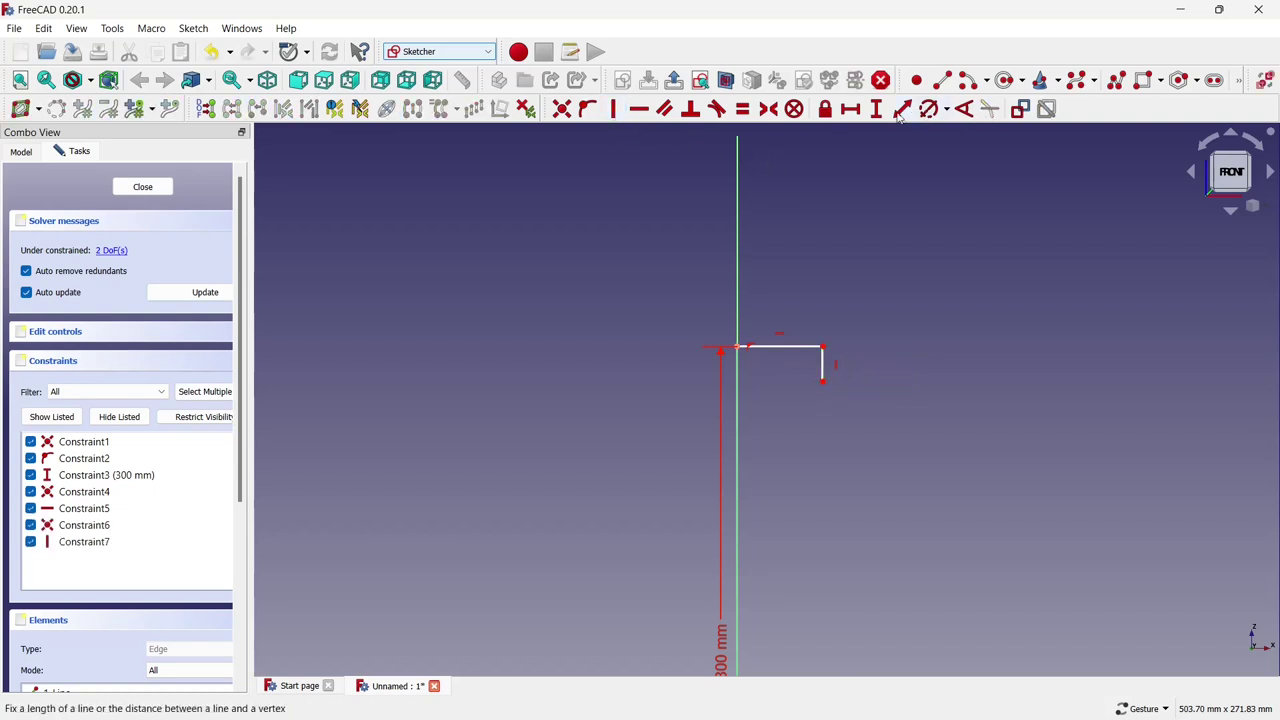
Dimension the horizontal line to 38 mm and the vertical drop to 10 mm.
click(850, 108)
click(772, 348)
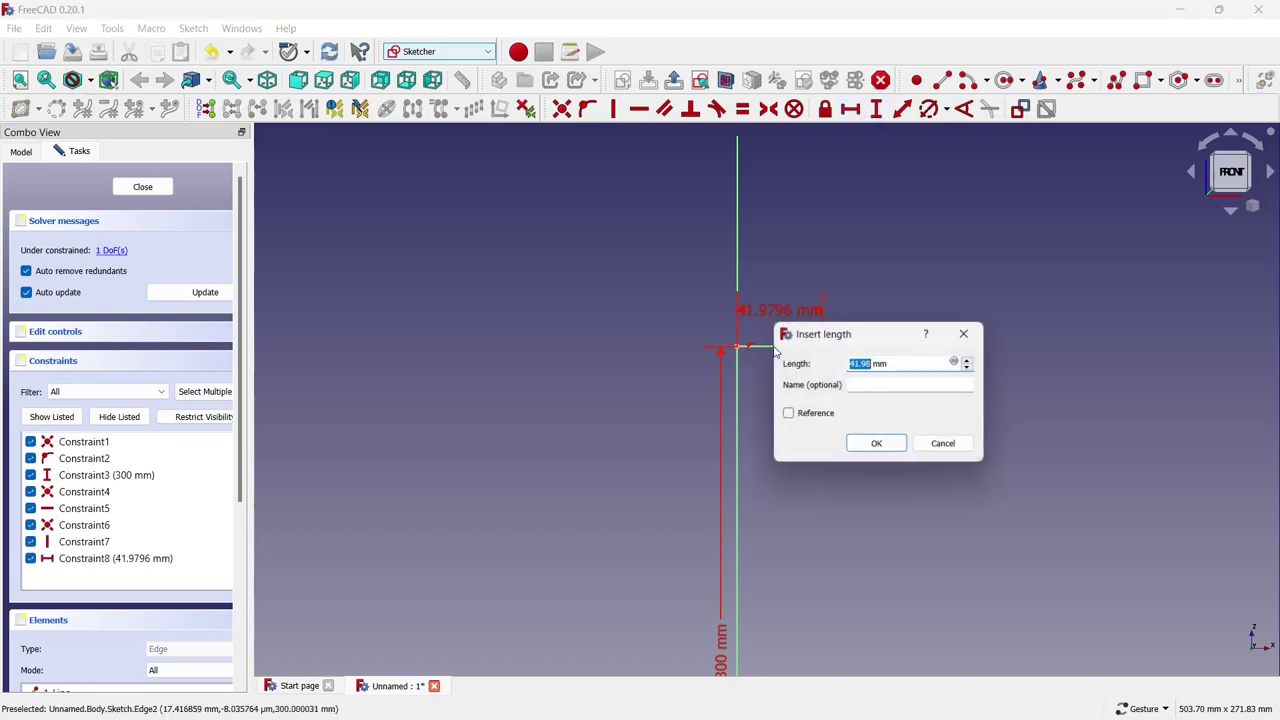
text(38)
key(Return)
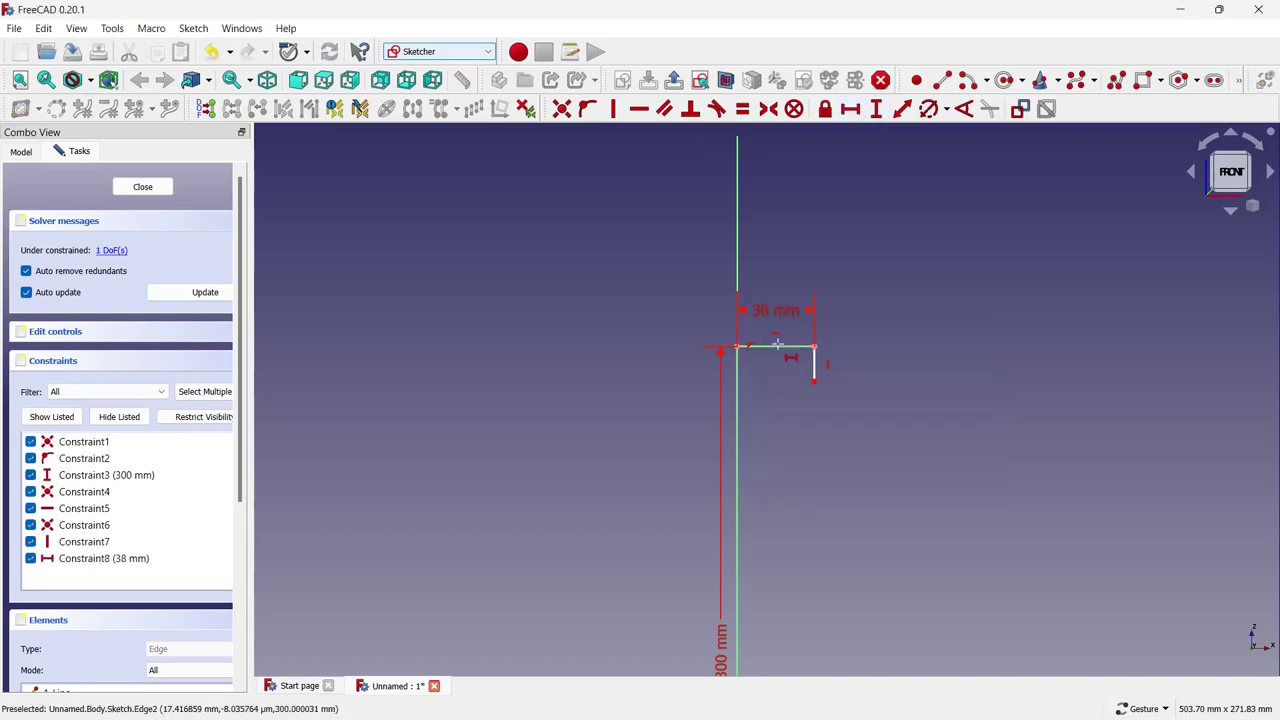
click(876, 108)
click(815, 366)
text(10)
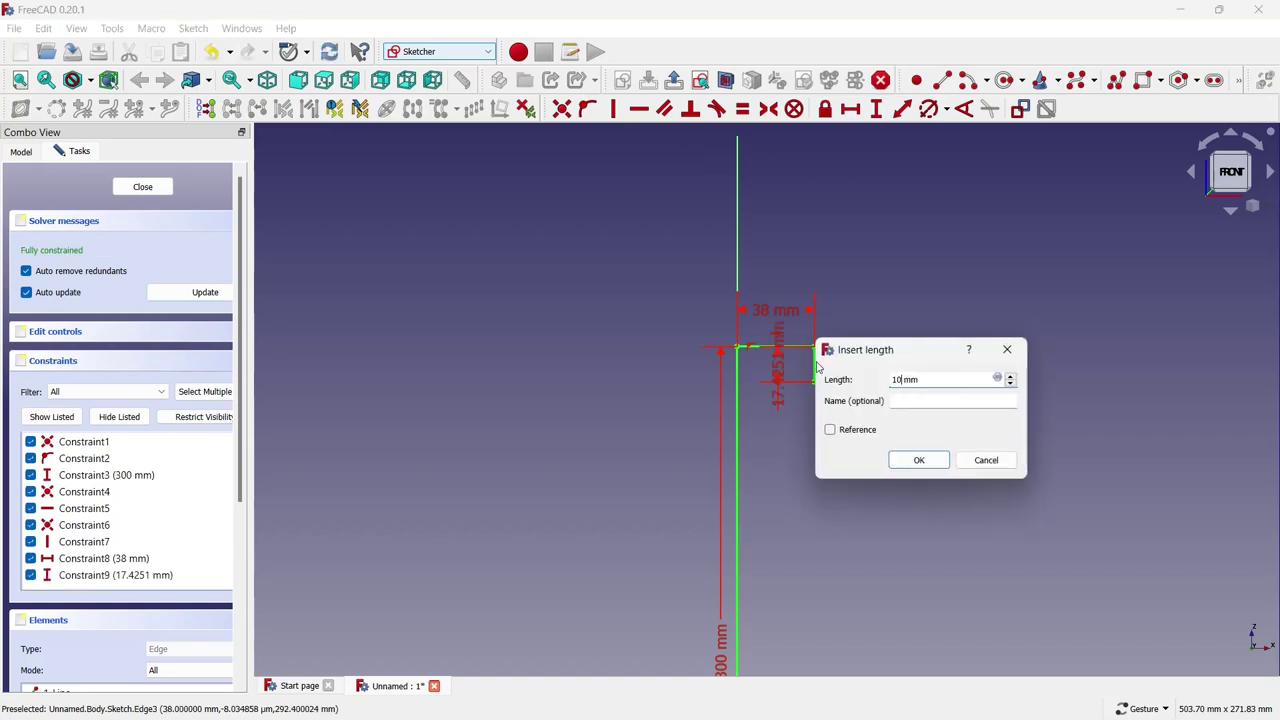
click(912, 457)
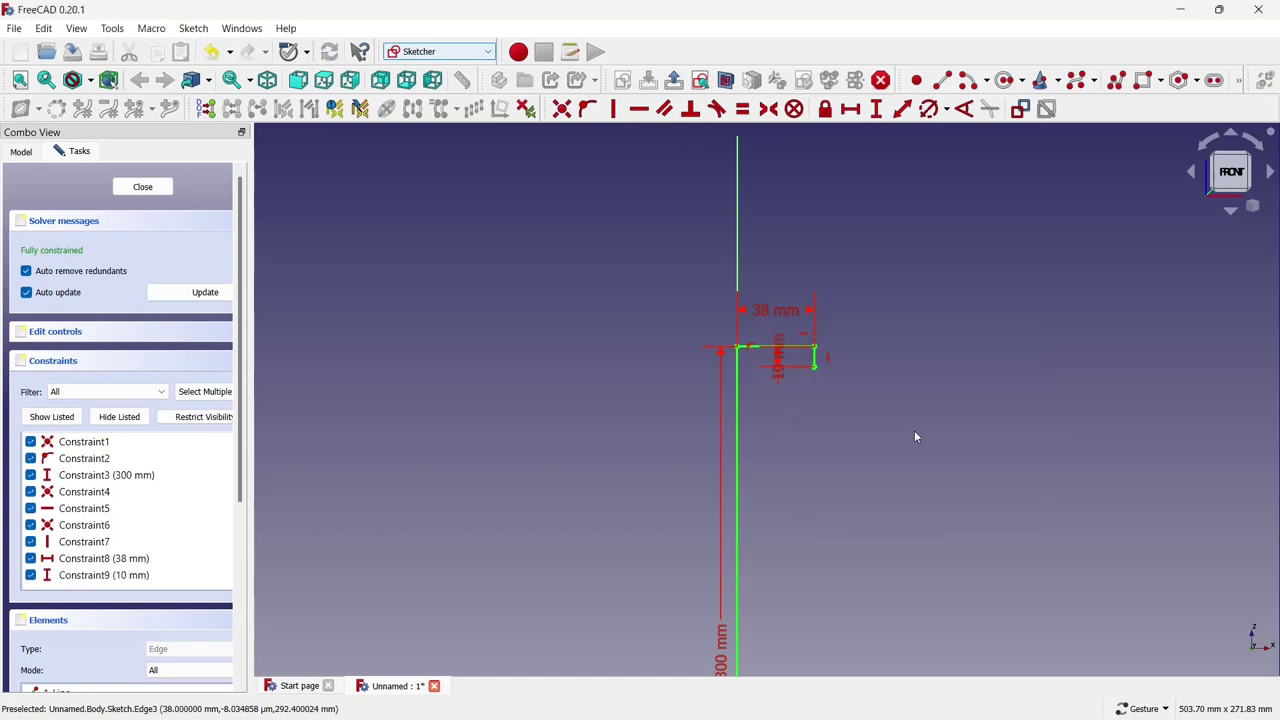
Draw a short horizontal step right from the drop's bottom, then a long vertical line down.
click(942, 80)
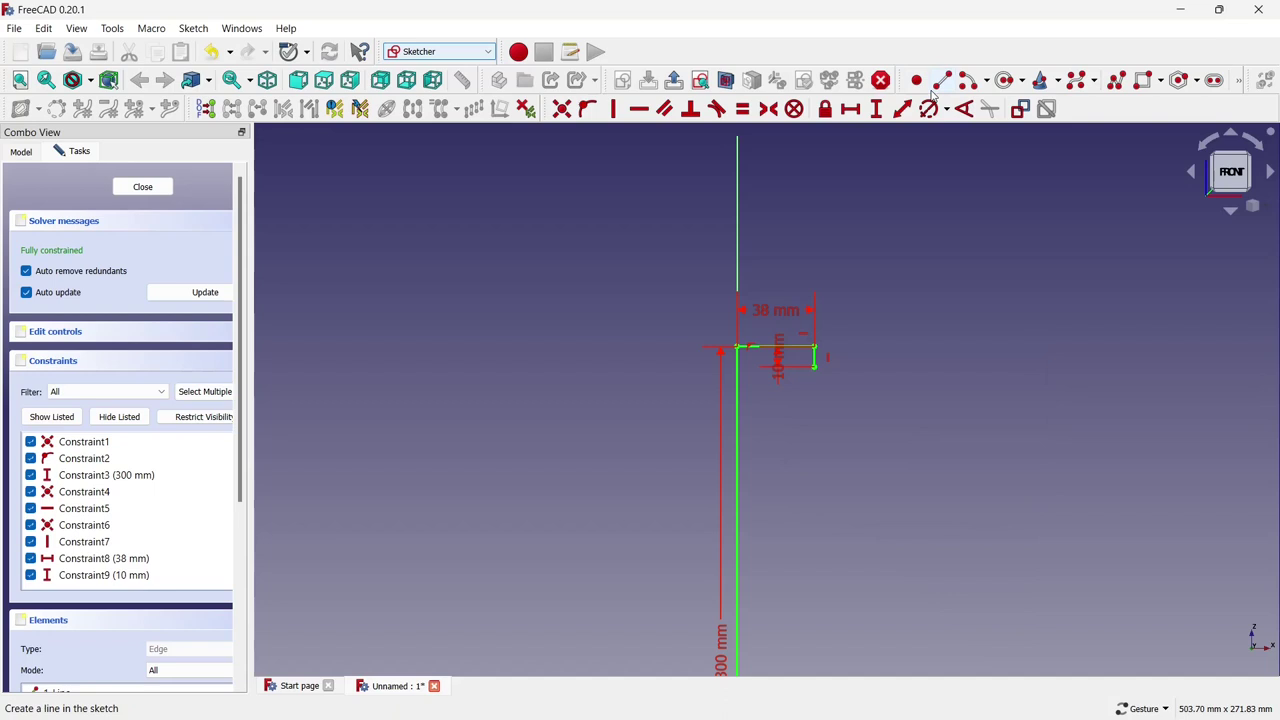
click(815, 366)
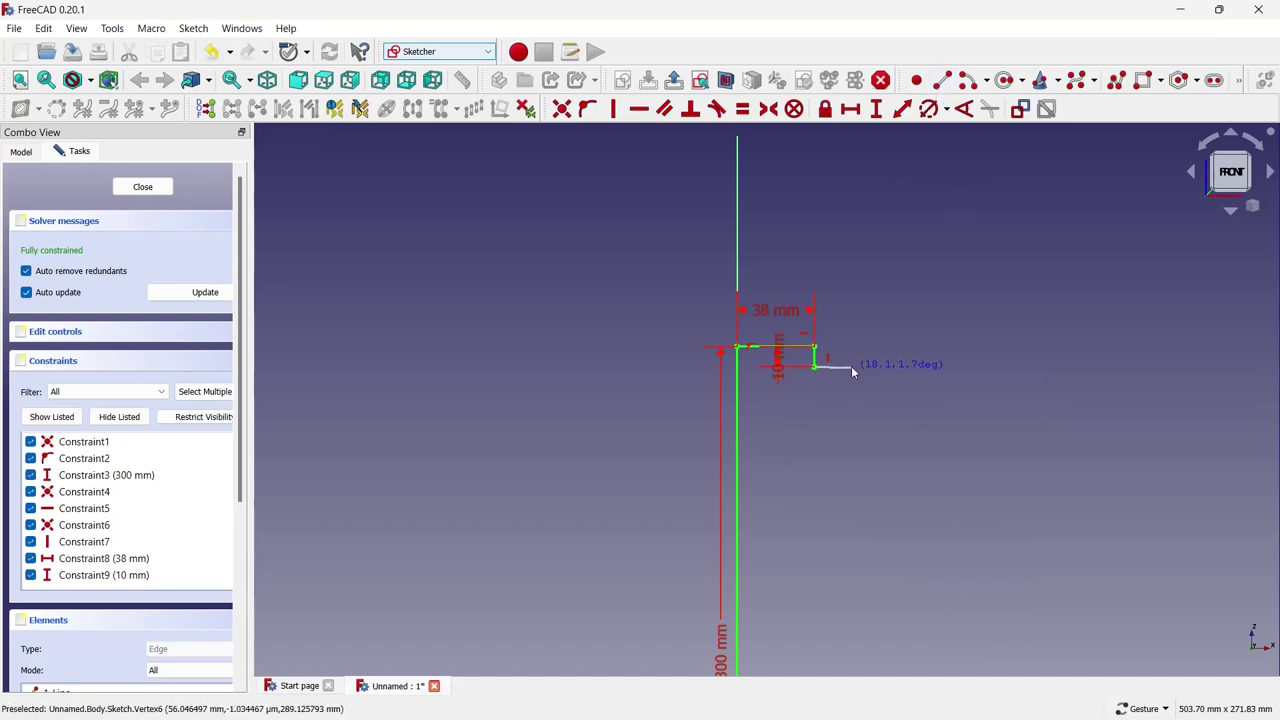
click(851, 367)
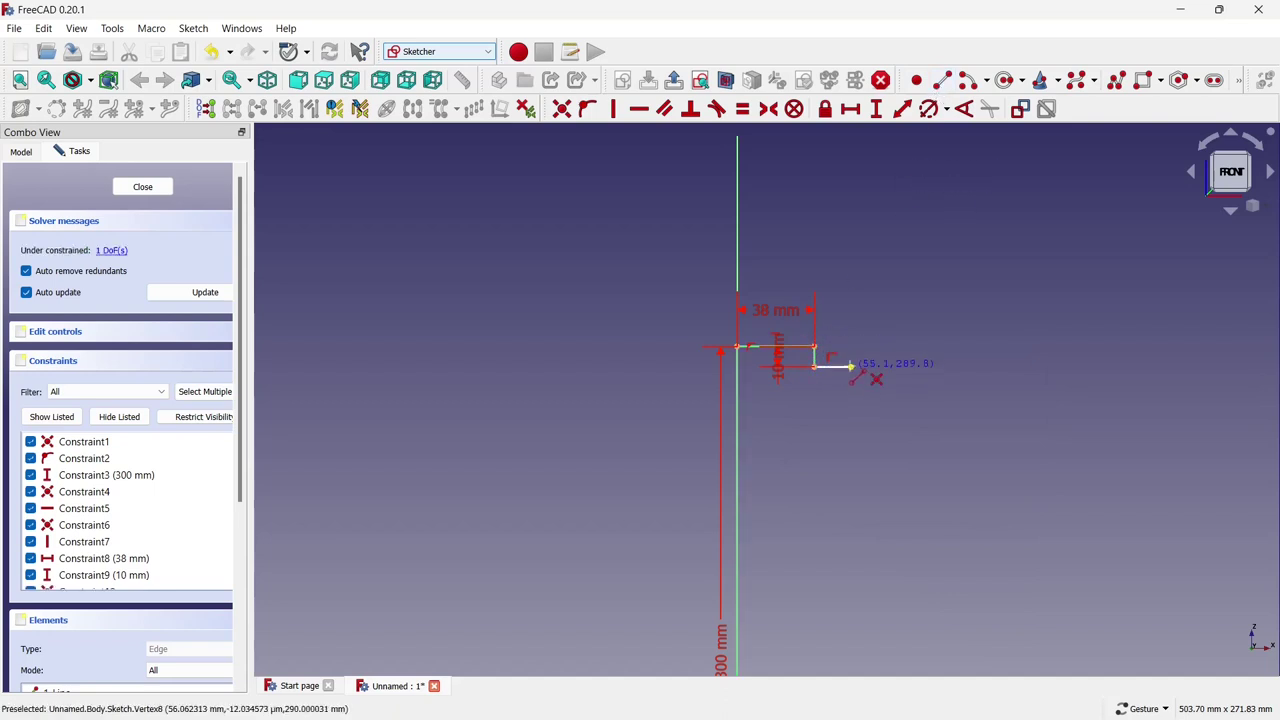
click(851, 367)
click(851, 451)
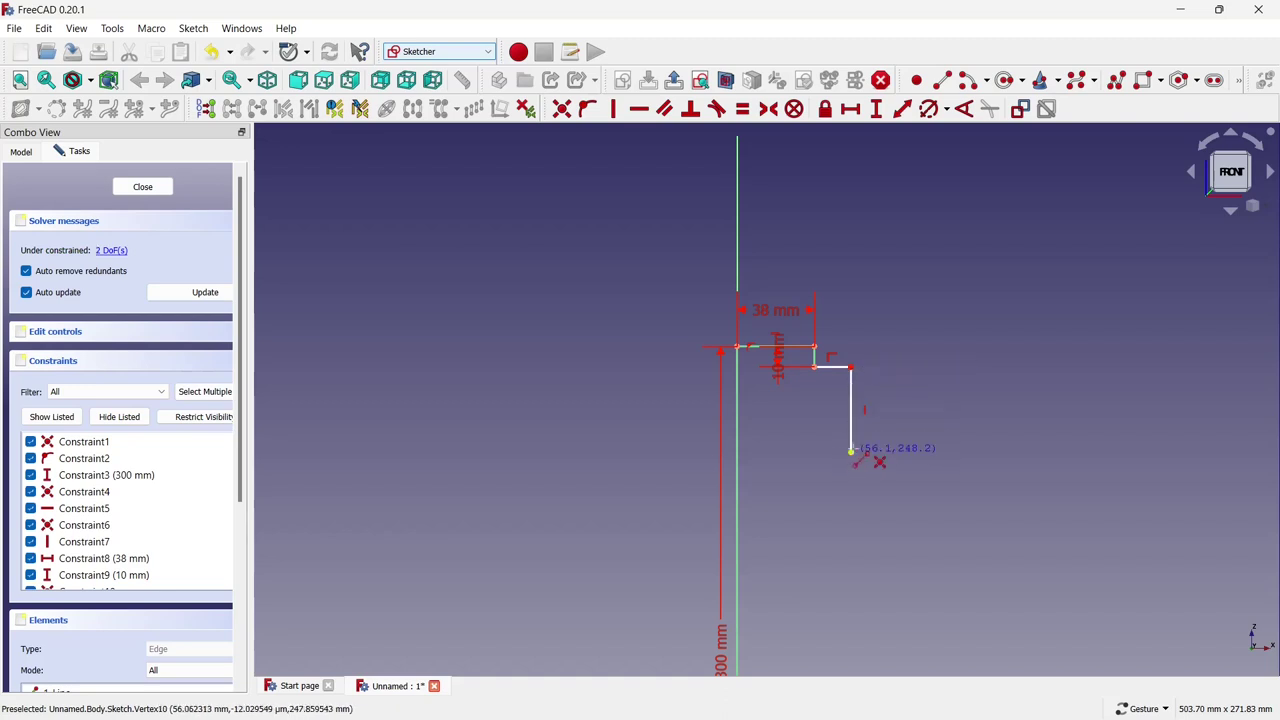
right_click(851, 451)
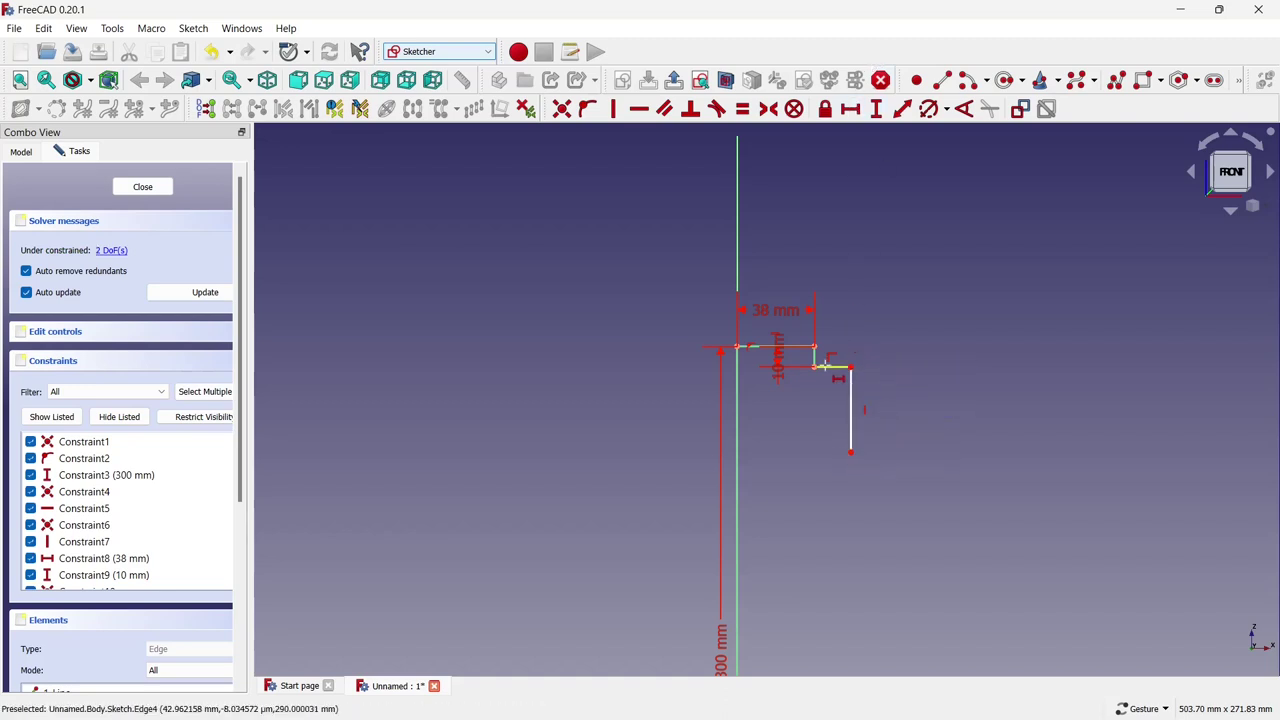
Constrain the step to 10 mm wide and the vertical line to 38 mm tall.
click(828, 367)
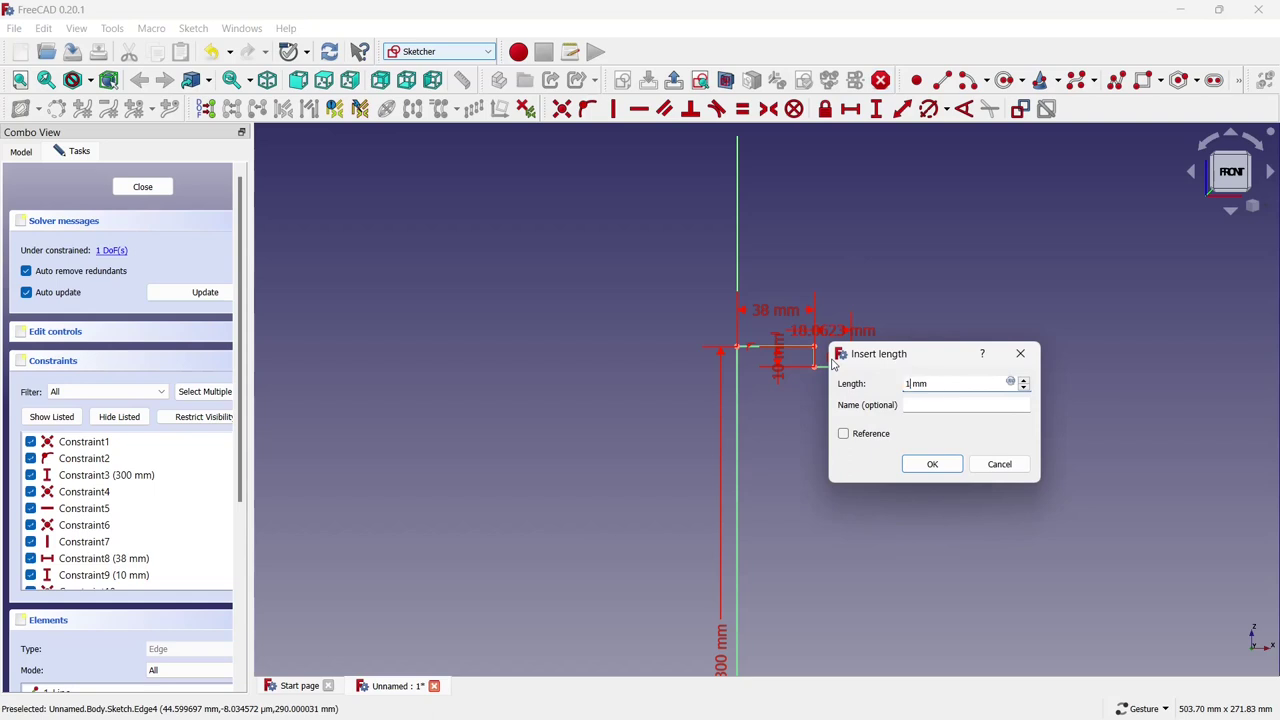
click(929, 464)
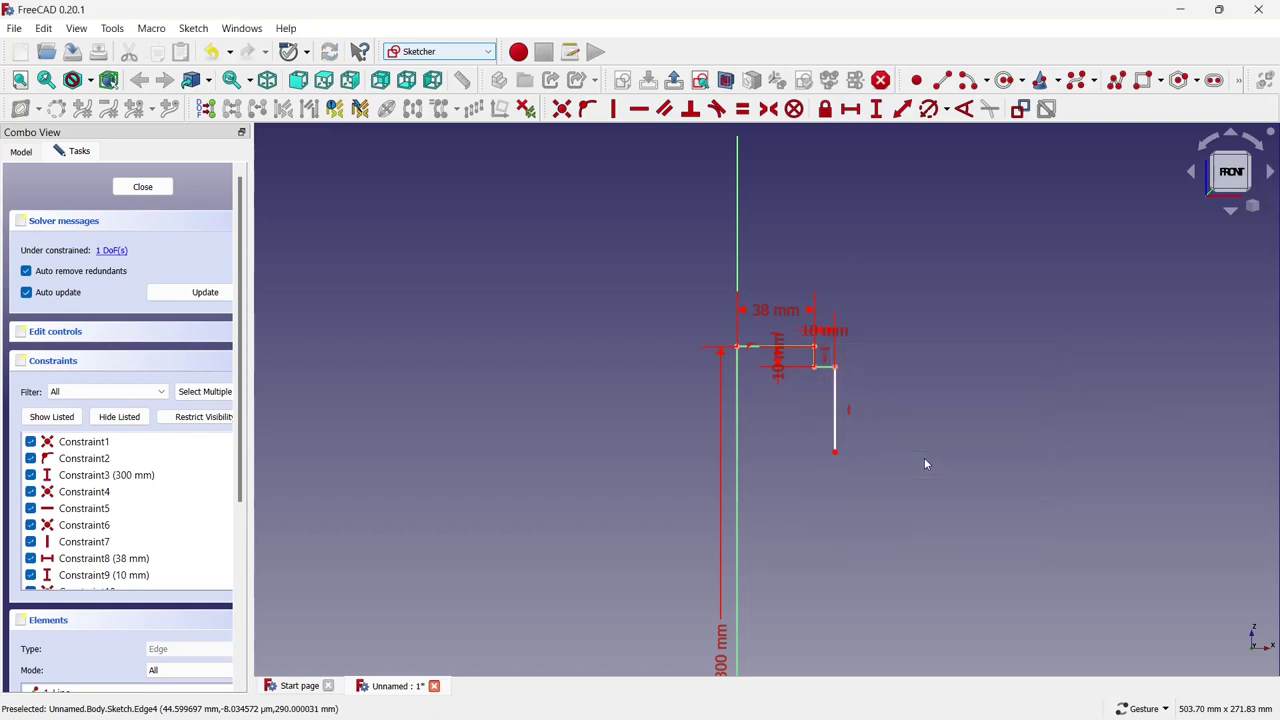
click(876, 108)
click(834, 395)
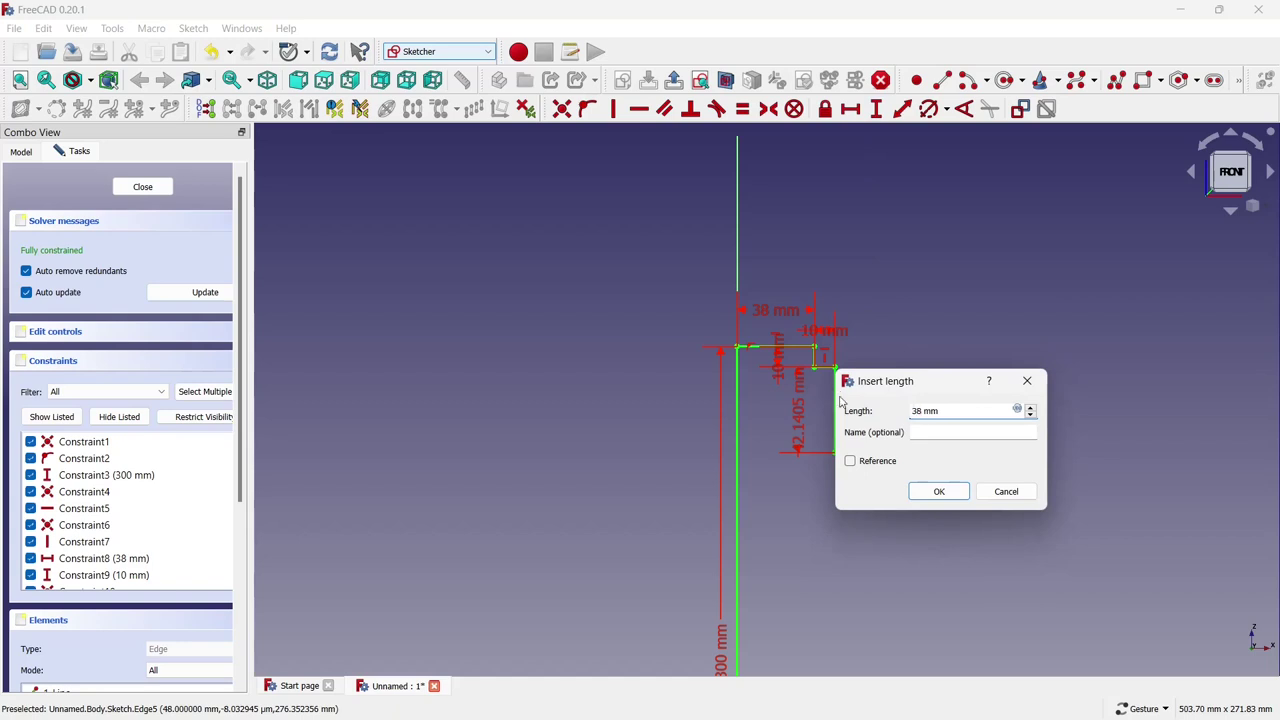
click(939, 491)
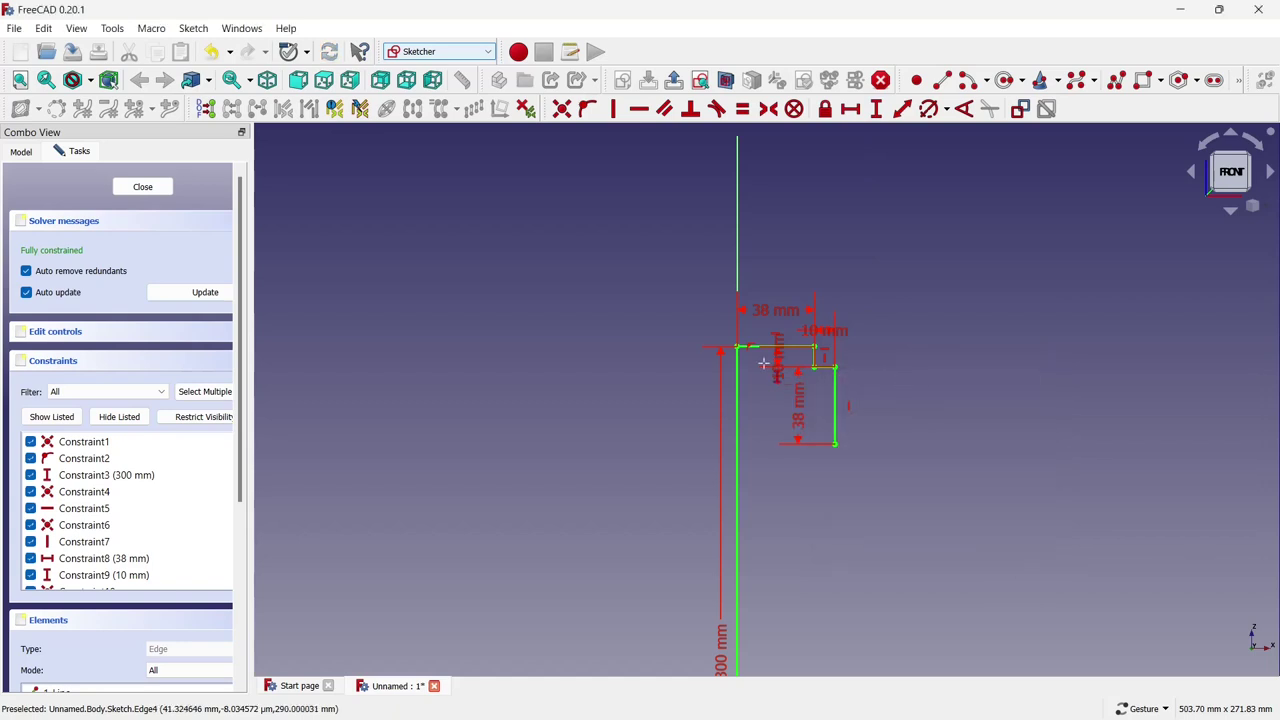
scroll(690, 364, down, 1)
scroll(692, 358, down, 1)
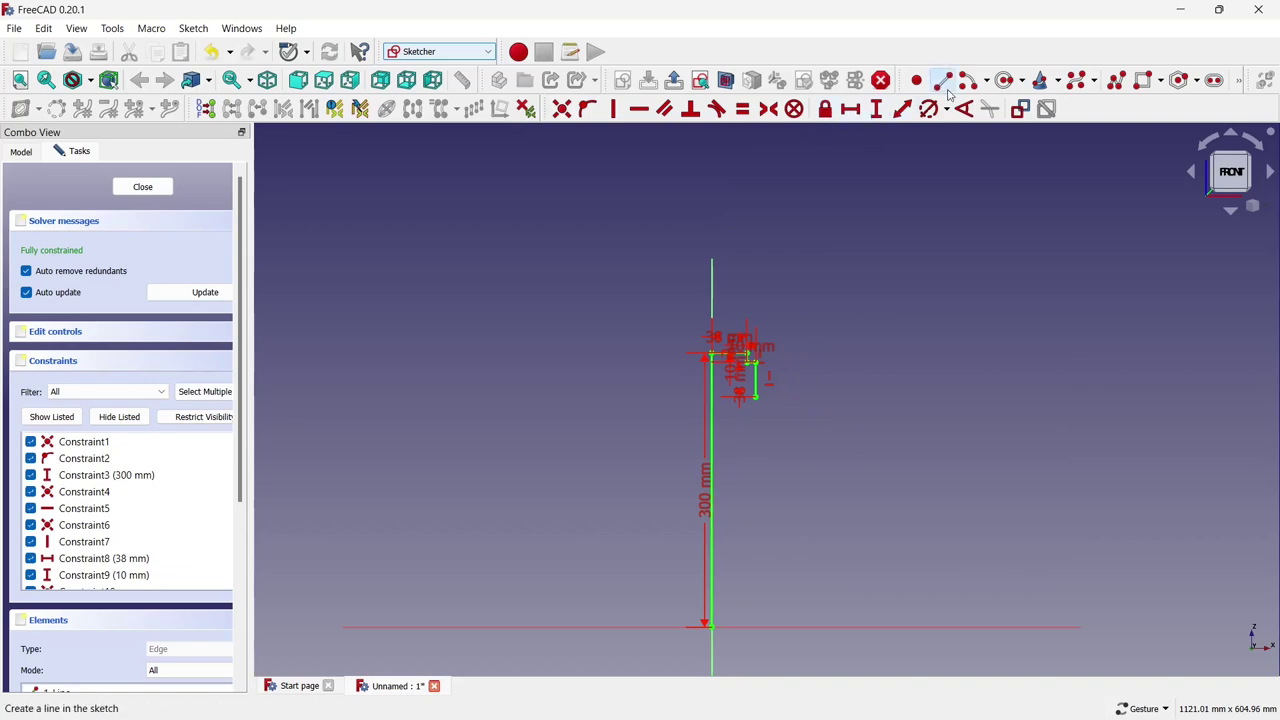
Draw a slanted shoulder and a vertical side line, then fix the side at 210 mm.
click(942, 79)
scroll(770, 400, up, 2)
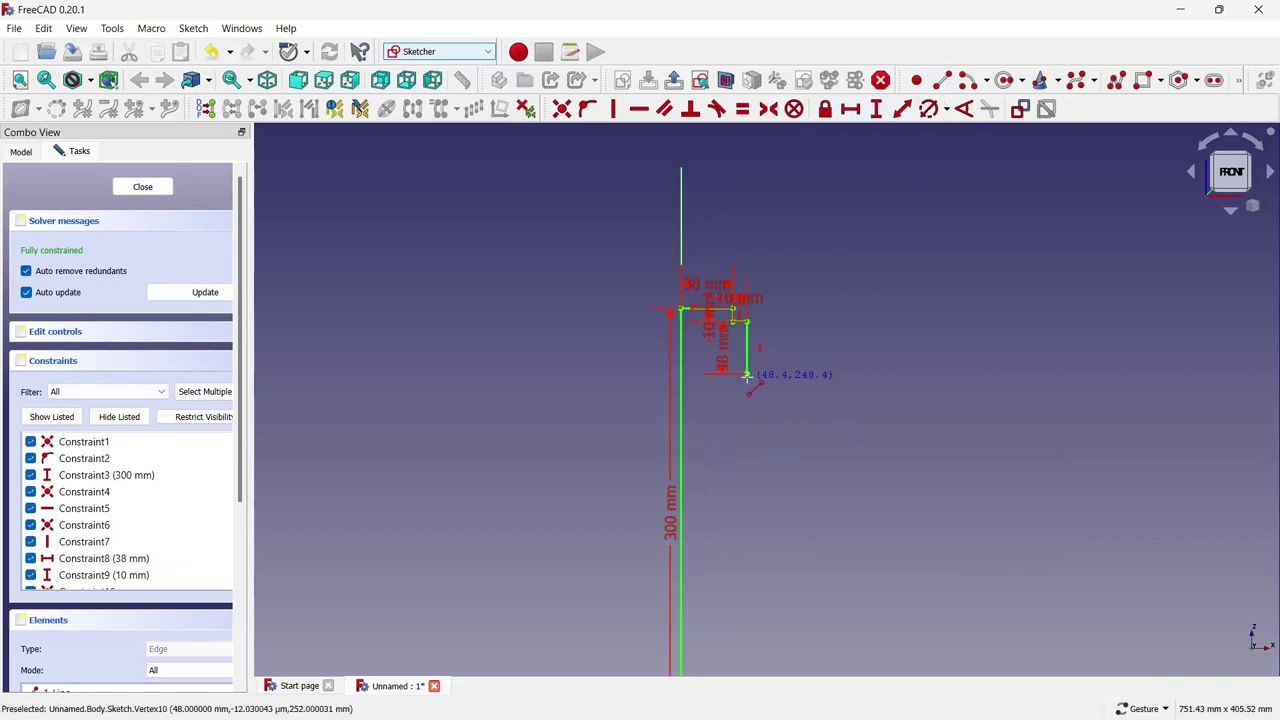
click(748, 376)
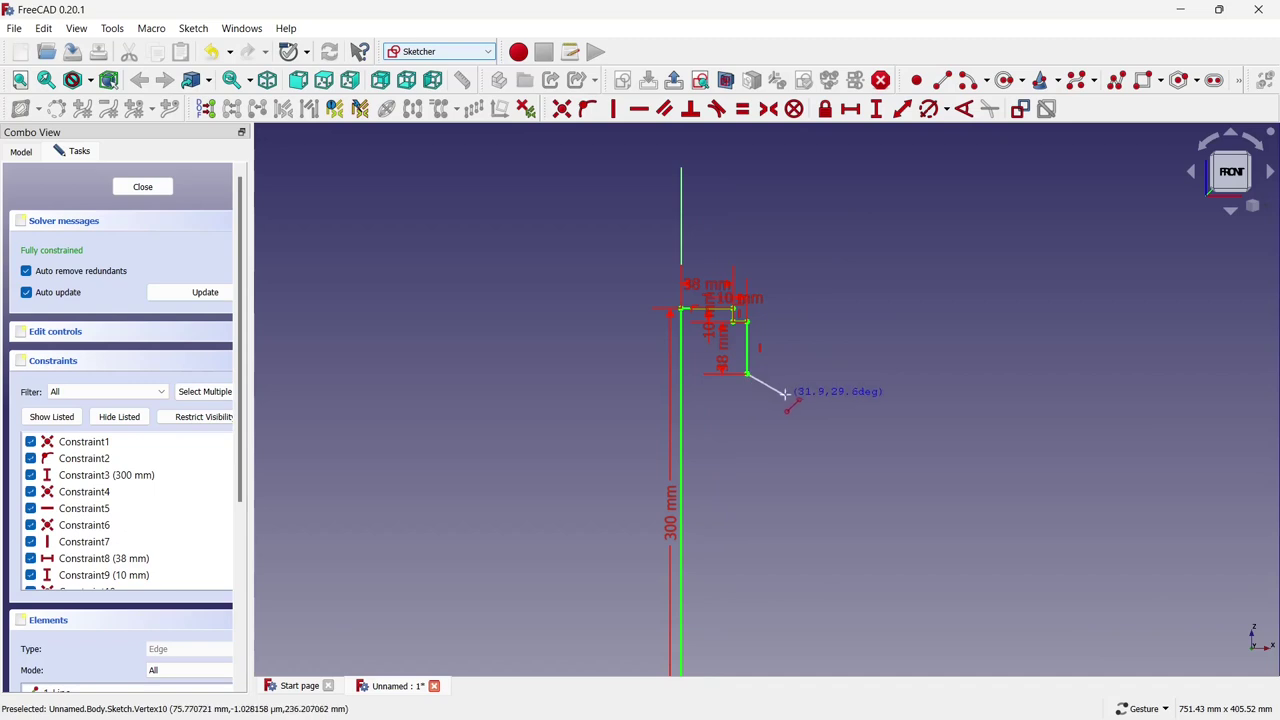
scroll(791, 402, down, 1)
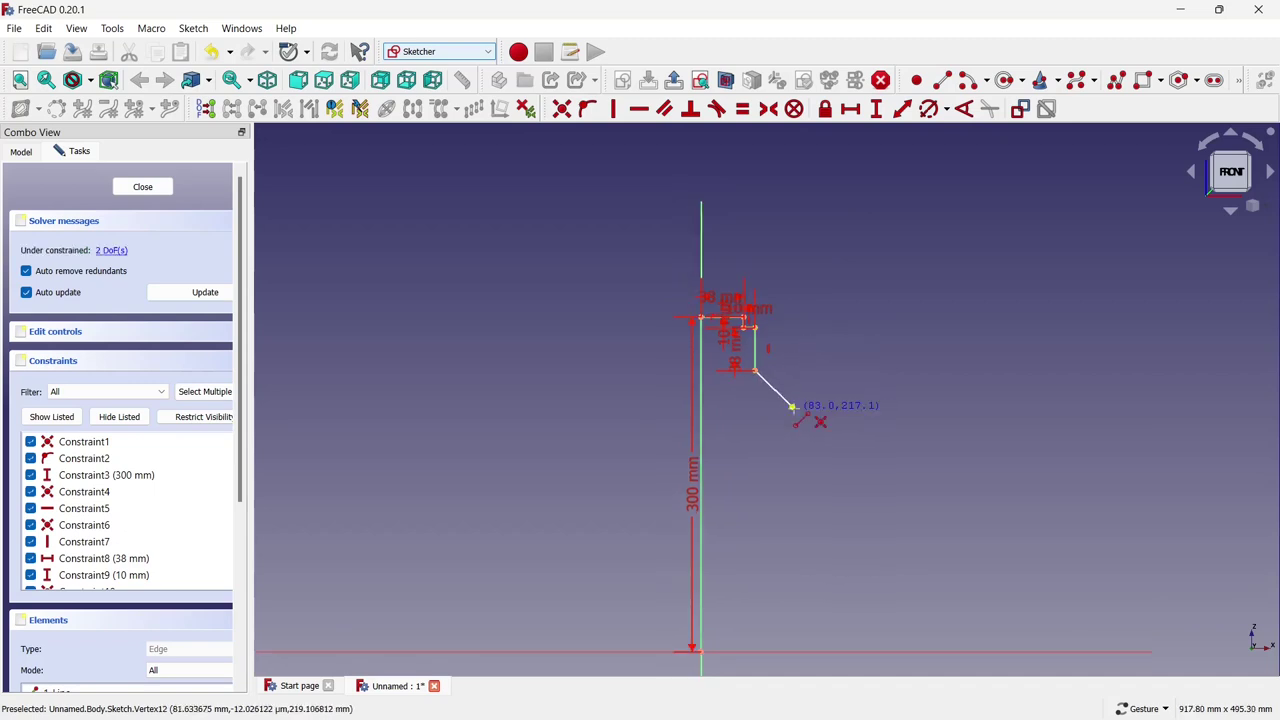
scroll(790, 372, down, 3)
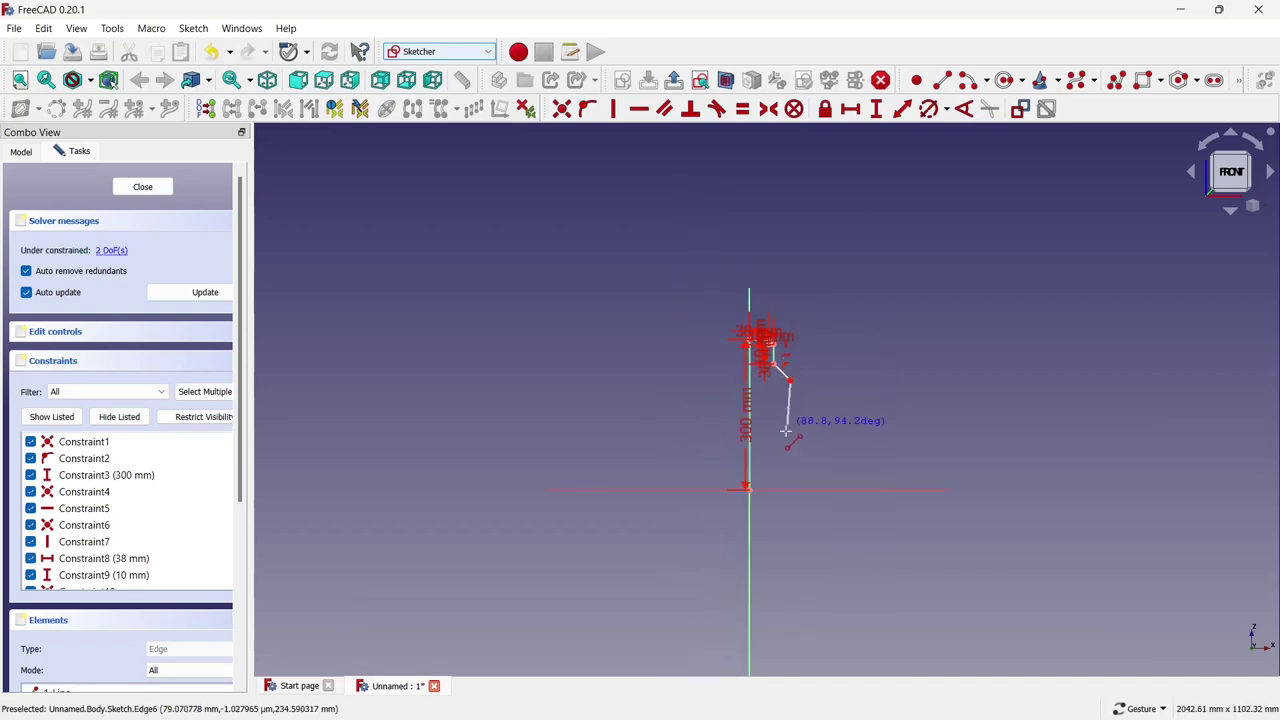
click(793, 476)
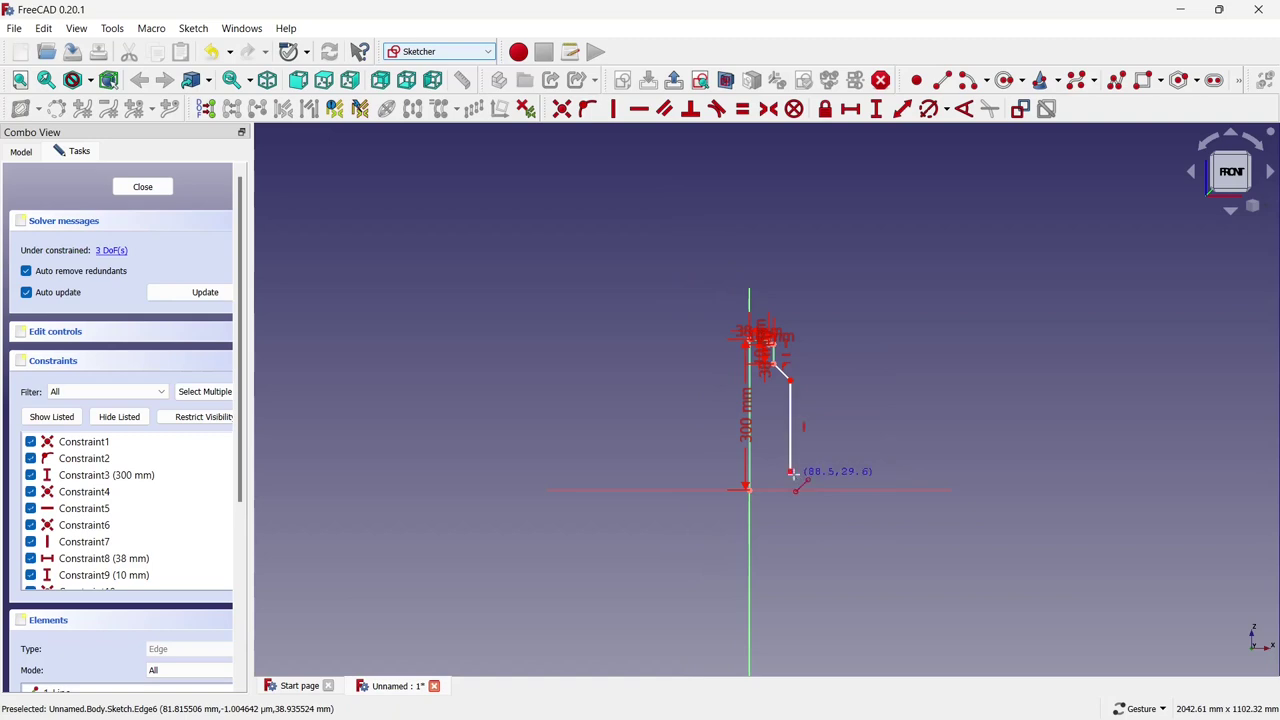
scroll(790, 476, up, 3)
right_click(786, 469)
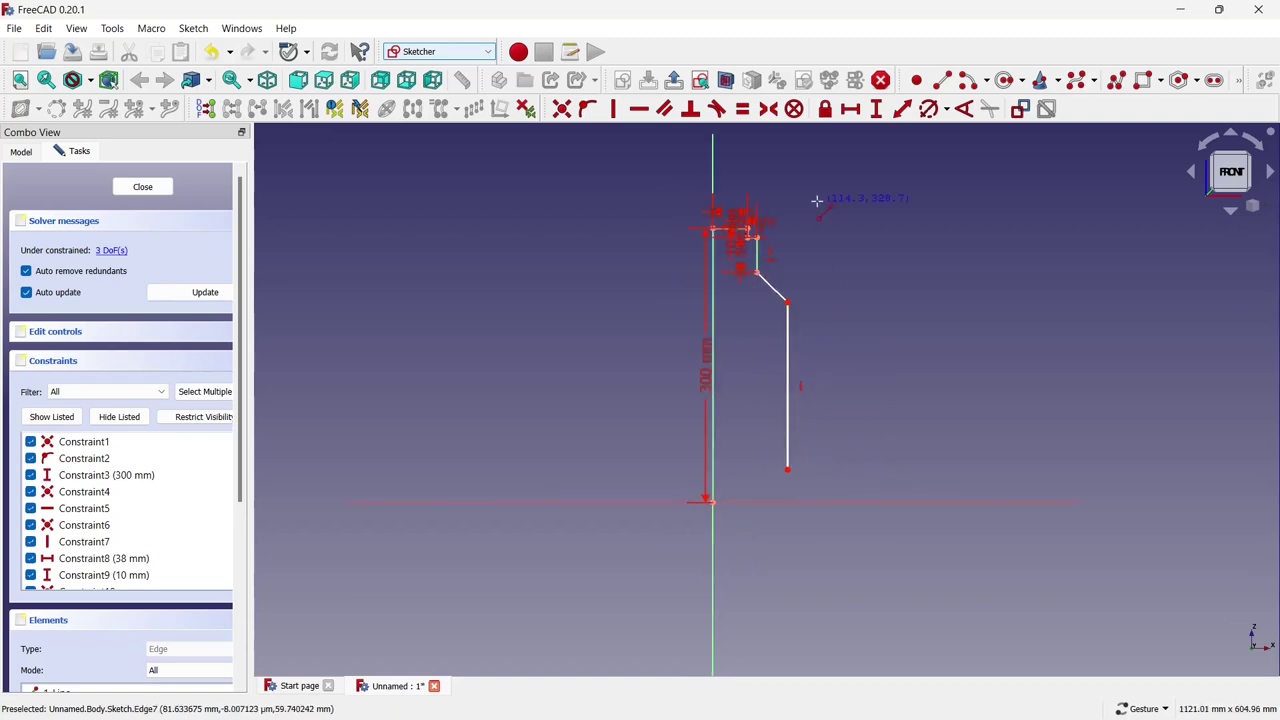
key(shift+i)
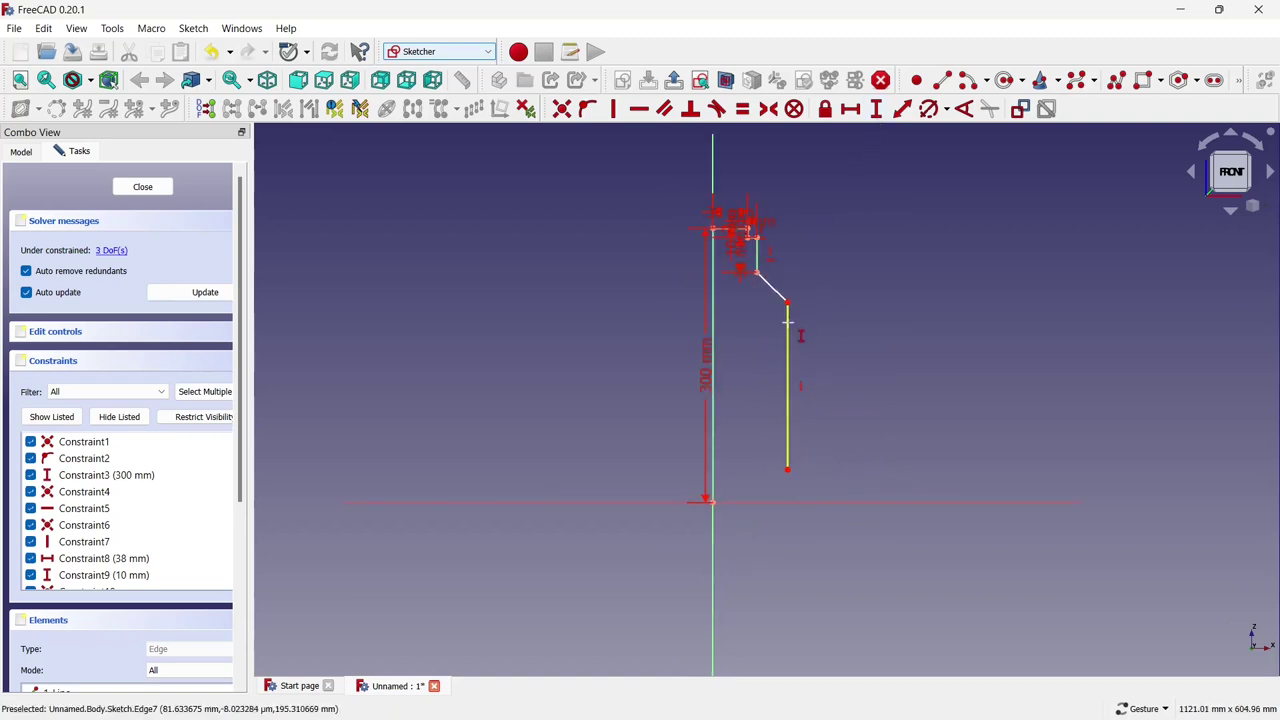
click(787, 330)
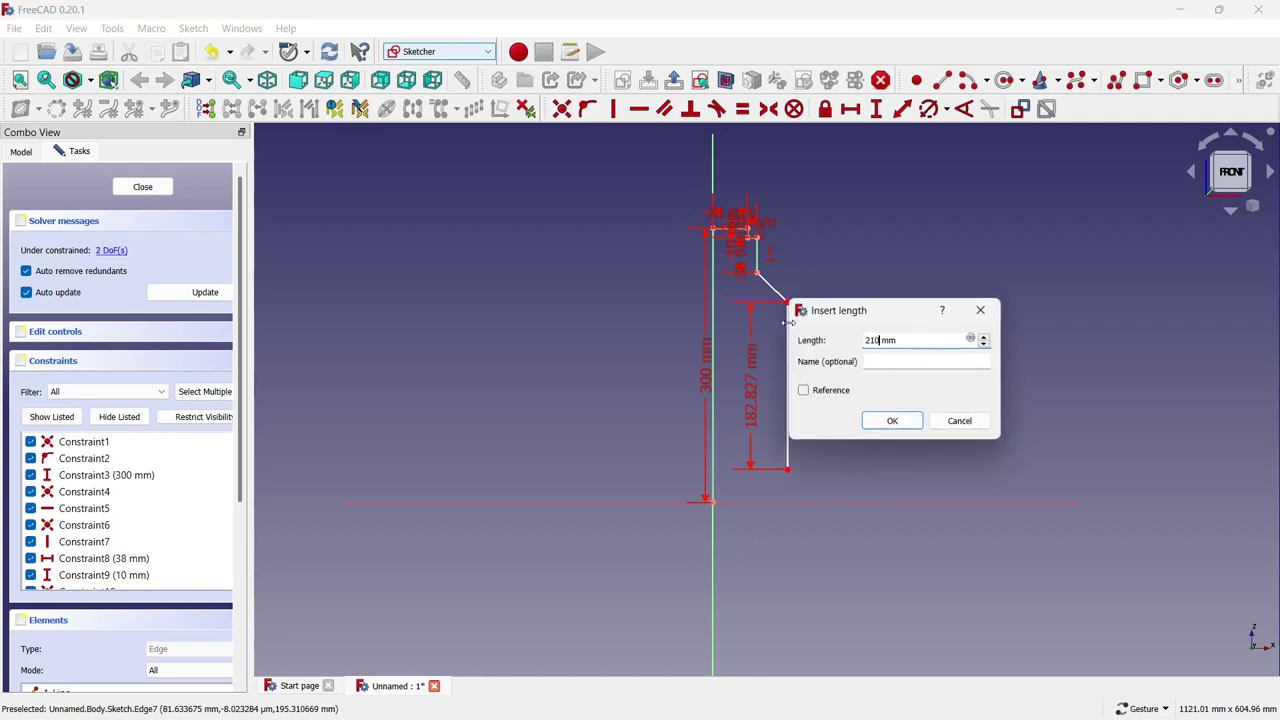
click(871, 423)
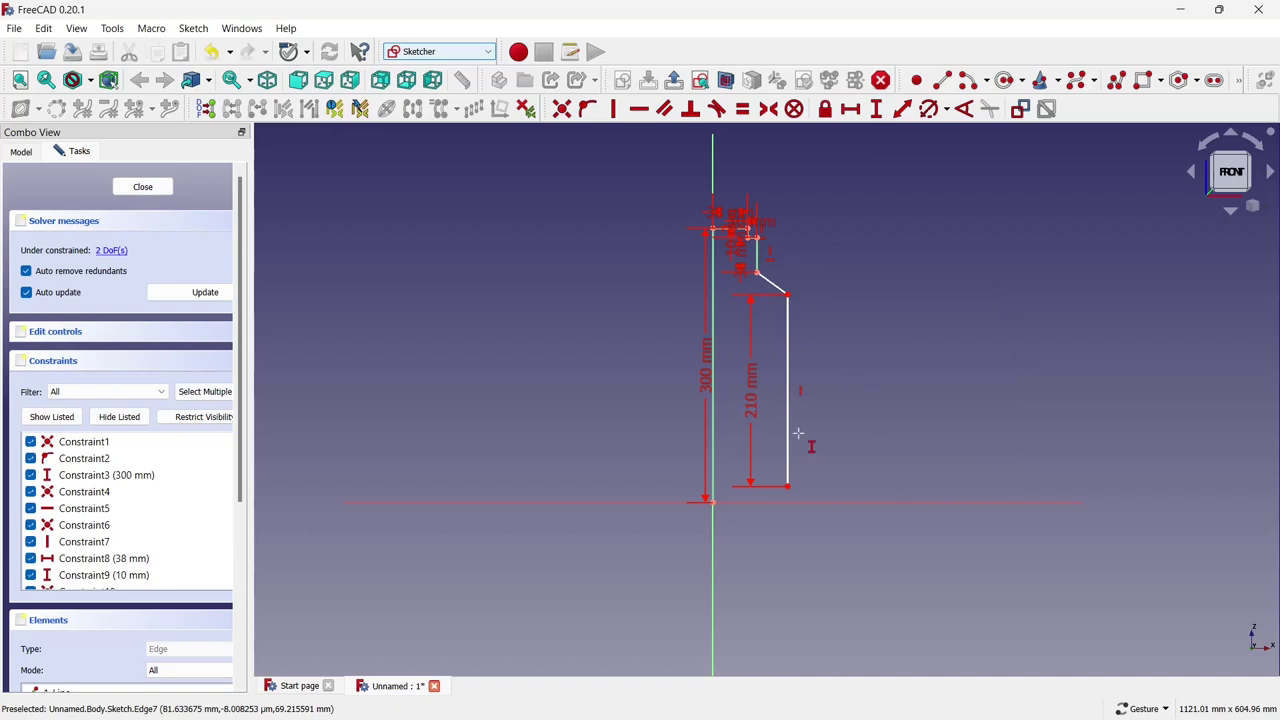
Draw a horizontal base line from the origin and a chamfer joining it to the side's bottom.
scroll(774, 515, up, 3)
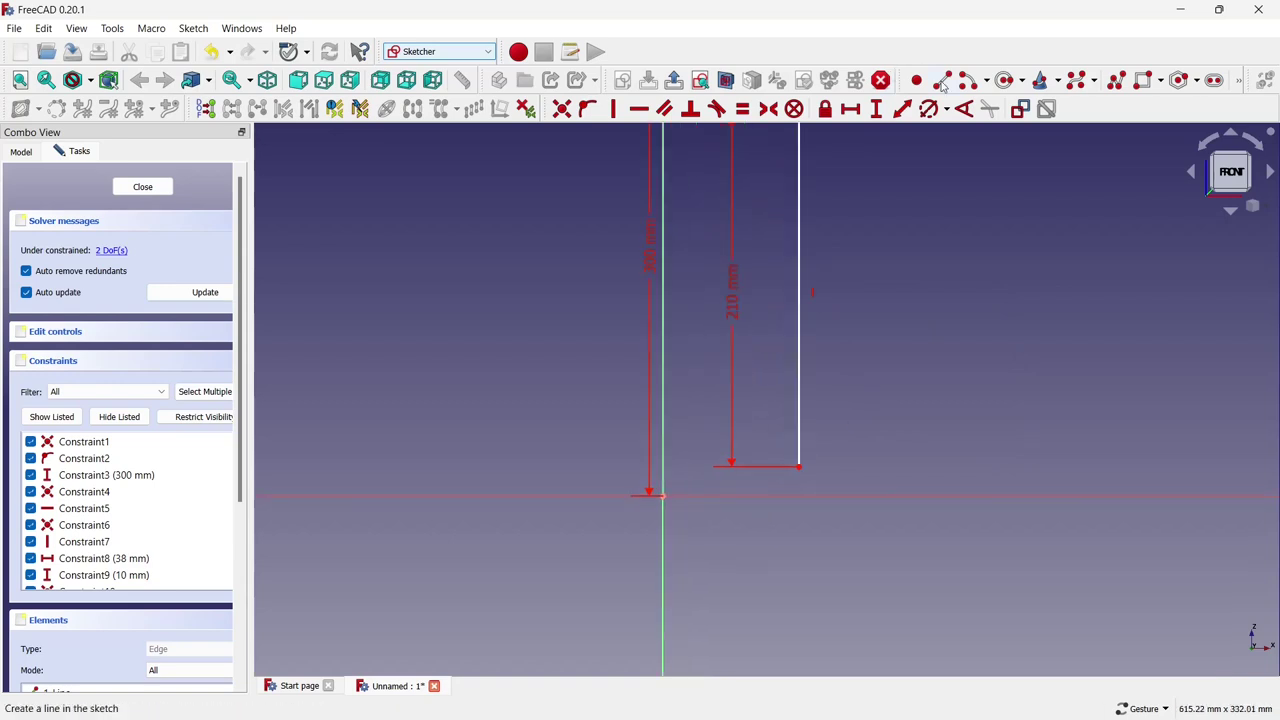
click(943, 85)
click(662, 495)
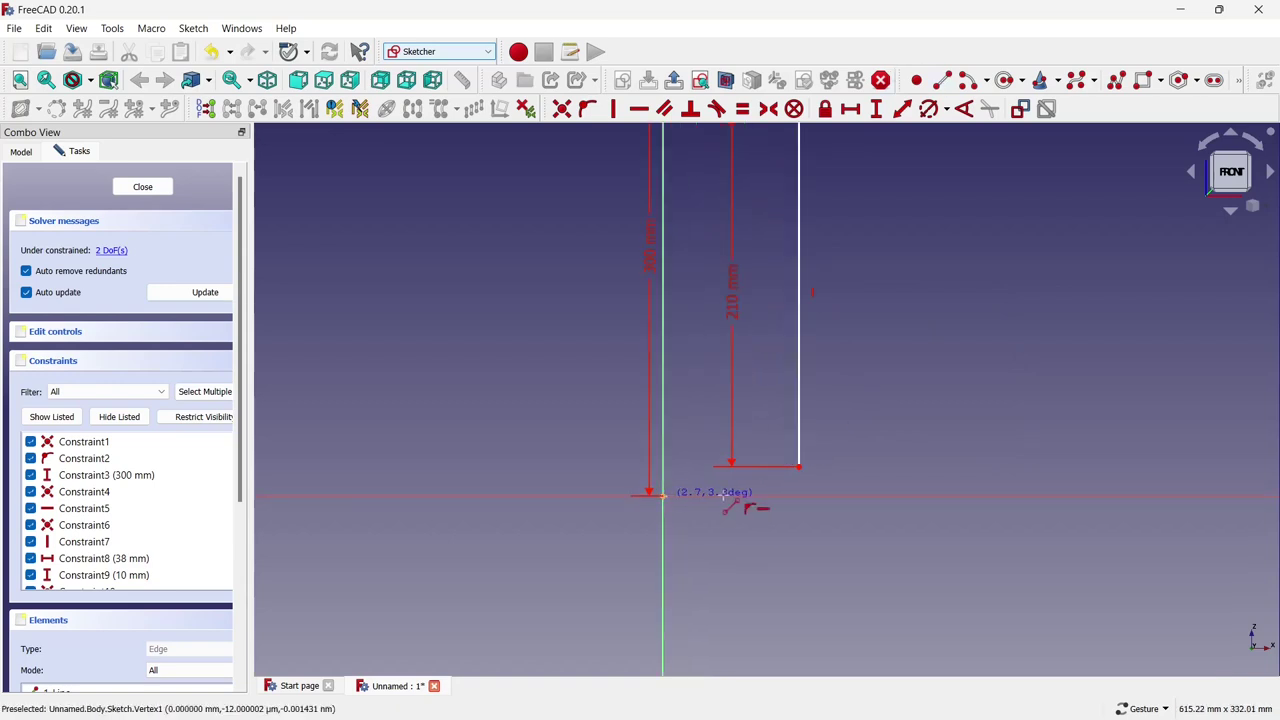
click(776, 495)
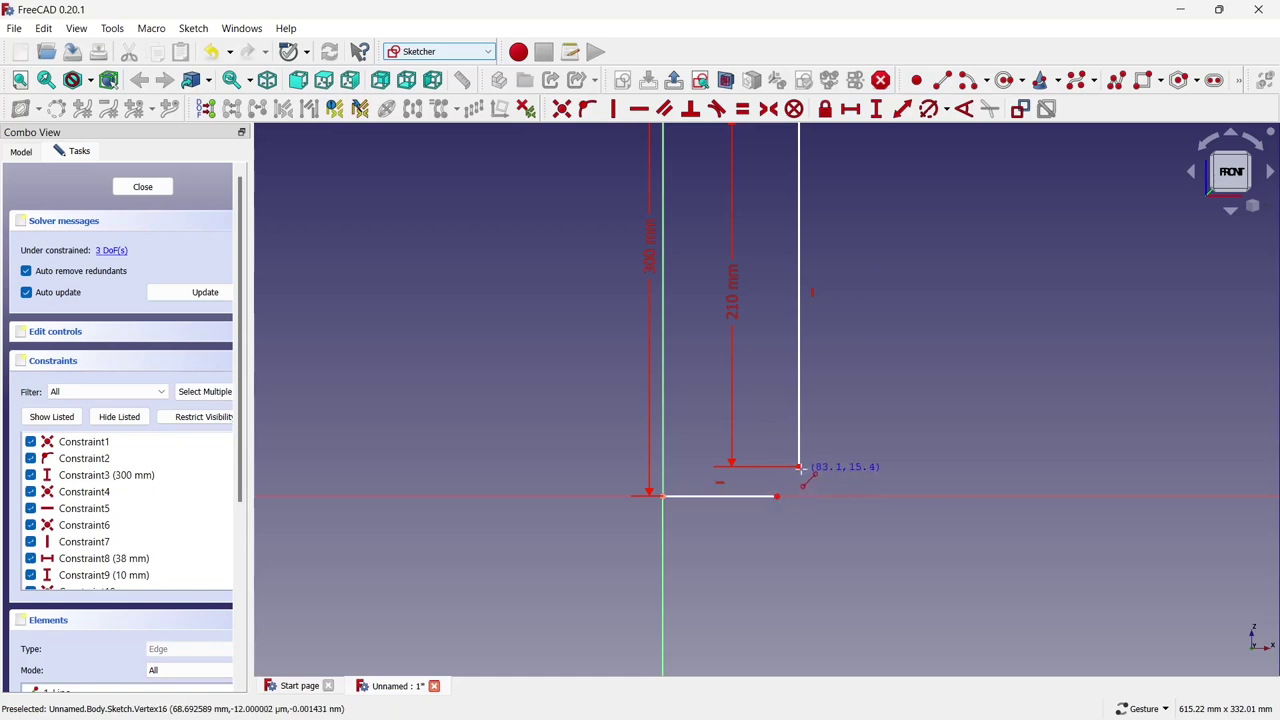
click(799, 467)
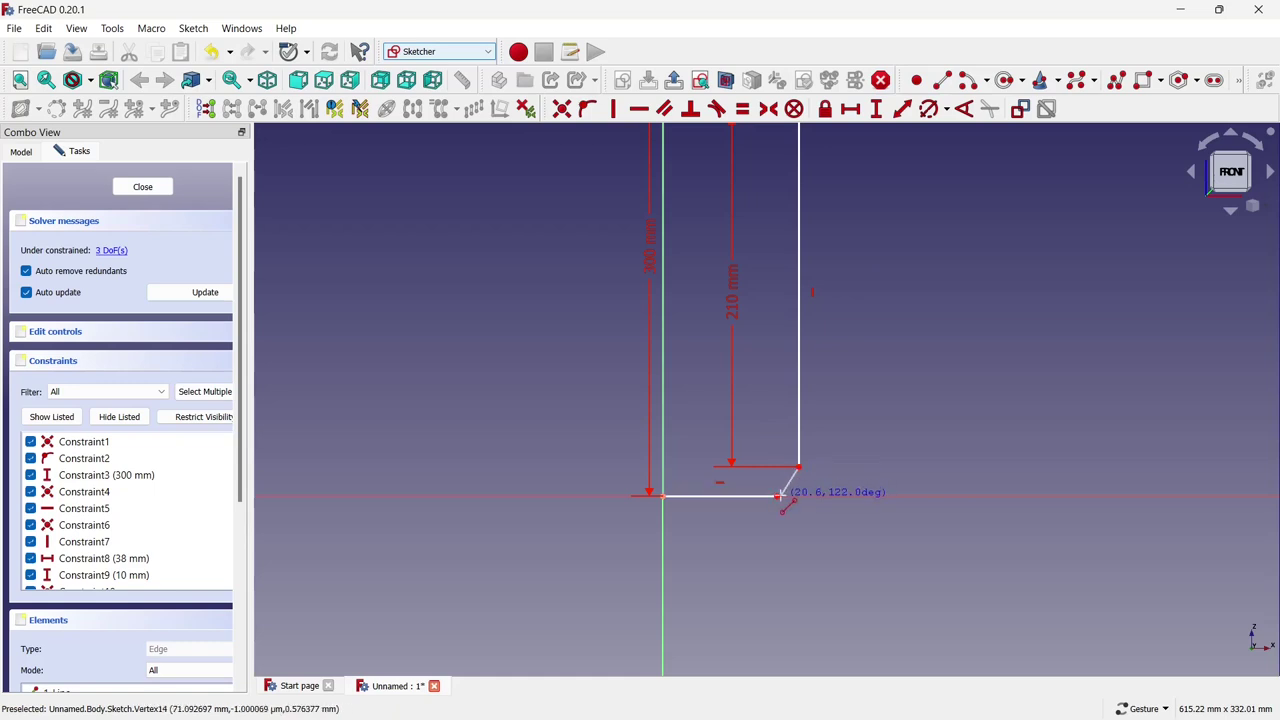
click(778, 496)
right_click(835, 495)
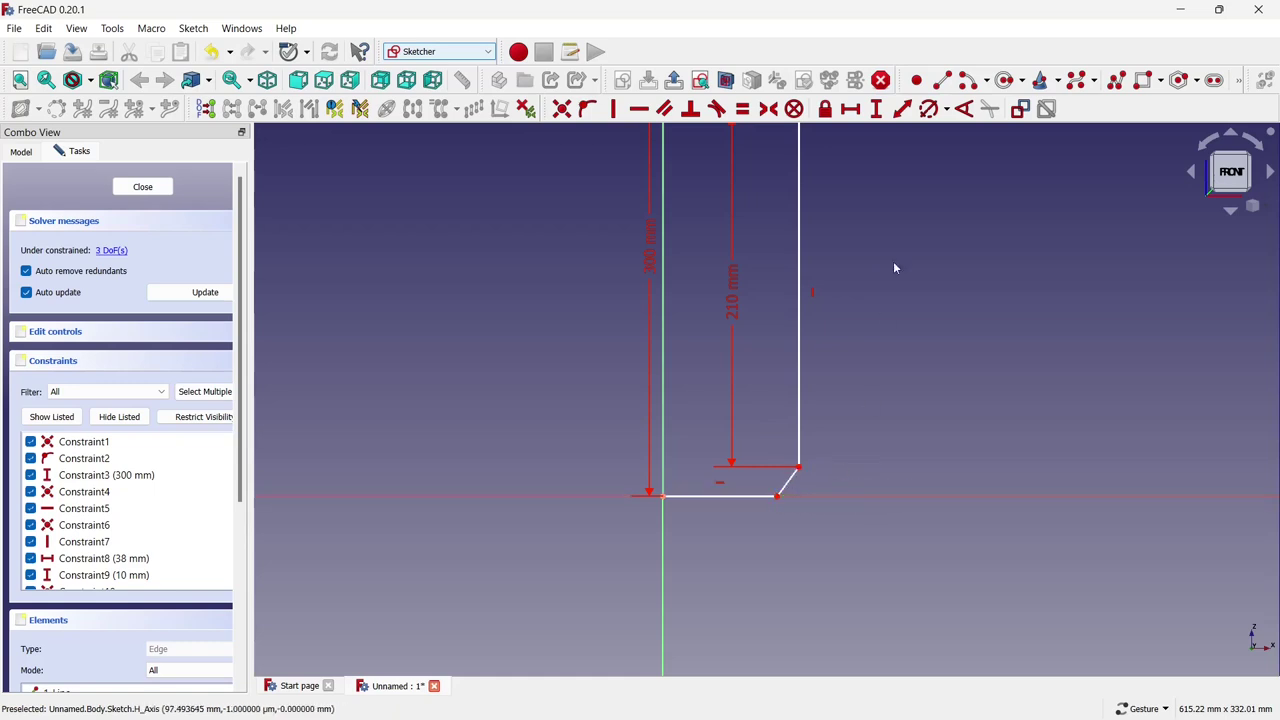
click(859, 112)
Constrain the base line to a 70 mm horizontal length.
click(733, 498)
text(70)
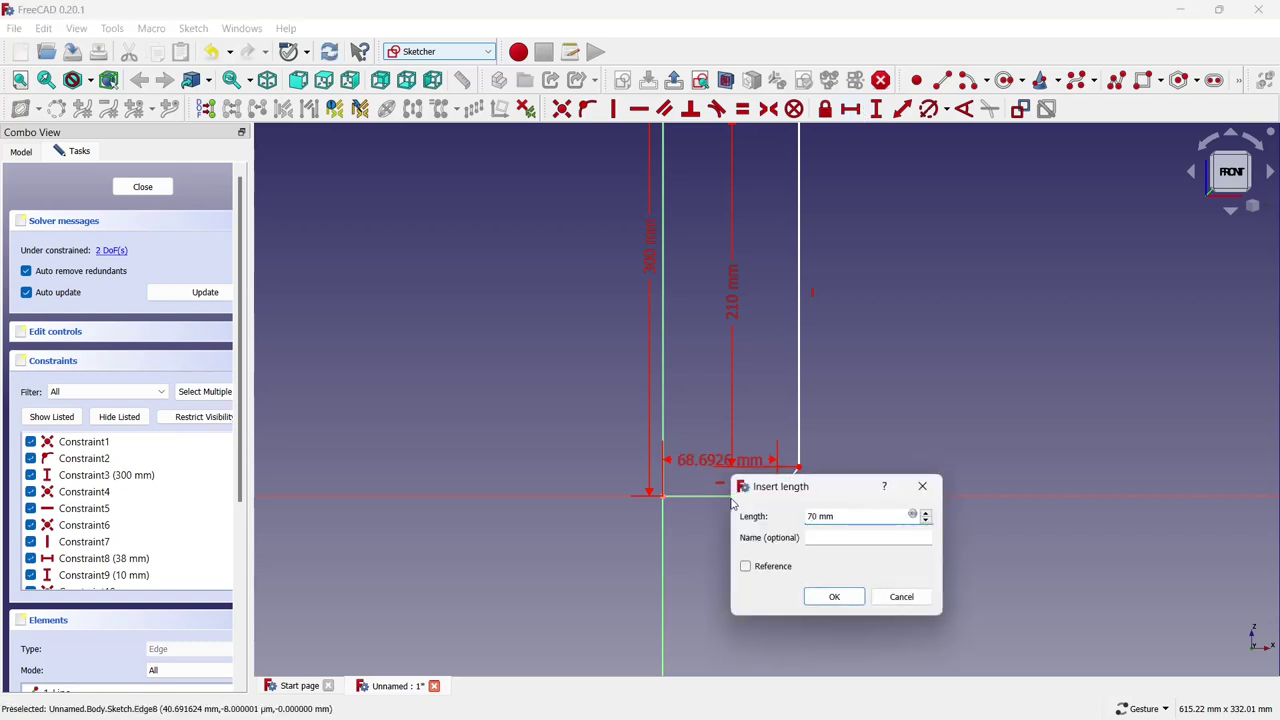
key(Return)
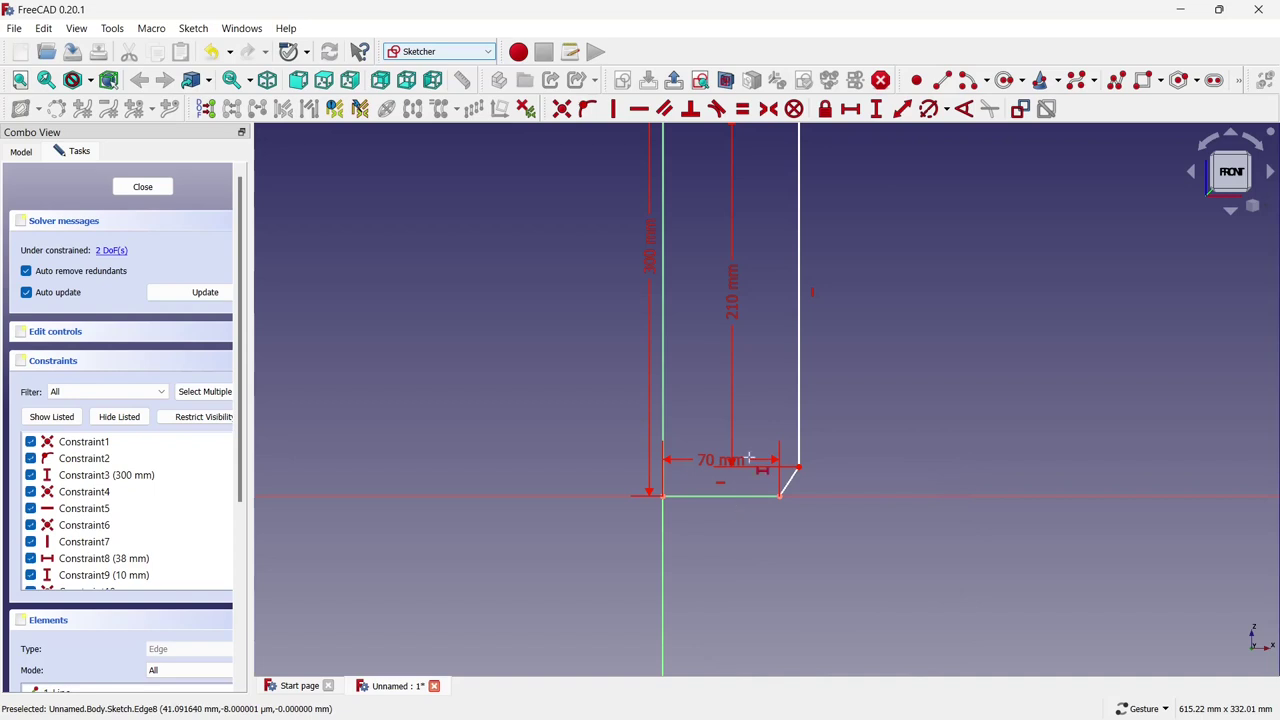
scroll(755, 459, down, 2)
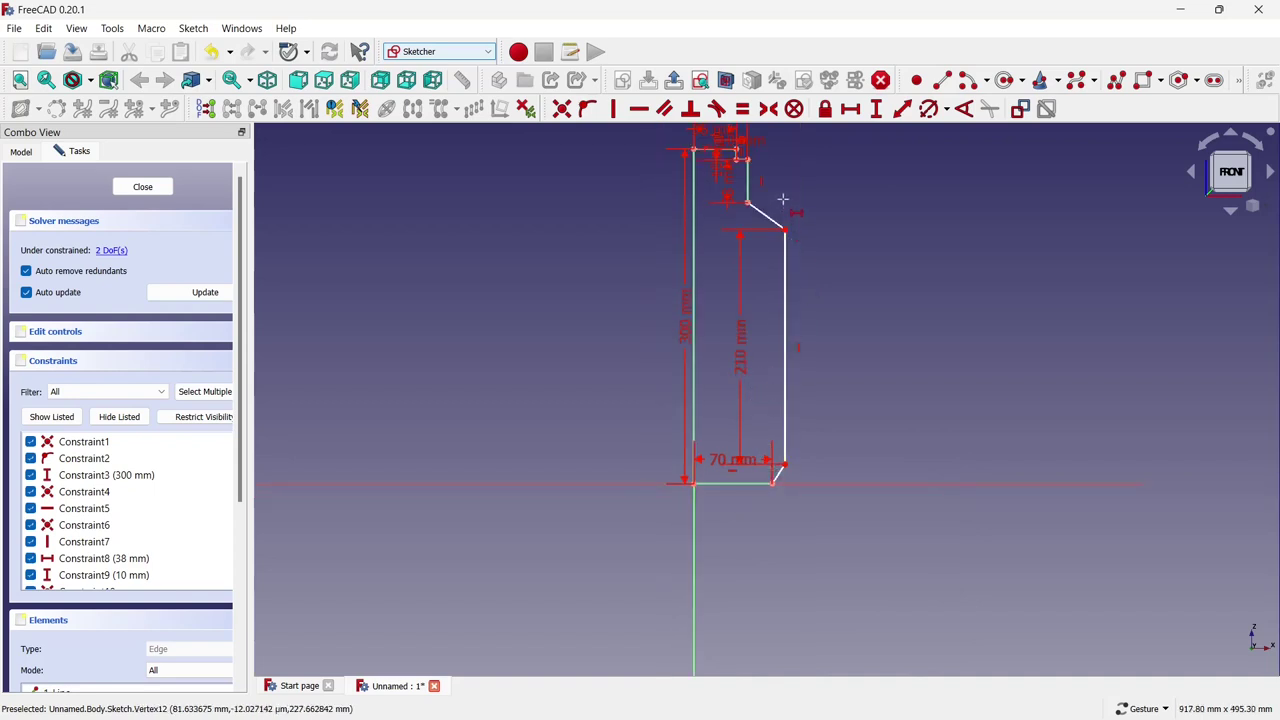
scroll(782, 204, up, 4)
scroll(782, 204, up, 2)
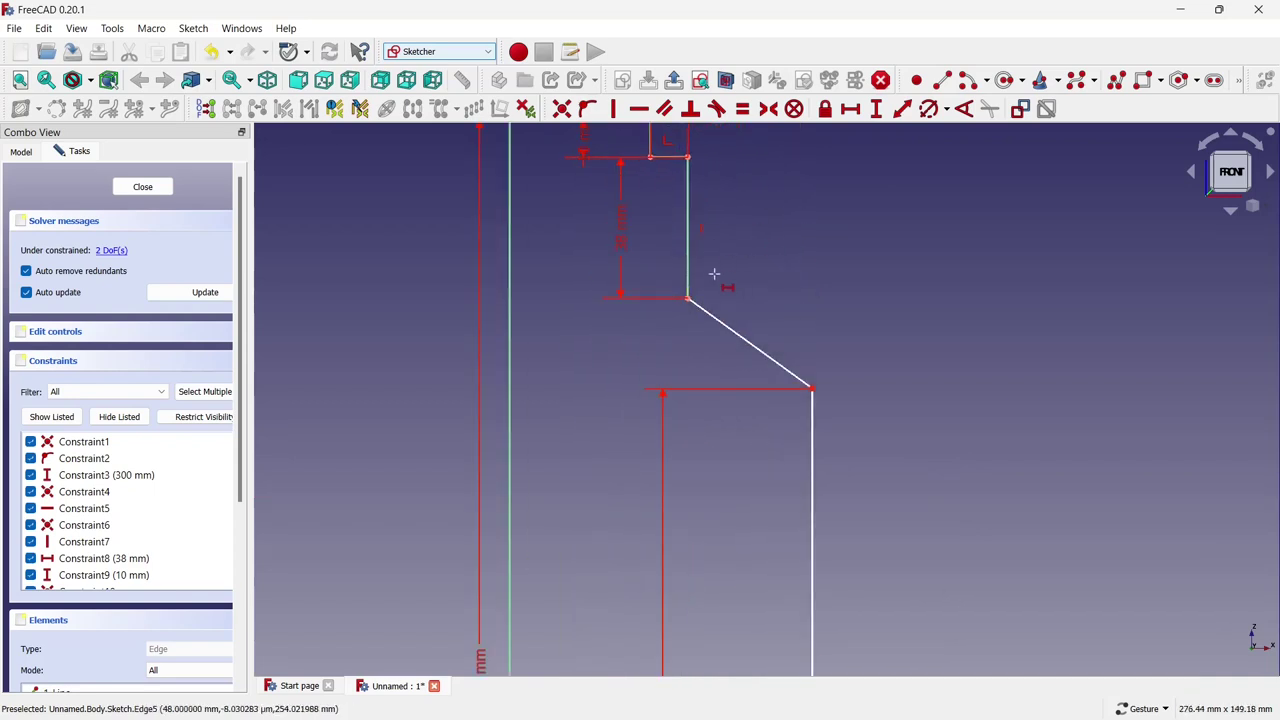
Give the slanted shoulder a 33 mm horizontal width and 25 mm vertical height.
click(686, 300)
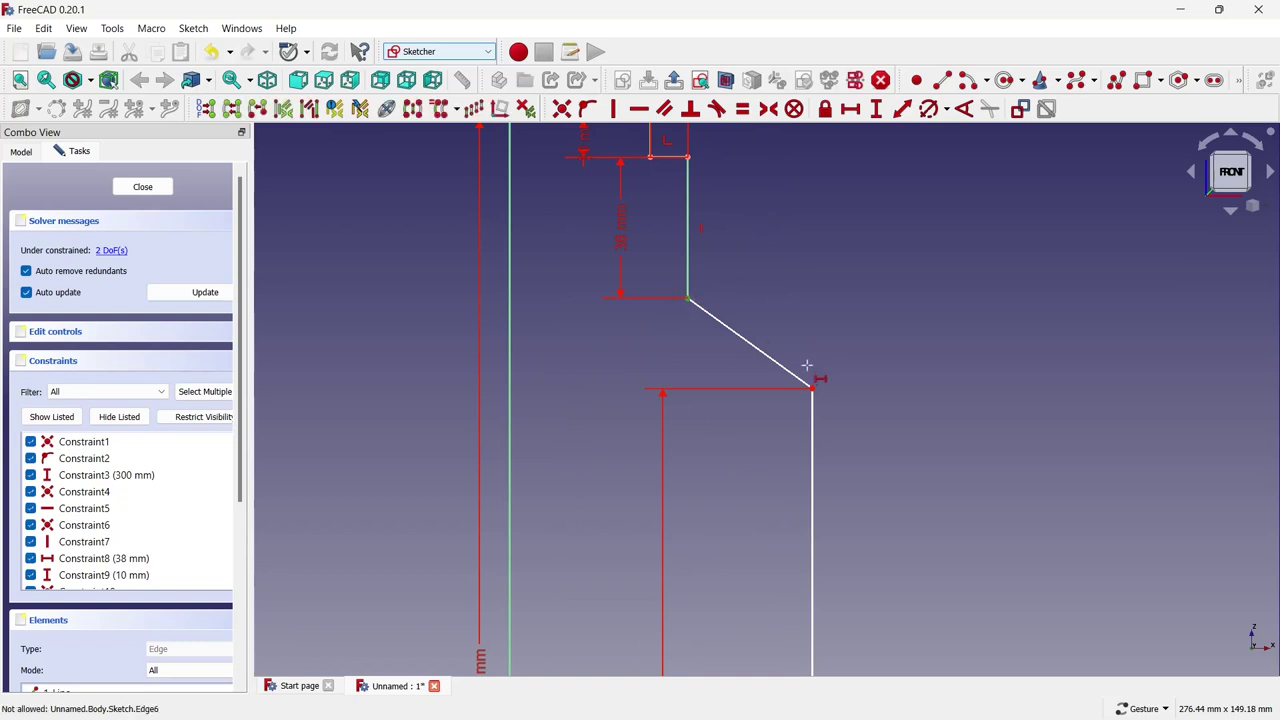
click(812, 388)
key(l)
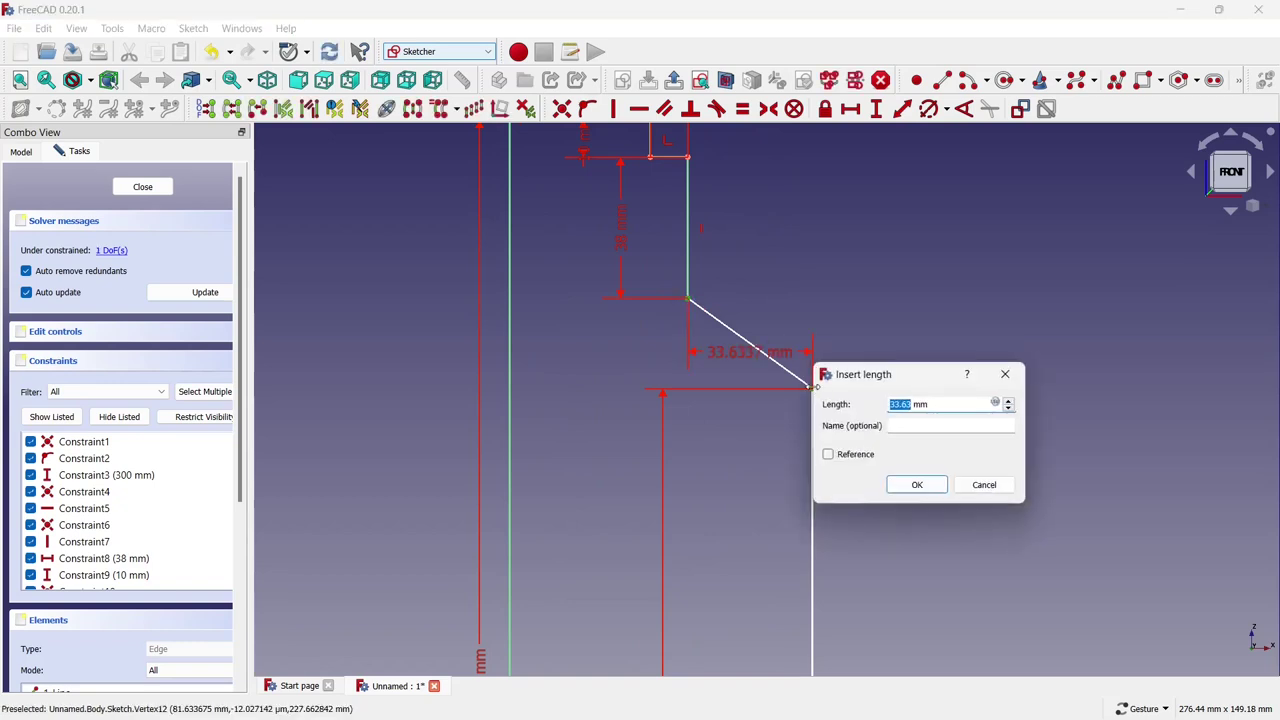
key(Return)
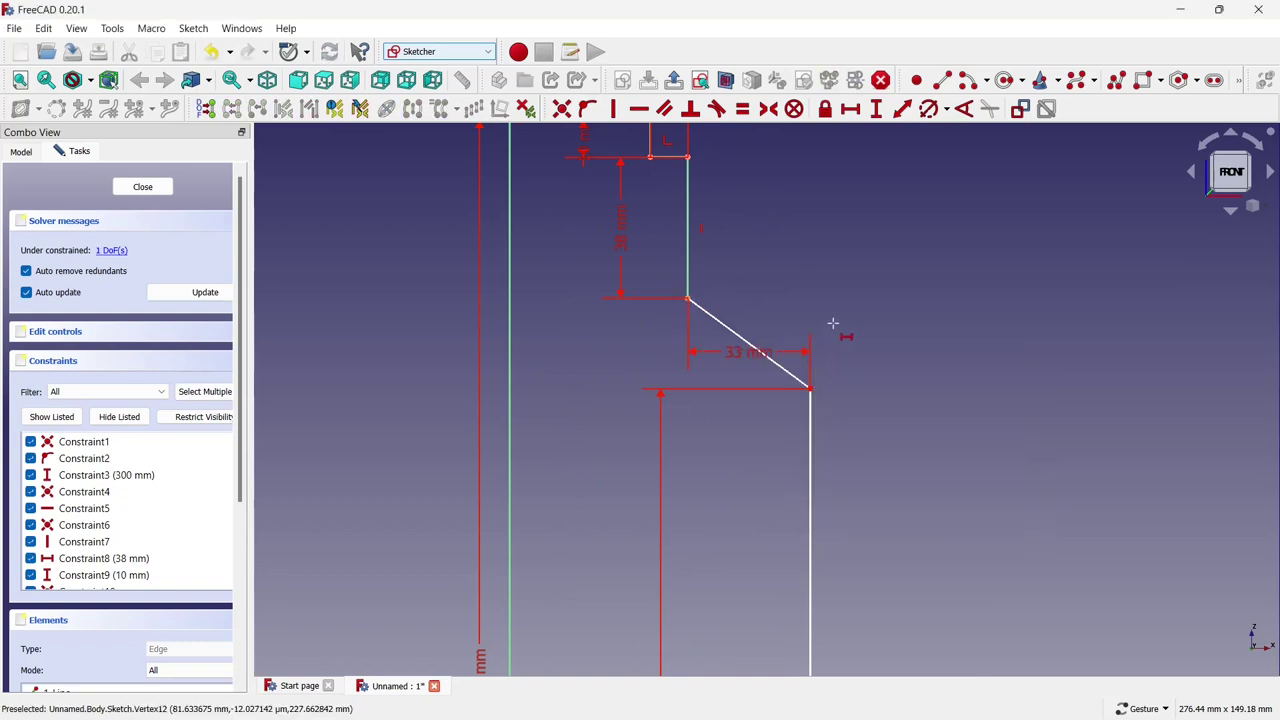
click(688, 298)
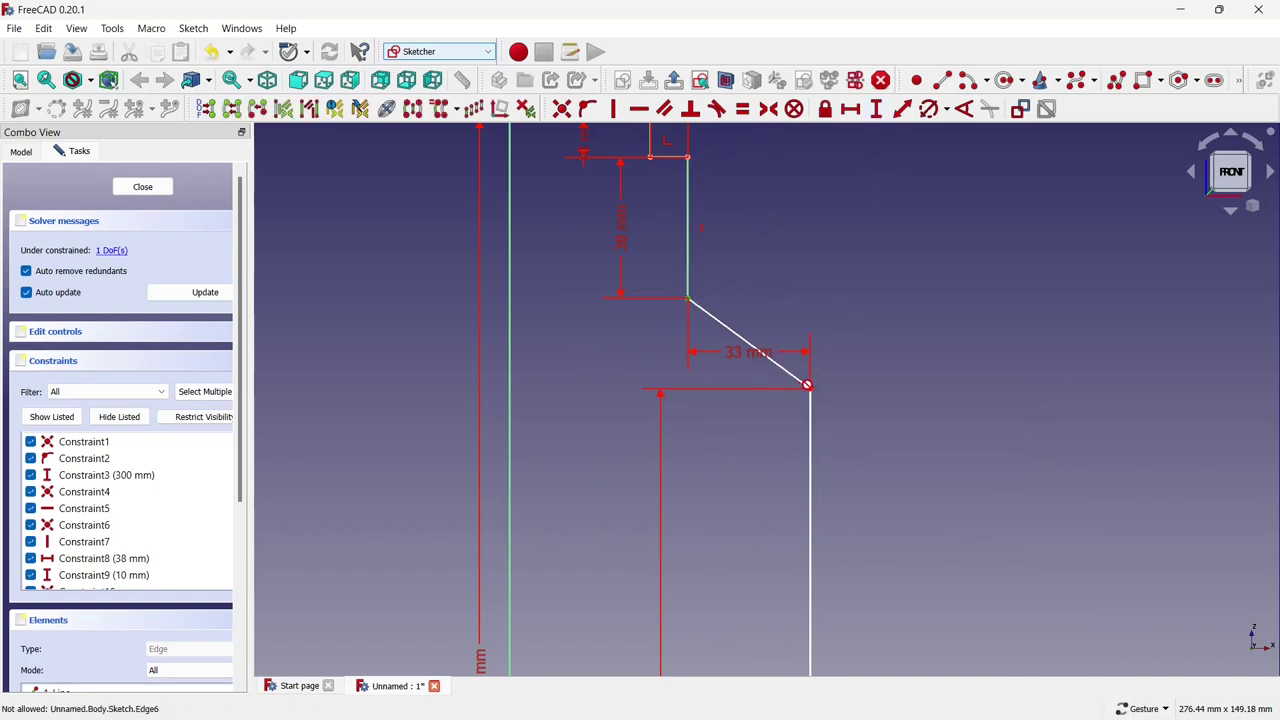
click(808, 386)
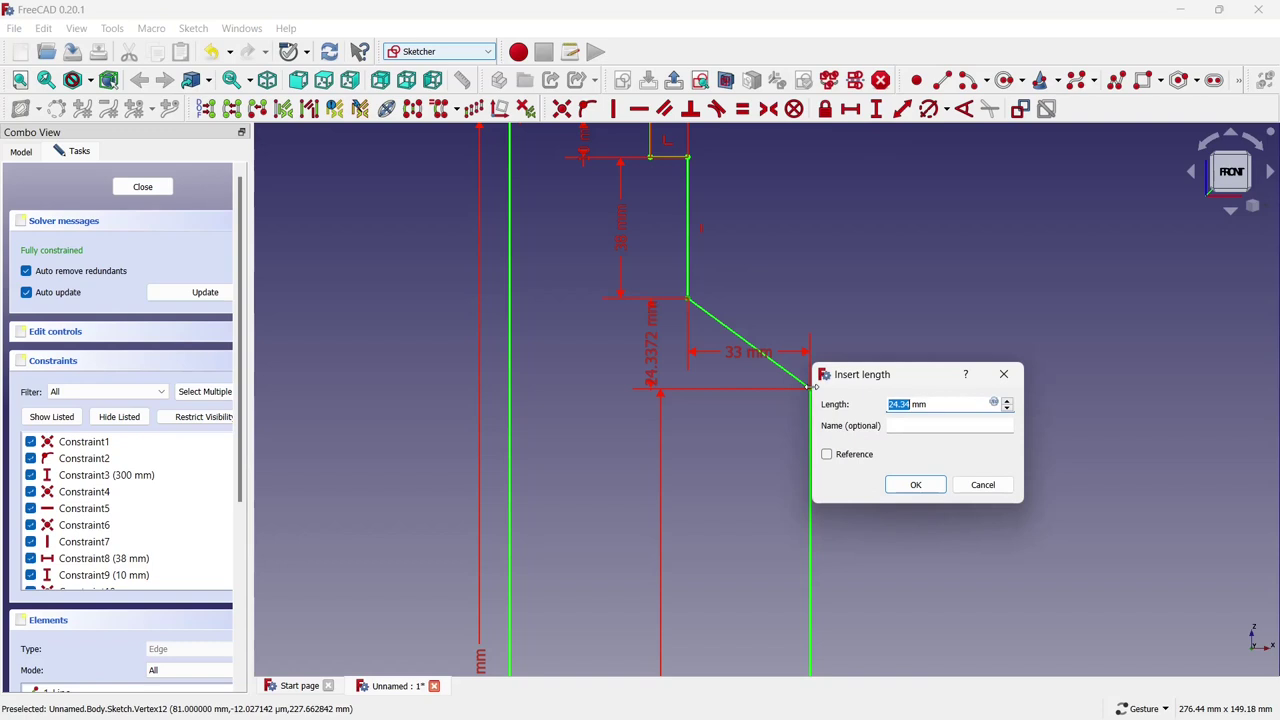
text(25)
key(Return)
Set the chamfer's vertical height to 17 mm and dismiss the invalid dimension error.
scroll(790, 370, down, 3)
scroll(752, 357, down, 3)
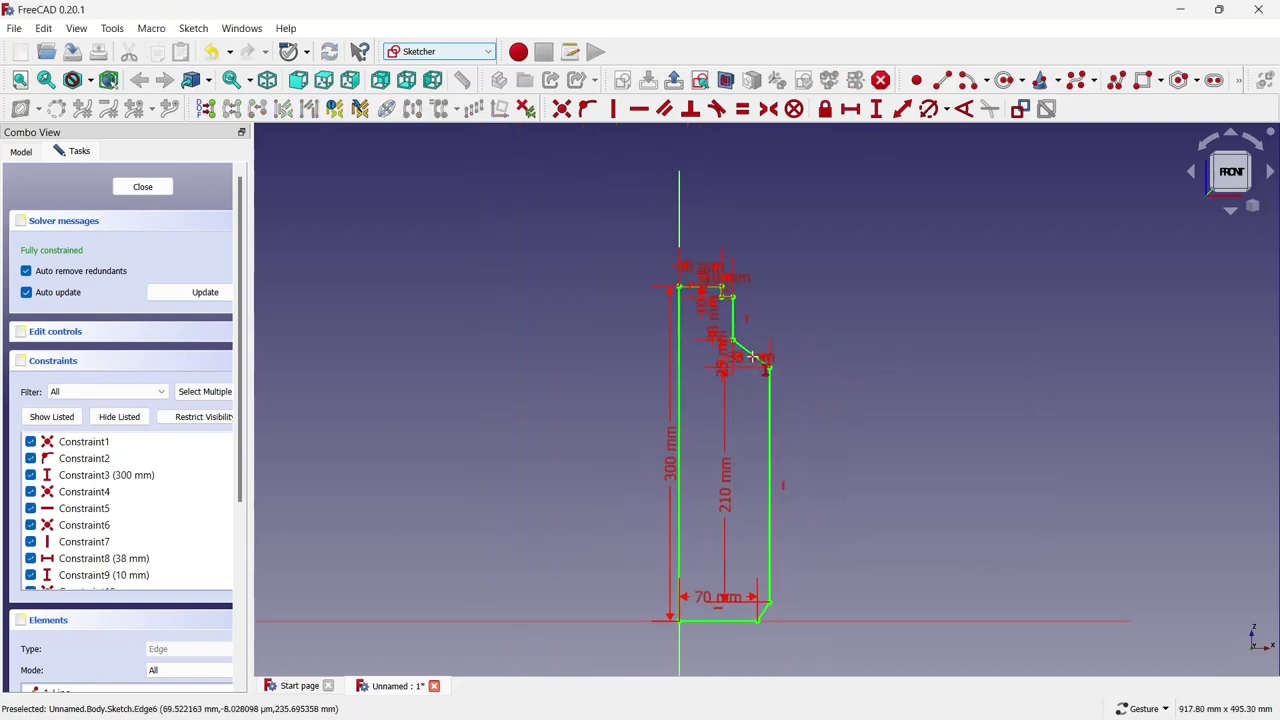
scroll(775, 615, up, 2)
scroll(786, 620, down, 2)
scroll(779, 547, up, 5)
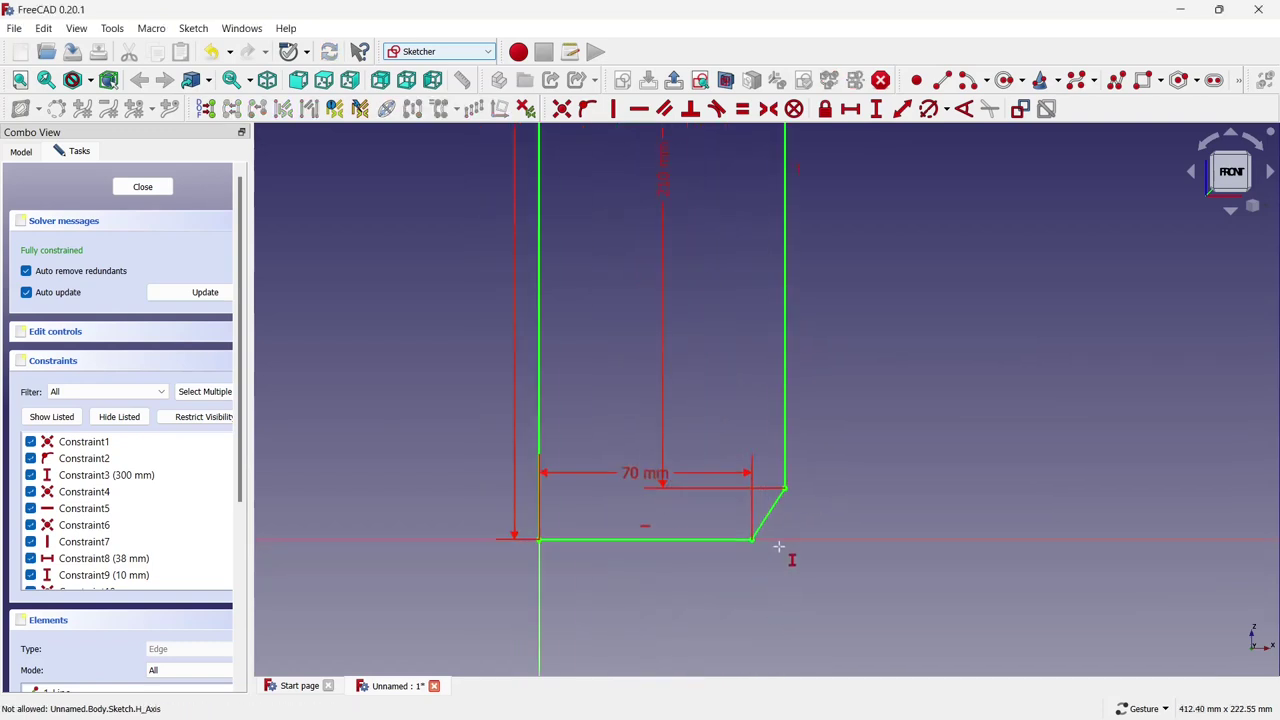
scroll(779, 547, up, 2)
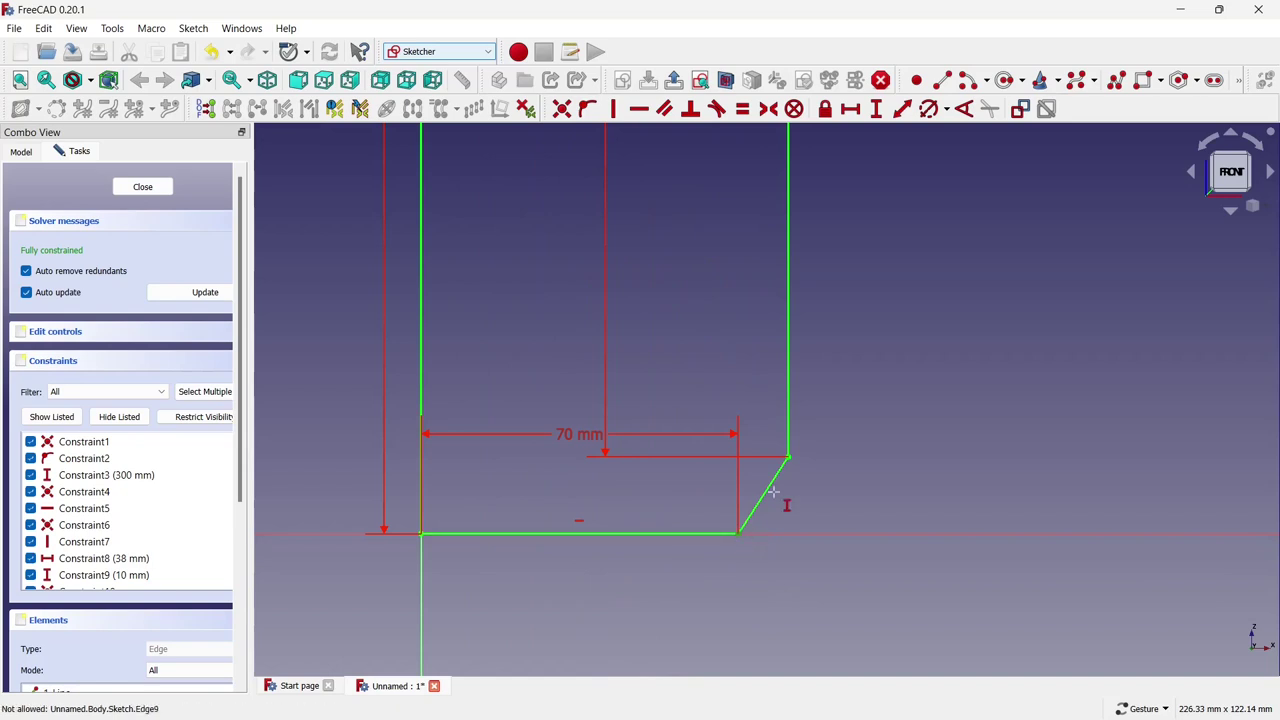
click(790, 459)
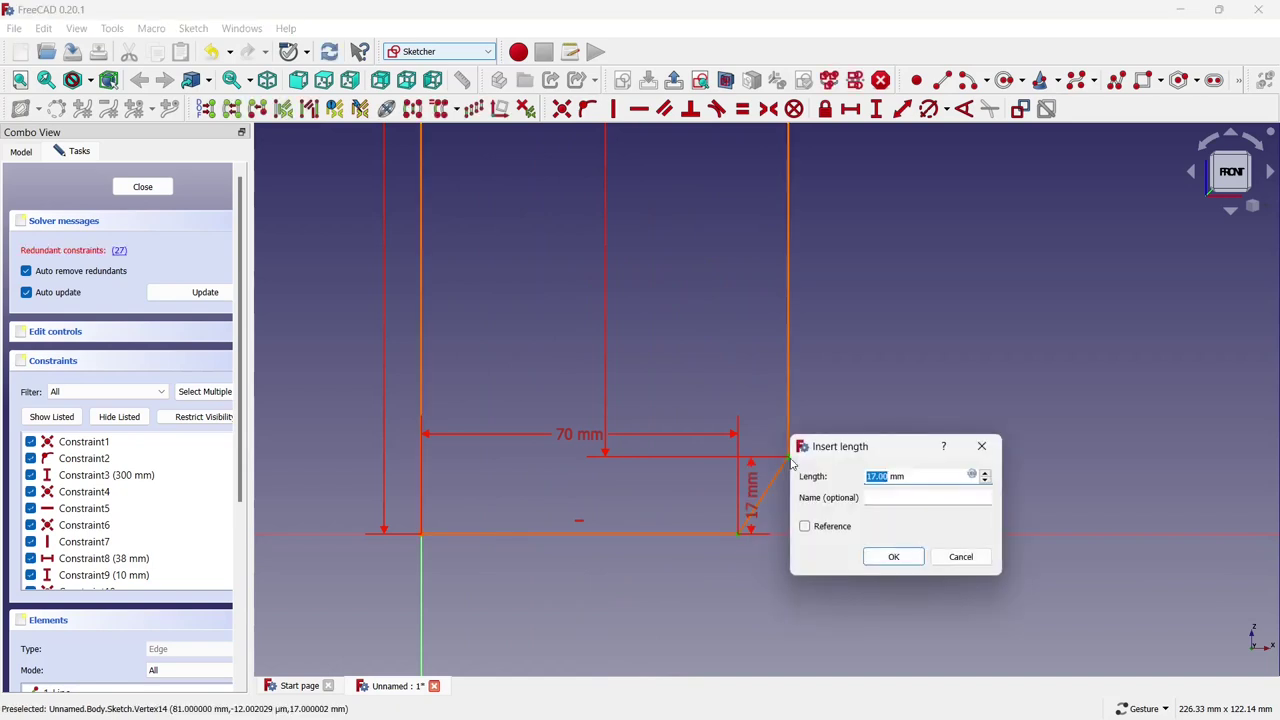
click(868, 555)
click(785, 385)
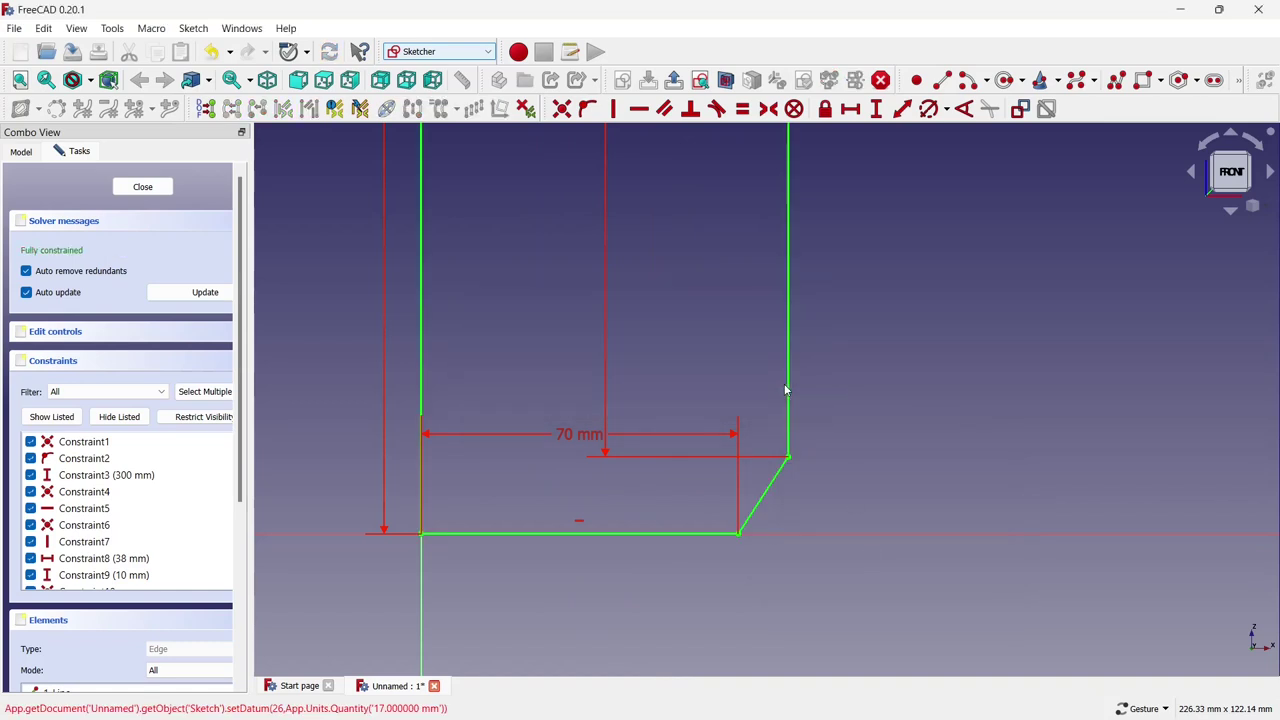
Close the fully constrained sketch and return to Part Design.
scroll(868, 386, down, 1)
scroll(788, 494, down, 2)
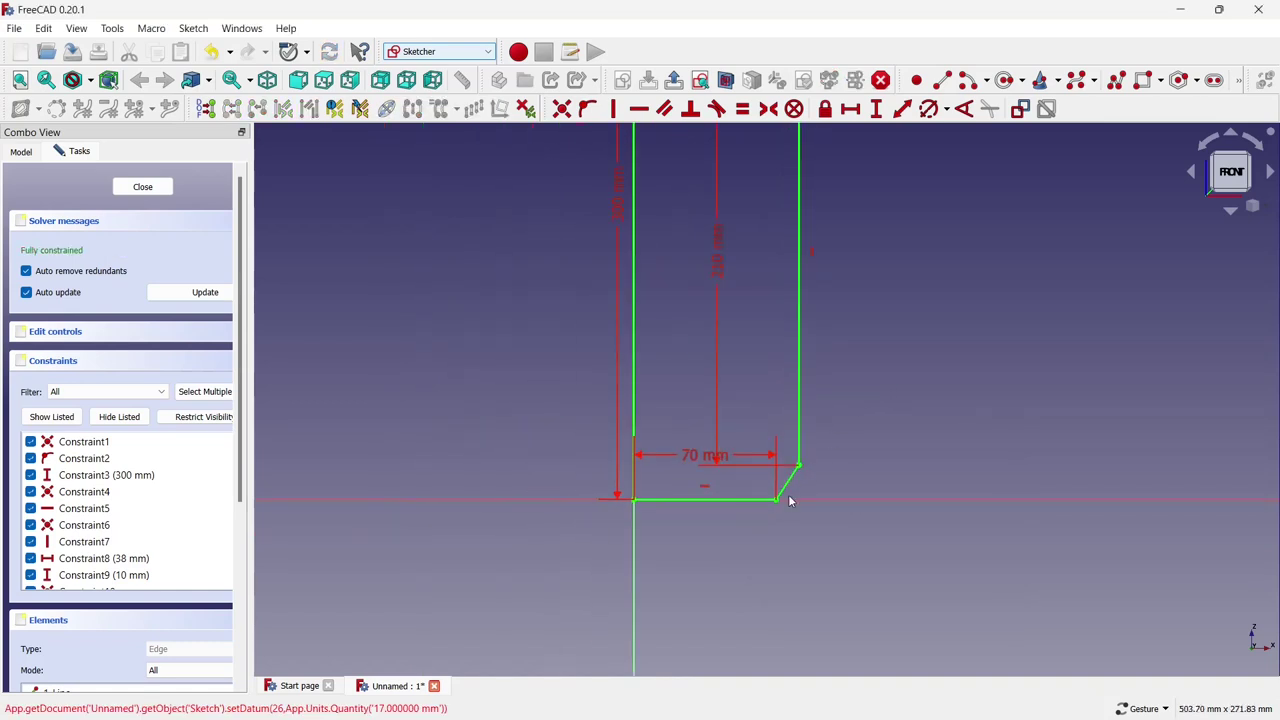
scroll(790, 500, down, 3)
scroll(791, 337, up, 2)
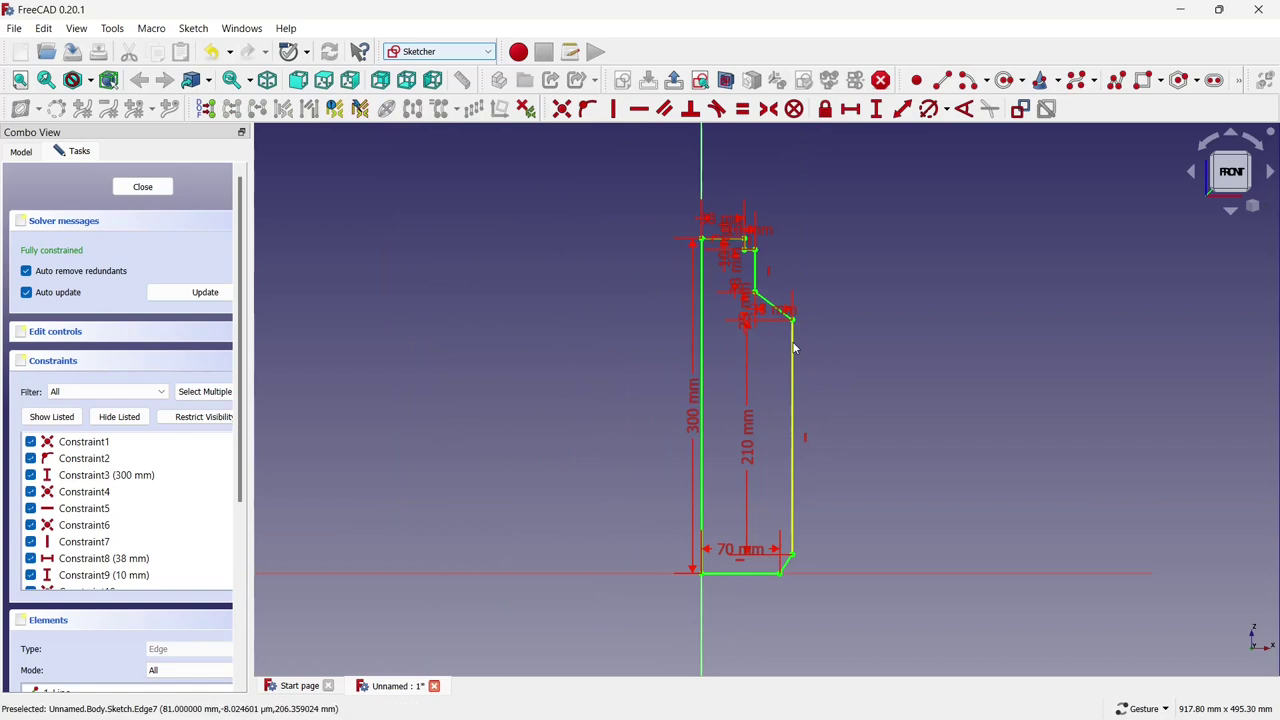
click(118, 189)
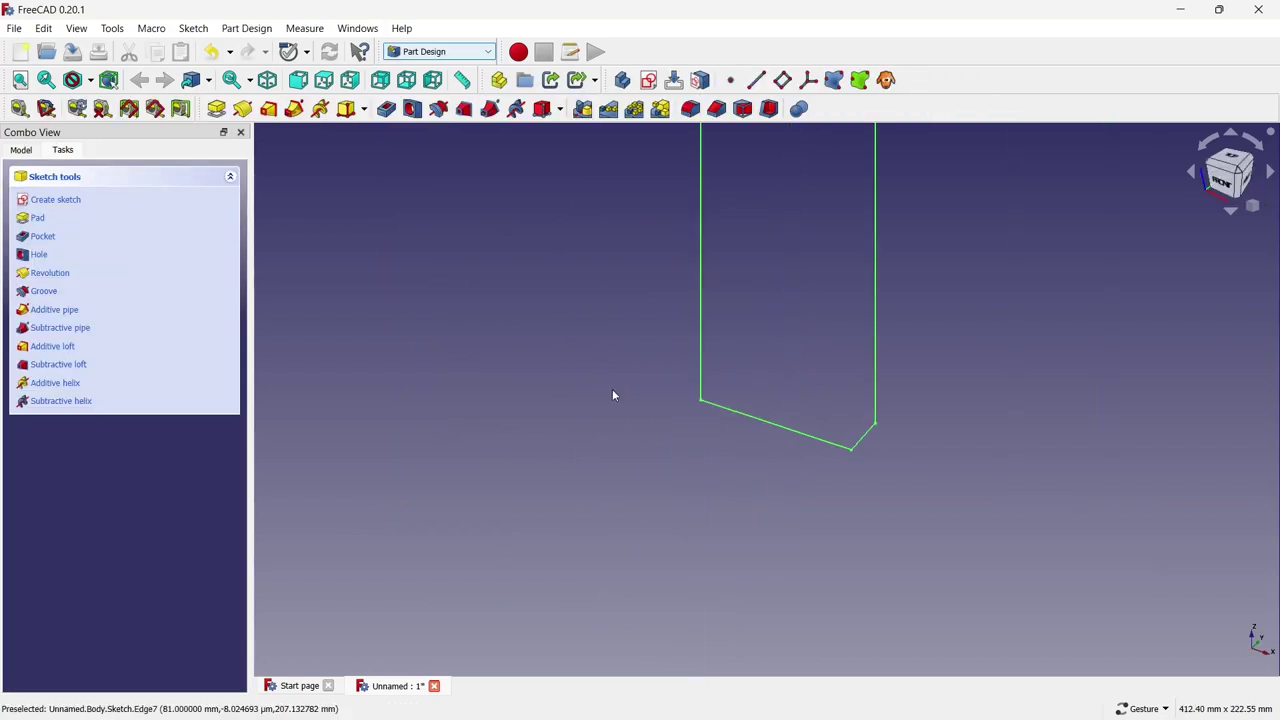
Revolve the profile 360° into a solid bottle, check it, and bring up the save dialog.
click(24, 150)
click(514, 285)
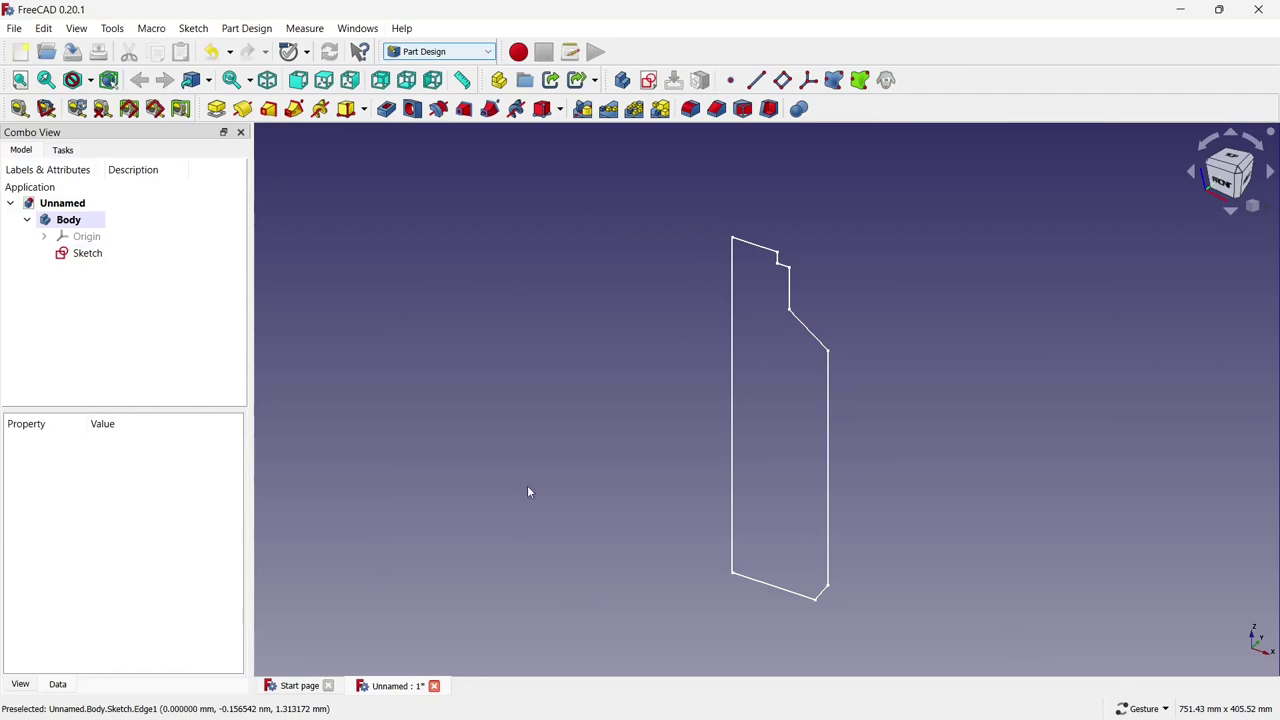
click(243, 108)
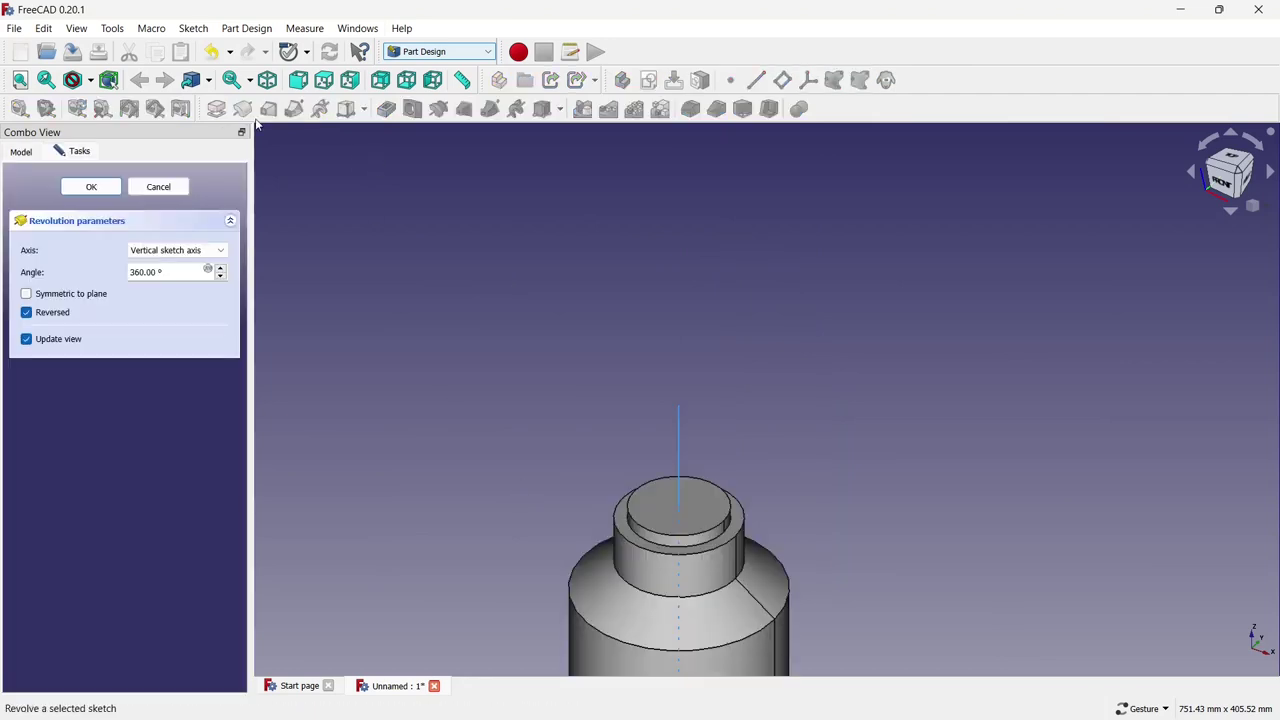
scroll(480, 178, down, 4)
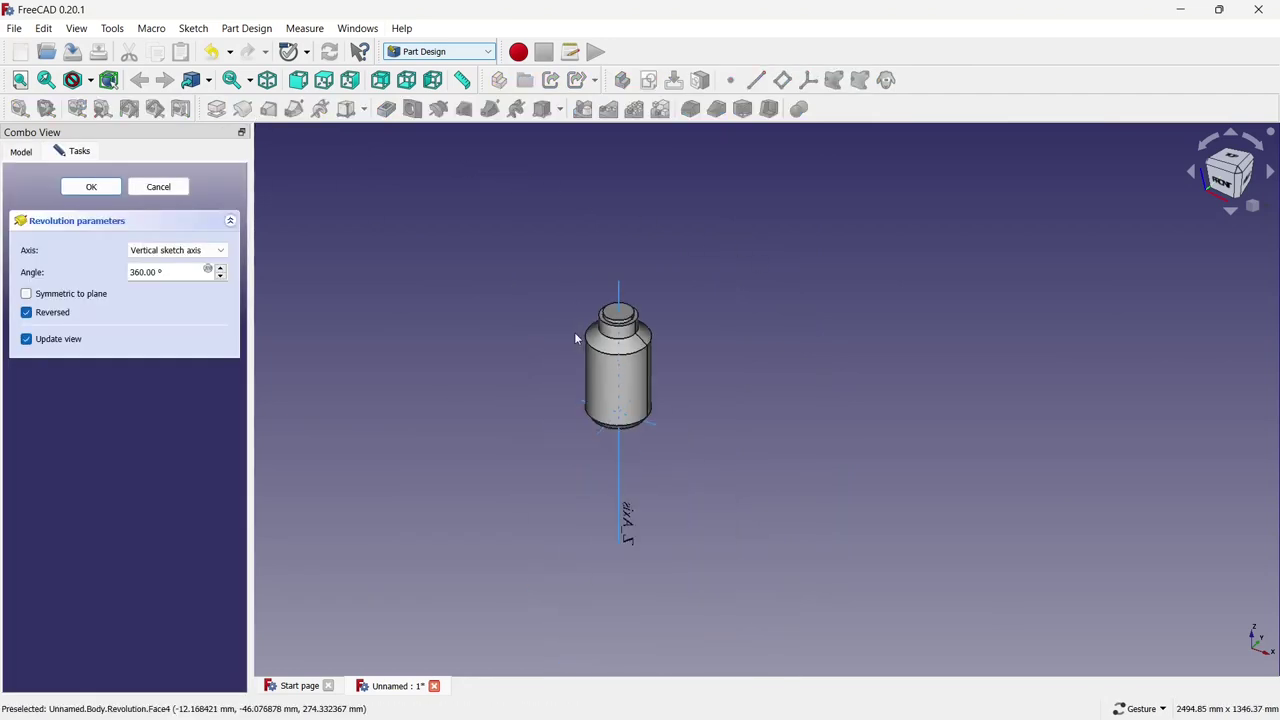
scroll(541, 338, up, 3)
click(91, 188)
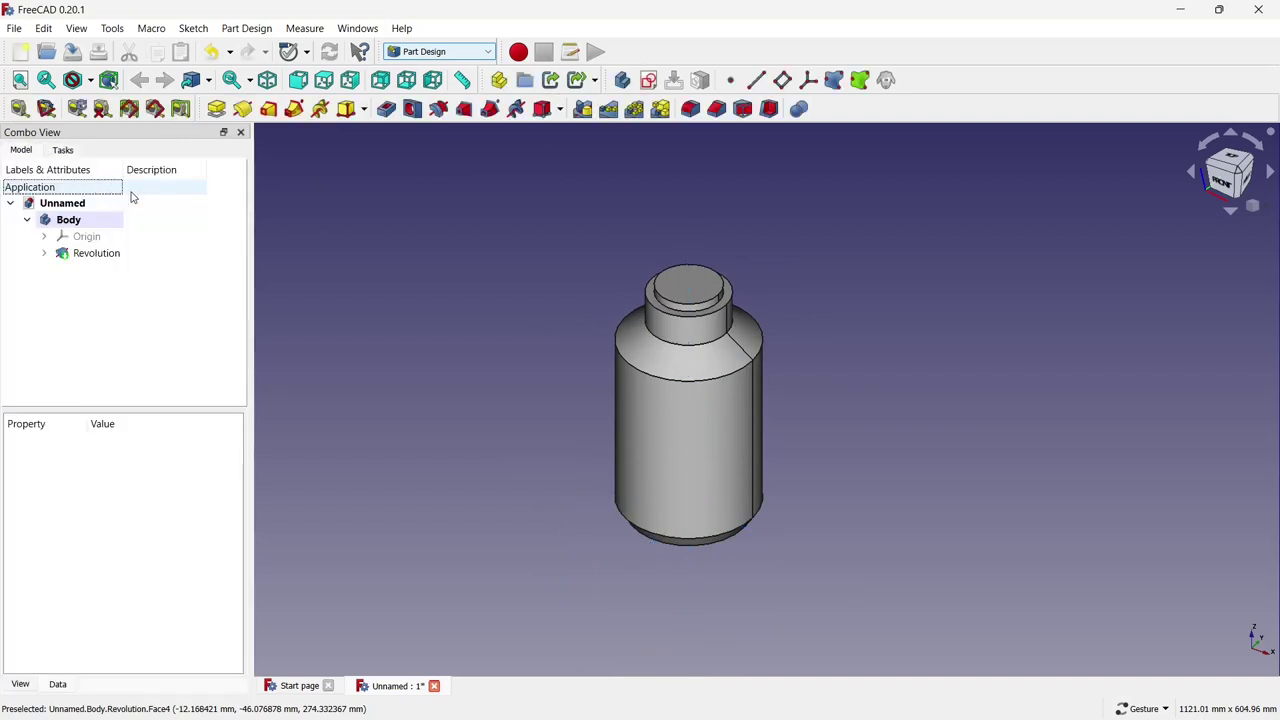
mouse_move(692, 403)
mouse_down()
mouse_move(732, 314)
mouse_move(726, 354)
mouse_move(697, 371)
mouse_up()
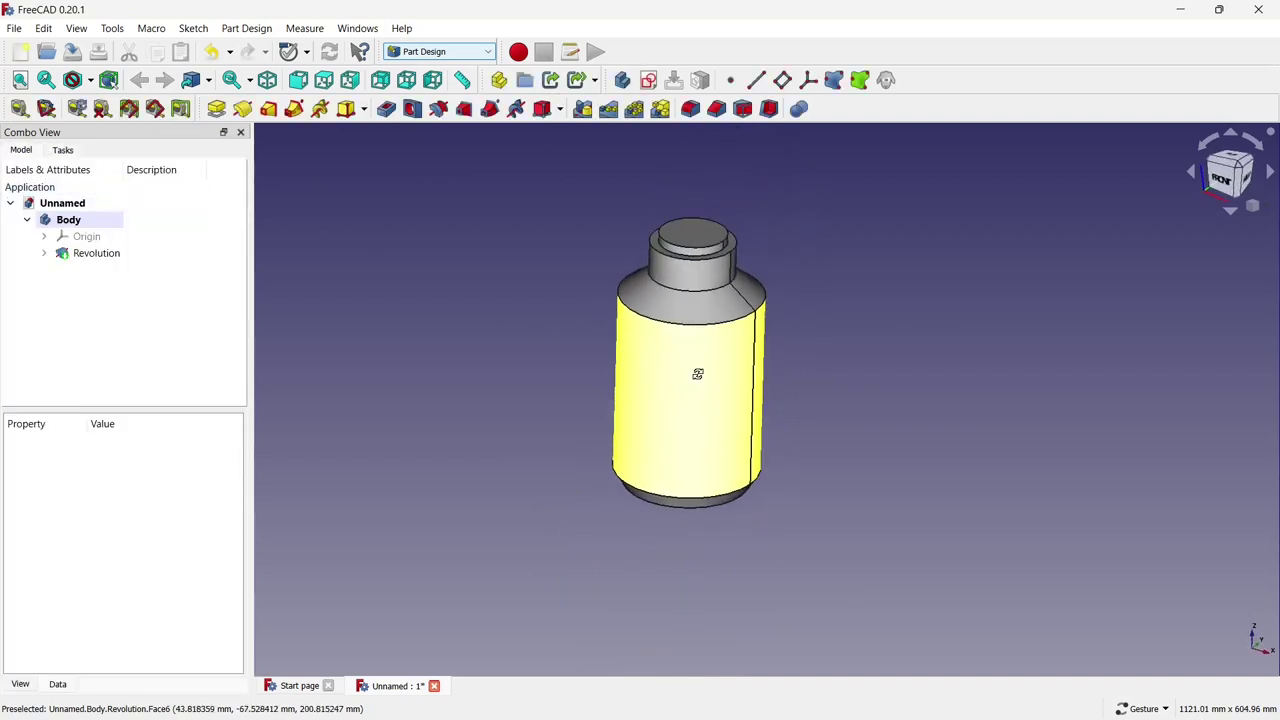
scroll(590, 252, up, 1)
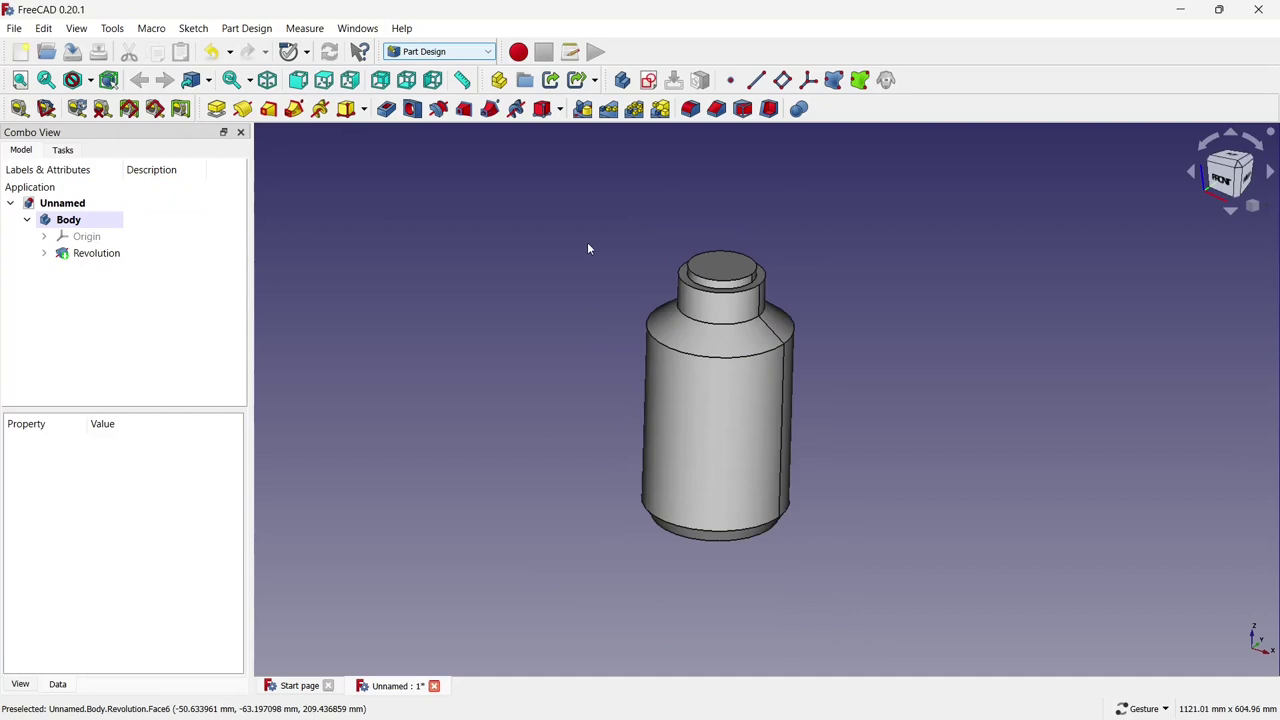
key(ctrl+s)
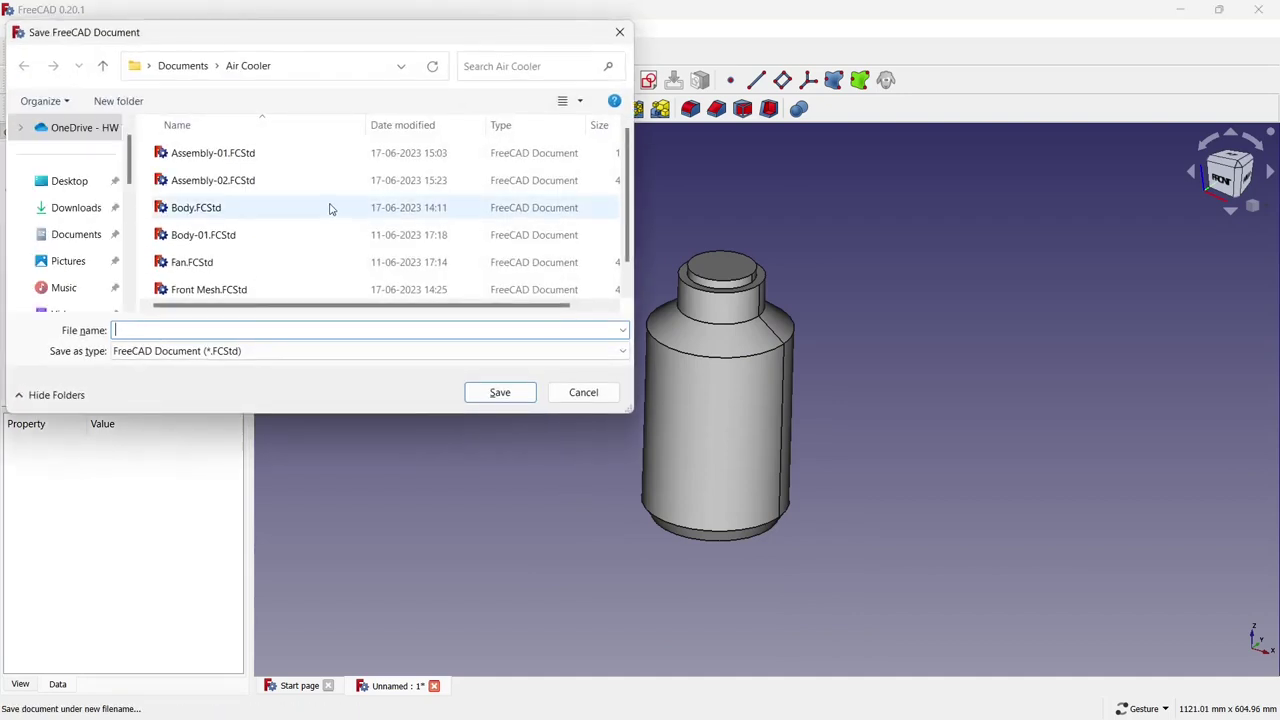
Save the document as 'Bottle' in a new 'Hand Wash Bottle' folder under Air Cooler.
click(130, 101)
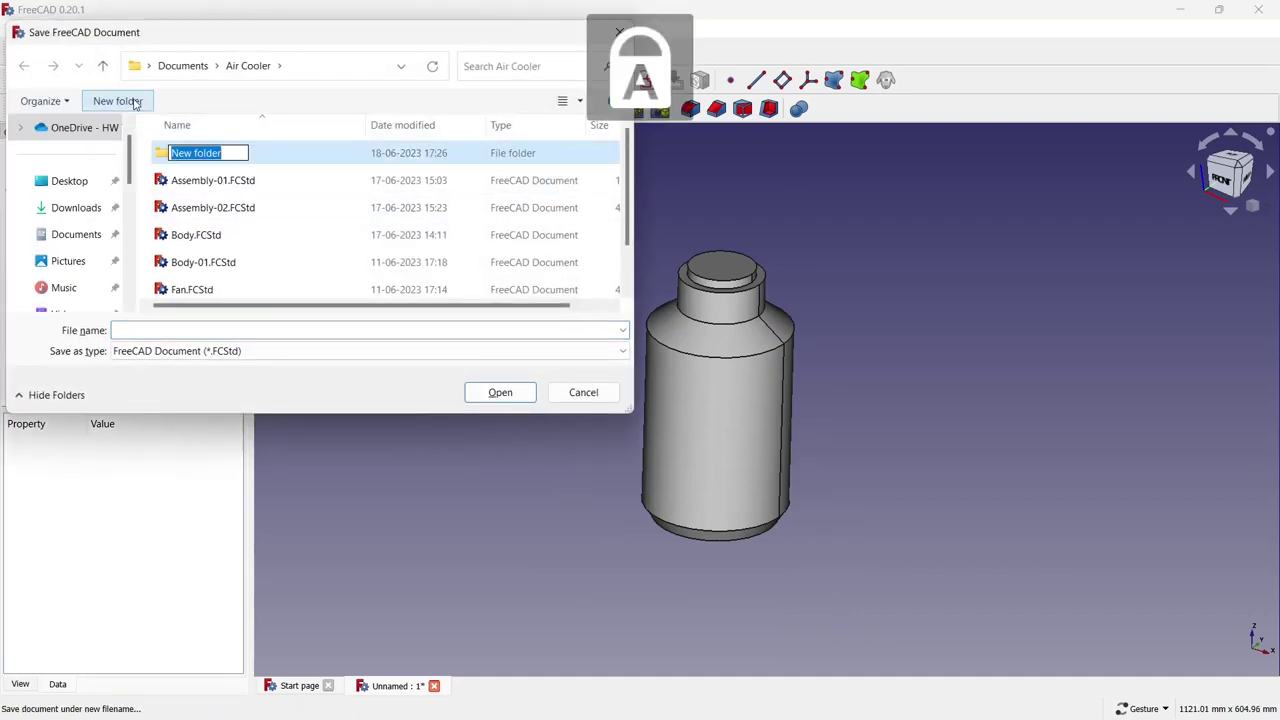
text(Hand )
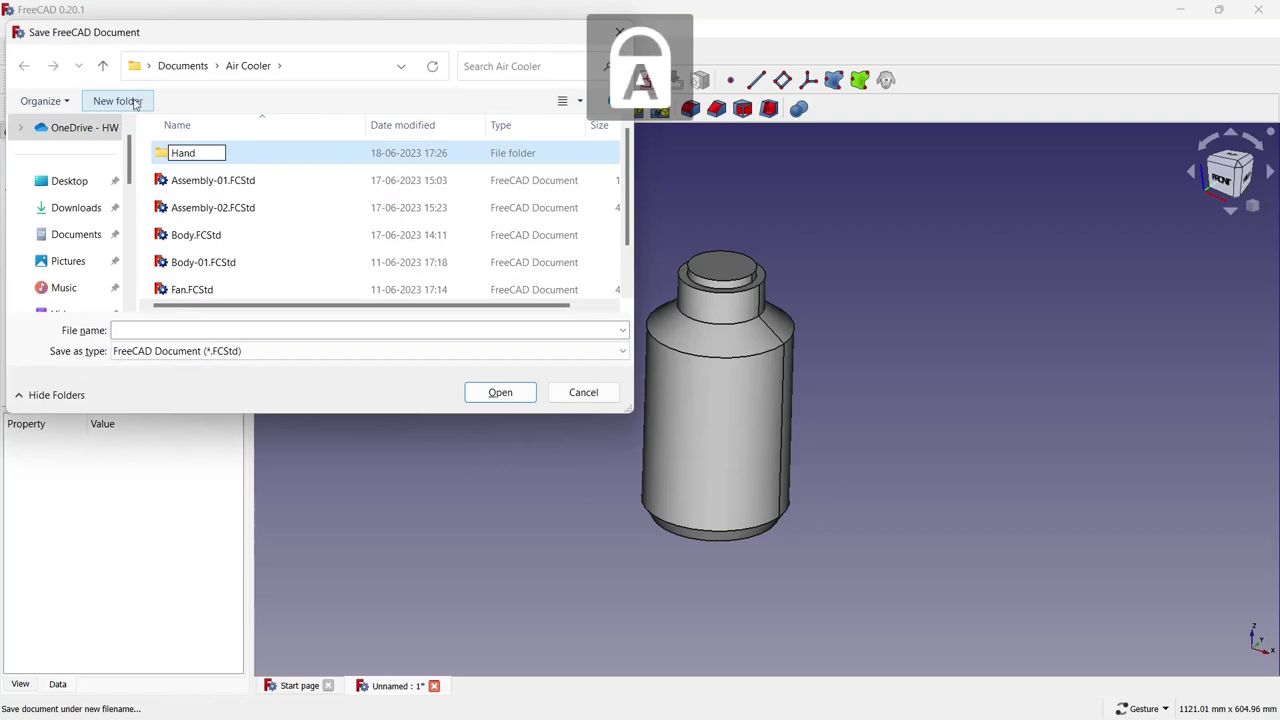
text(Wash )
text(Bottle)
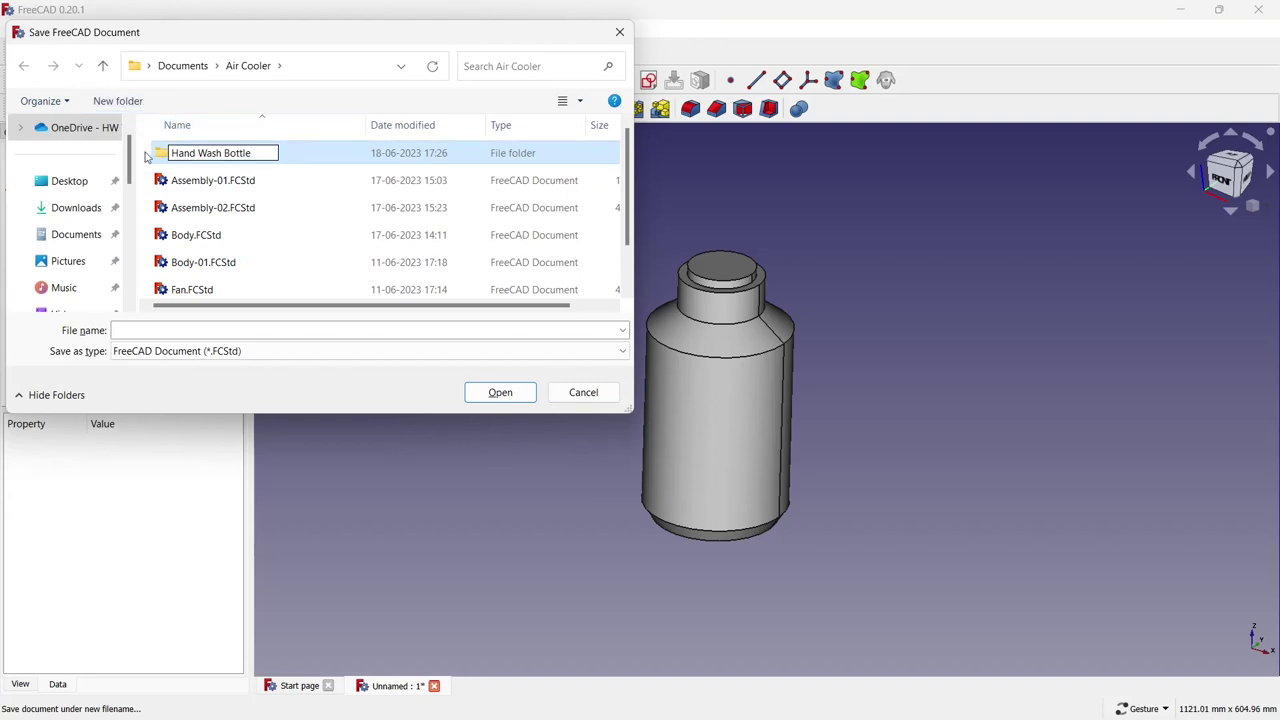
key(Return)
key(Return)
click(231, 327)
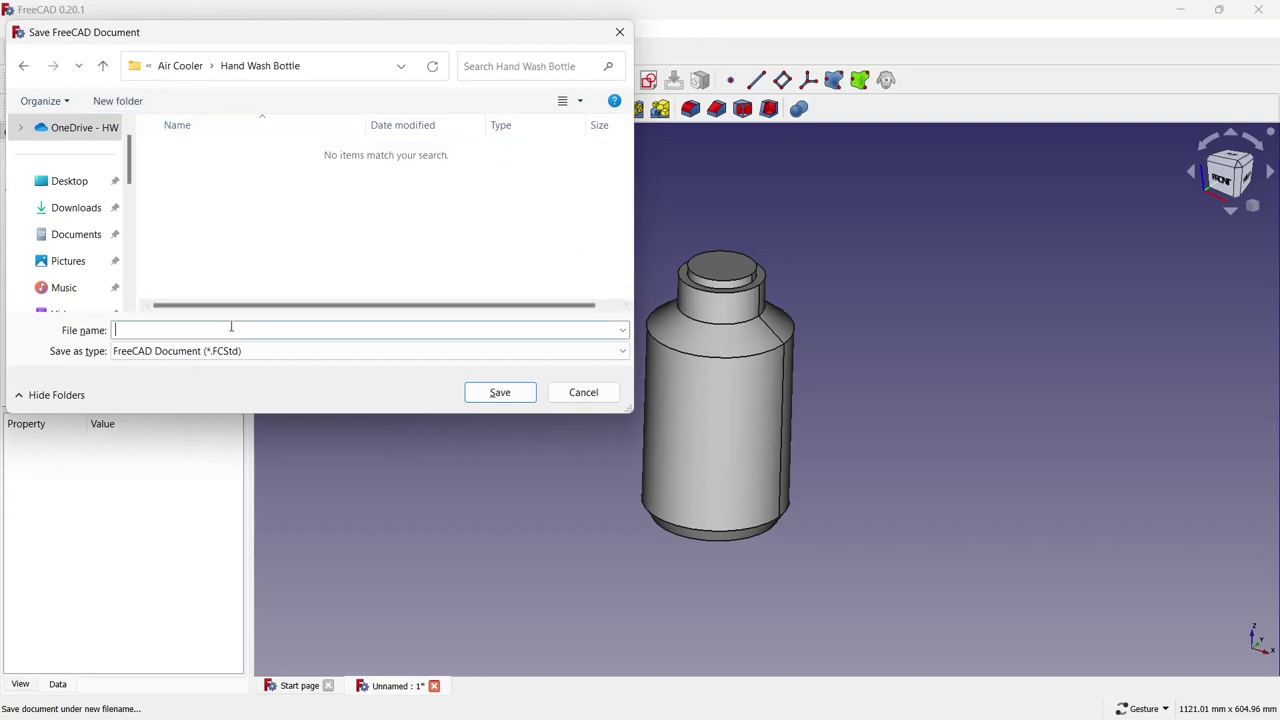
key(Caps_Lock)
text(B)
key(Caps_Lock)
text(ottle)
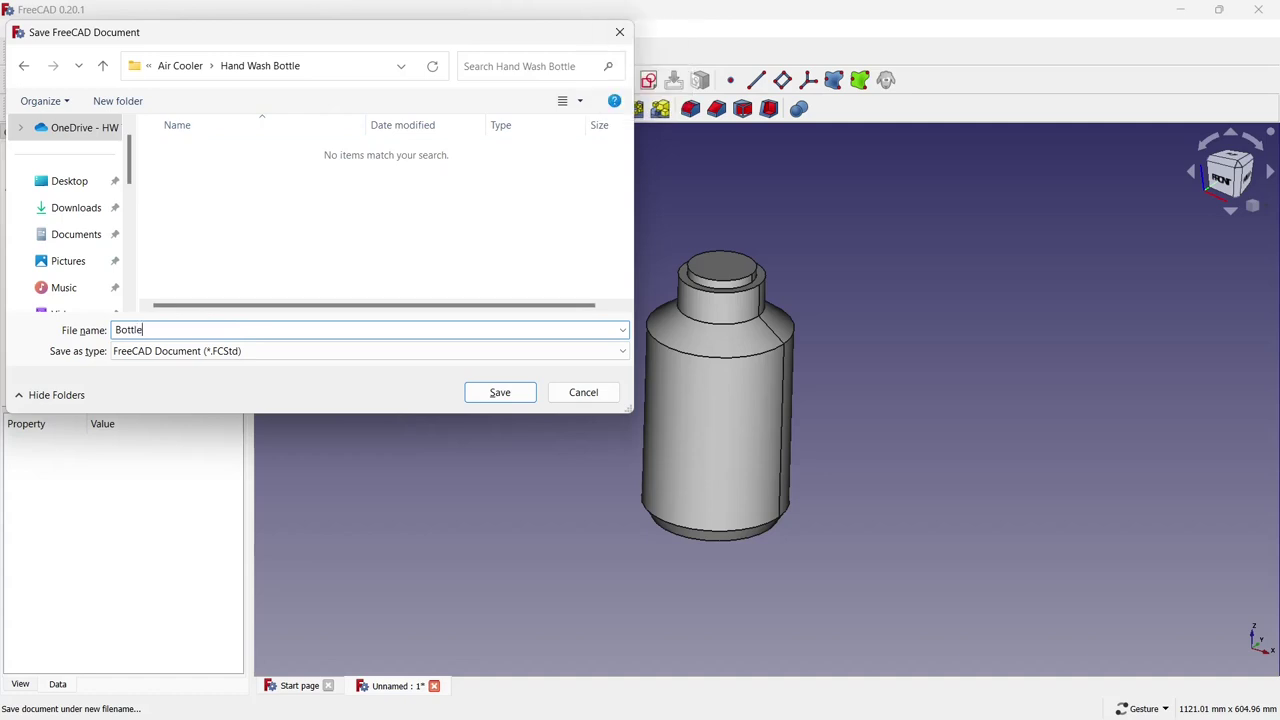
click(533, 396)
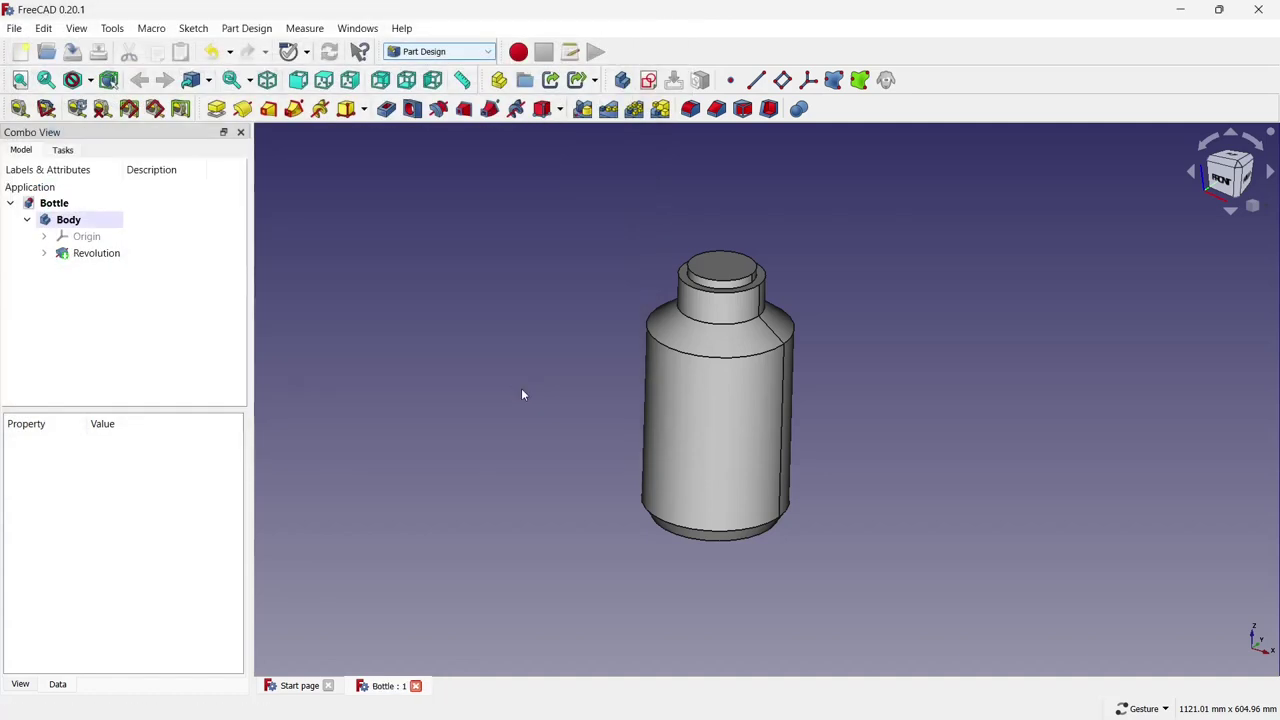
Create a new document and start a body sketch on the XY_Plane.
scroll(521, 388, up, 1)
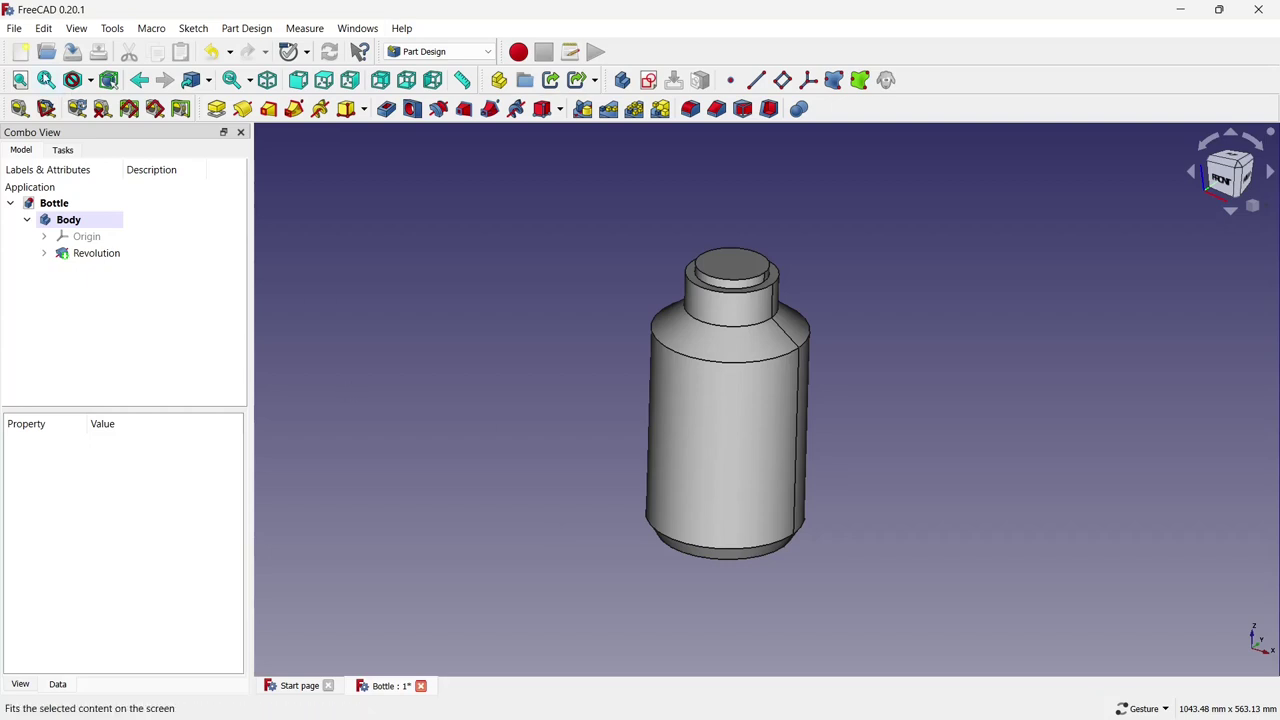
click(20, 51)
click(499, 80)
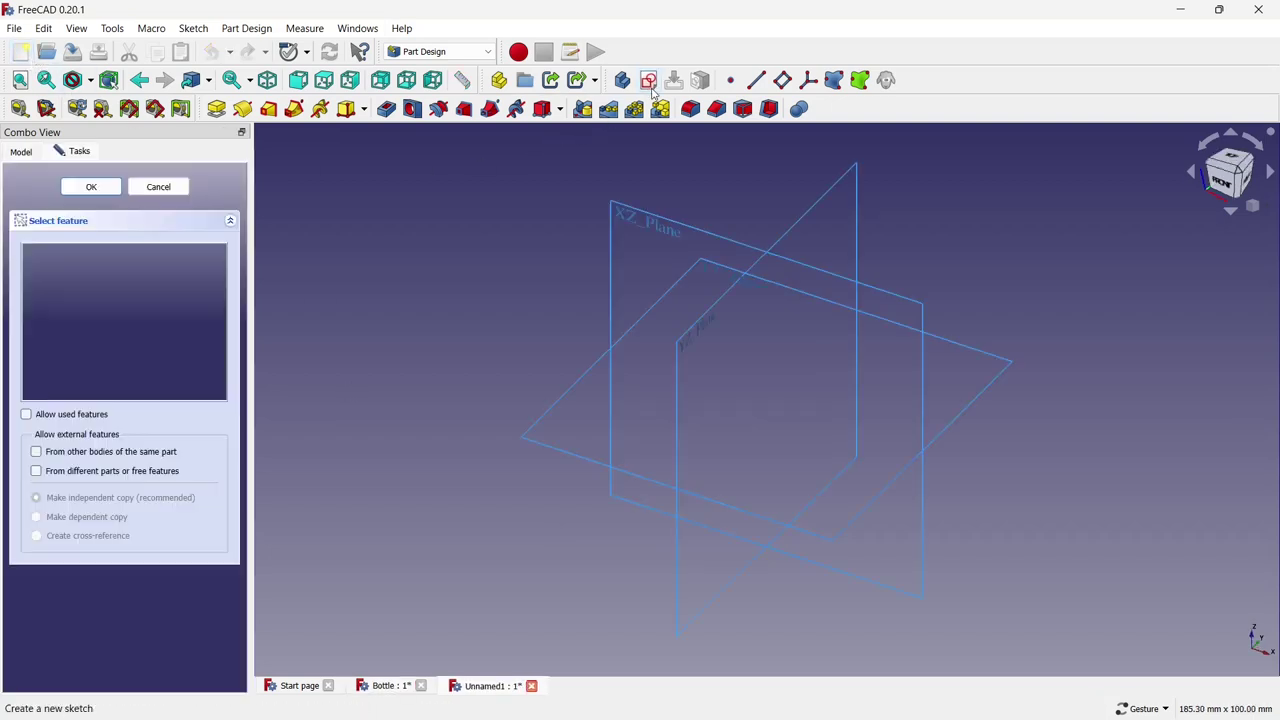
click(603, 360)
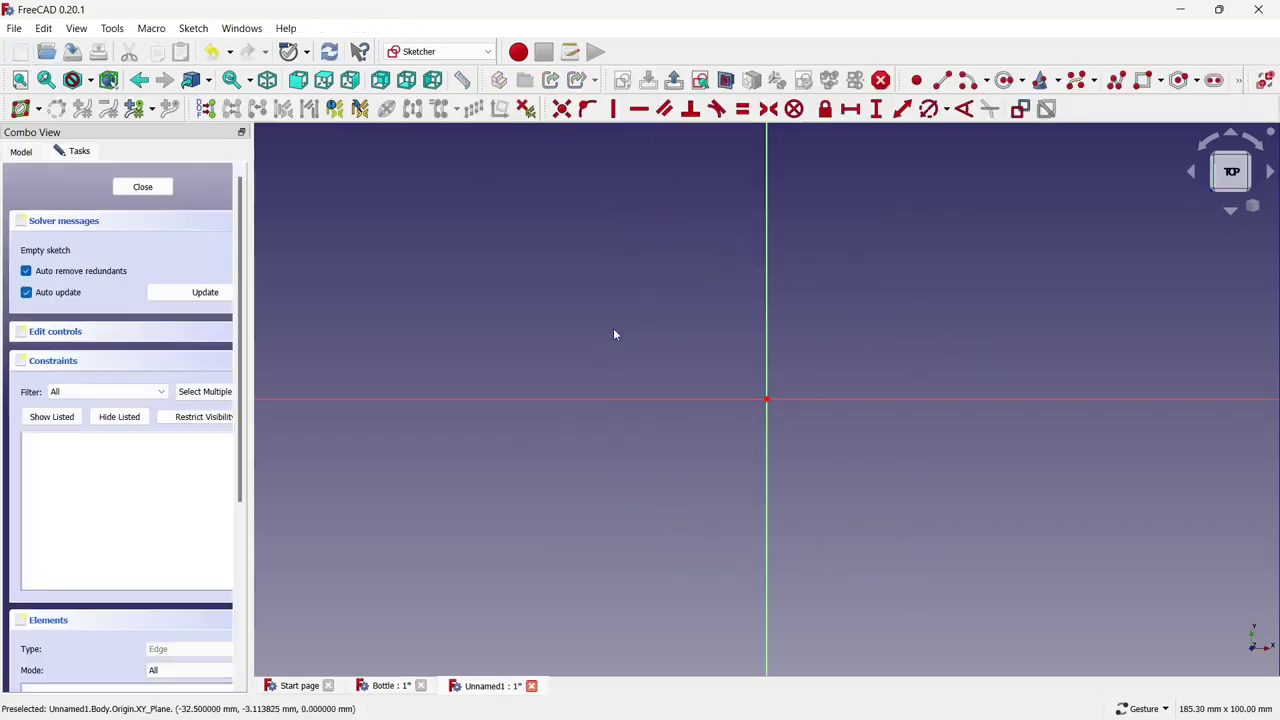
Draw a 60 mm diameter circle centred on the origin and close the sketch.
click(916, 80)
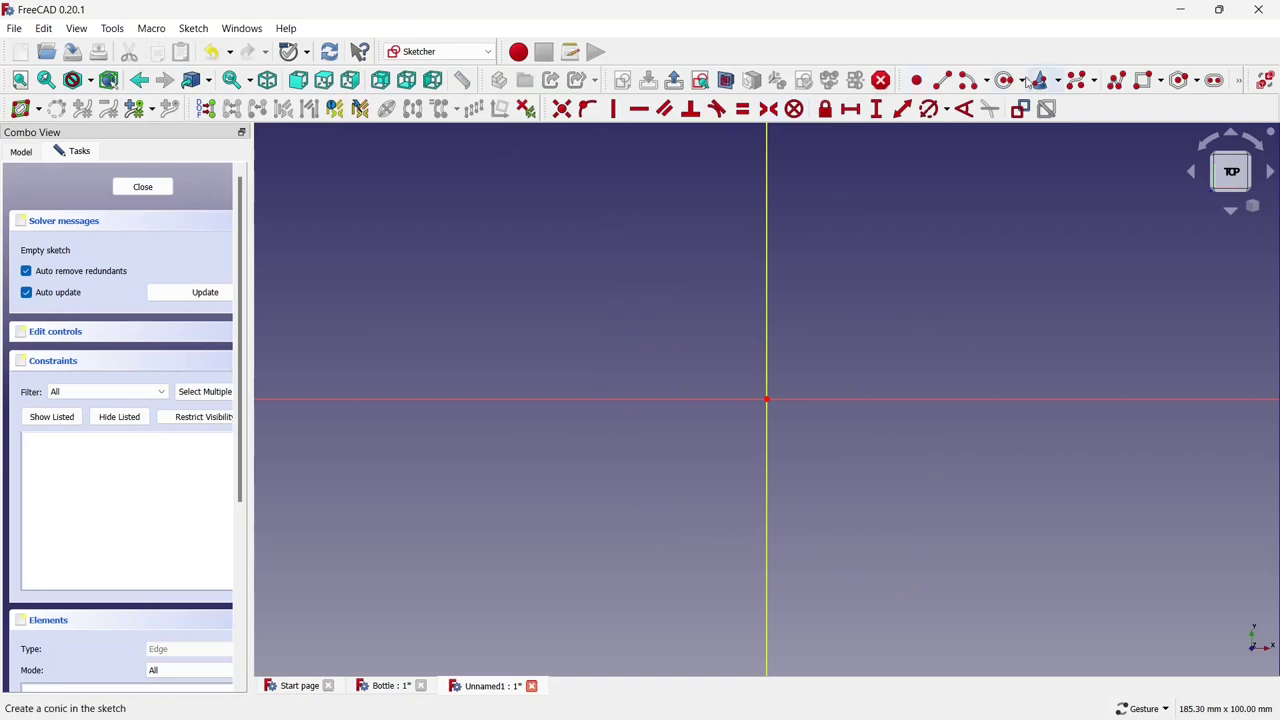
click(766, 399)
click(731, 345)
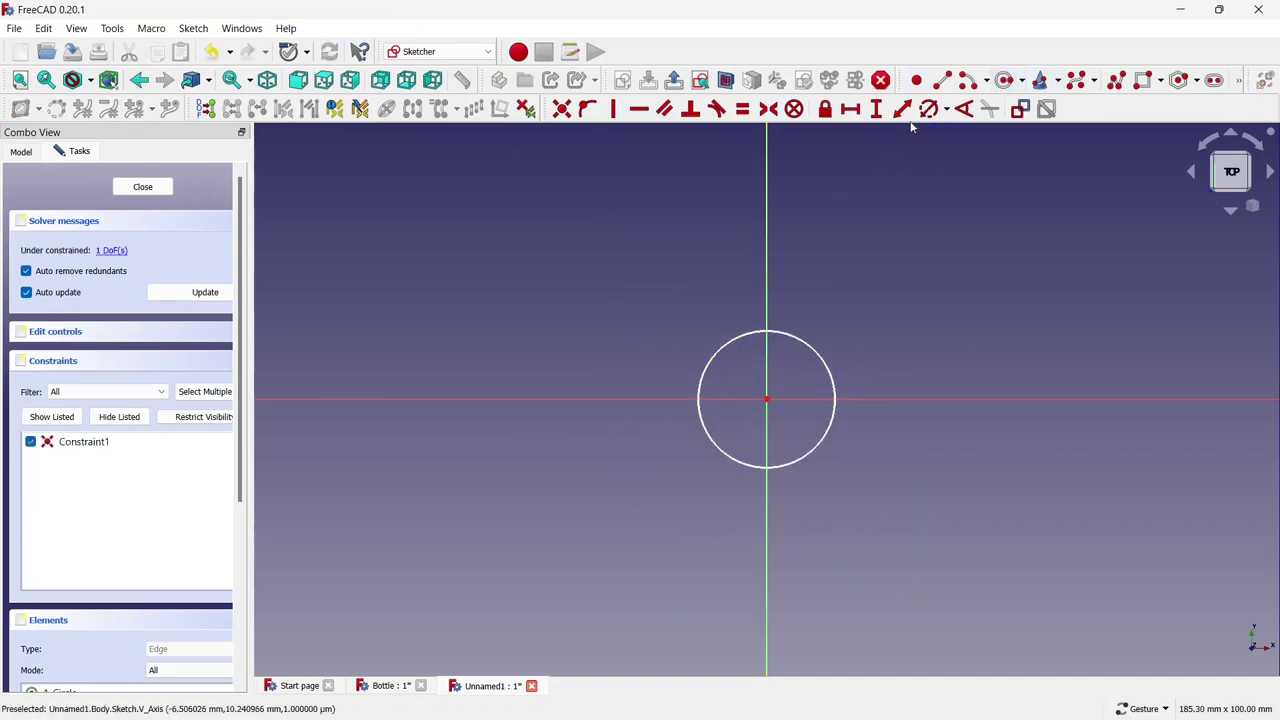
click(928, 108)
click(811, 347)
text(60)
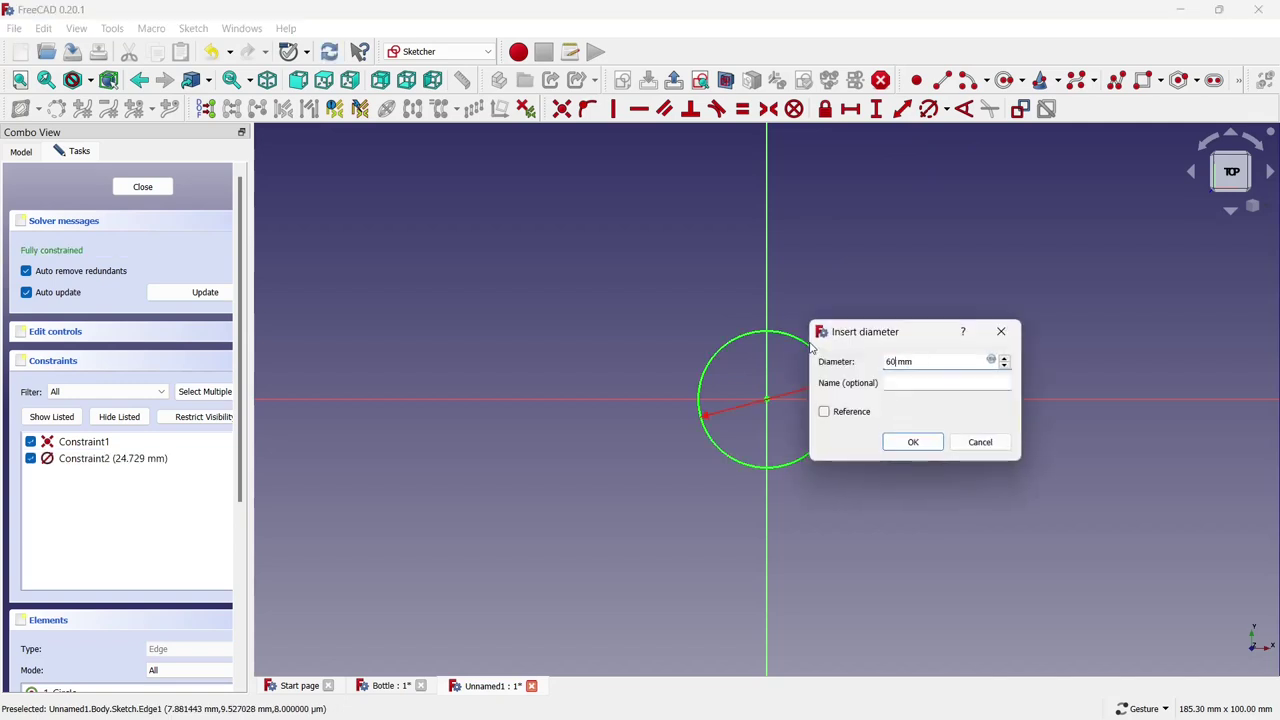
click(913, 441)
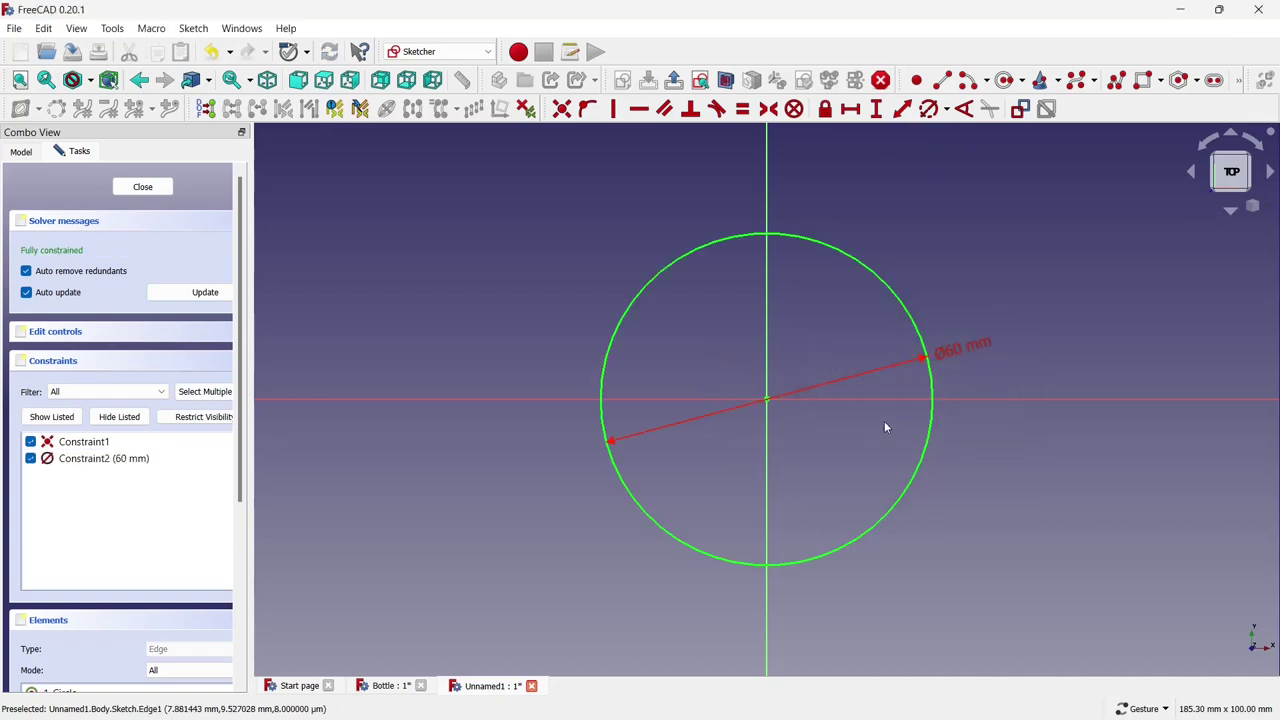
click(143, 188)
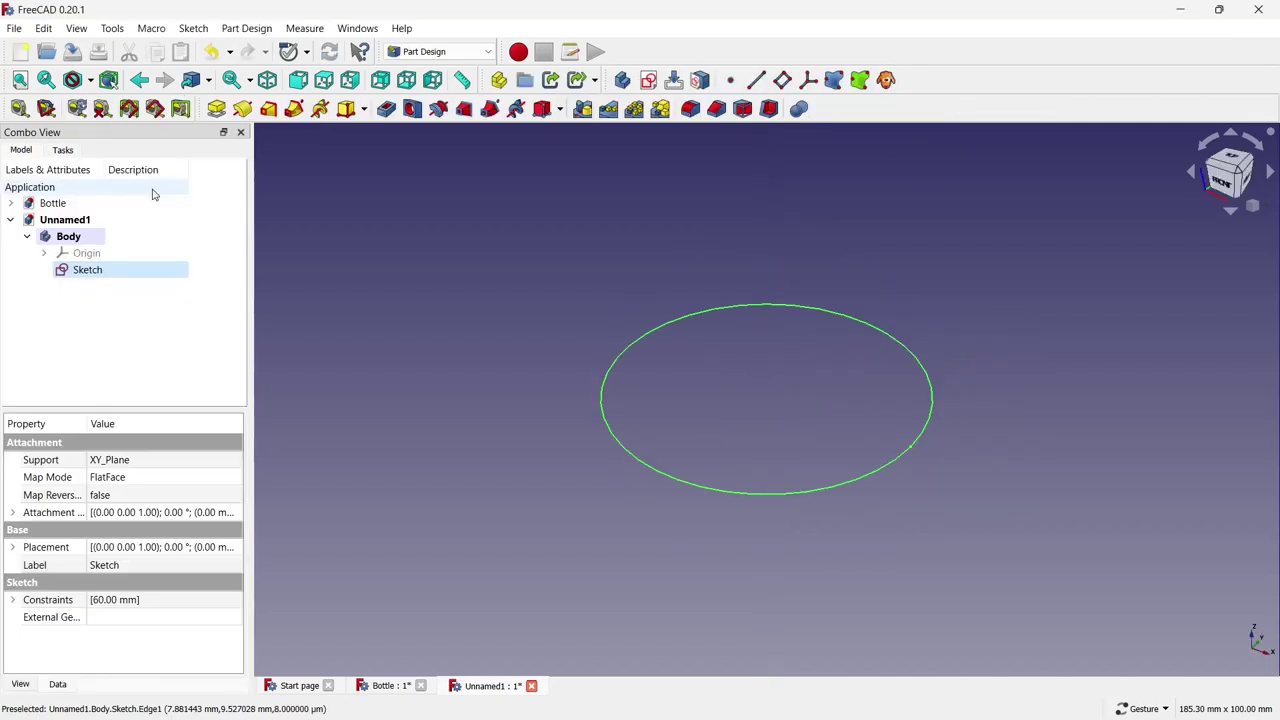
Pad the circle sketch 70 mm into a solid cylinder.
click(216, 108)
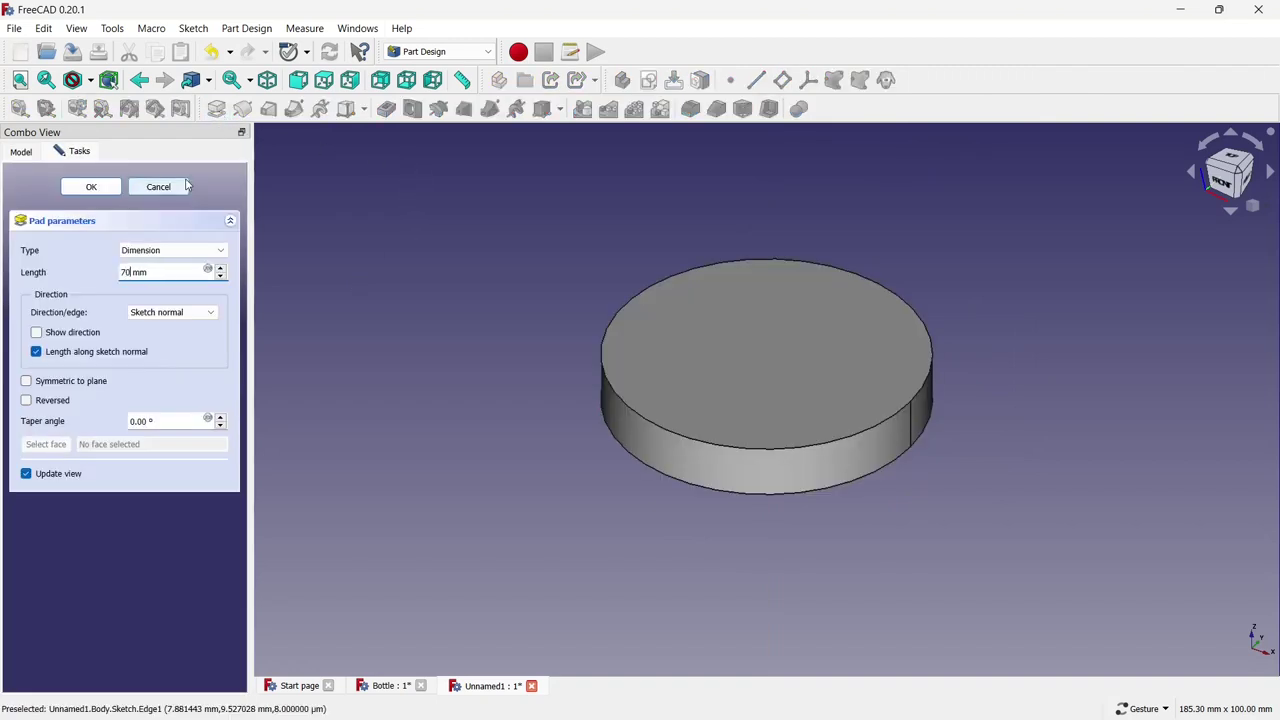
scroll(424, 337, down, 1)
scroll(611, 468, down, 2)
scroll(445, 247, up, 1)
scroll(445, 247, up, 1)
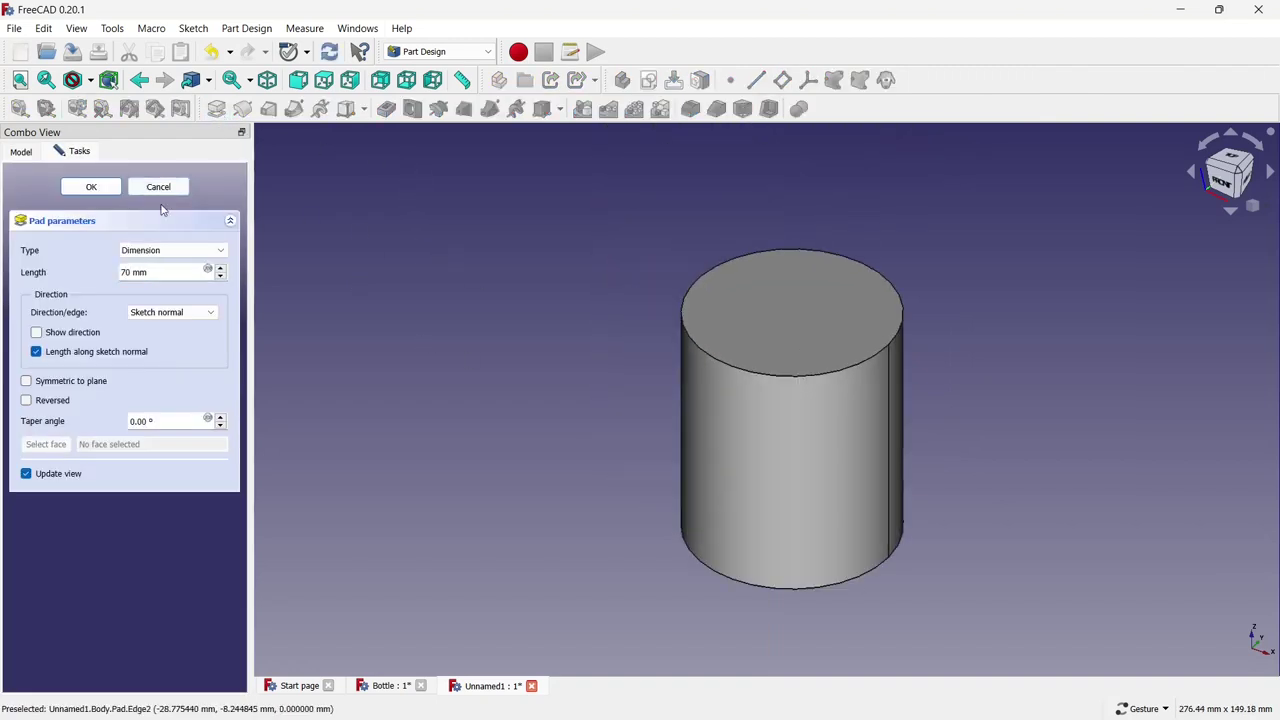
click(91, 187)
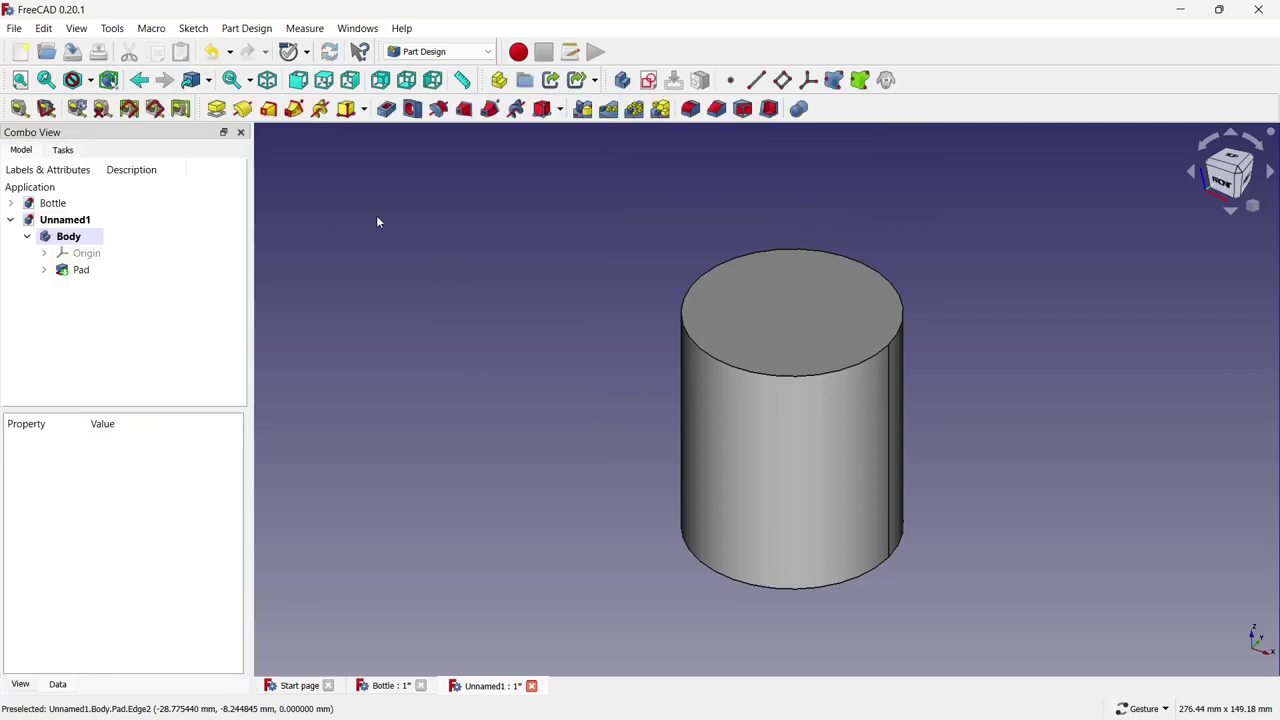
Save the new document as 'Cap' in the Hand Wash Bottle folder.
key(ctrl+s)
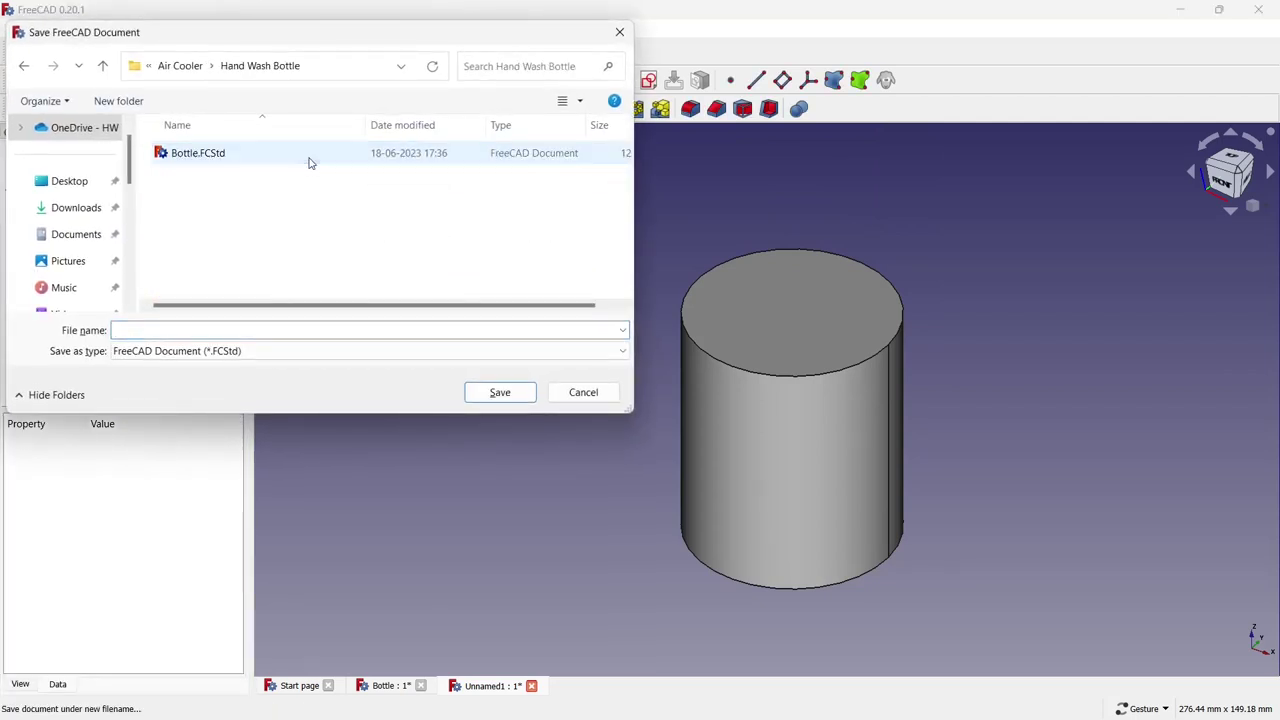
click(269, 326)
key(Caps_Lock)
text(C)
key(Caps_Lock)
text(a)
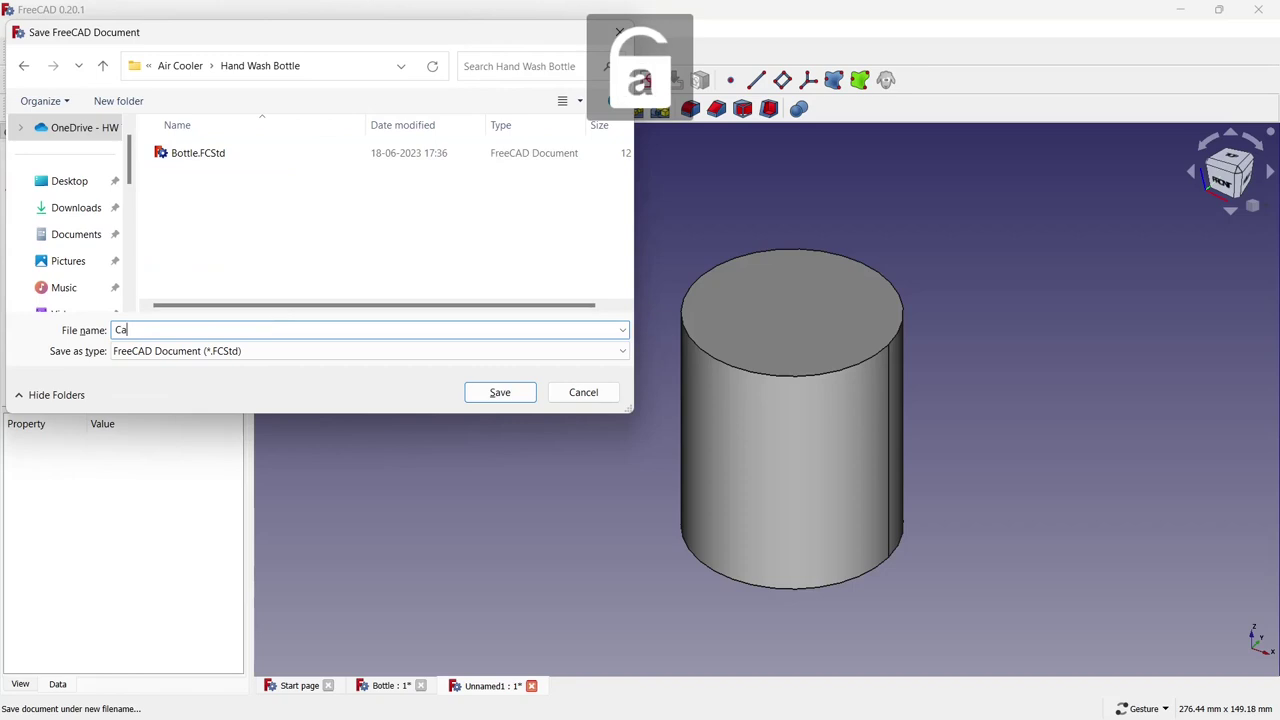
text(p)
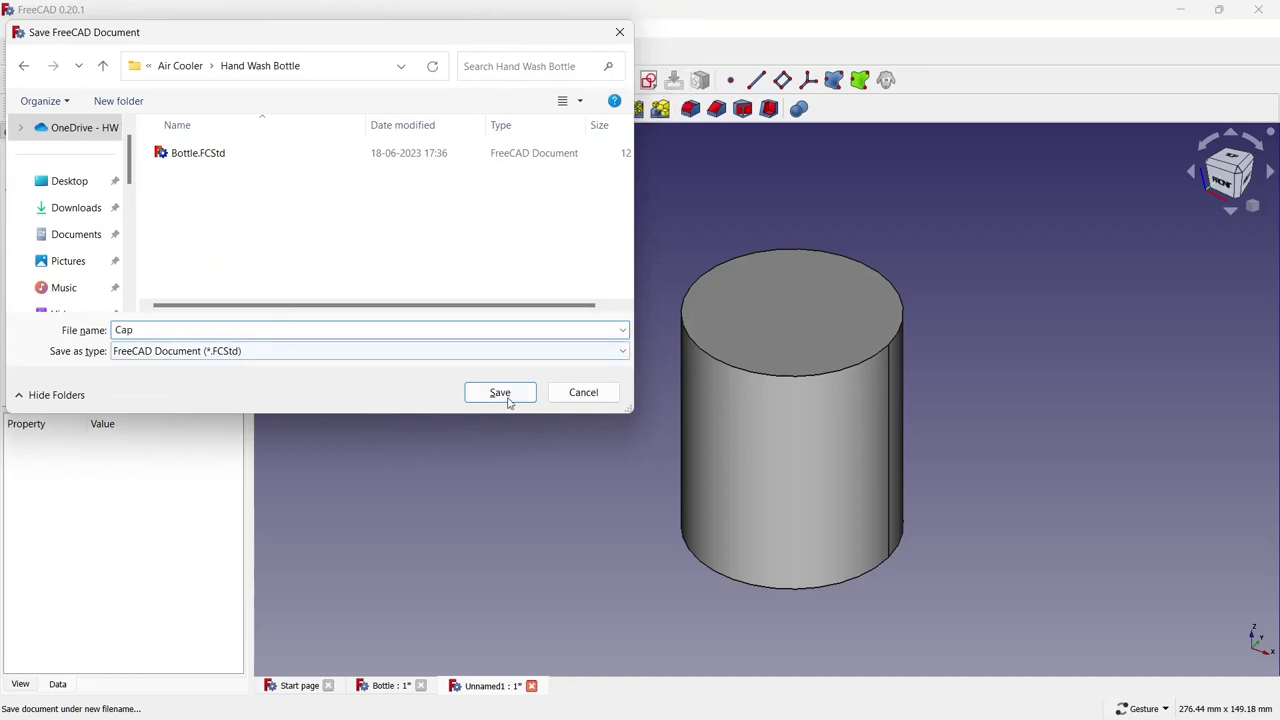
click(508, 399)
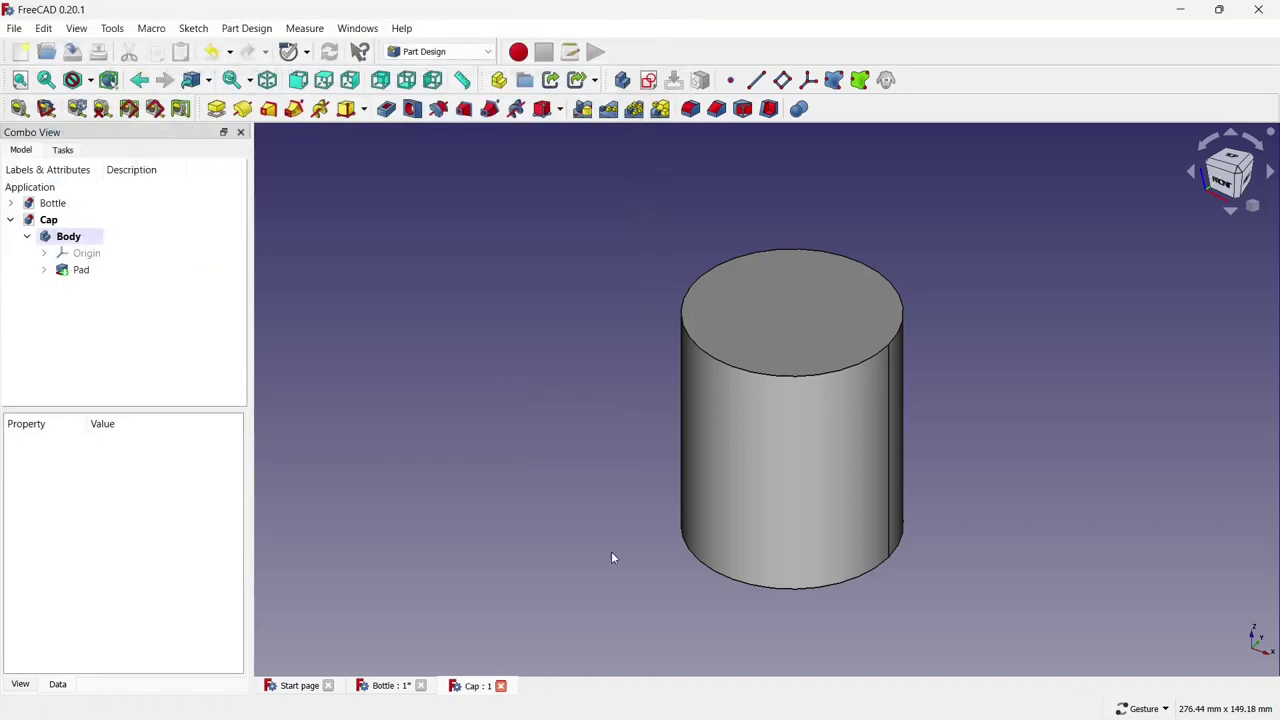
click(798, 362)
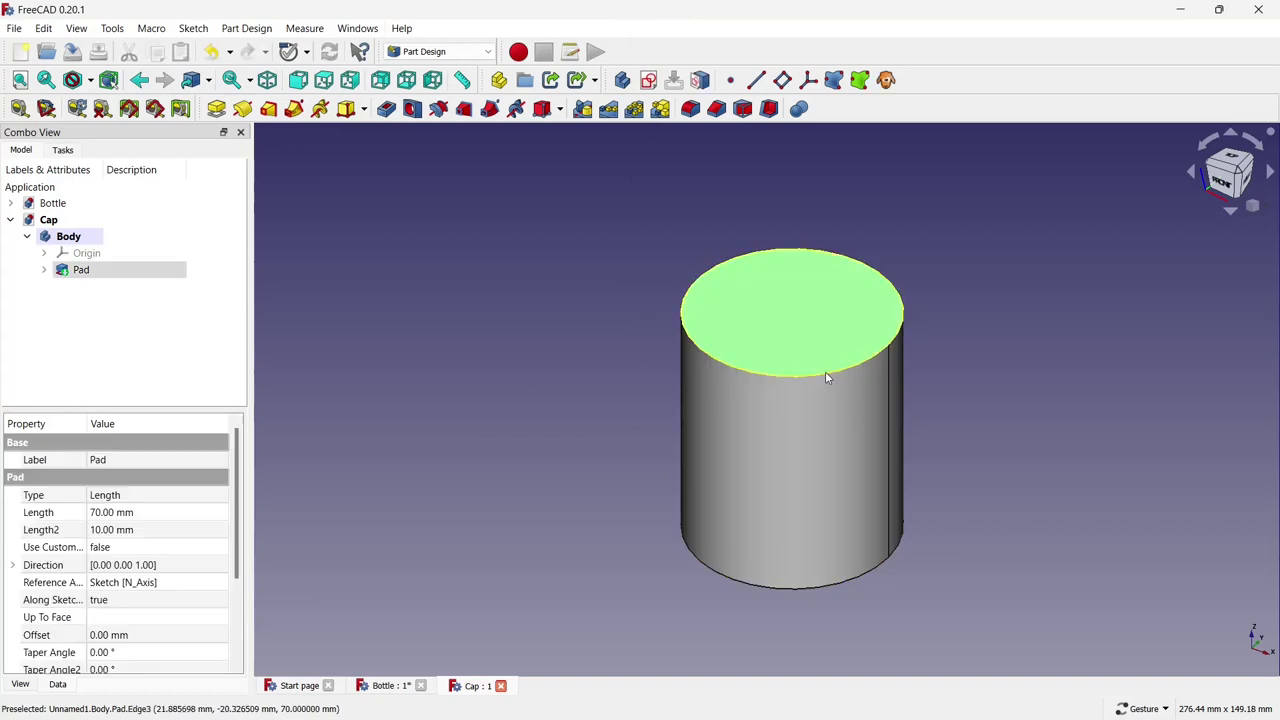
Sketch a 46 mm diameter circle at the origin on the cylinder's top face.
click(649, 84)
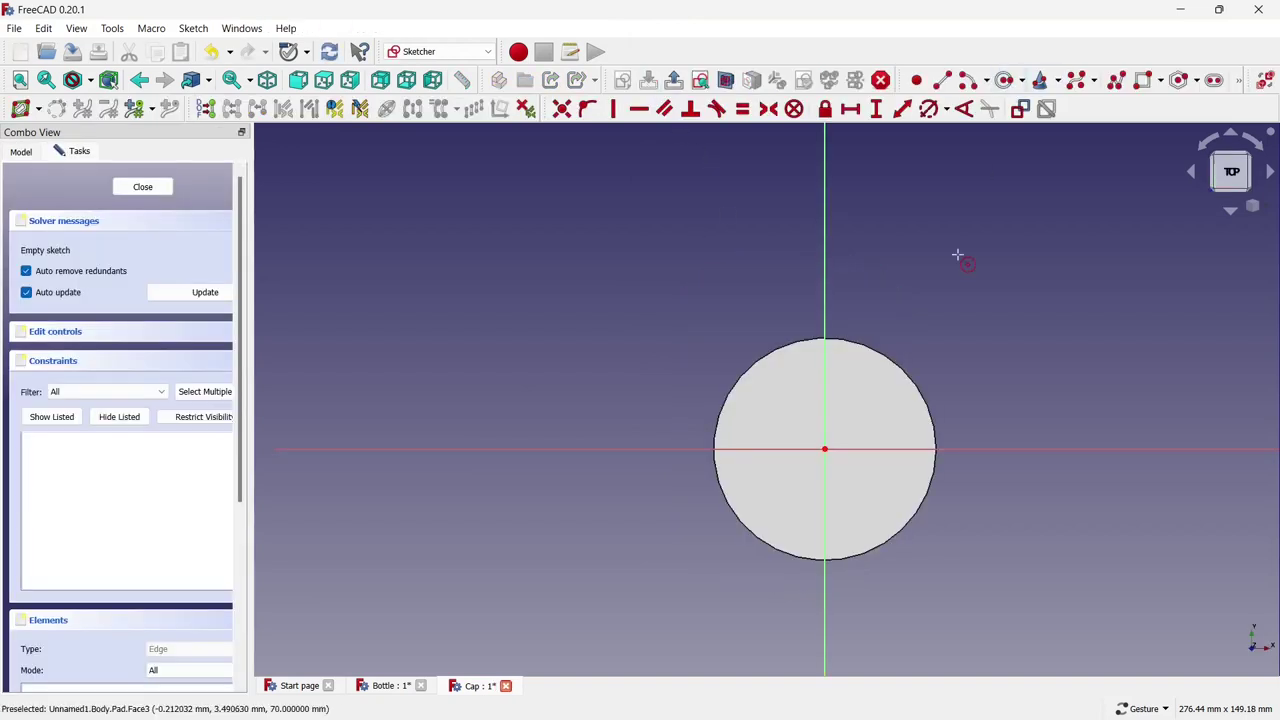
click(825, 449)
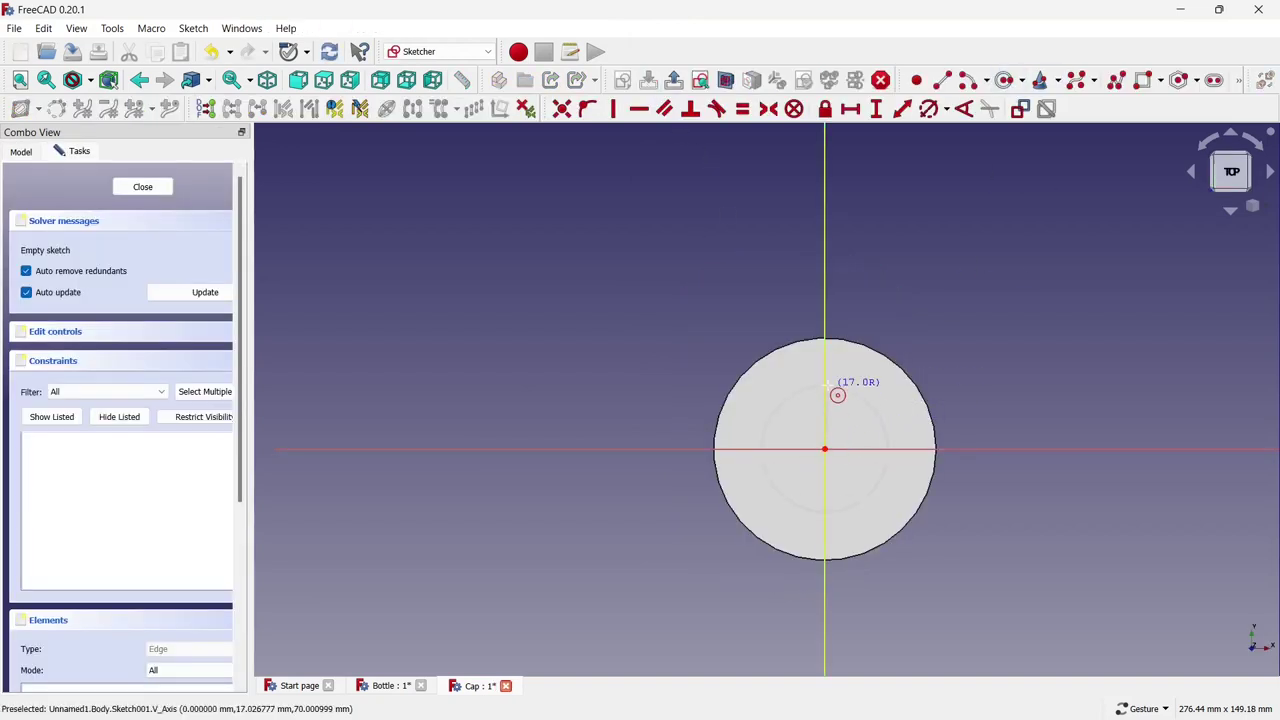
click(826, 386)
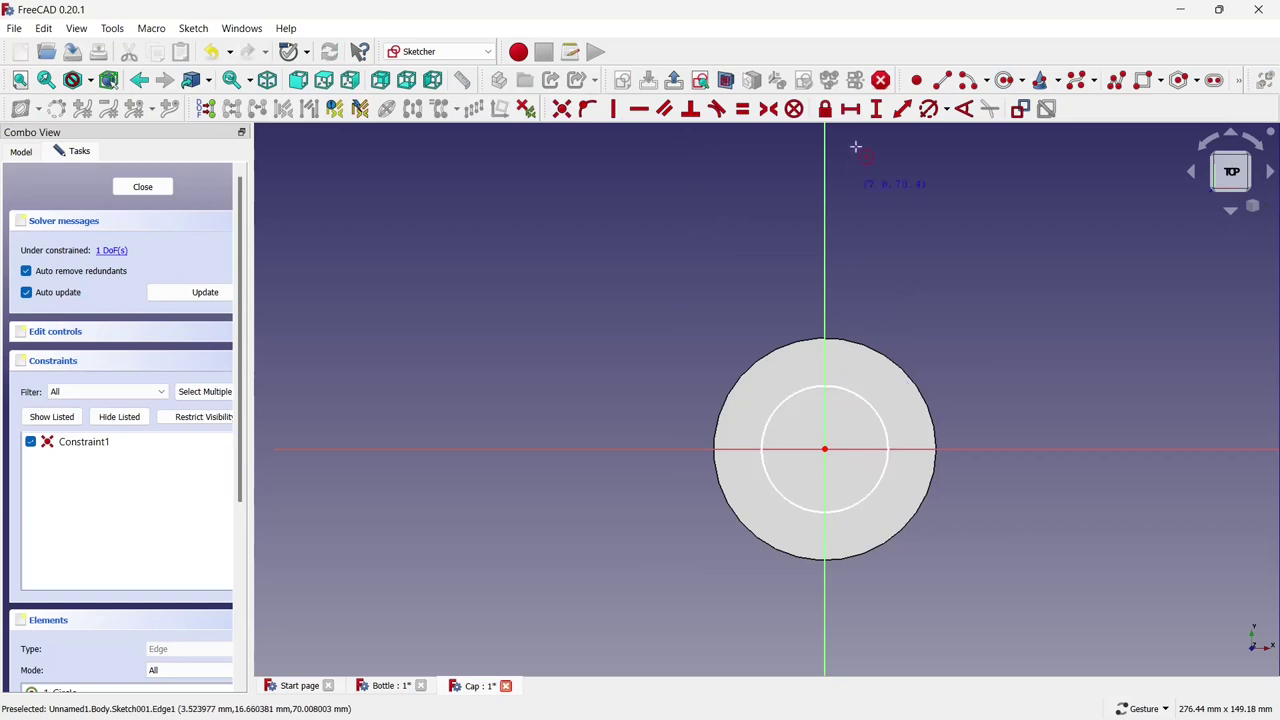
click(856, 392)
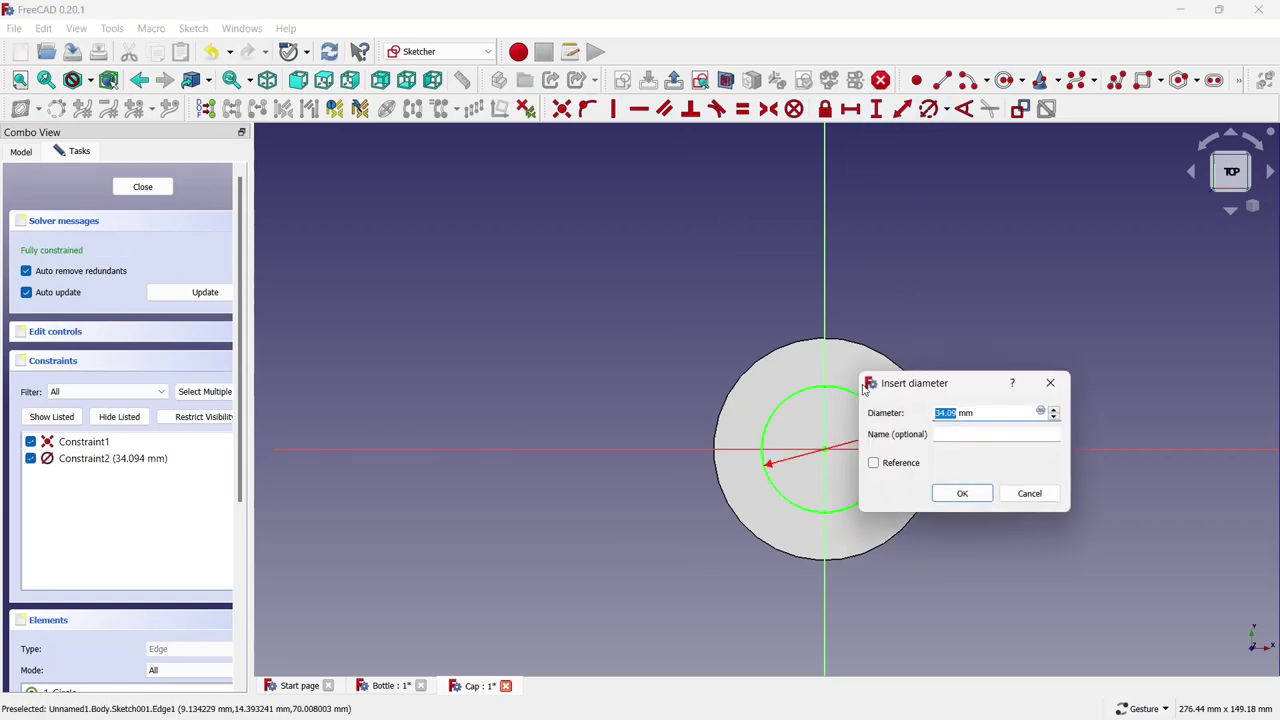
click(962, 492)
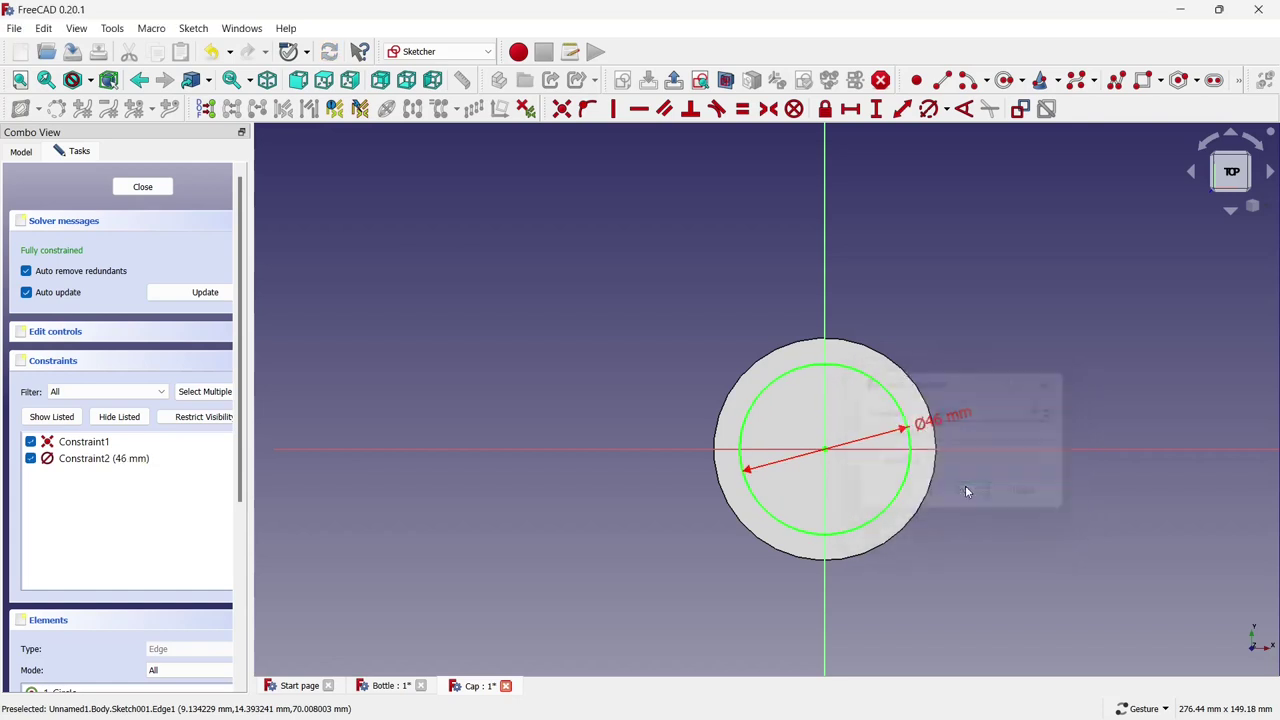
click(156, 193)
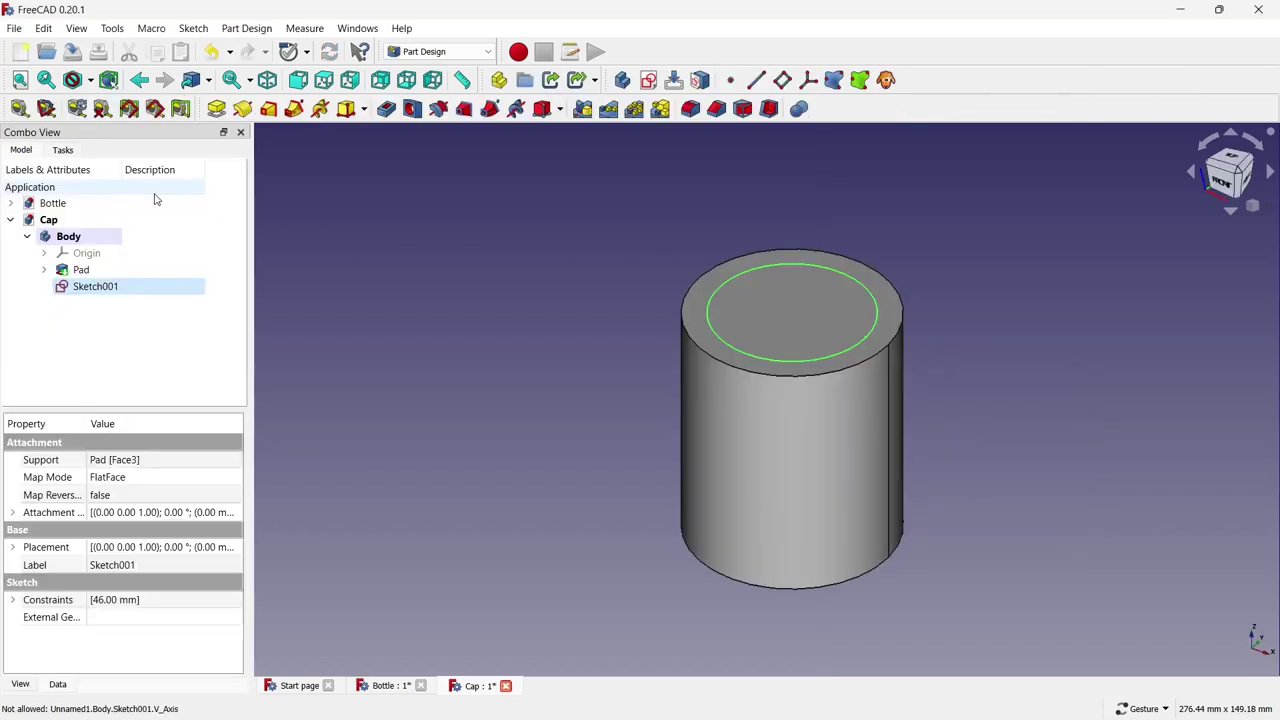
Pad the 46 mm circle 25 mm upward and save Cap.
click(216, 108)
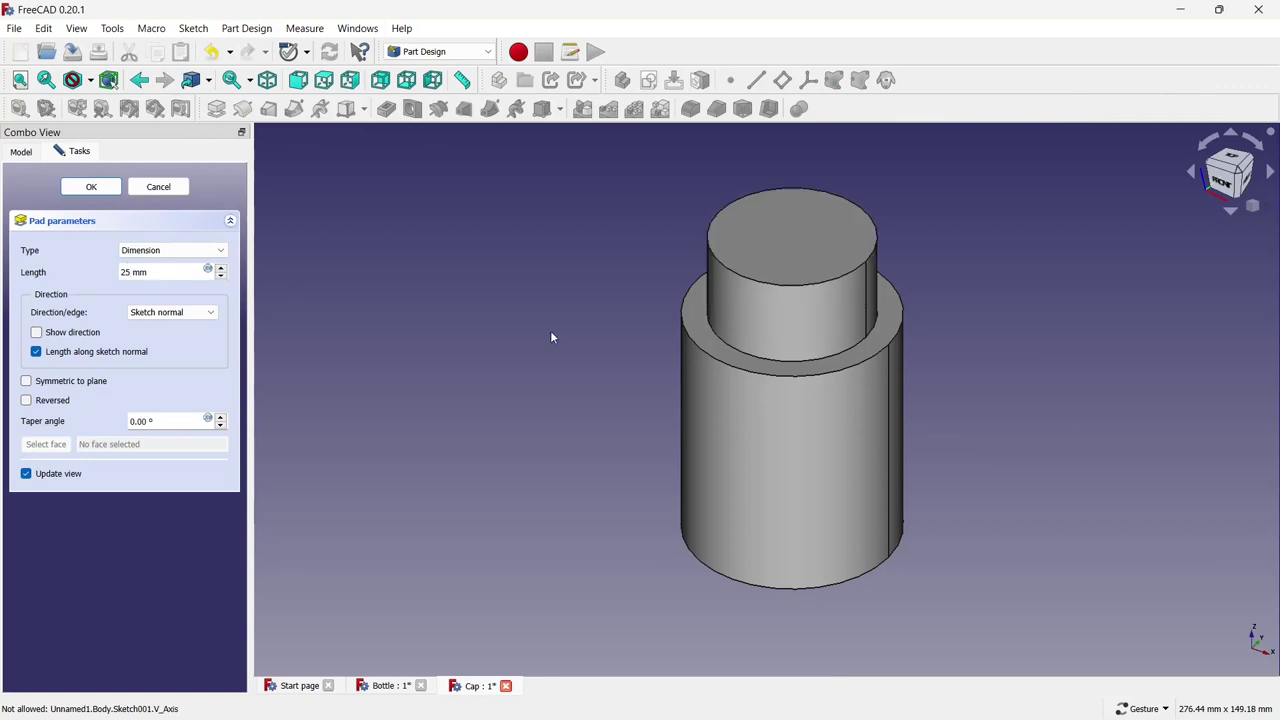
key(Return)
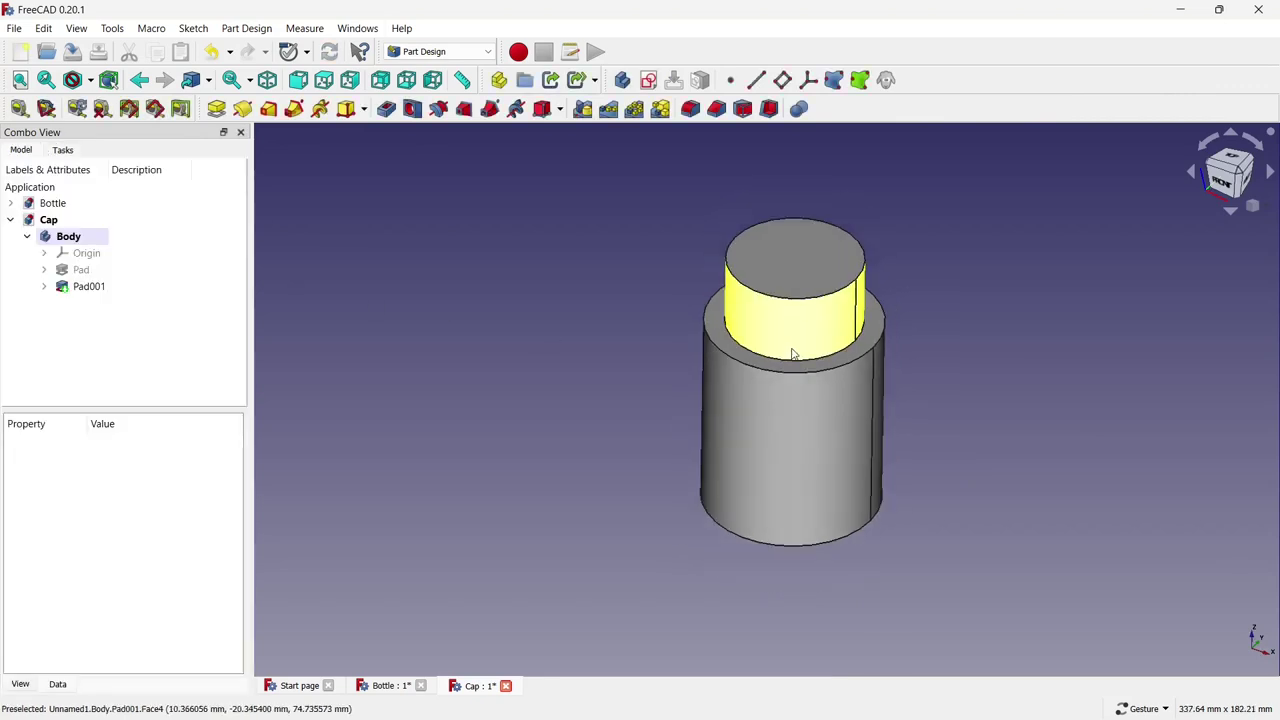
scroll(794, 351, down, 2)
key(ctrl+s)
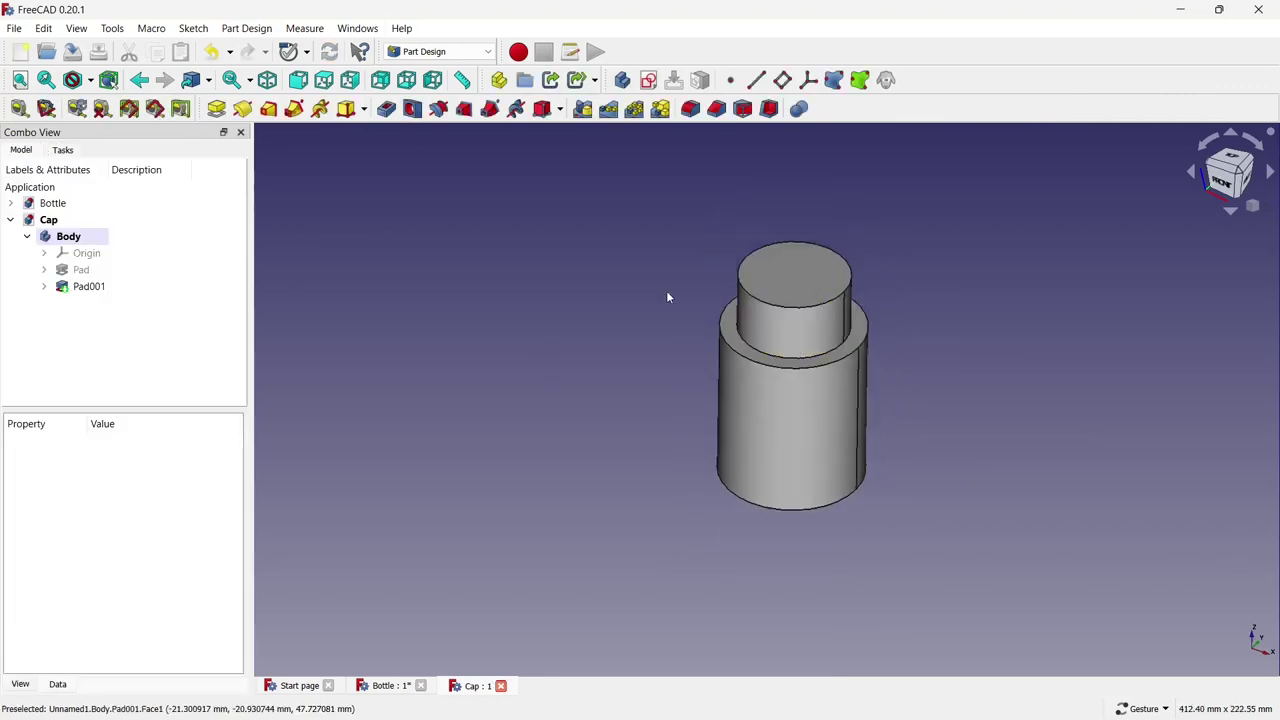
Sketch a 30 mm circle at the origin on Pad001's top face and pocket it 6 mm deep.
click(806, 287)
click(648, 82)
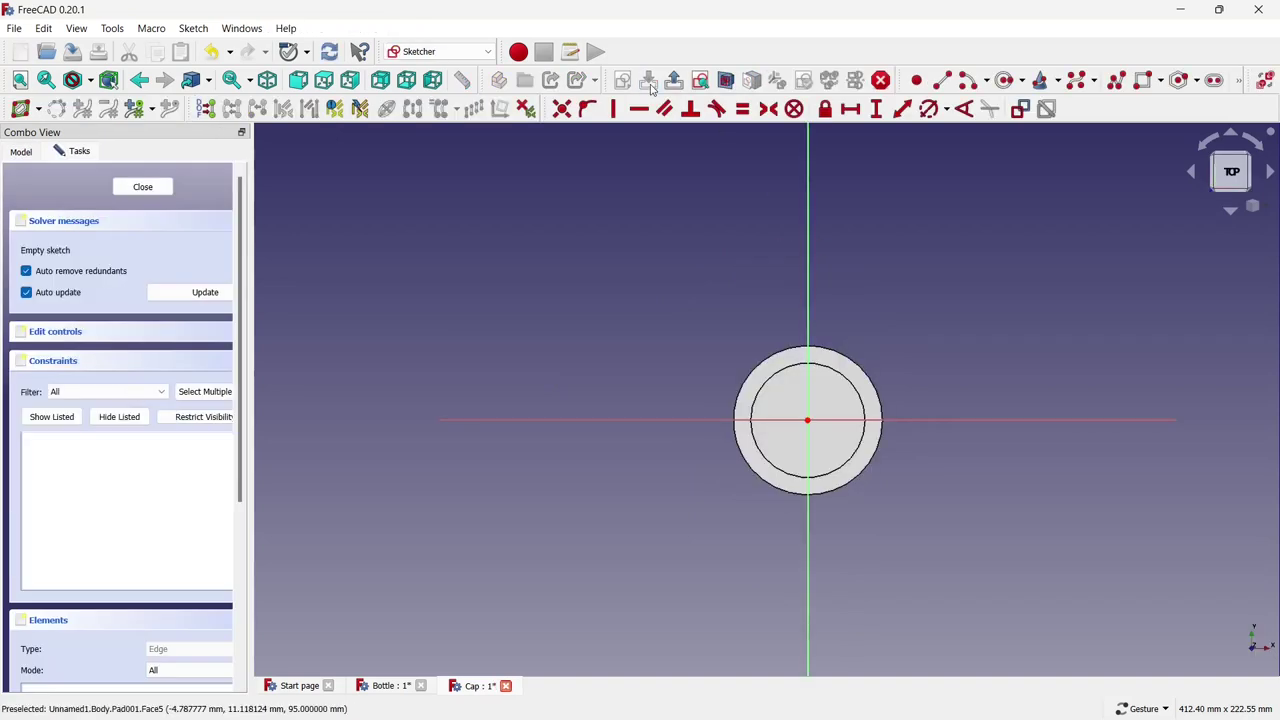
click(1003, 80)
scroll(486, 386, down, 2)
scroll(663, 408, up, 3)
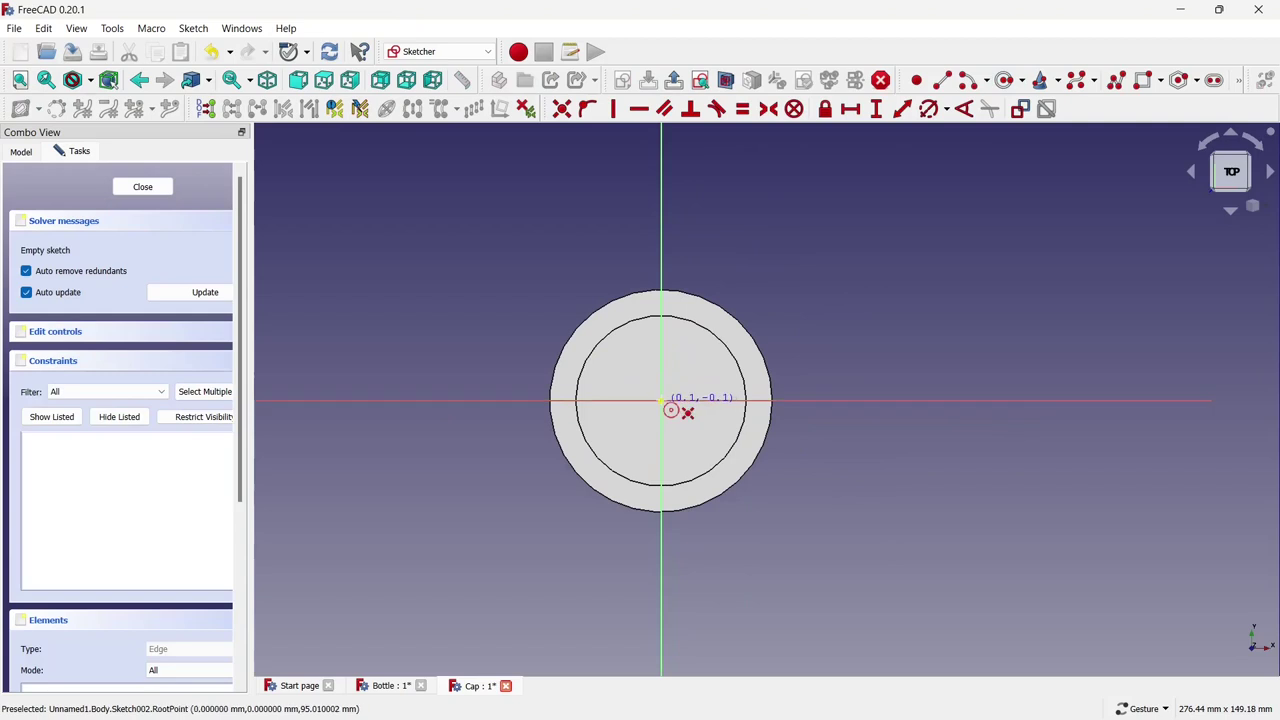
click(661, 401)
click(661, 348)
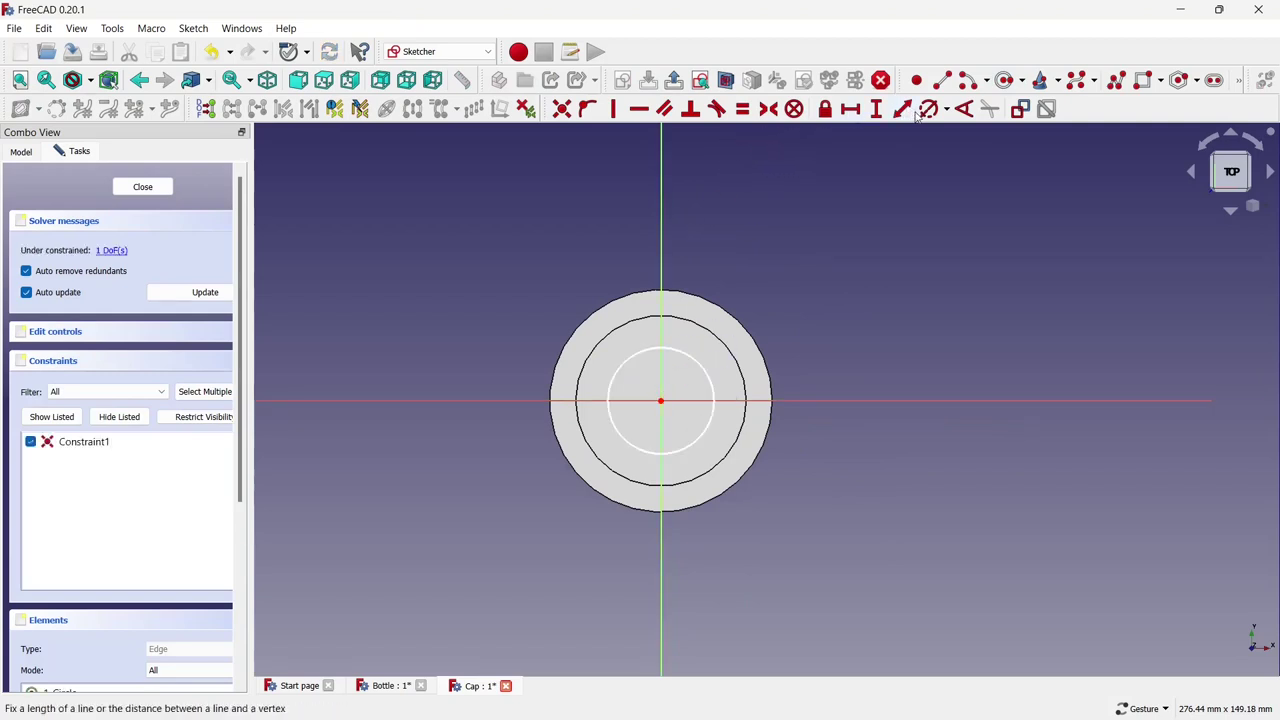
click(709, 371)
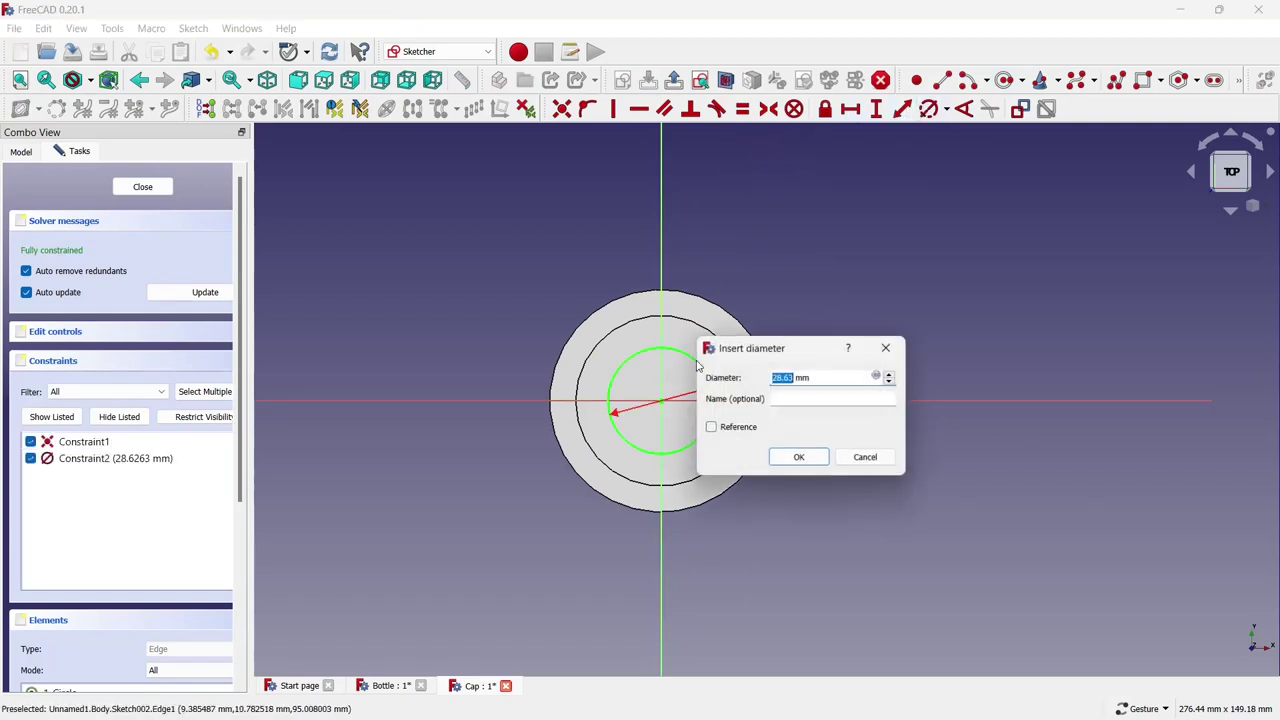
click(799, 458)
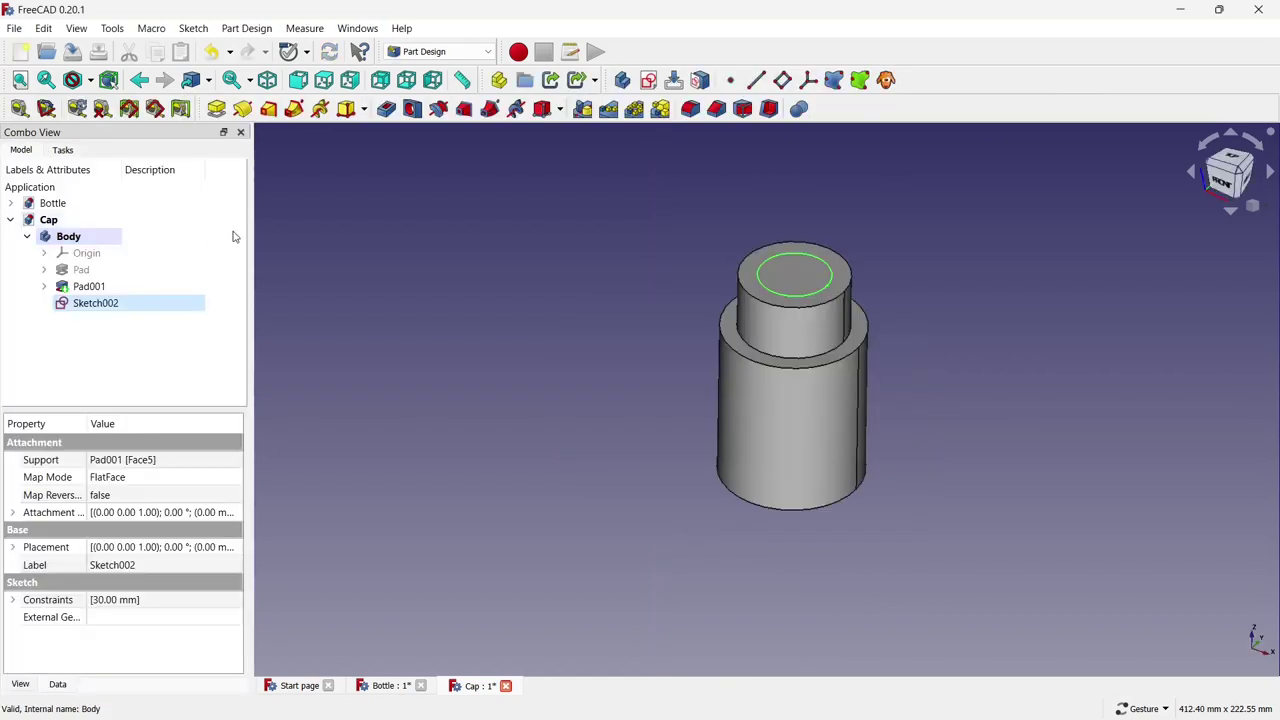
click(390, 111)
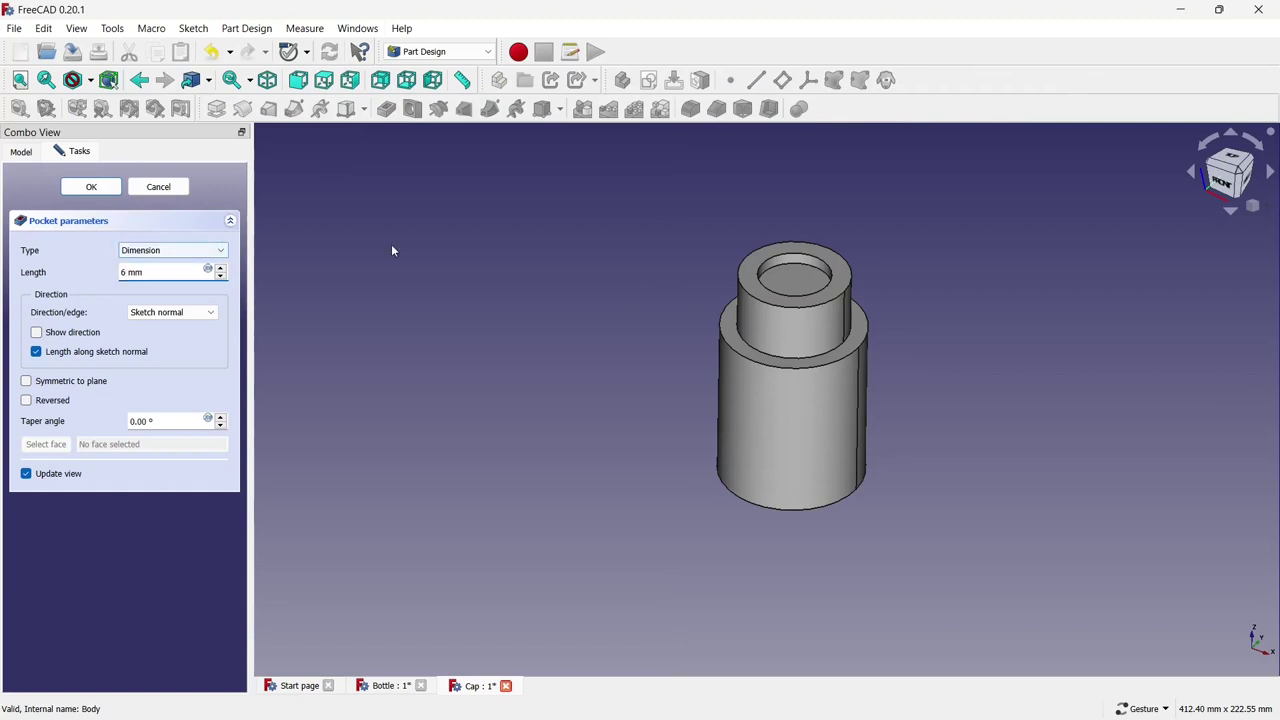
click(91, 187)
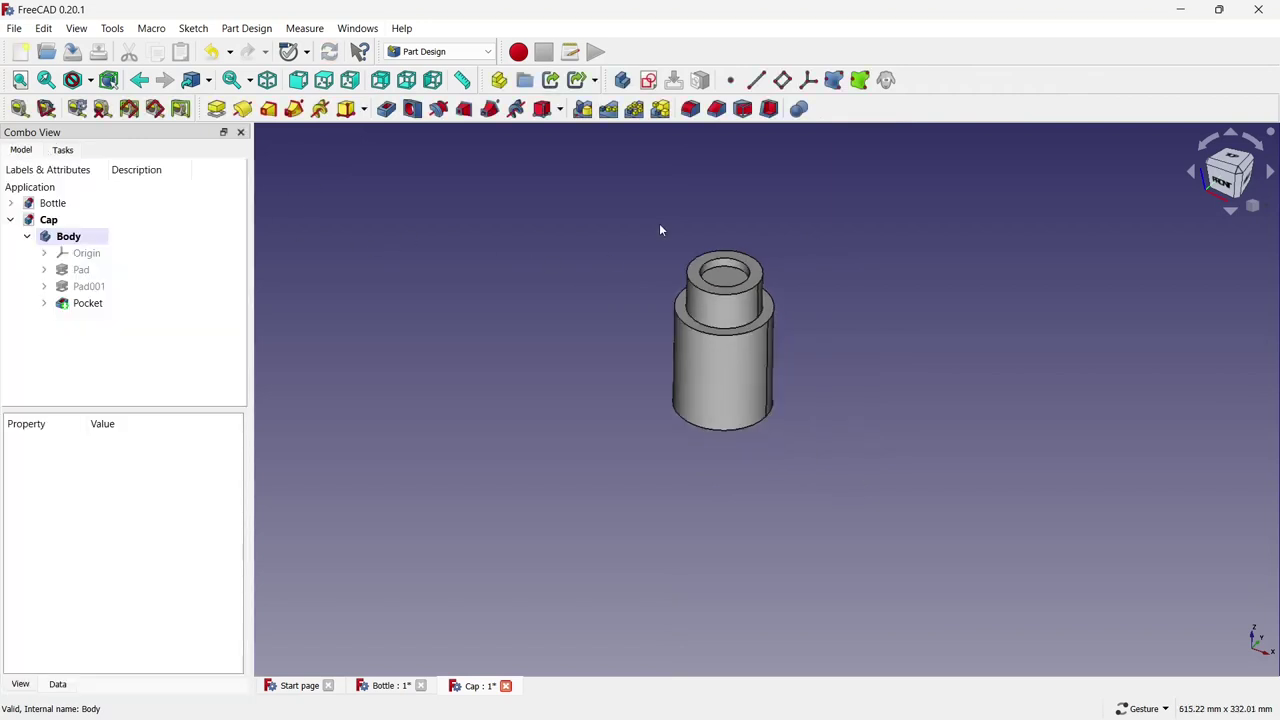
Sketch a 24 mm diameter circle at the origin on the first pocket's floor.
scroll(727, 215, up, 1)
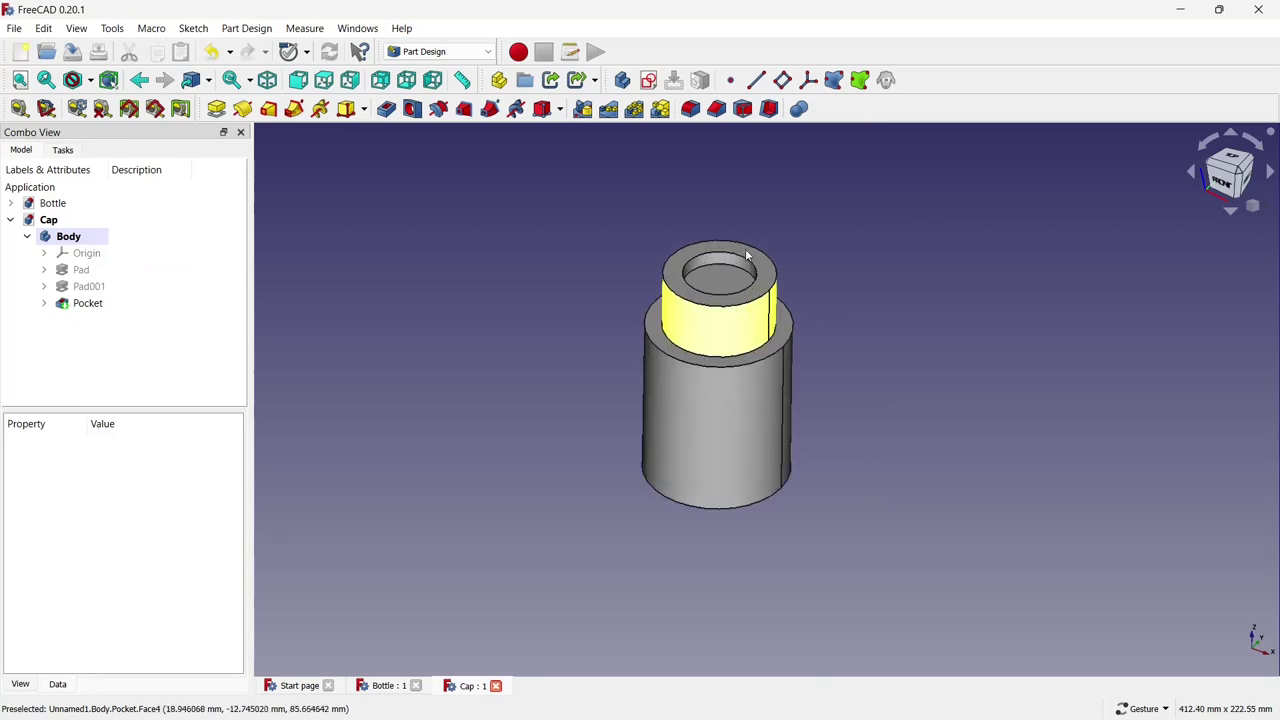
scroll(730, 300, up, 4)
click(725, 320)
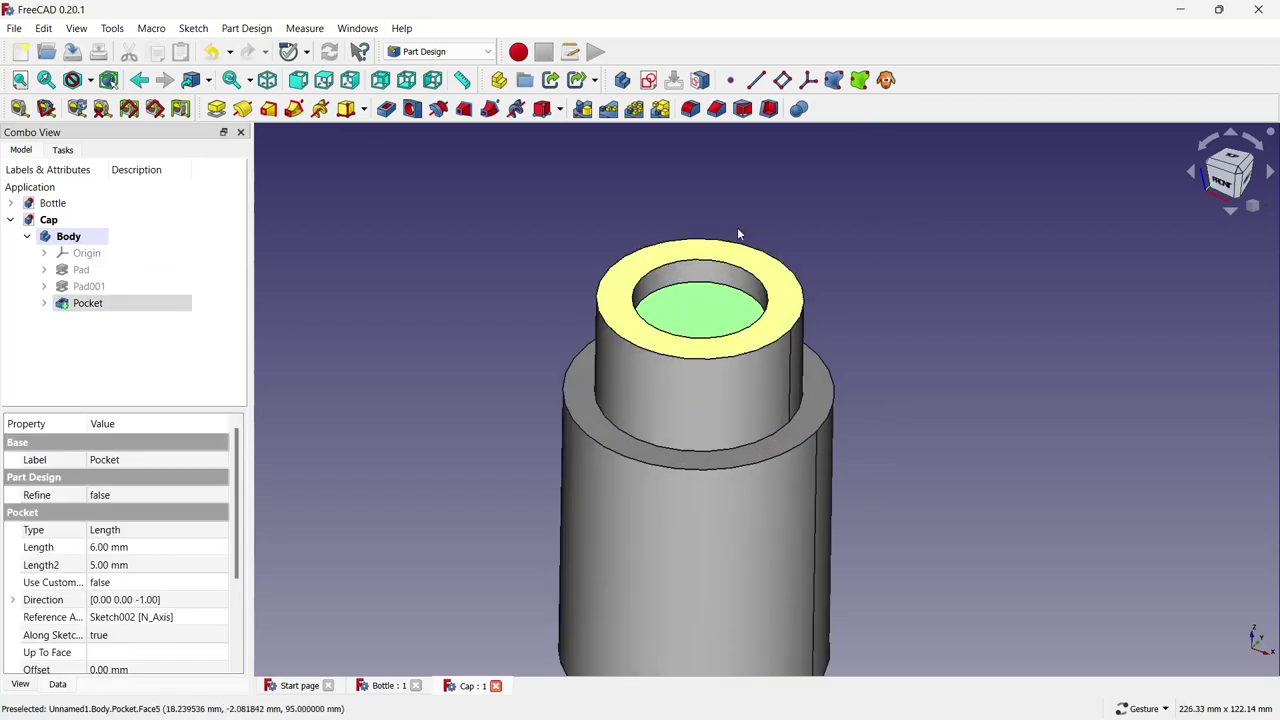
click(648, 80)
click(1004, 80)
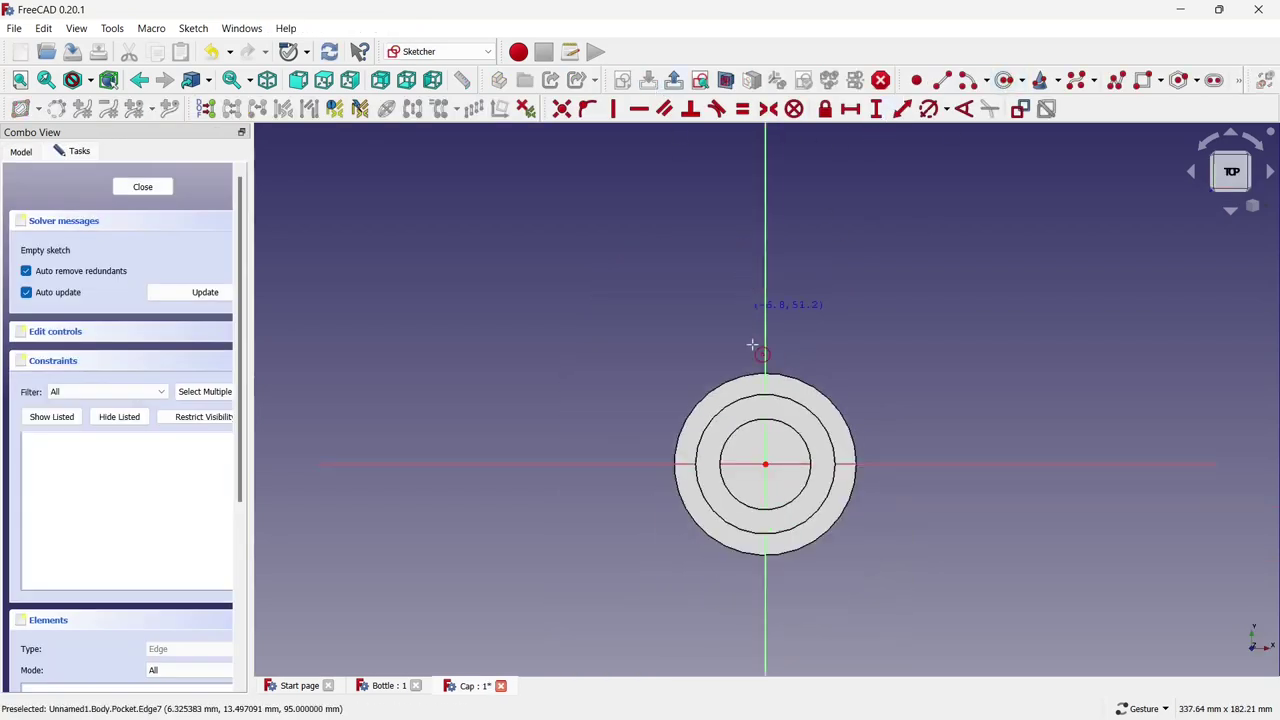
scroll(720, 345, up, 2)
click(702, 355)
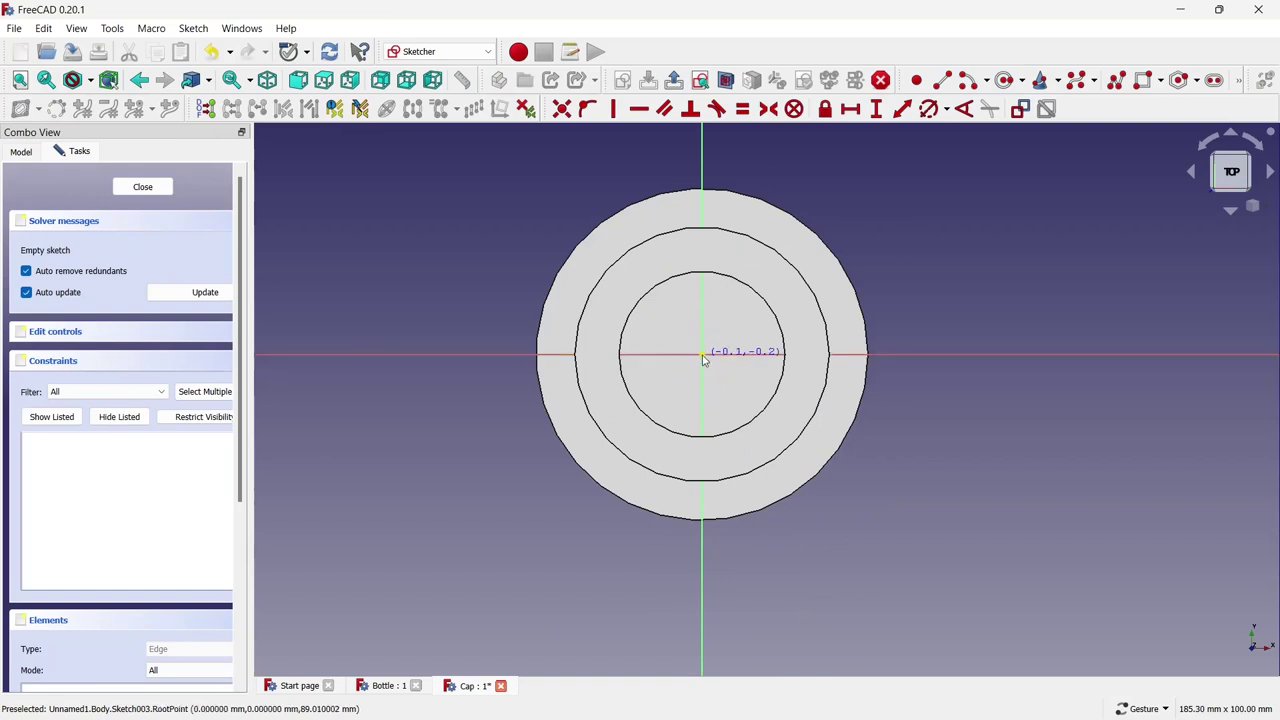
click(688, 317)
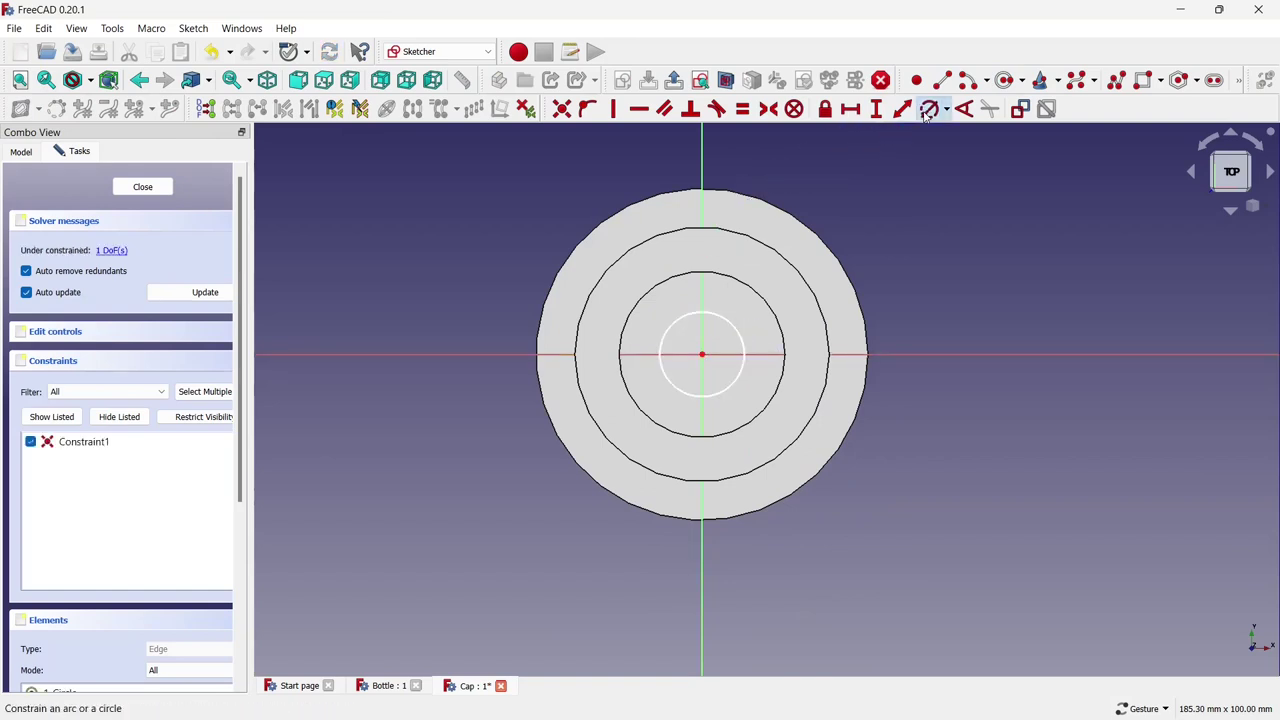
click(929, 108)
click(724, 318)
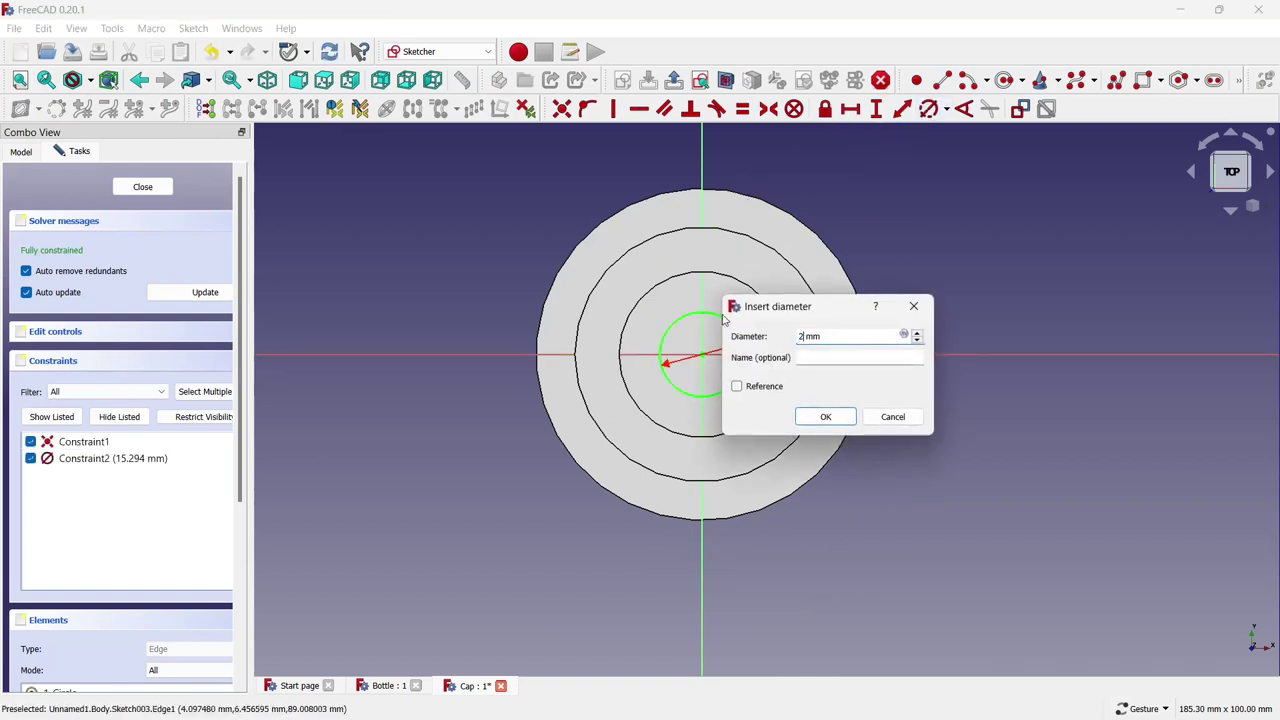
text(24)
click(818, 419)
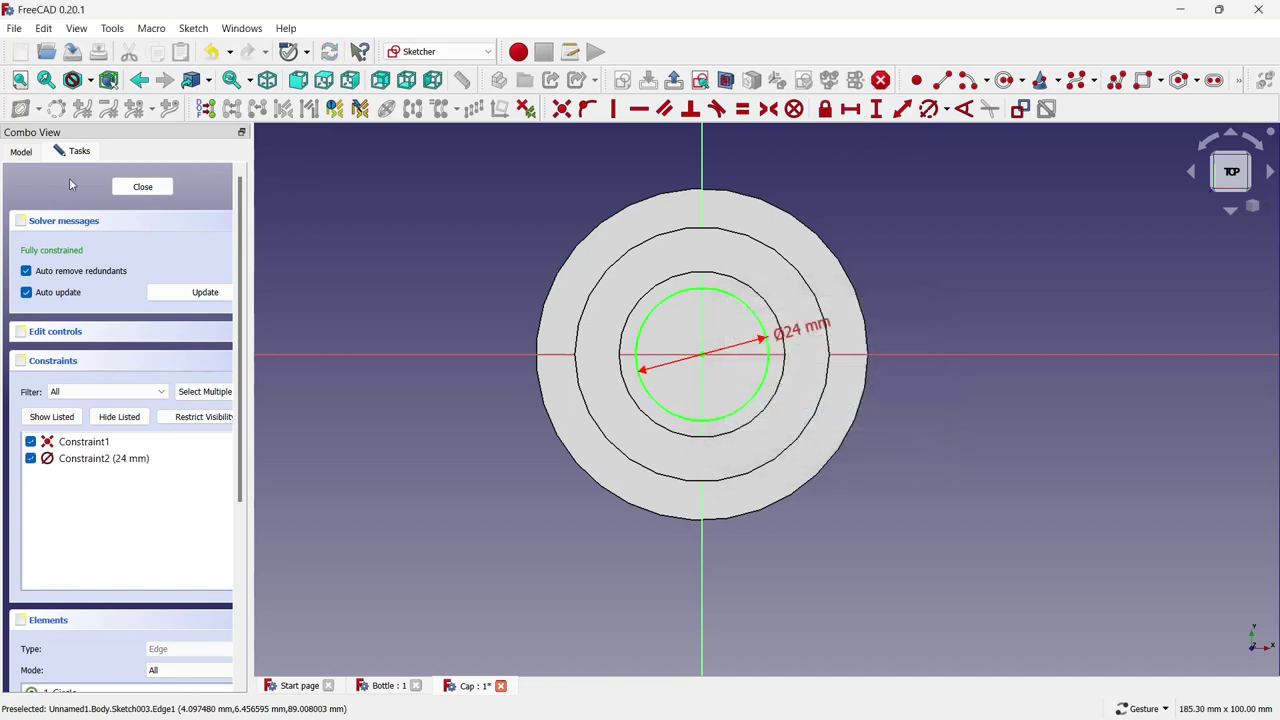
Pocket the 24 mm circle 8 mm deeper and save Cap.
click(128, 190)
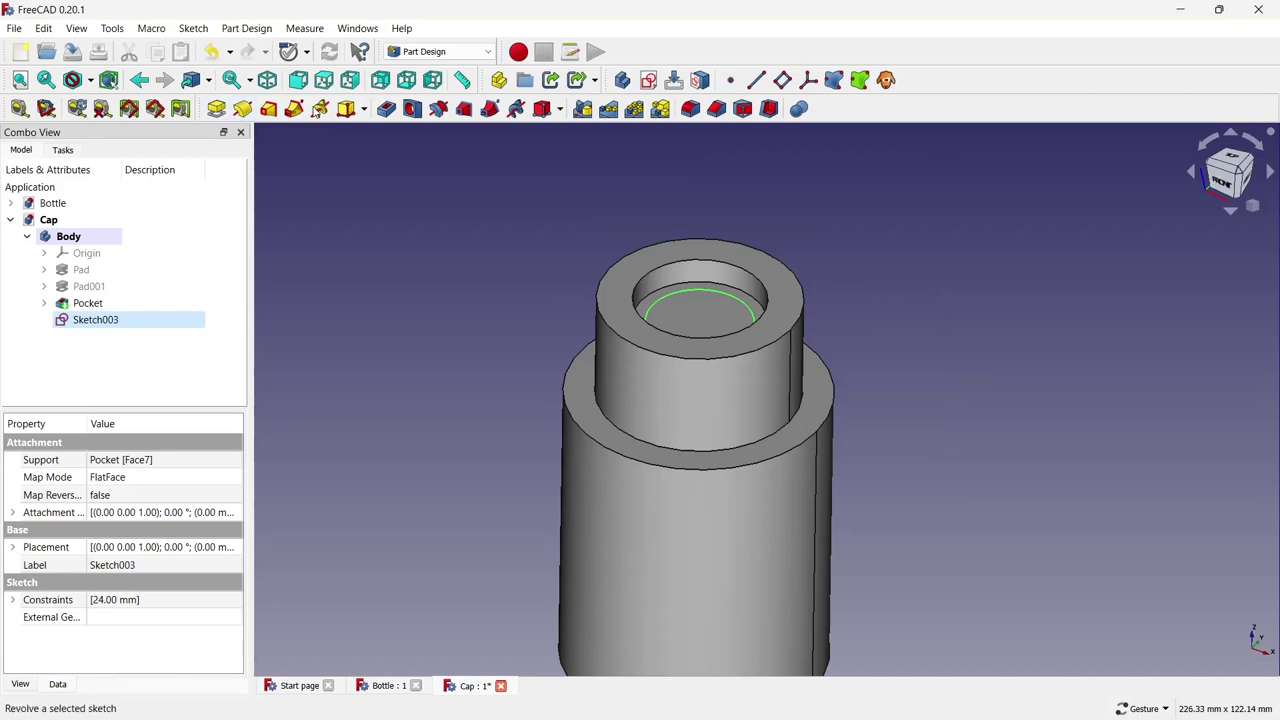
click(386, 108)
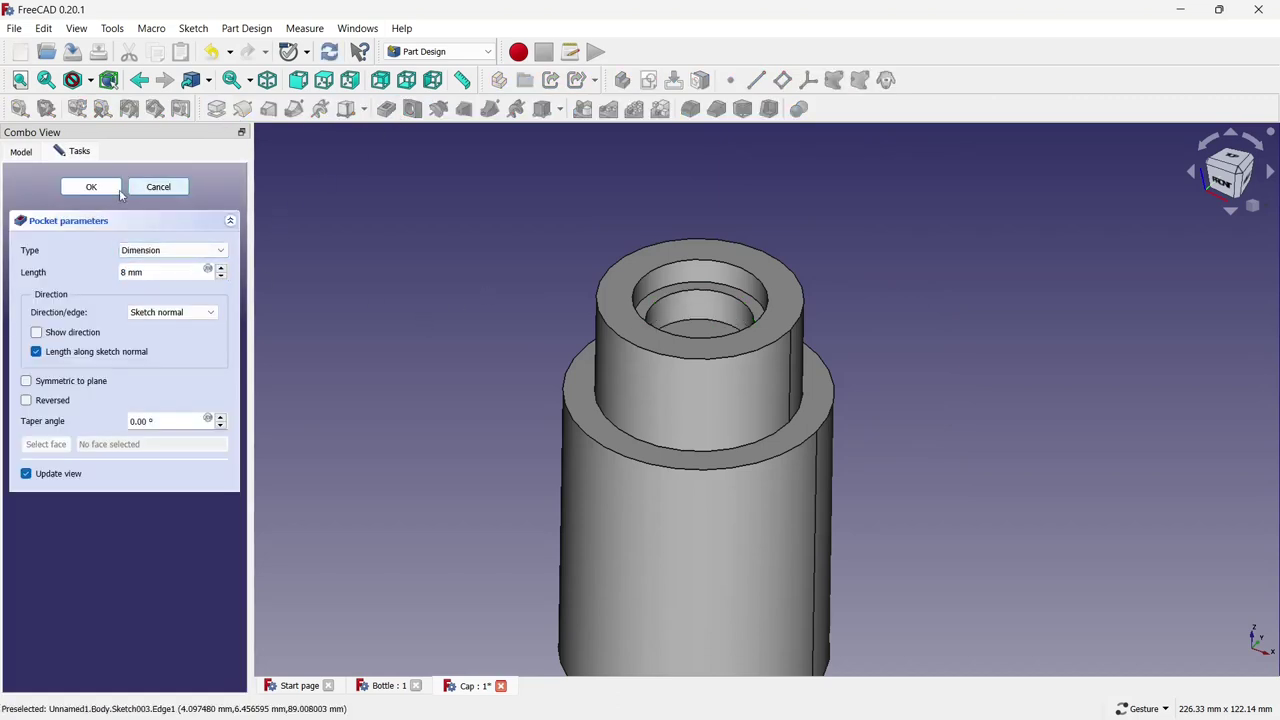
click(91, 187)
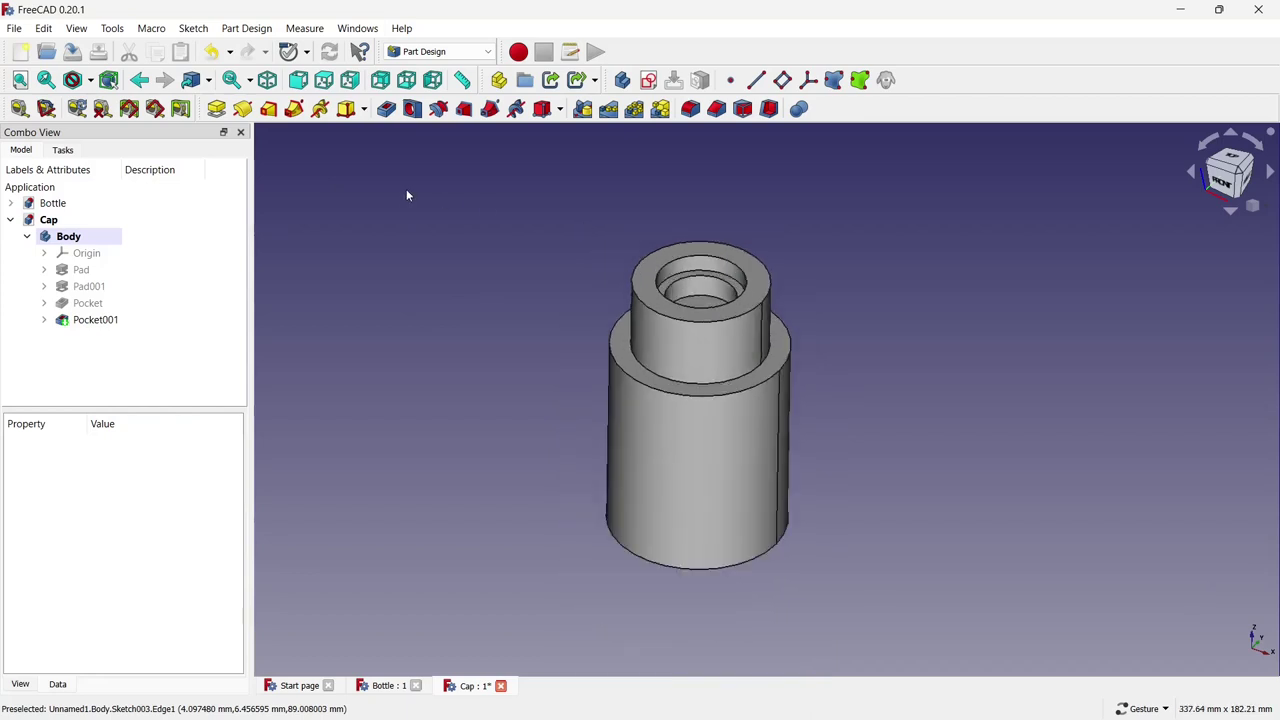
key(ctrl+s)
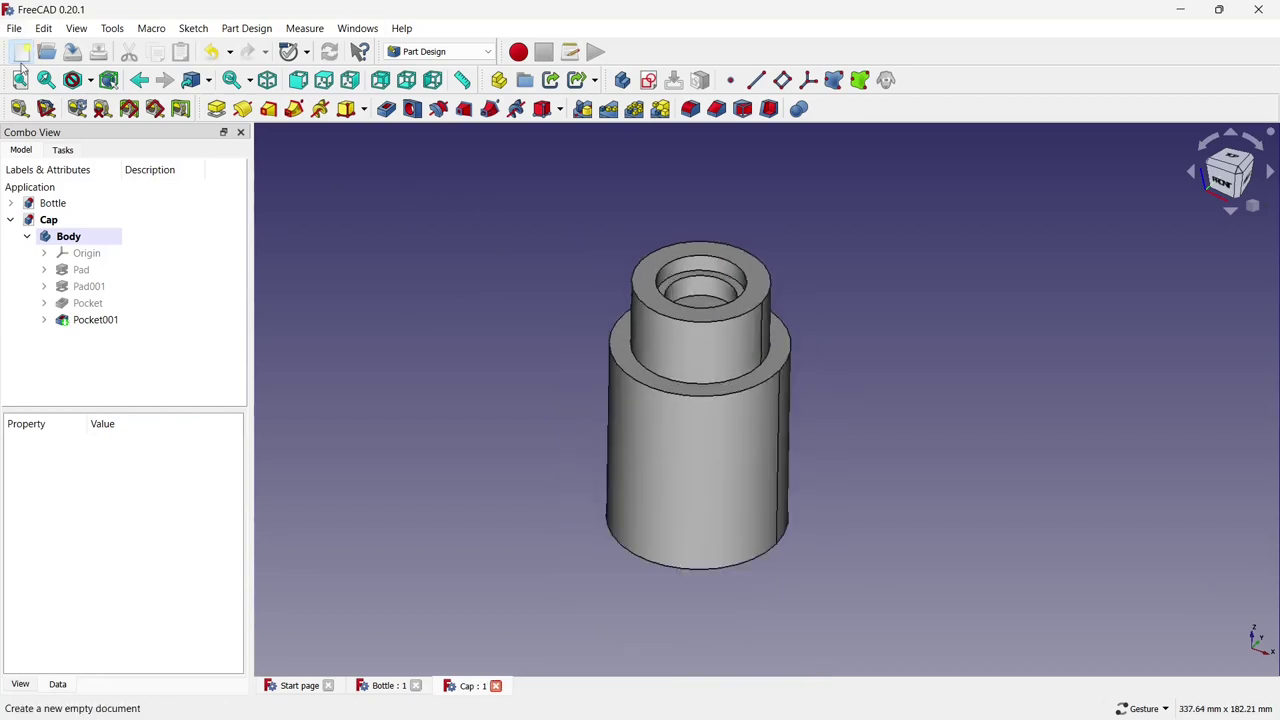
In a new document, sketch on the XZ plane a 380 mm vertical line from the origin.
click(20, 52)
click(660, 108)
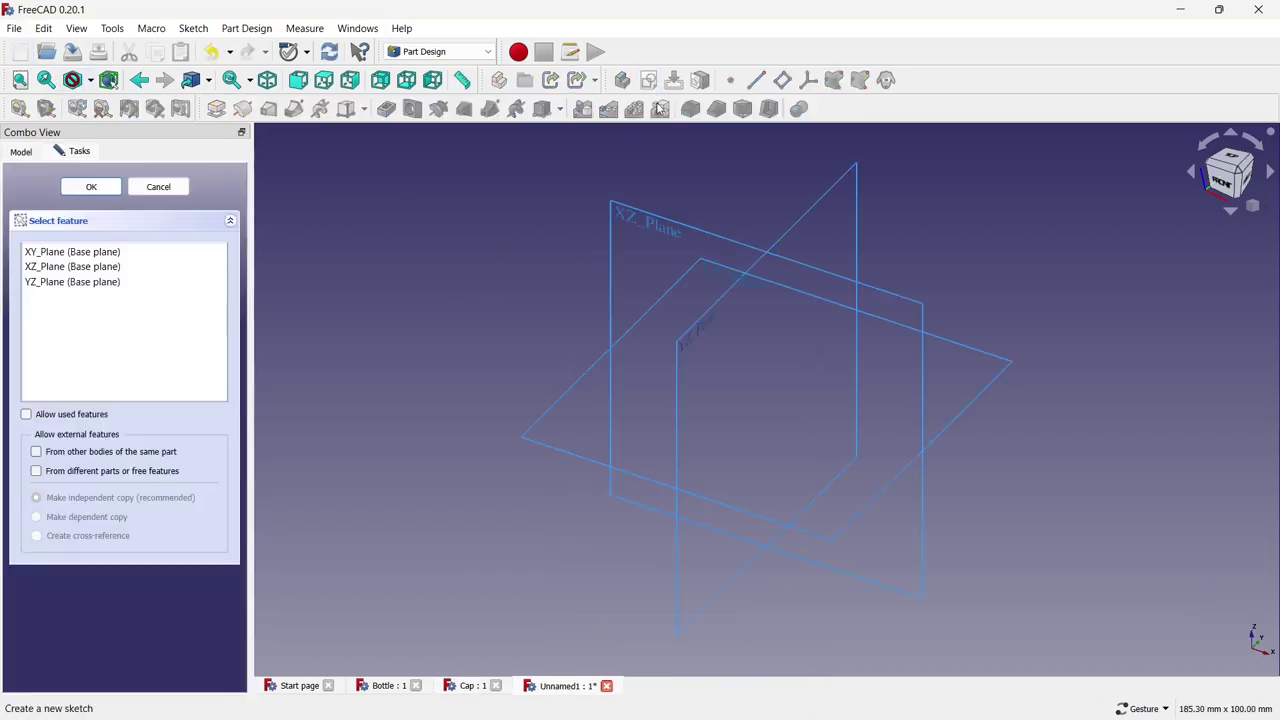
click(687, 215)
click(968, 82)
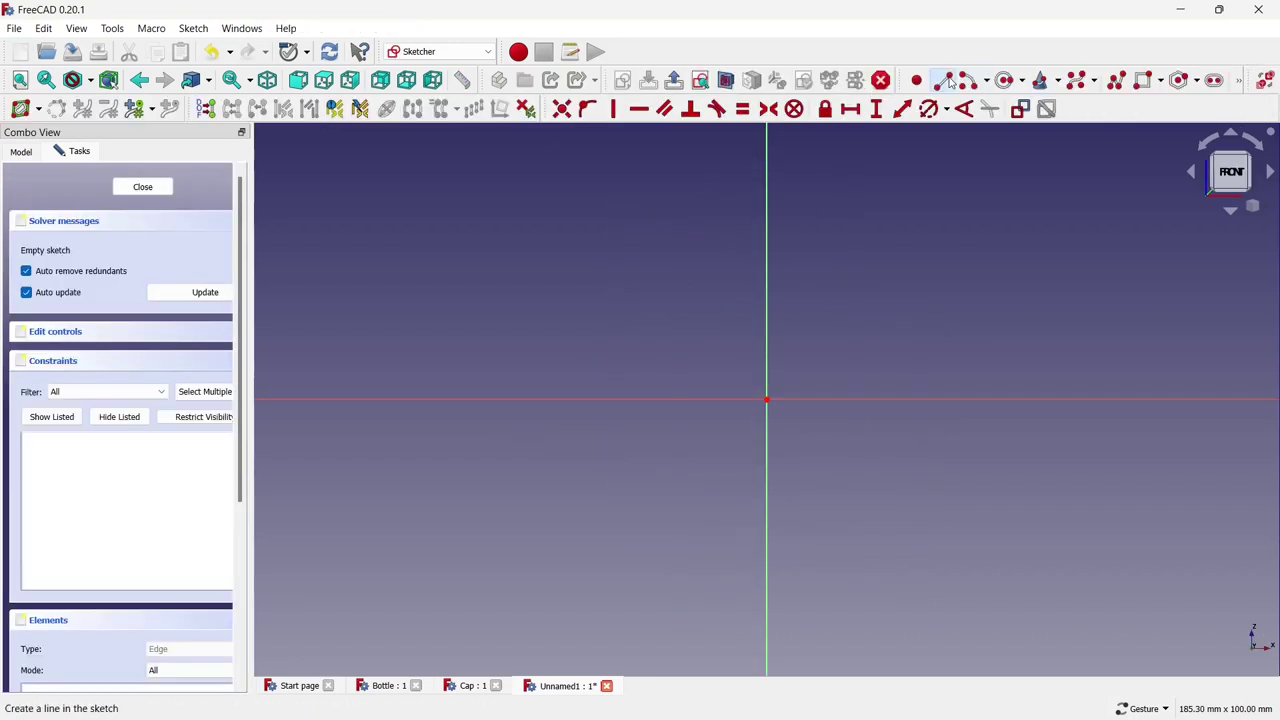
click(766, 400)
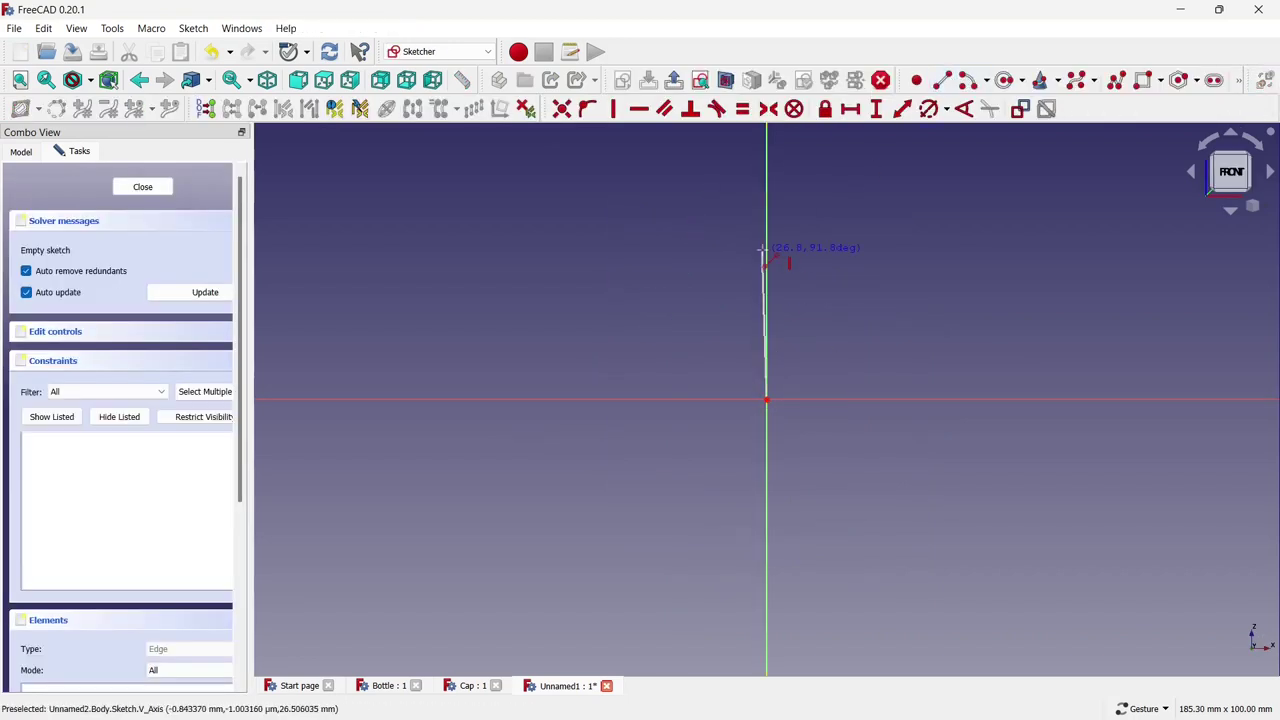
click(767, 250)
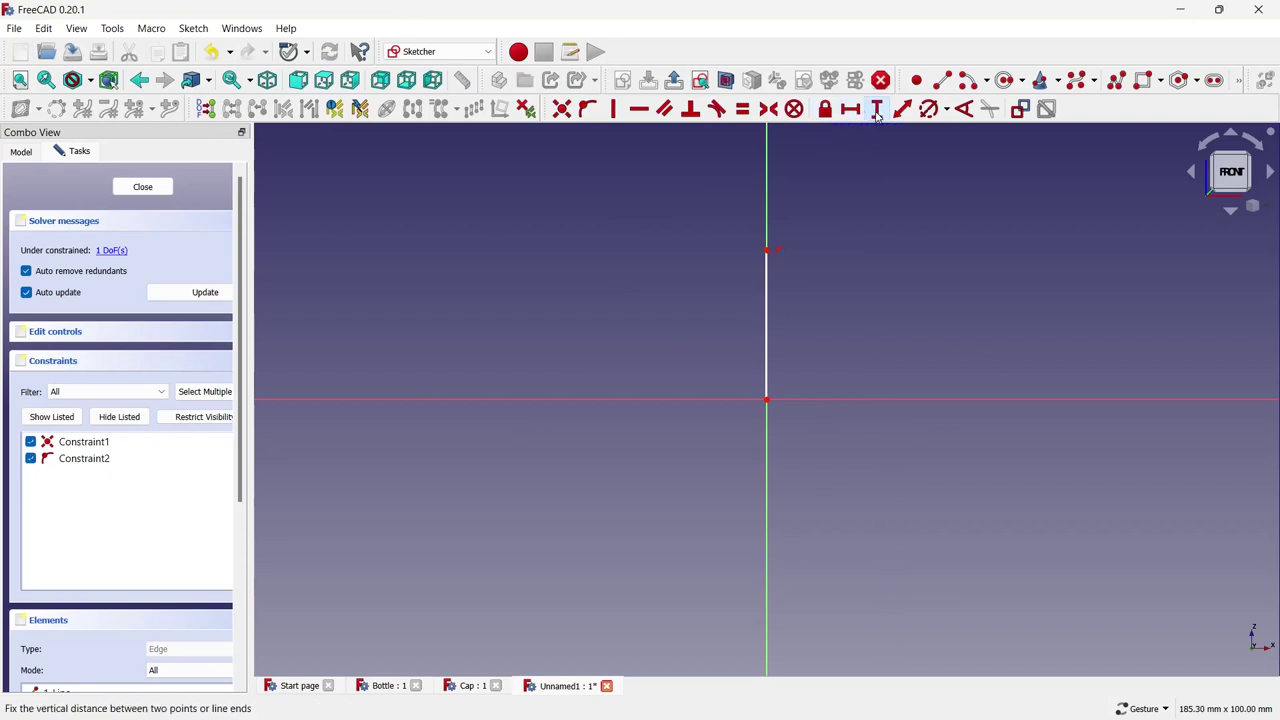
click(876, 108)
click(765, 281)
text(380)
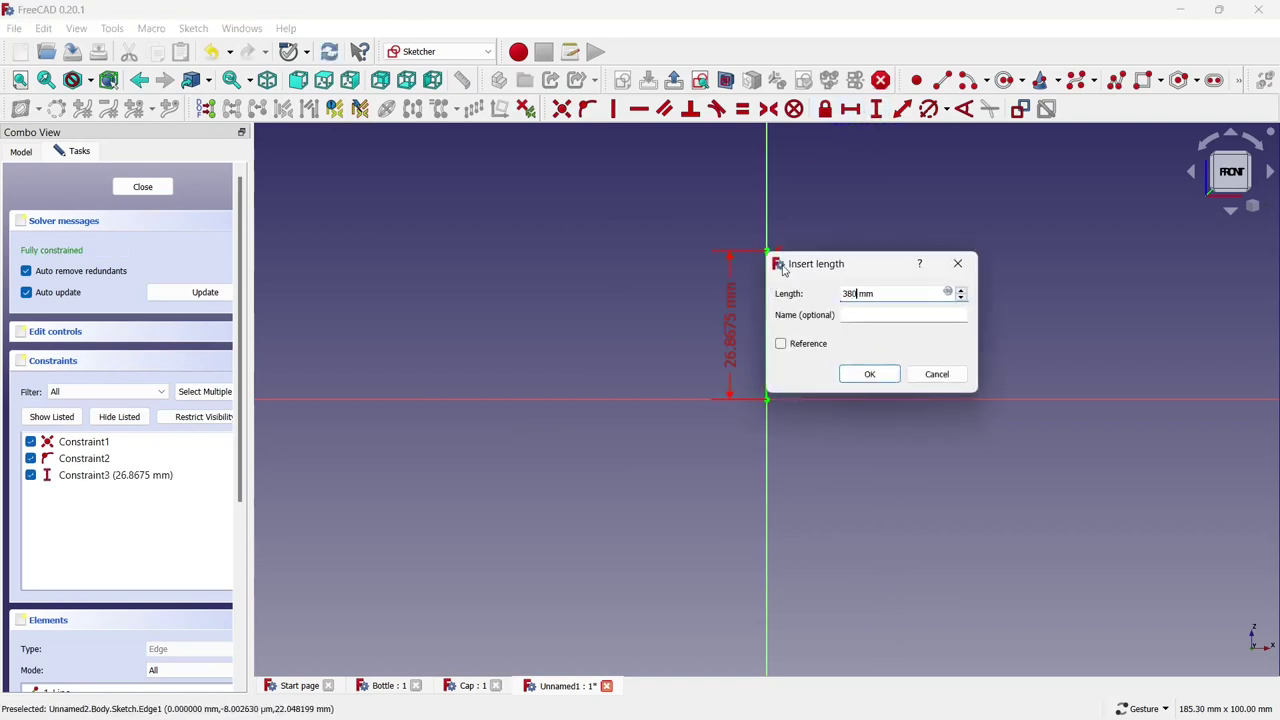
click(869, 373)
scroll(663, 523, down, 5)
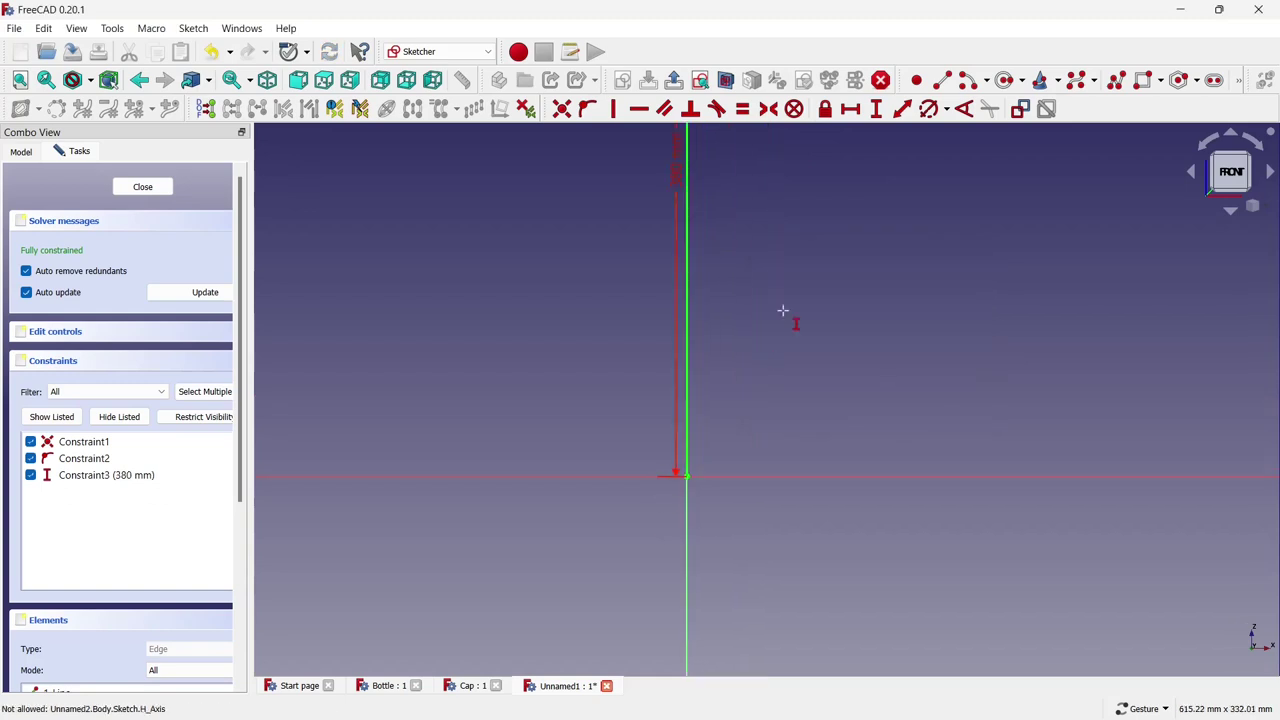
scroll(684, 141, up, 3)
scroll(684, 141, up, 2)
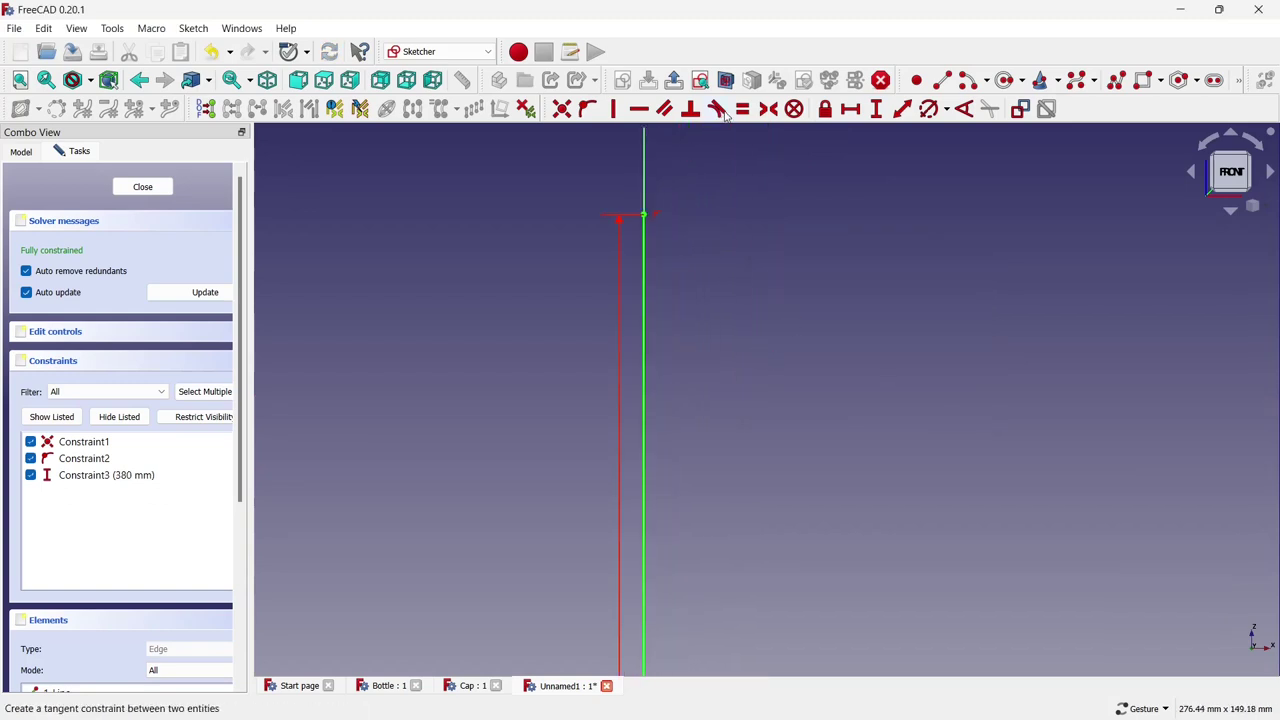
Draw the stepped profile's remaining horizontal and vertical lines from the top of the 380 mm line.
click(942, 80)
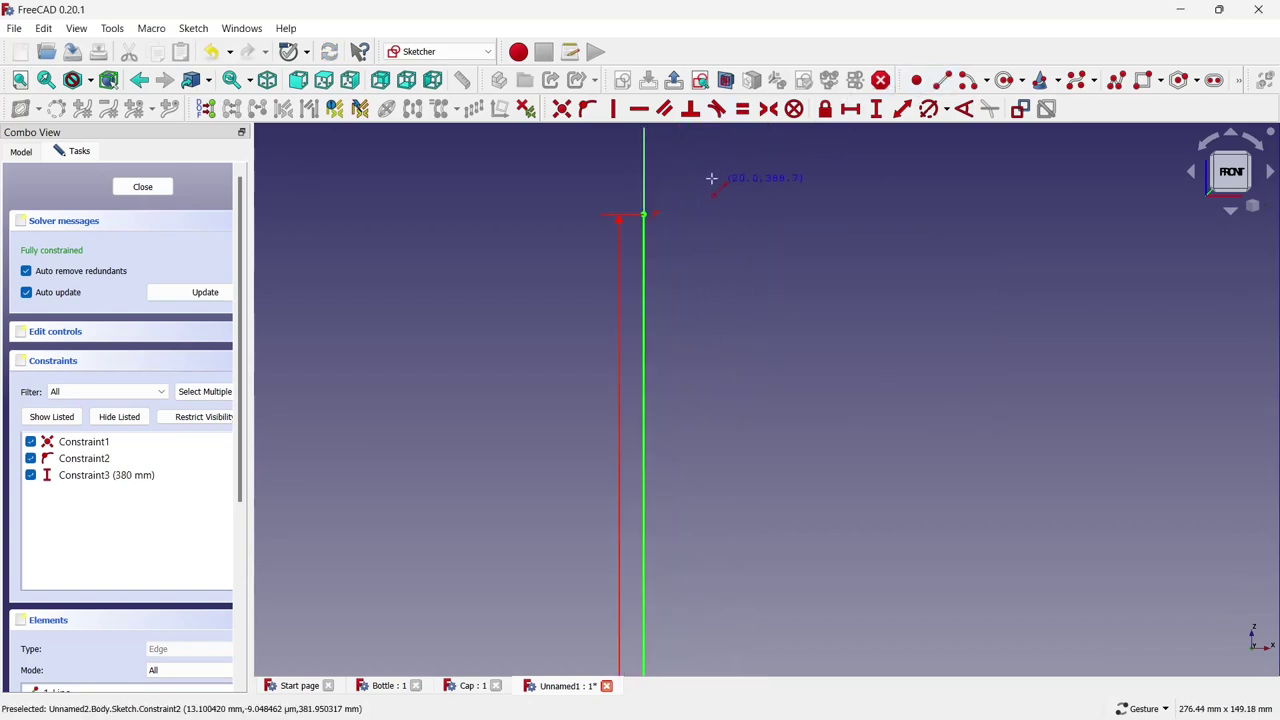
scroll(711, 178, up, 2)
scroll(598, 221, up, 2)
click(620, 241)
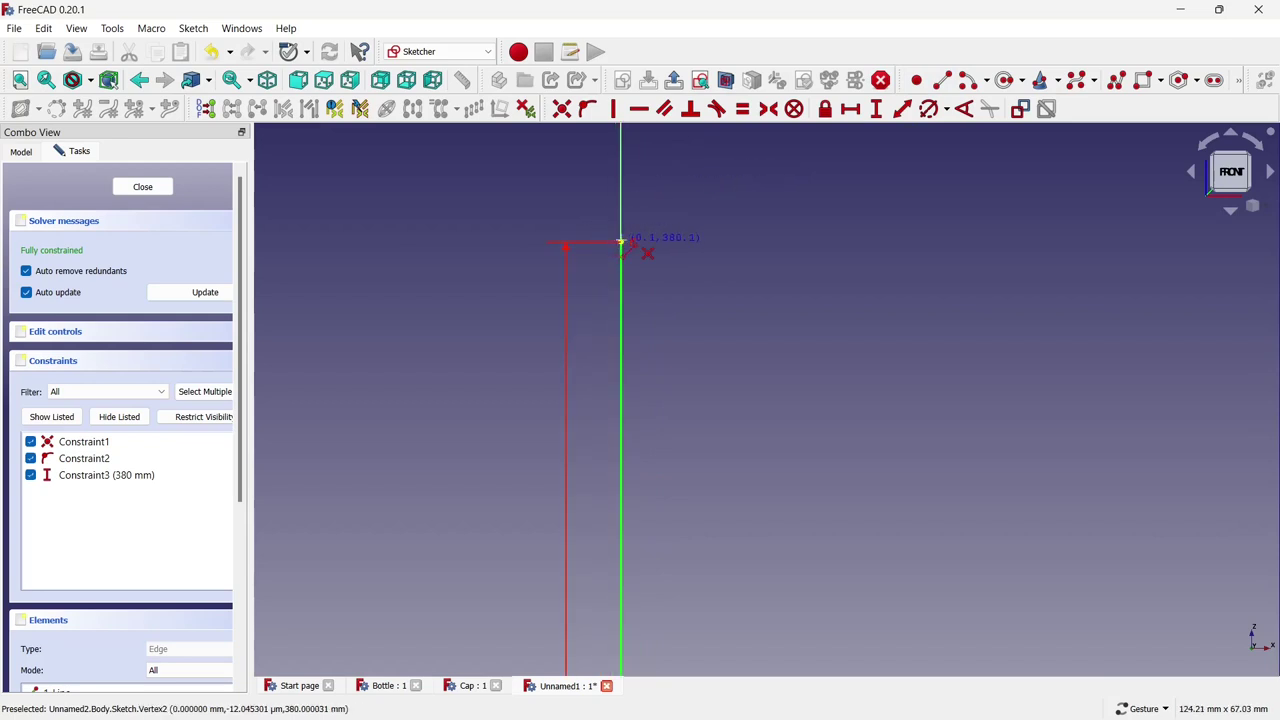
click(669, 241)
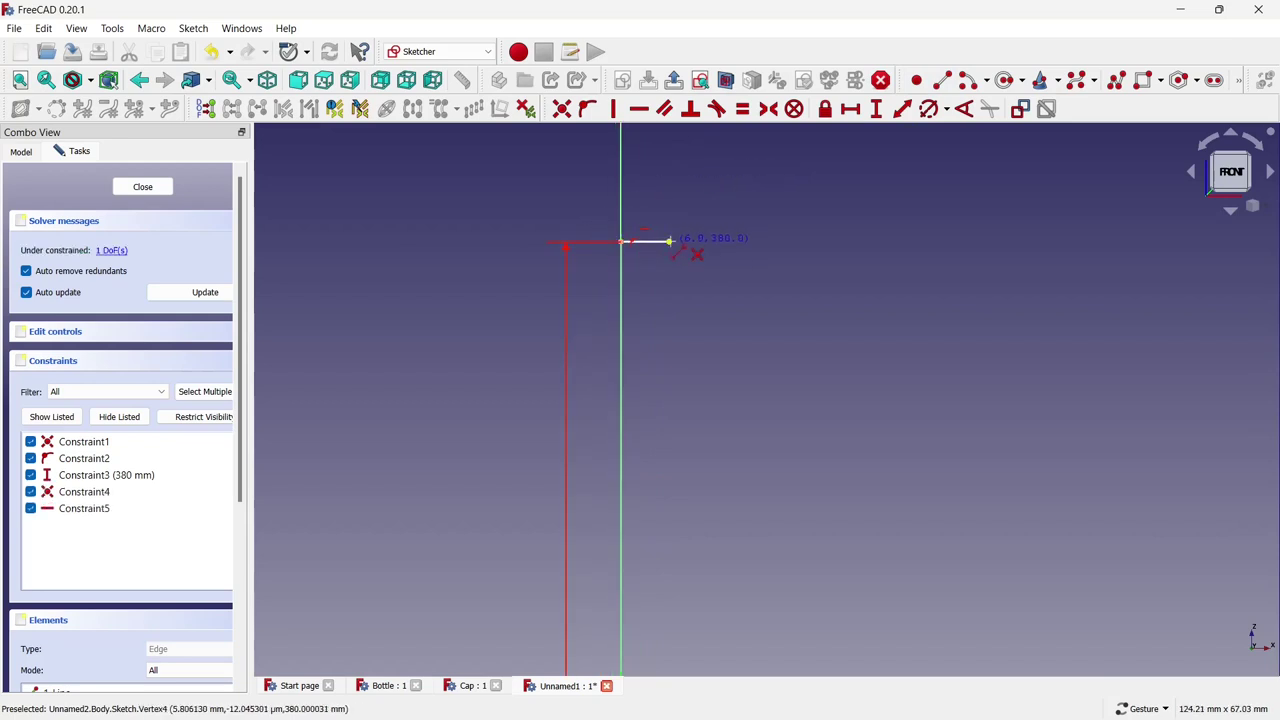
click(670, 316)
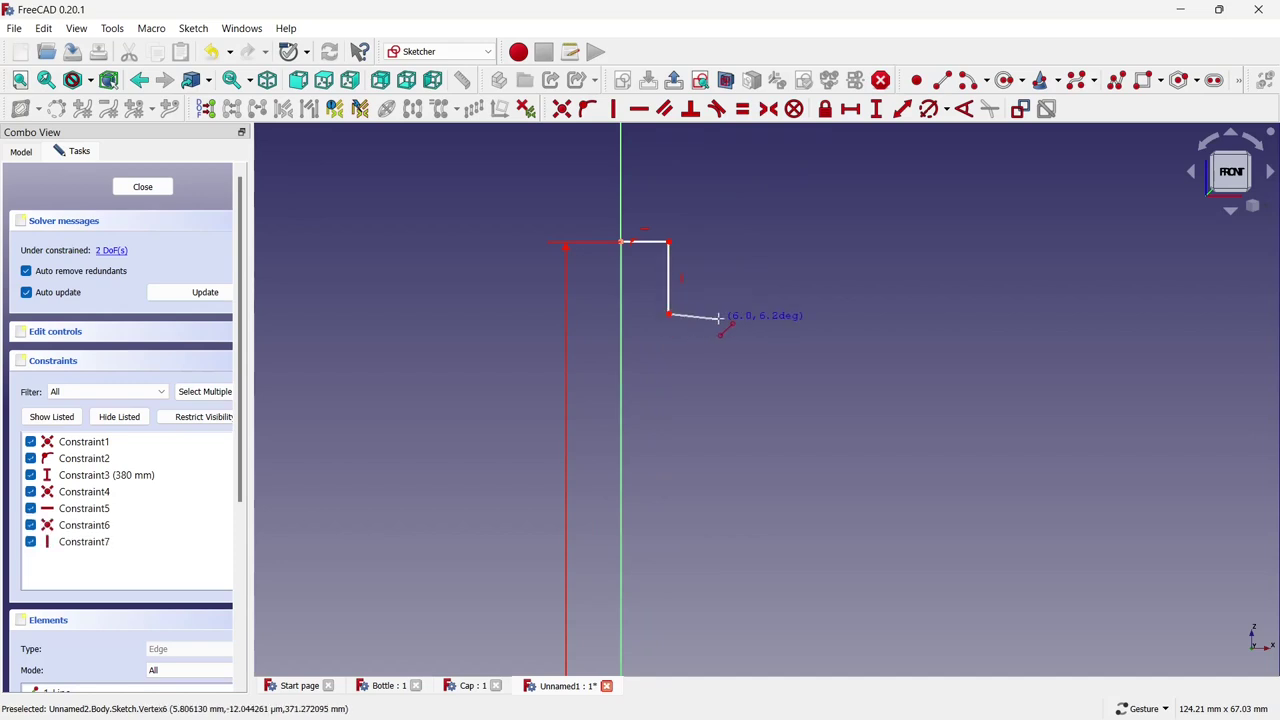
click(719, 315)
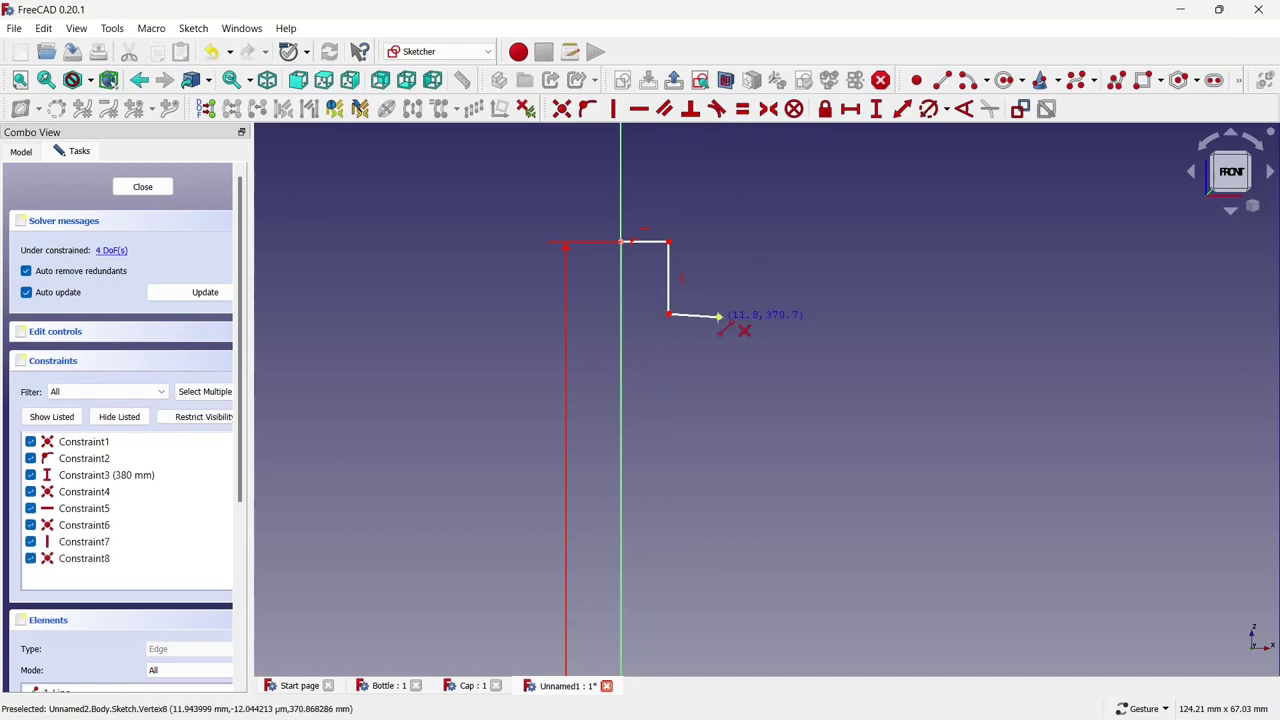
click(700, 316)
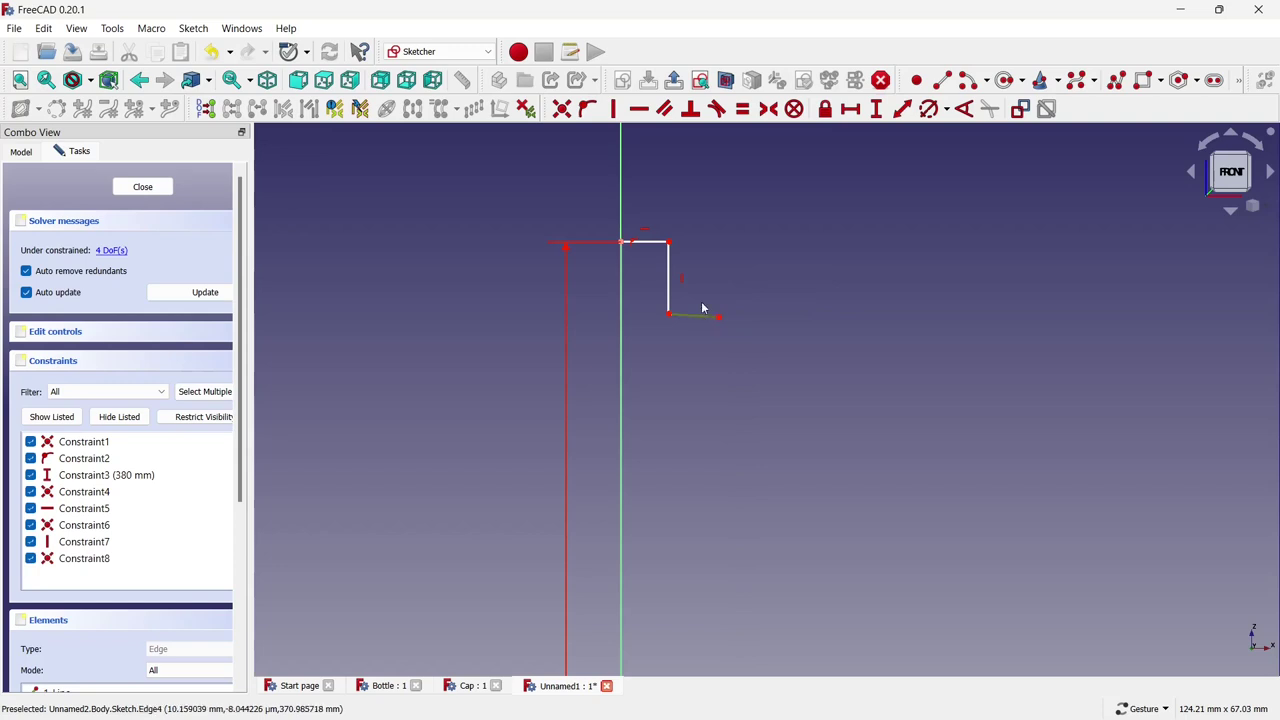
click(638, 108)
click(942, 80)
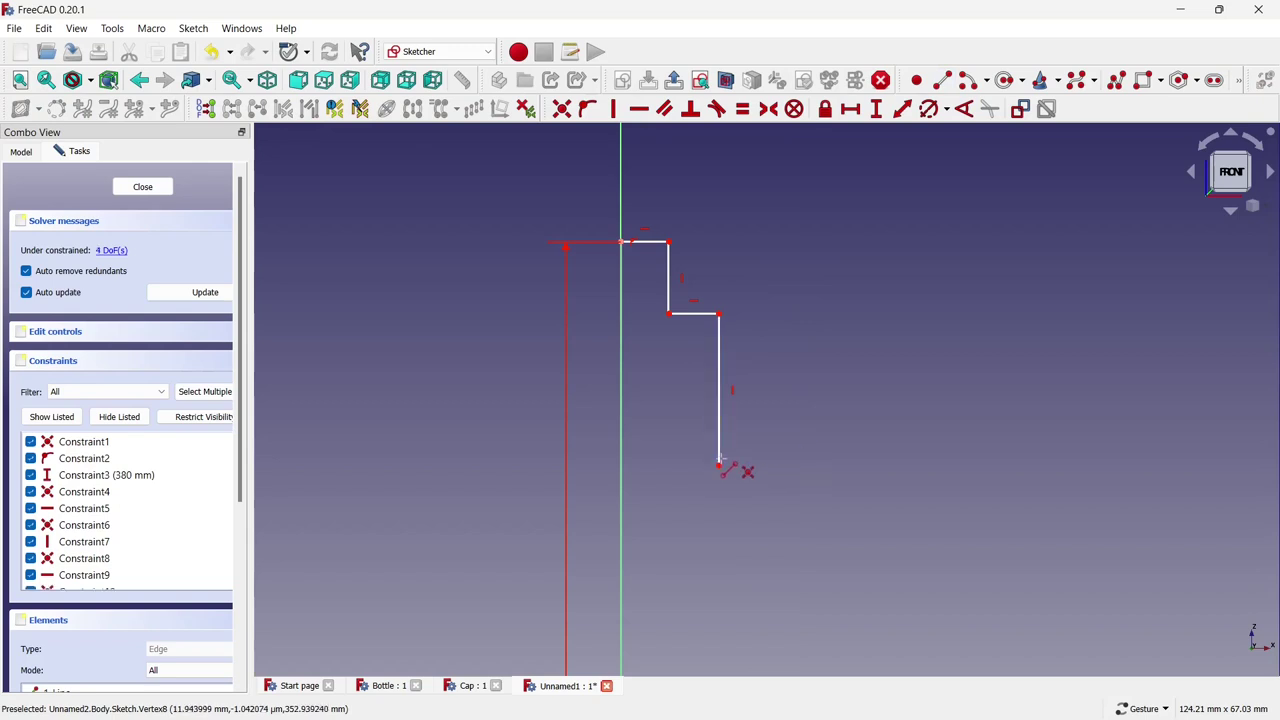
click(719, 465)
click(719, 465)
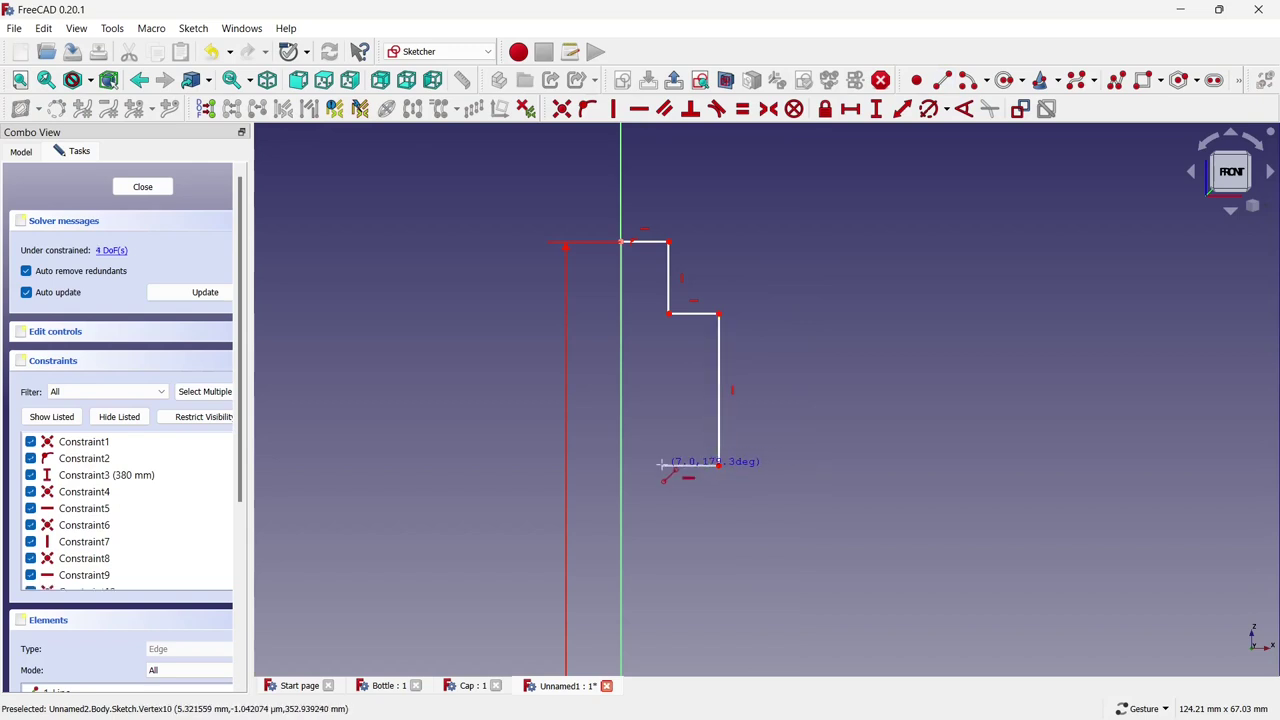
click(660, 464)
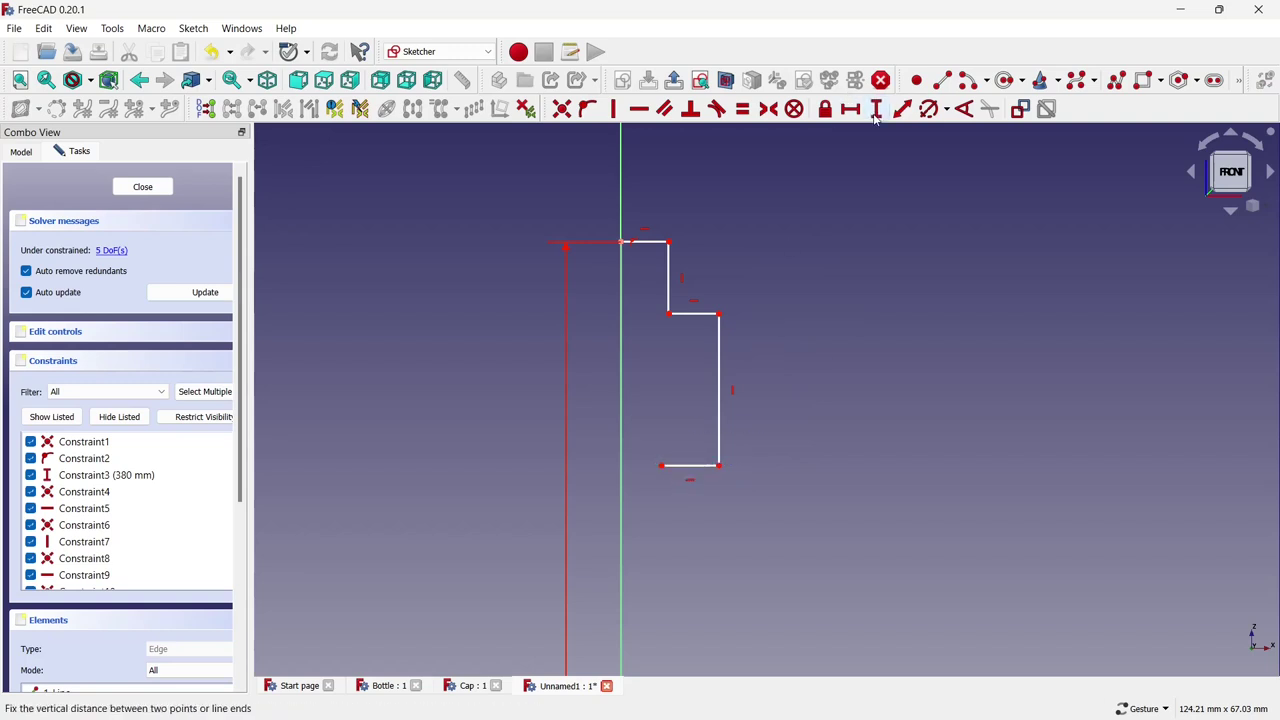
Constrain the top edge to 10 mm wide and the upper vertical edge to 60 mm.
click(840, 122)
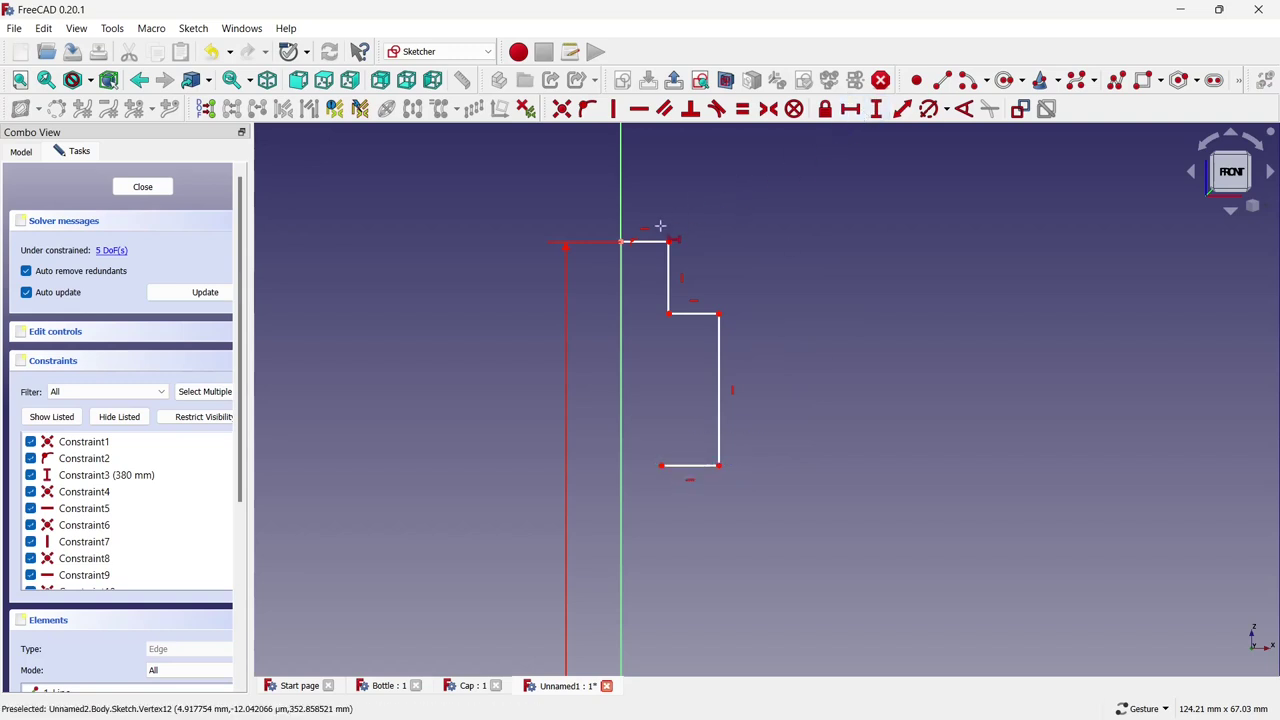
click(656, 241)
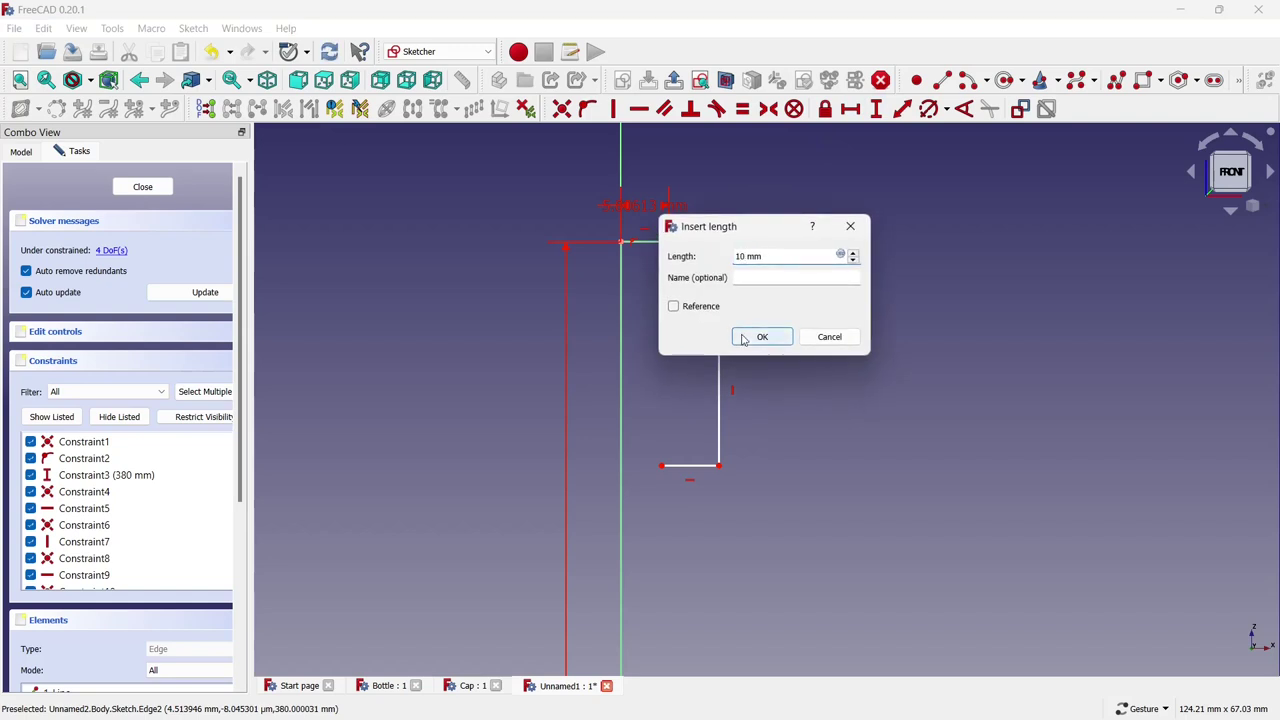
click(760, 336)
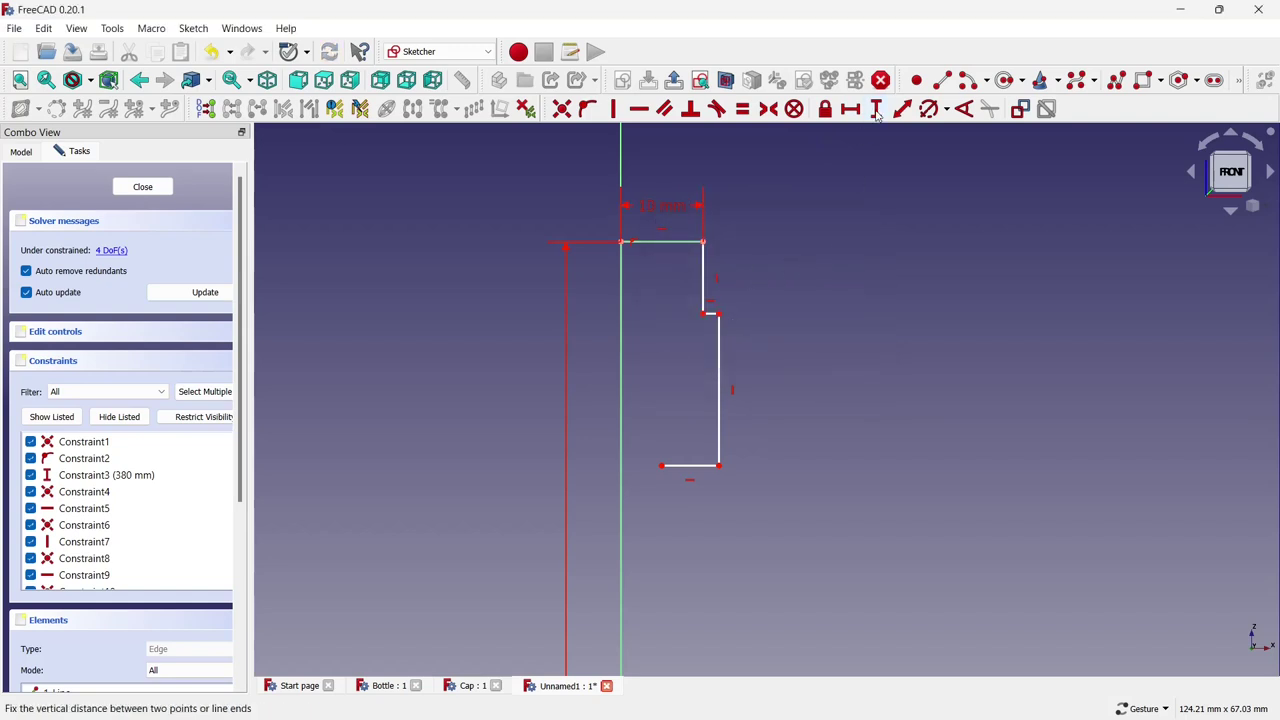
click(876, 110)
click(705, 276)
text(60)
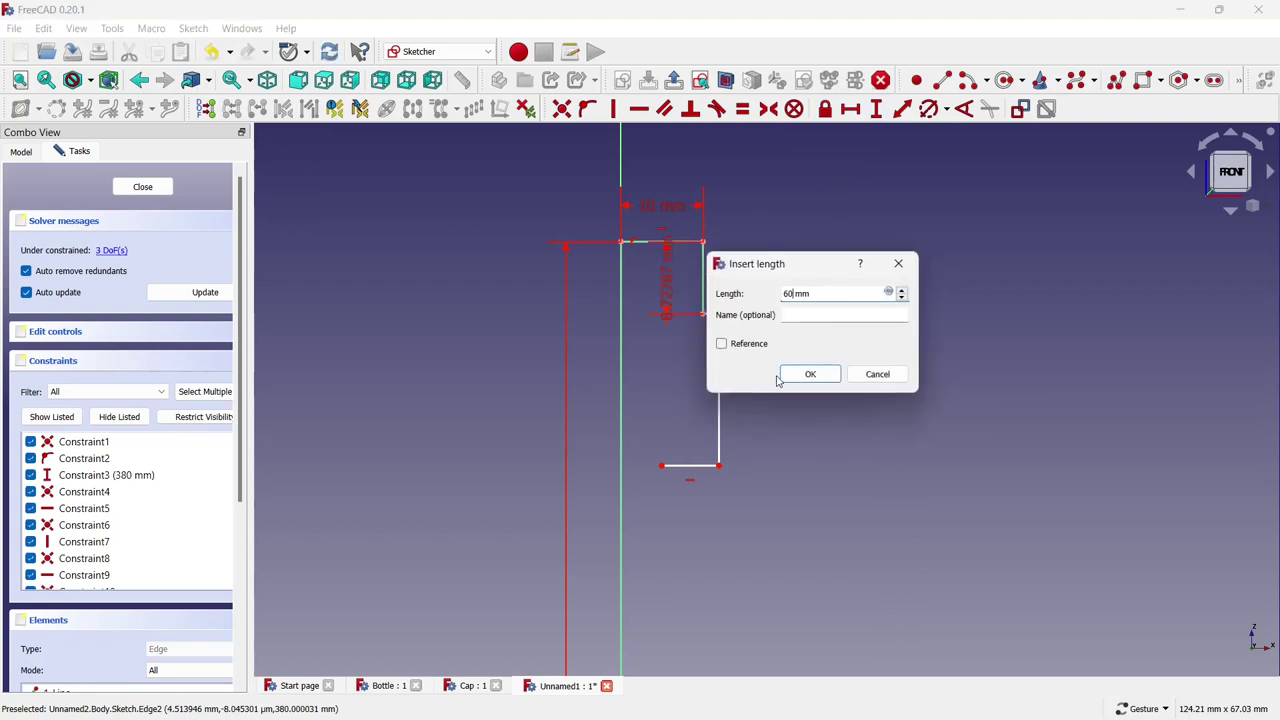
click(791, 374)
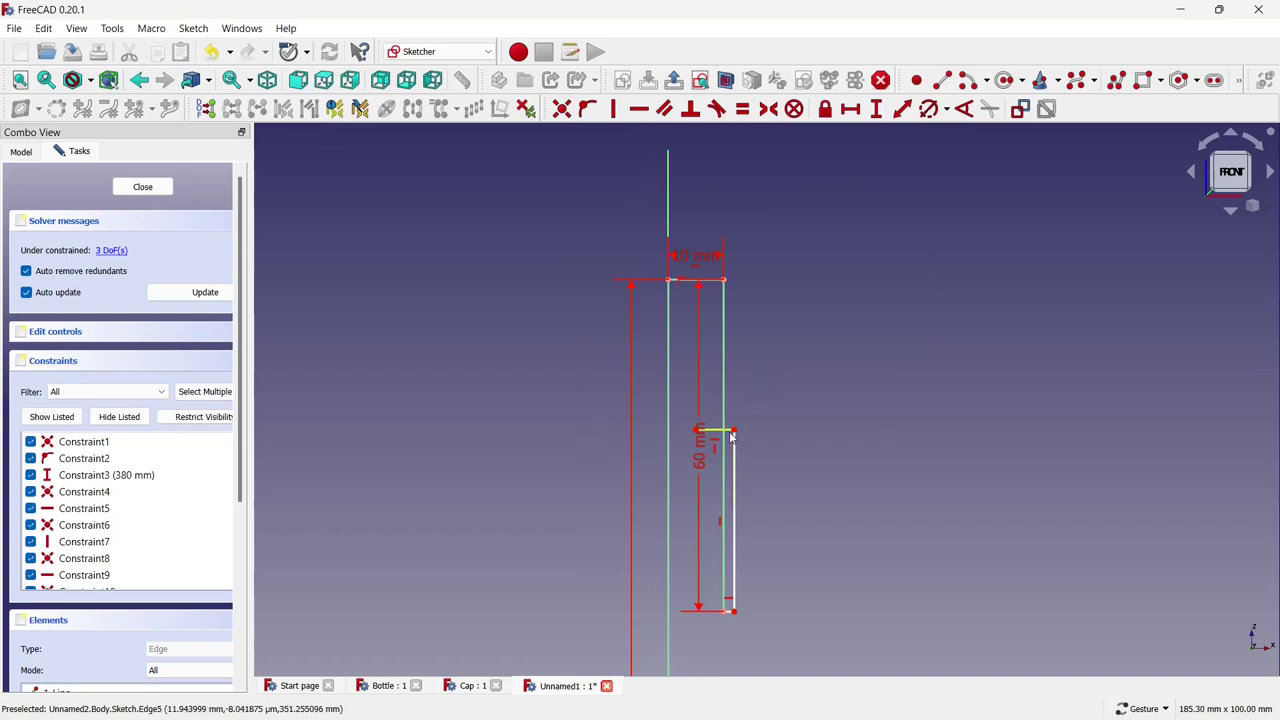
Drag the step corner lower and constrain the step width to 7 mm.
drag(733, 436, 770, 640)
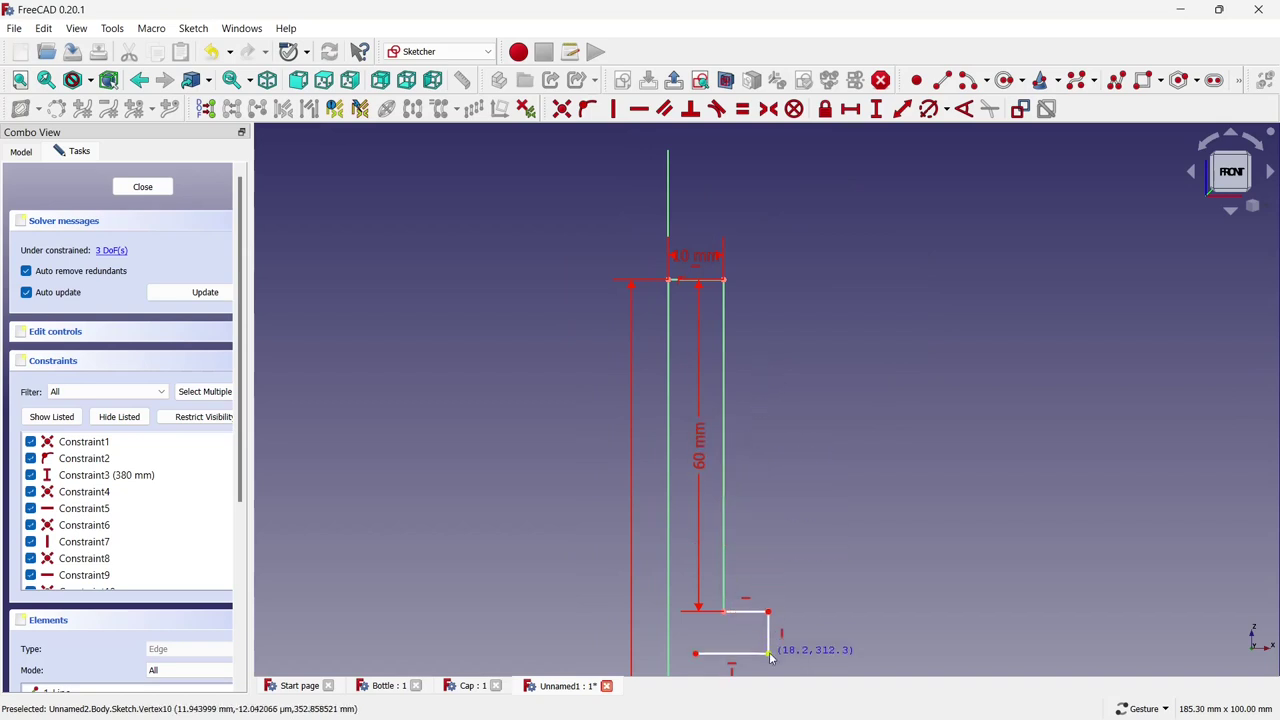
scroll(777, 332, down, 2)
scroll(777, 332, down, 1)
scroll(786, 424, up, 1)
scroll(786, 424, up, 1)
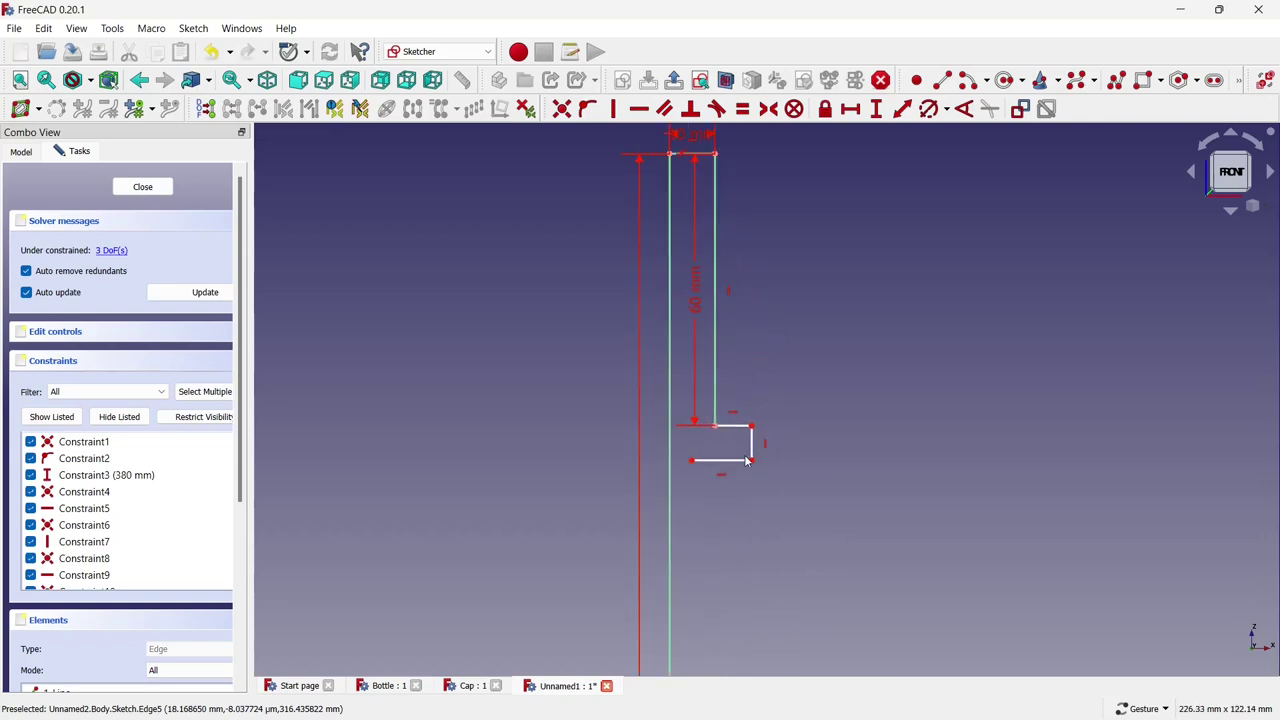
drag(752, 462, 755, 477)
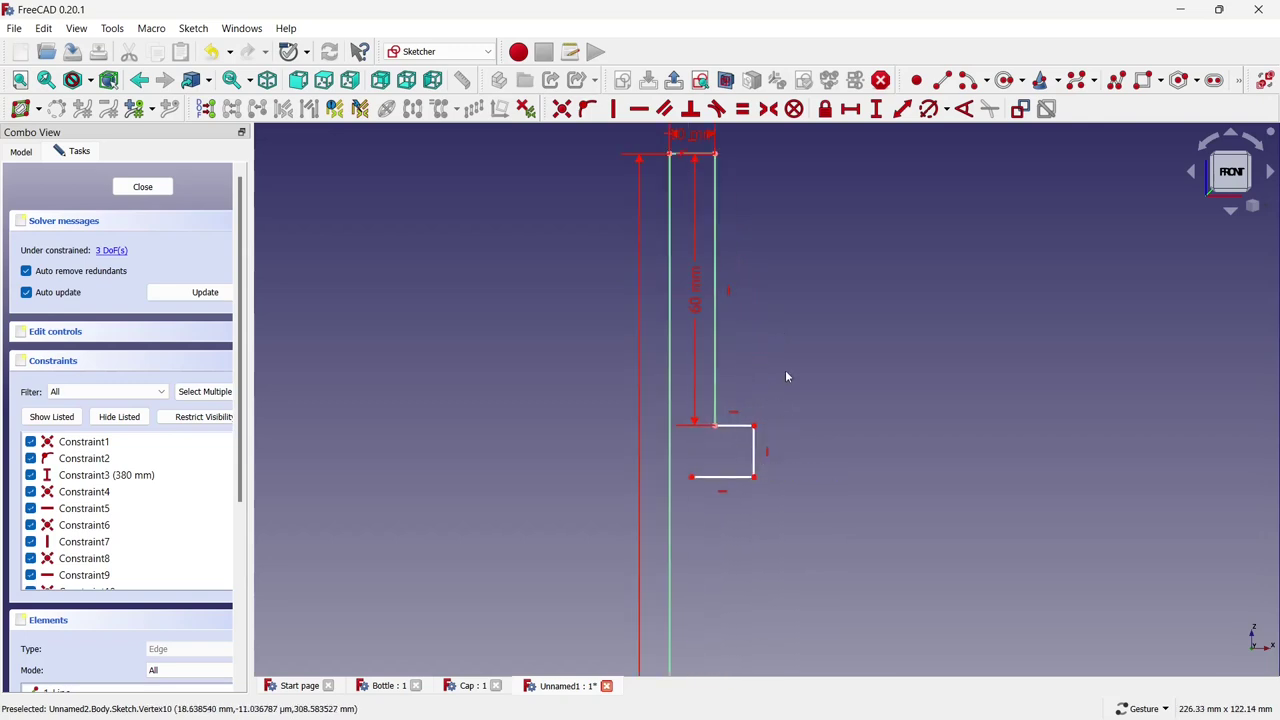
click(850, 108)
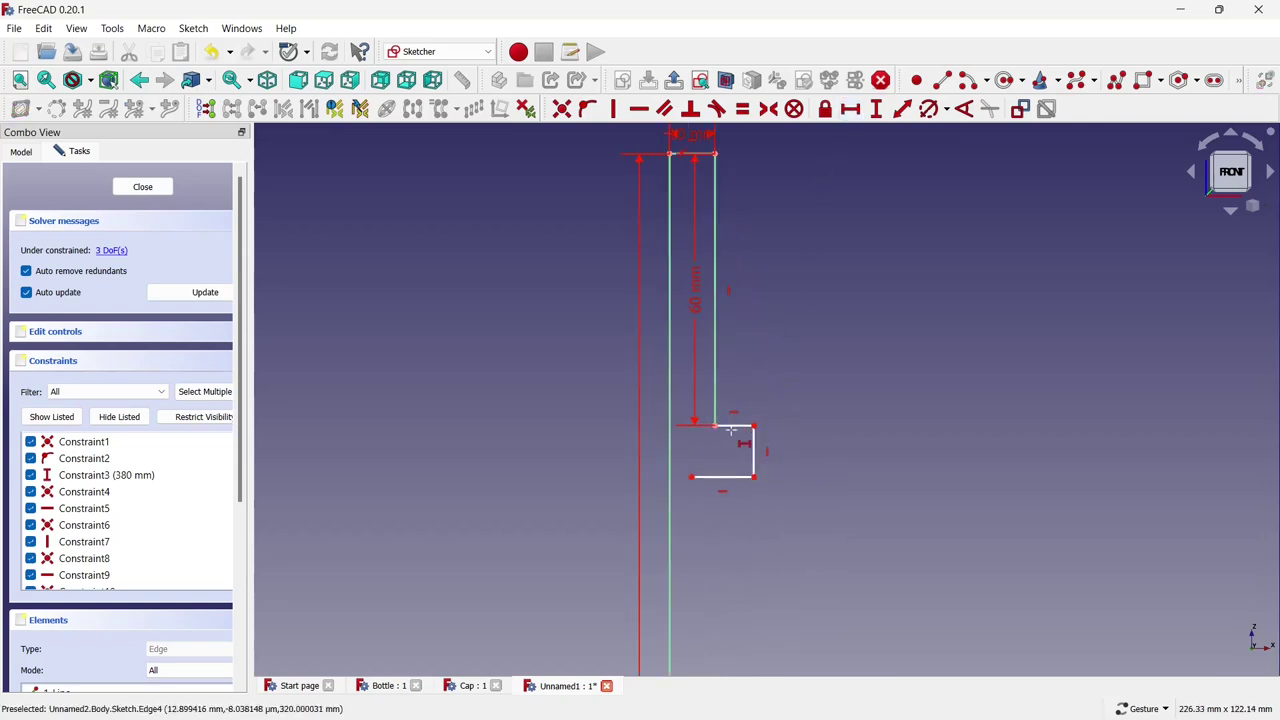
click(733, 426)
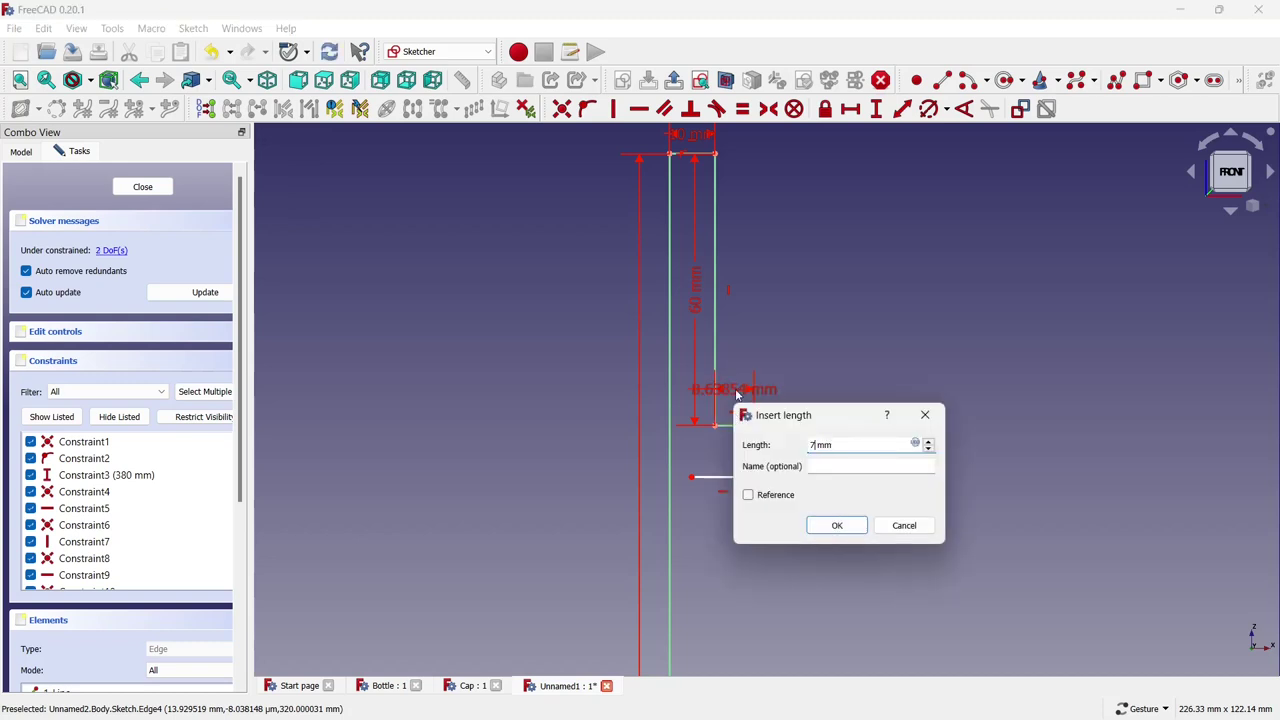
click(813, 526)
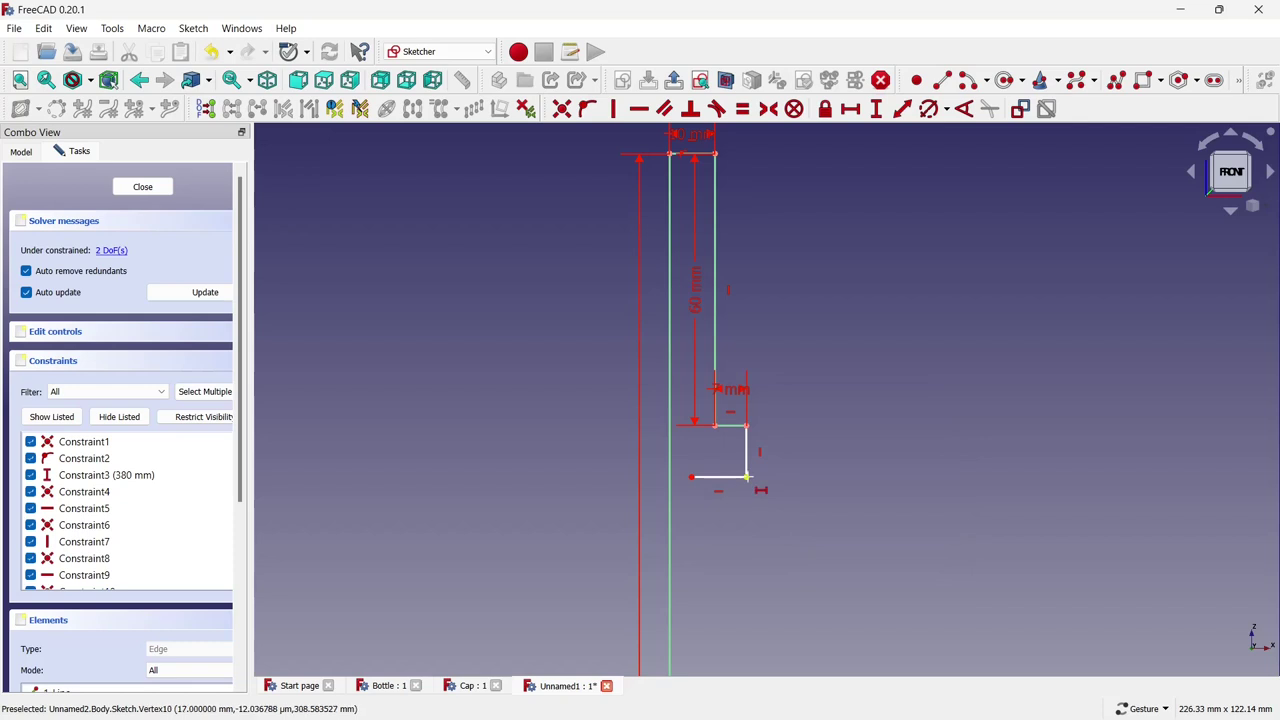
Constrain the lower vertical edge to 120 mm and the bottom edge to 11 mm.
drag(748, 479, 758, 636)
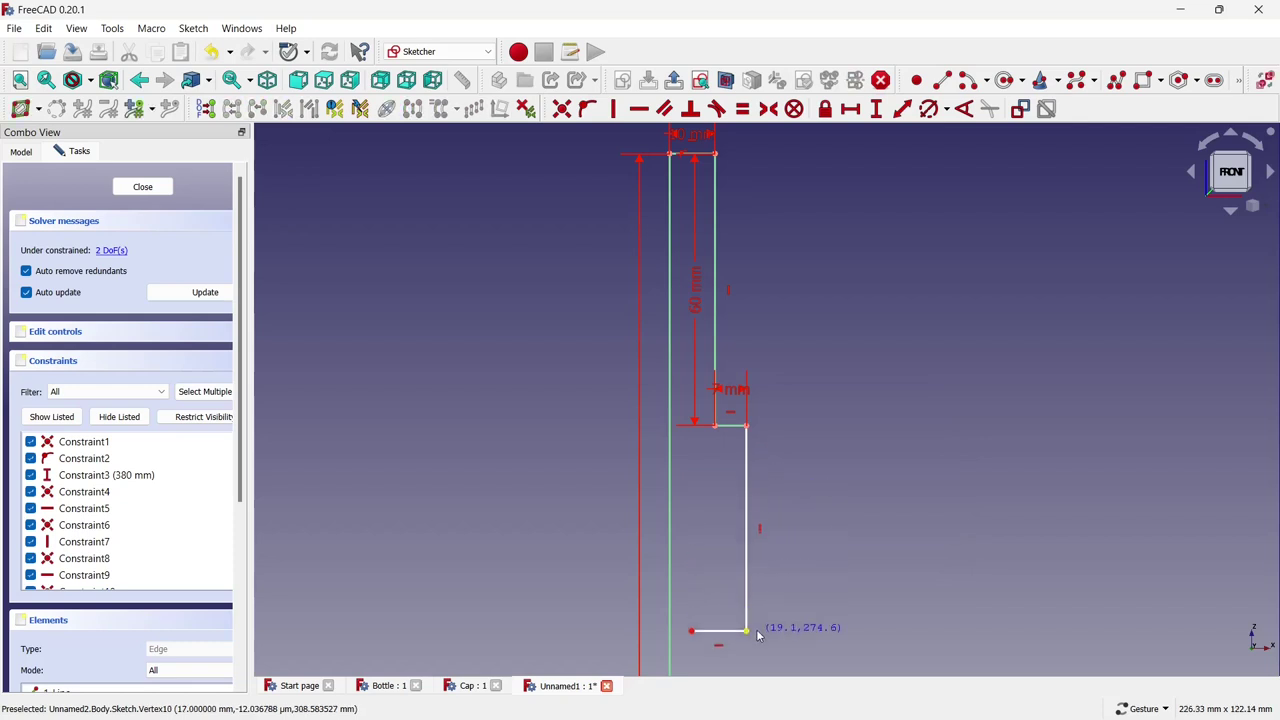
scroll(749, 434, down, 1)
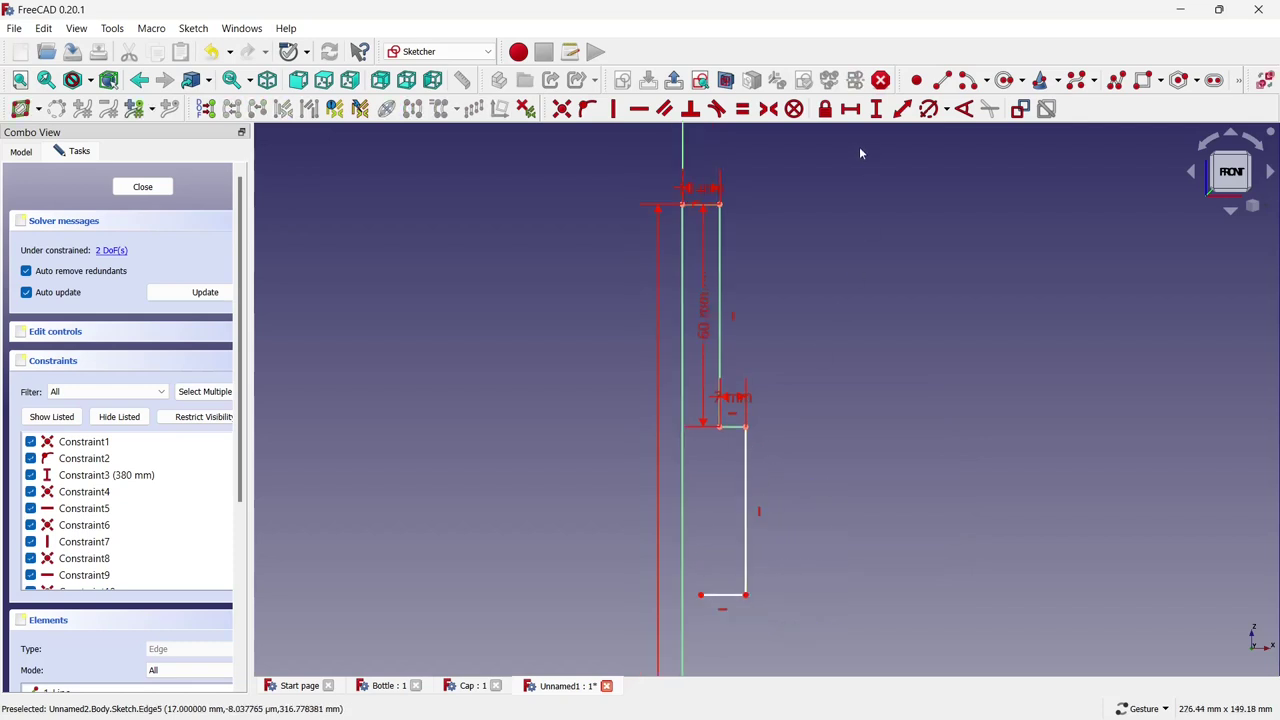
click(874, 112)
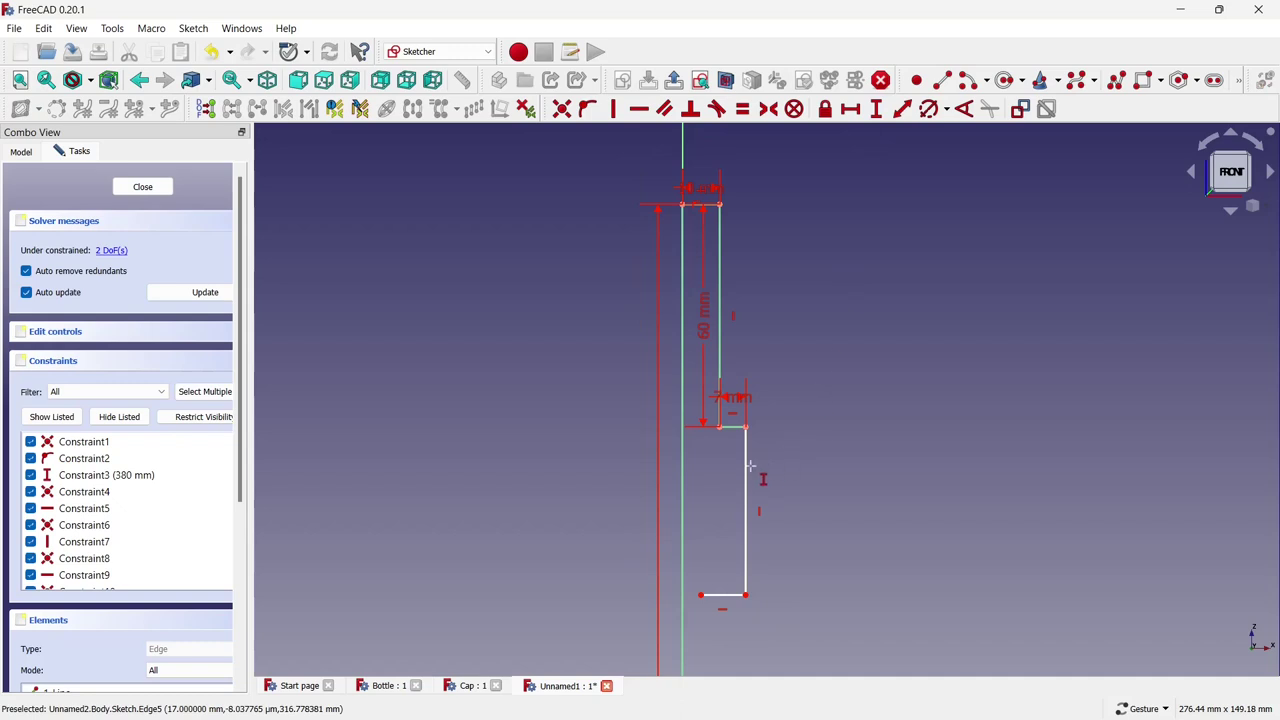
click(749, 465)
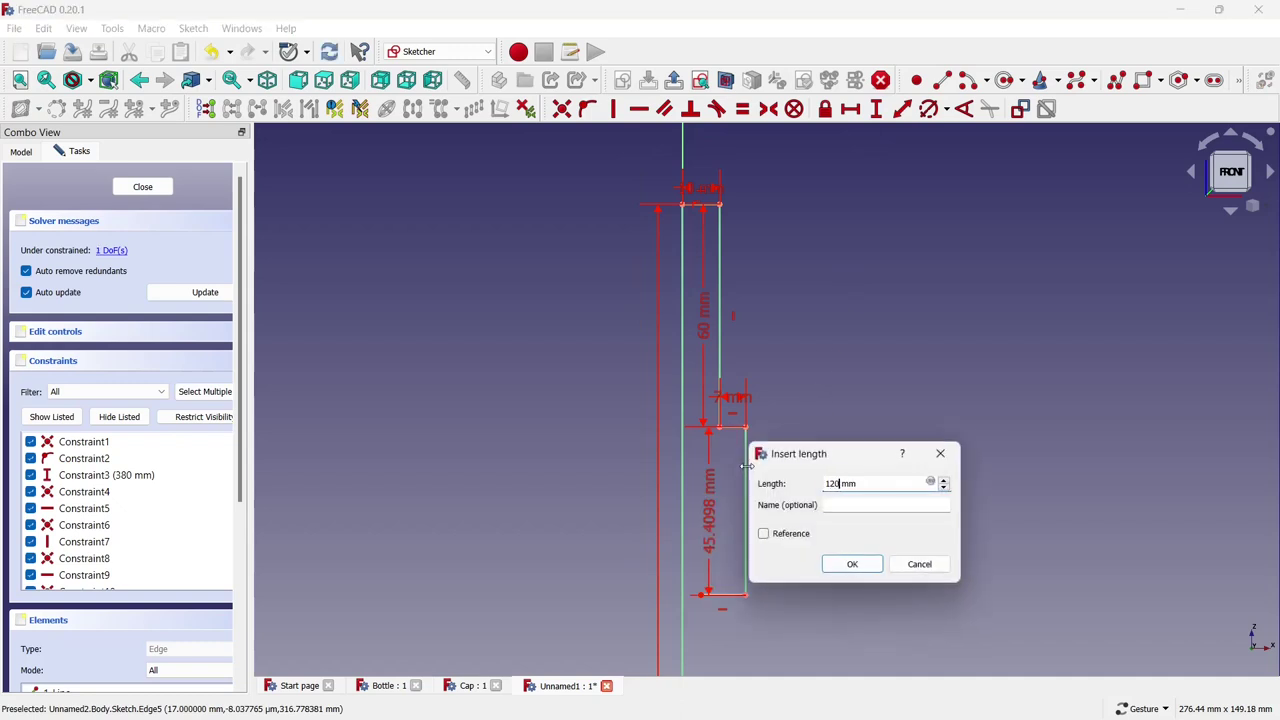
click(832, 566)
scroll(760, 480, down, 3)
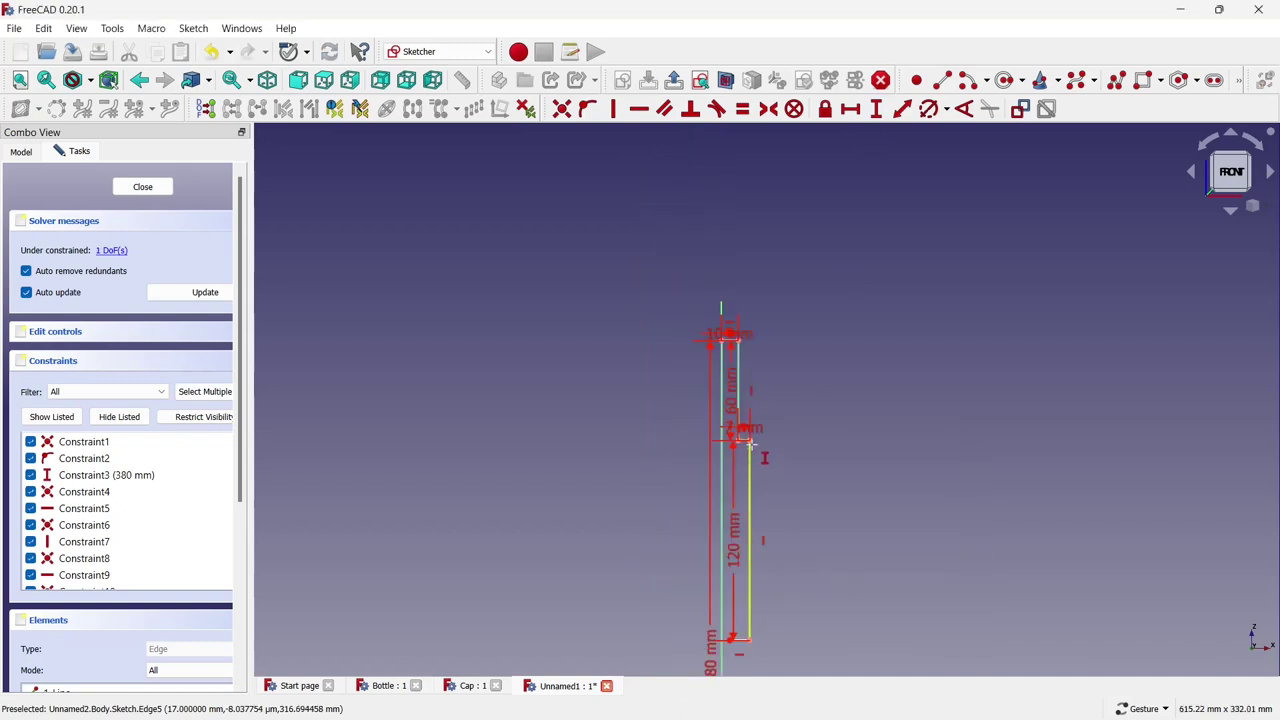
scroll(760, 480, down, 3)
scroll(740, 480, up, 2)
scroll(718, 513, up, 3)
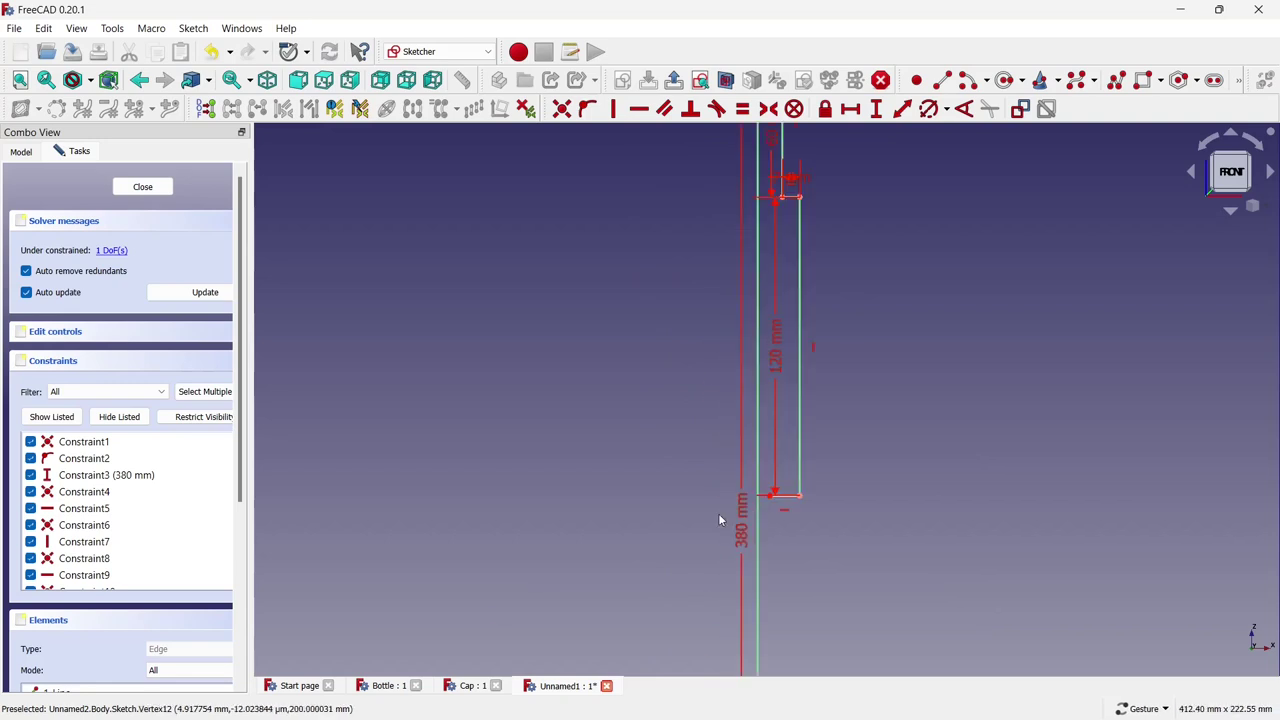
scroll(800, 490, up, 2)
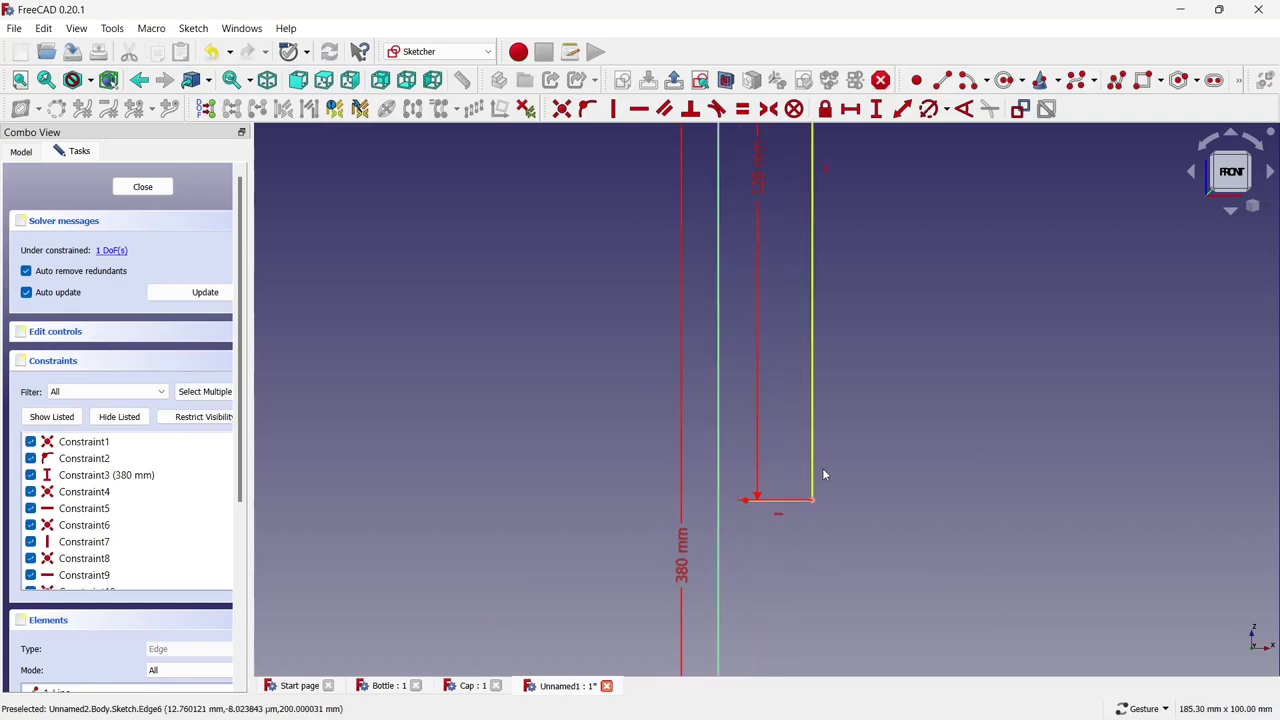
click(862, 112)
click(766, 499)
text(11)
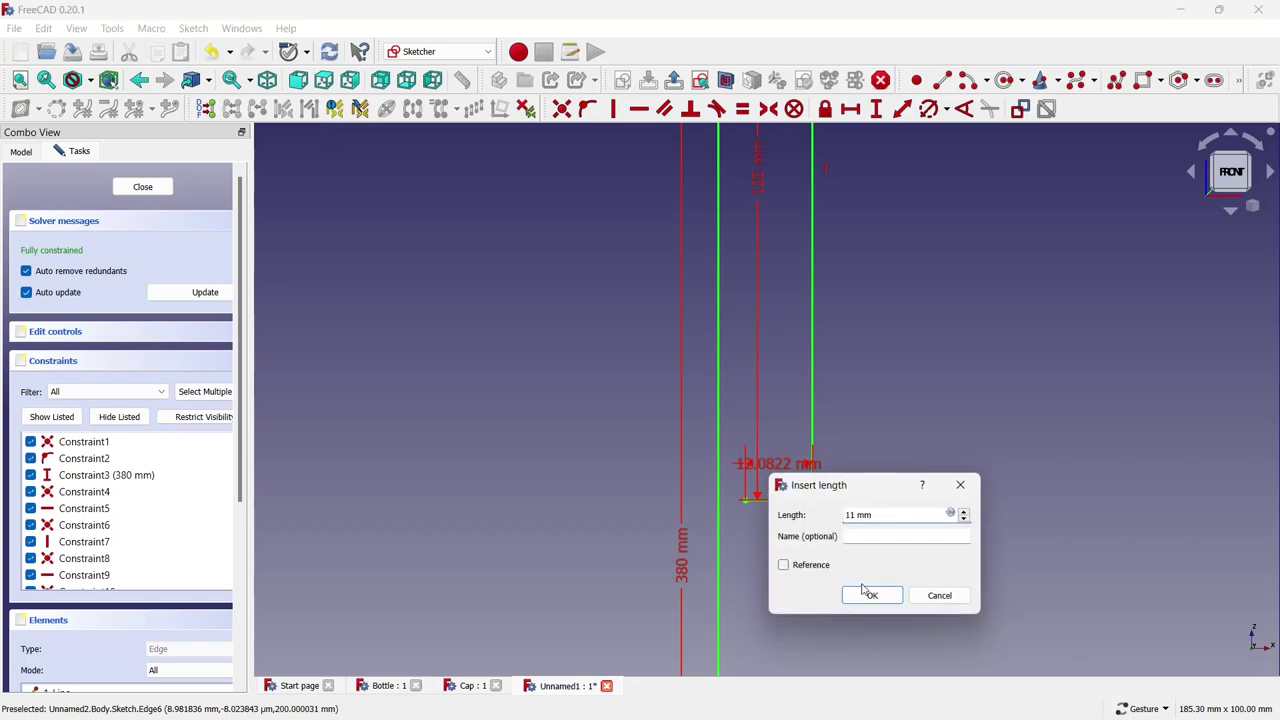
click(866, 594)
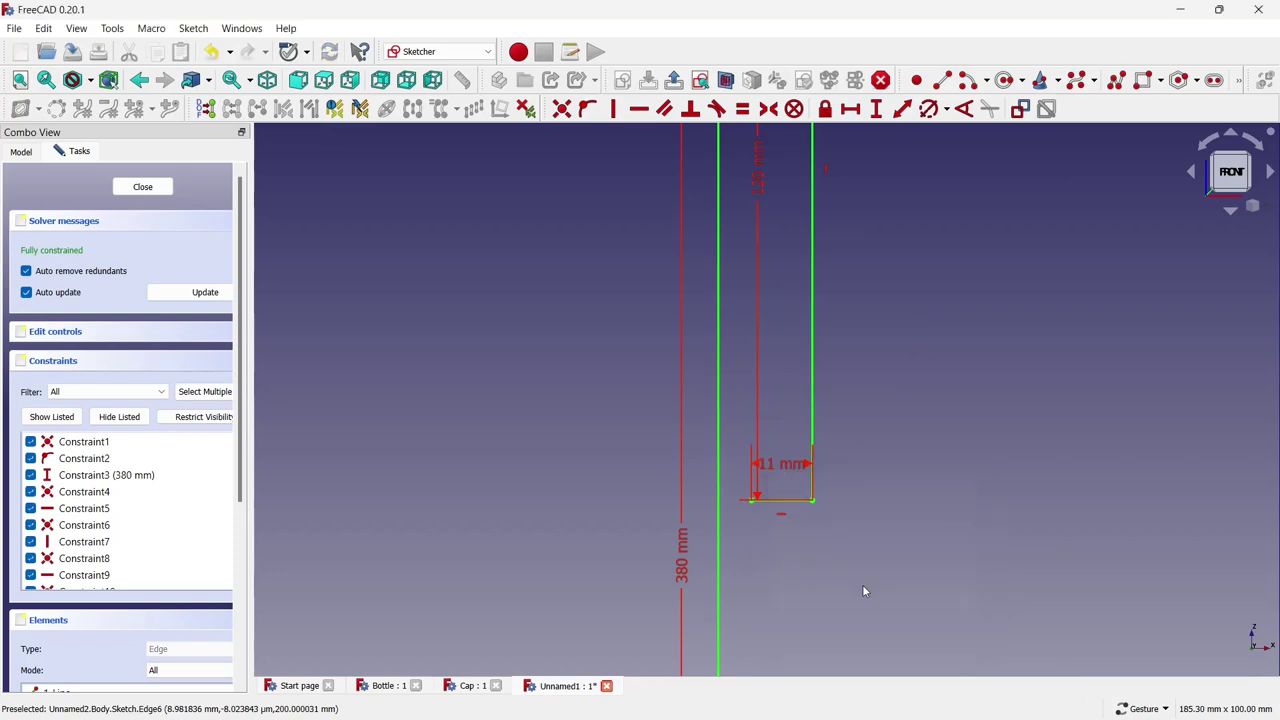
Draw a vertical line from the profile's end vertex down to the horizontal axis.
click(942, 80)
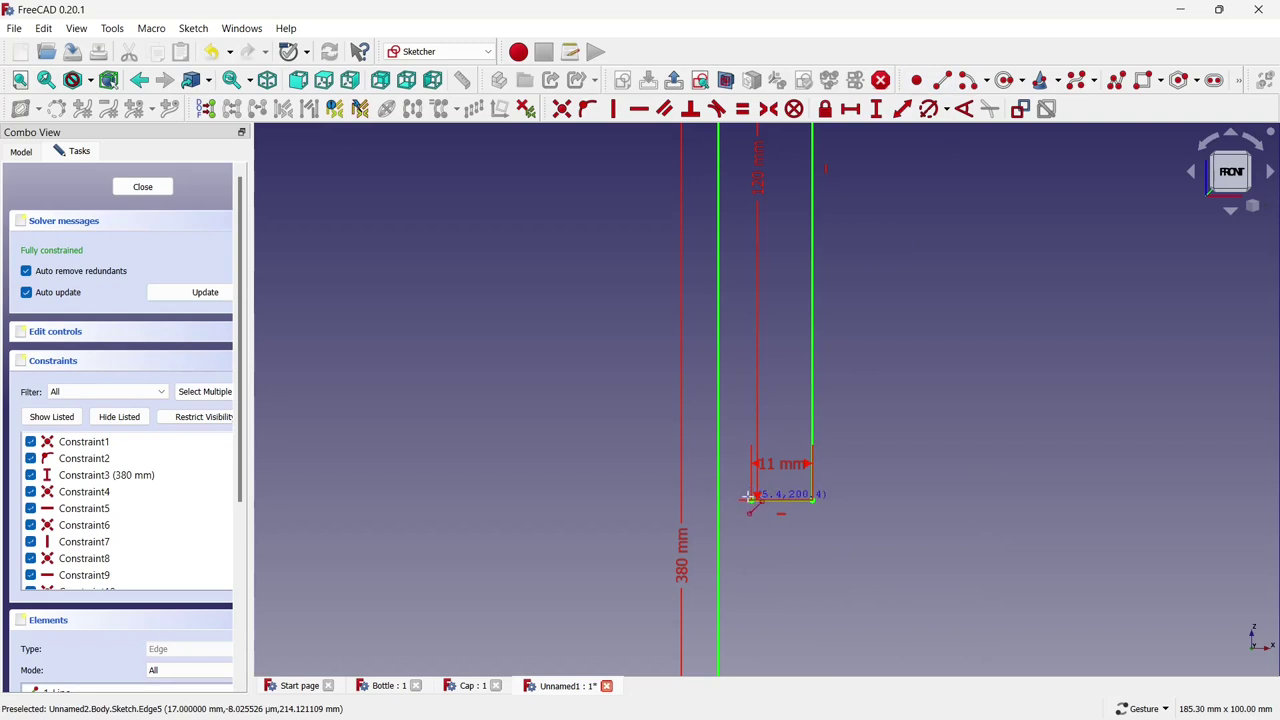
scroll(749, 374, down, 3)
scroll(749, 374, down, 4)
scroll(740, 373, down, 3)
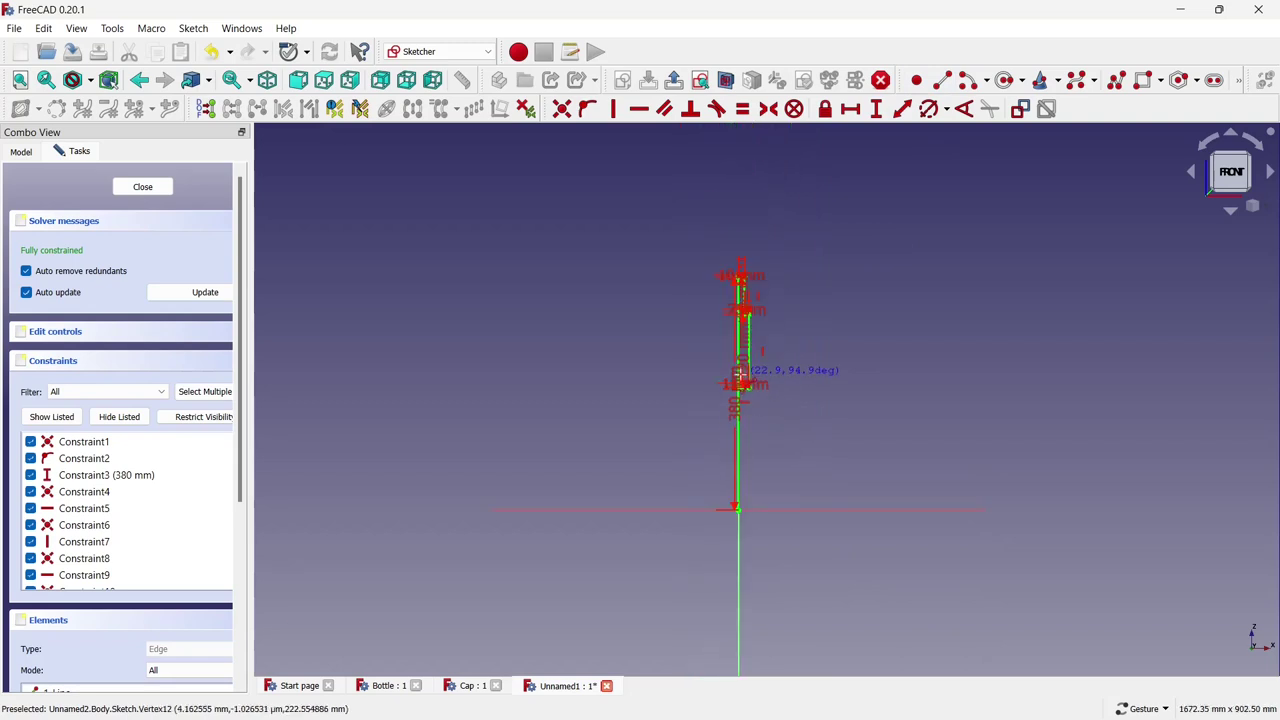
click(740, 373)
scroll(748, 528, up, 3)
click(727, 516)
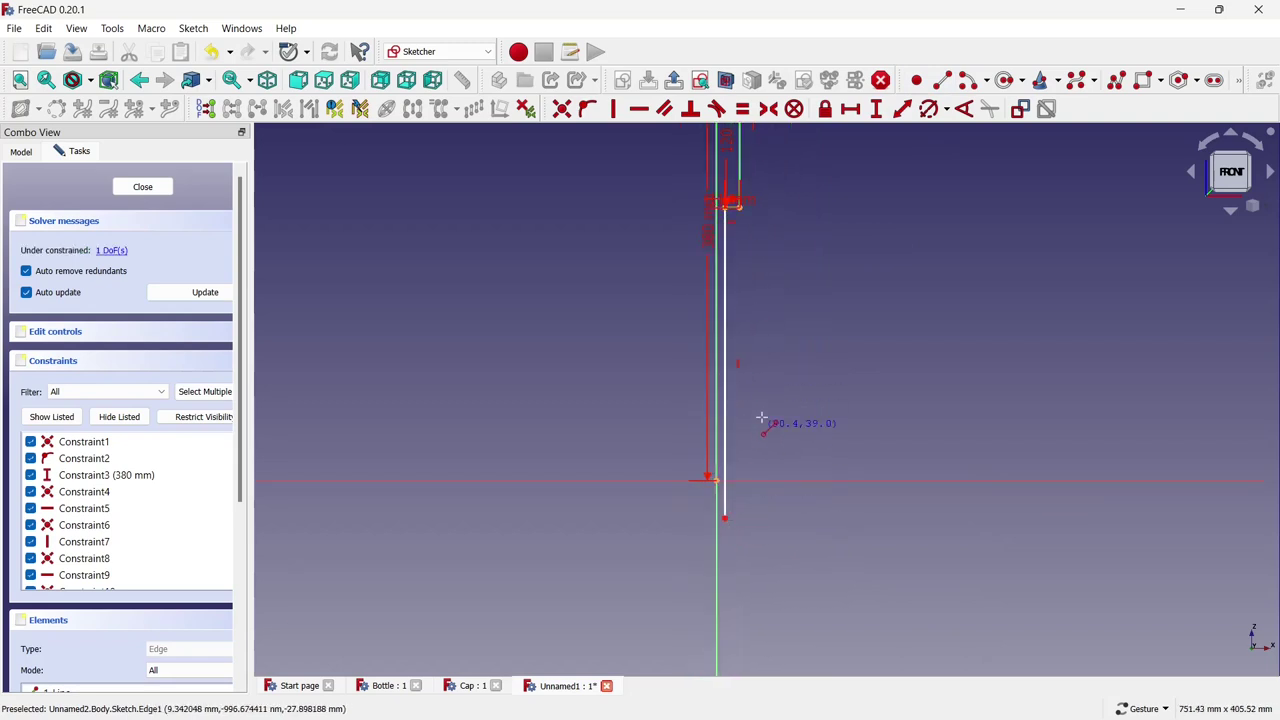
scroll(754, 451, up, 2)
scroll(714, 500, up, 2)
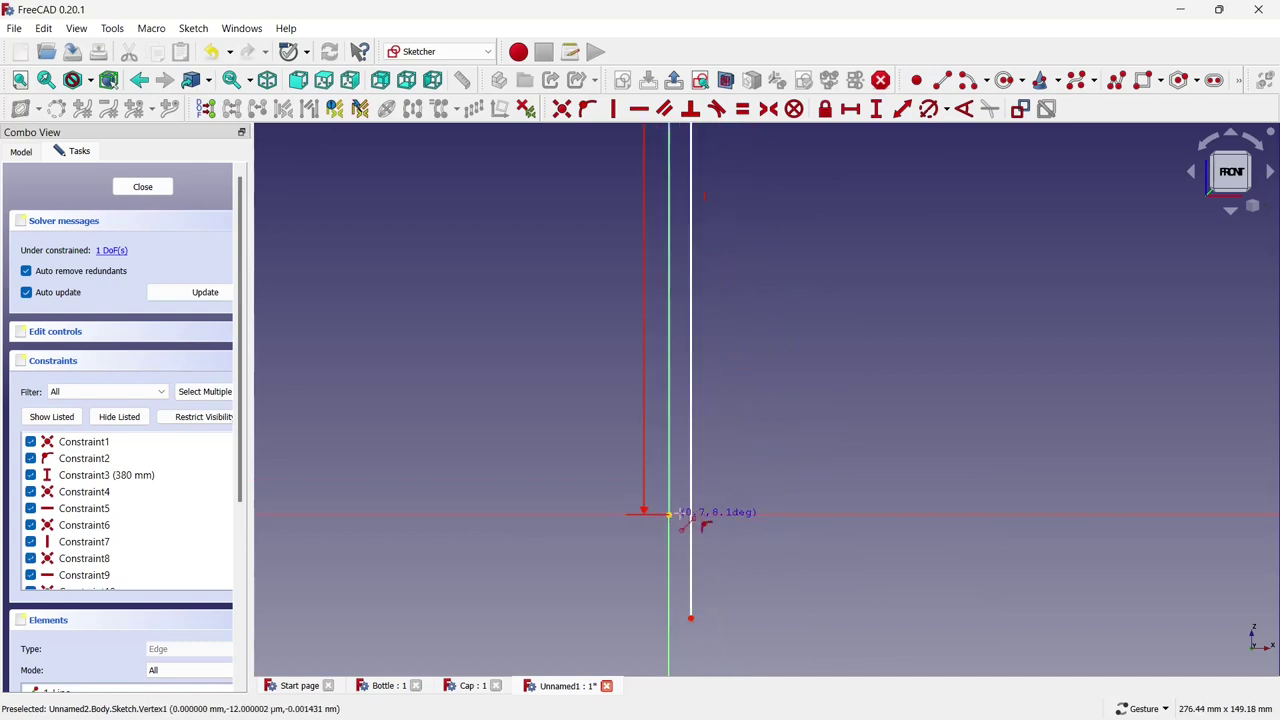
click(712, 516)
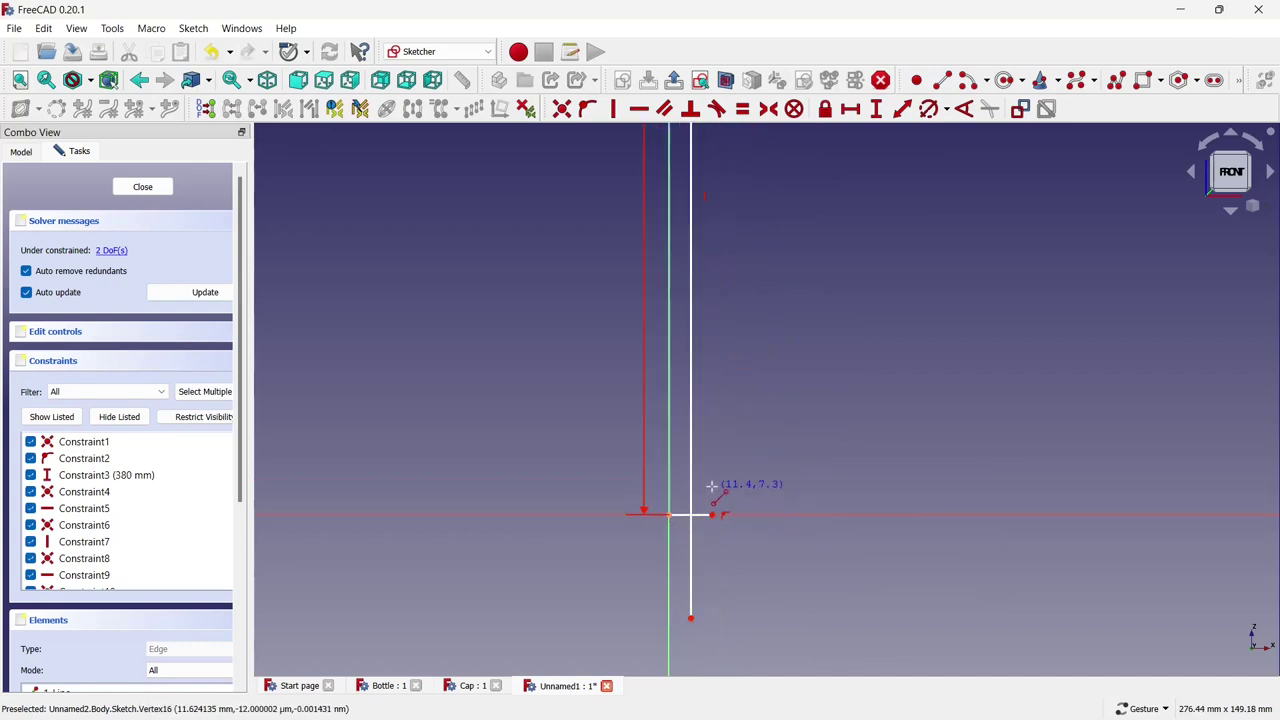
scroll(722, 477, down, 5)
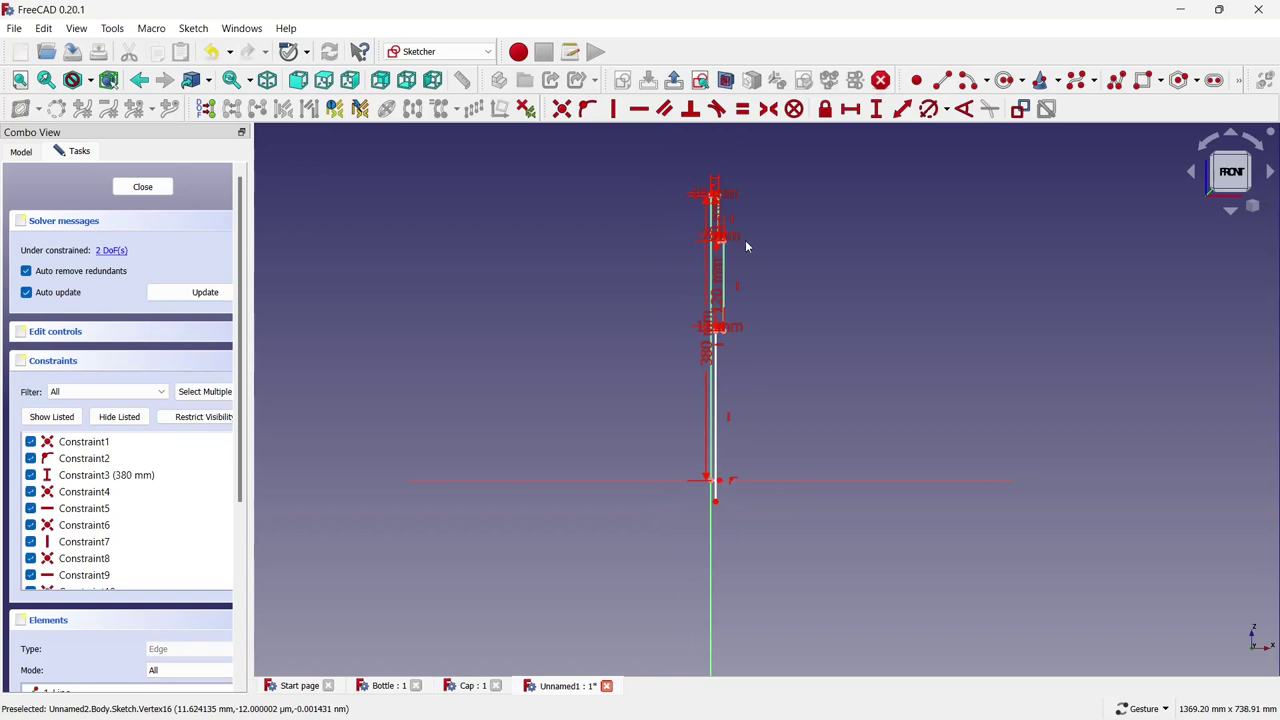
scroll(703, 270, up, 2)
scroll(700, 265, up, 2)
scroll(708, 212, up, 2)
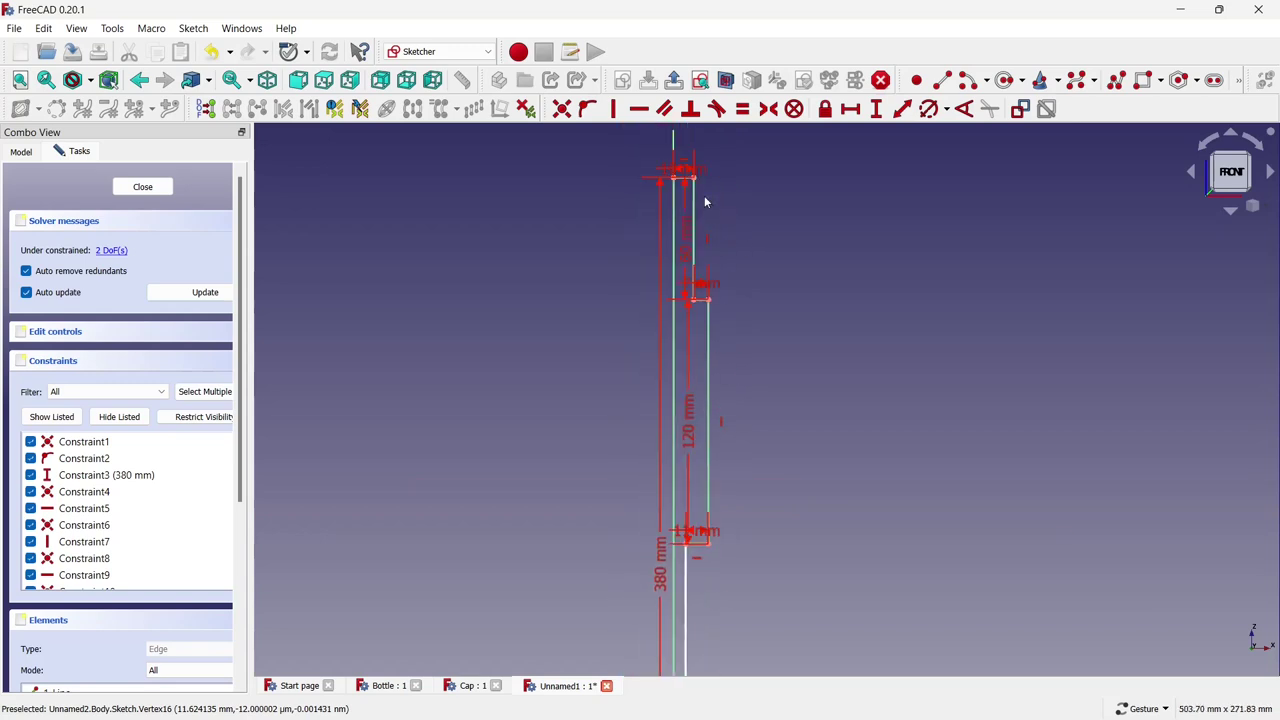
scroll(704, 200, down, 3)
scroll(695, 637, up, 3)
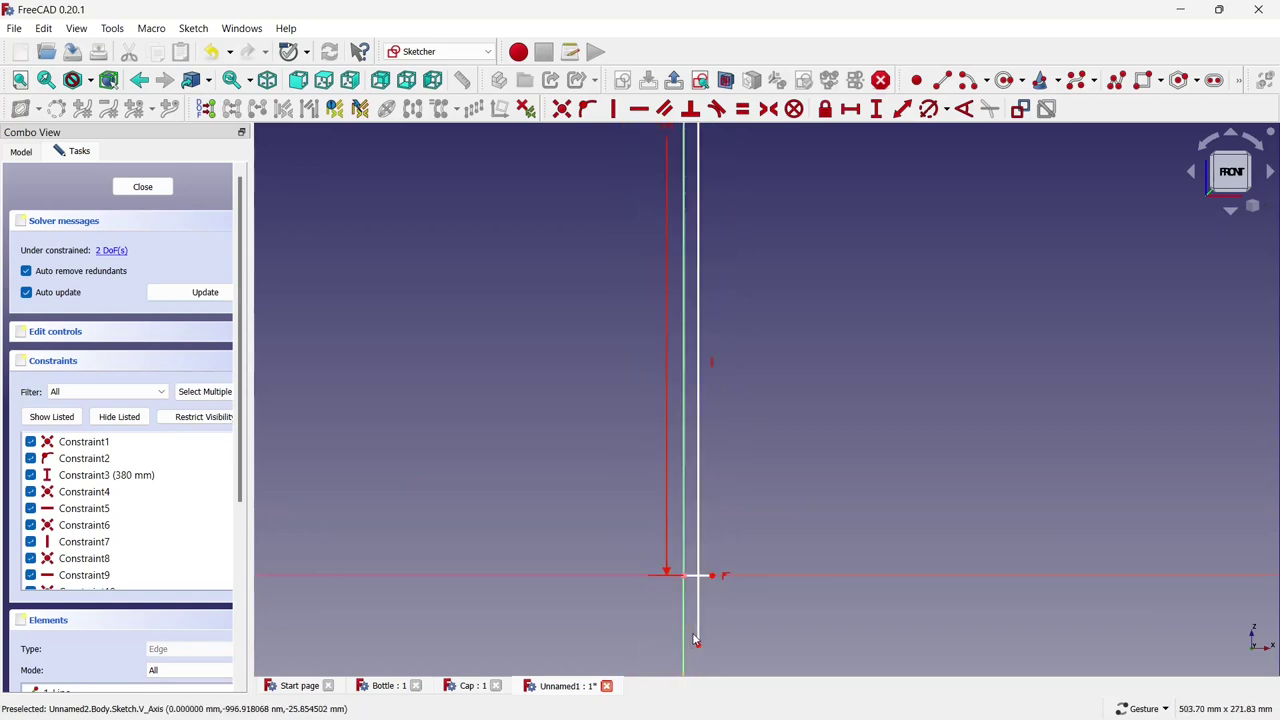
scroll(703, 600, up, 10)
scroll(743, 432, down, 2)
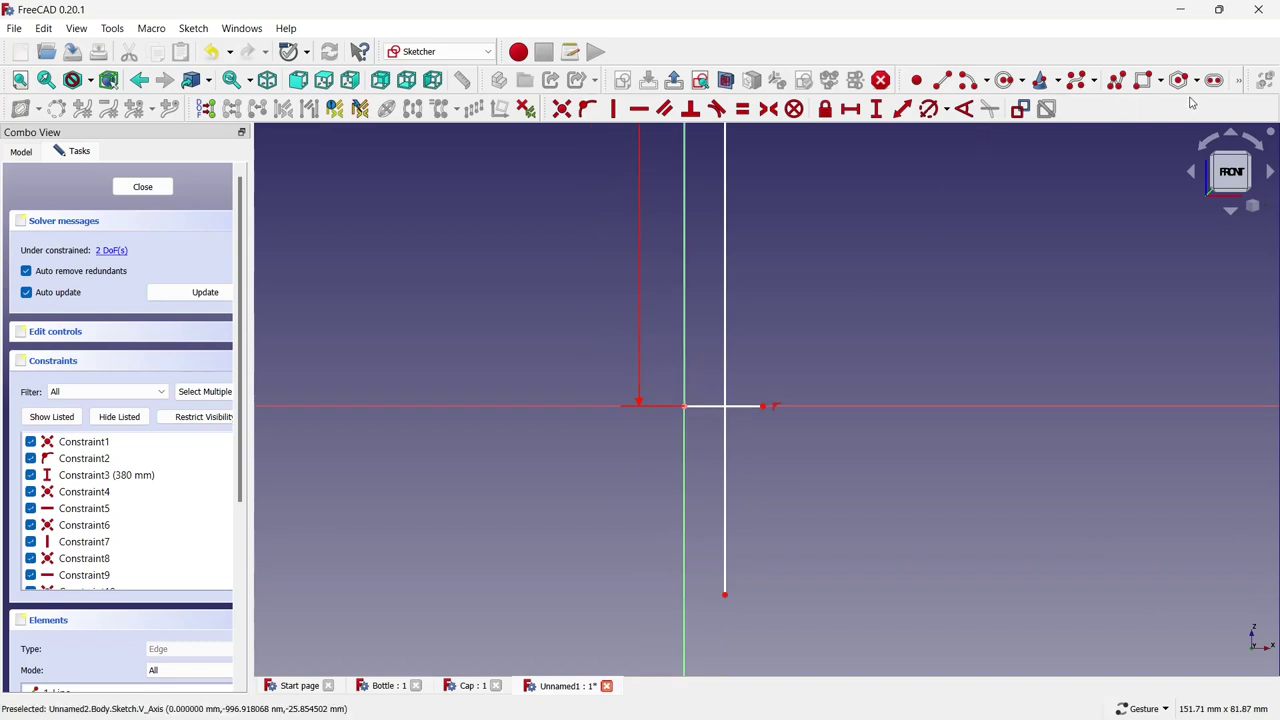
Pick the Extend tool from the toolbar overflow to lengthen the vertical edge.
click(1238, 80)
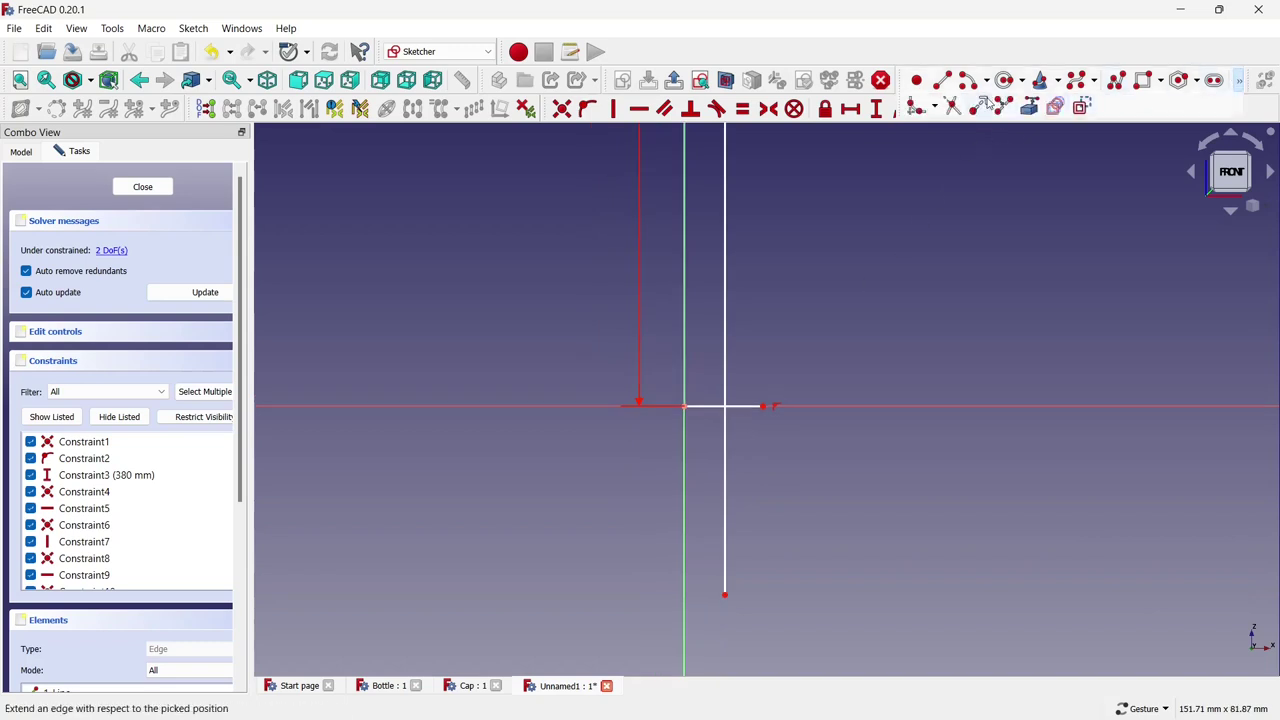
click(989, 106)
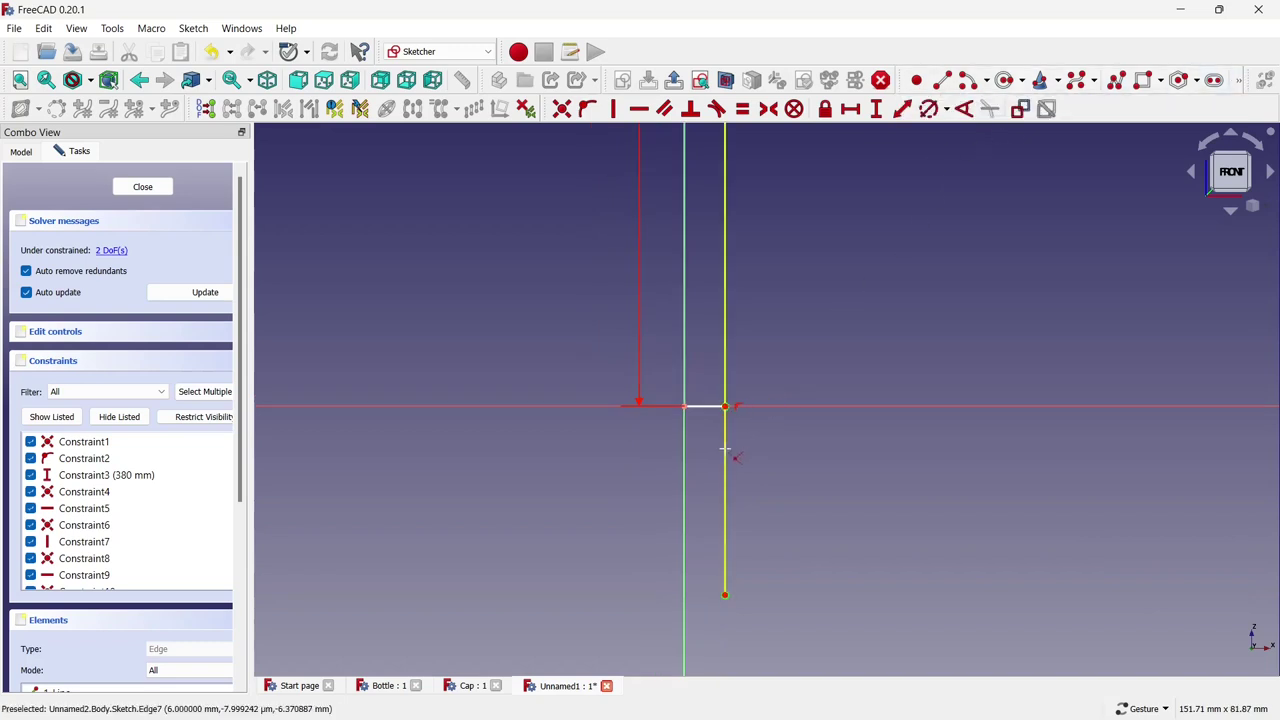
scroll(727, 455, down, 2)
scroll(725, 451, down, 8)
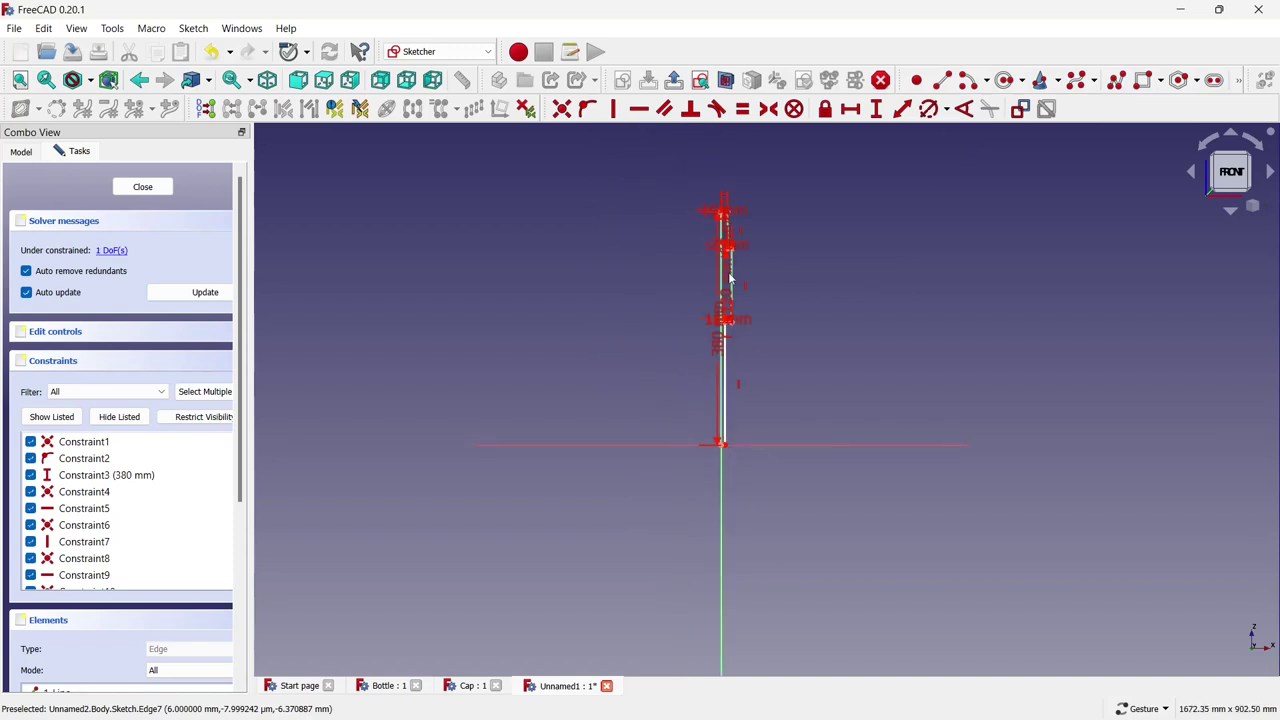
Revolve the pipe profile sketch a full 360° about the vertical sketch axis.
click(143, 187)
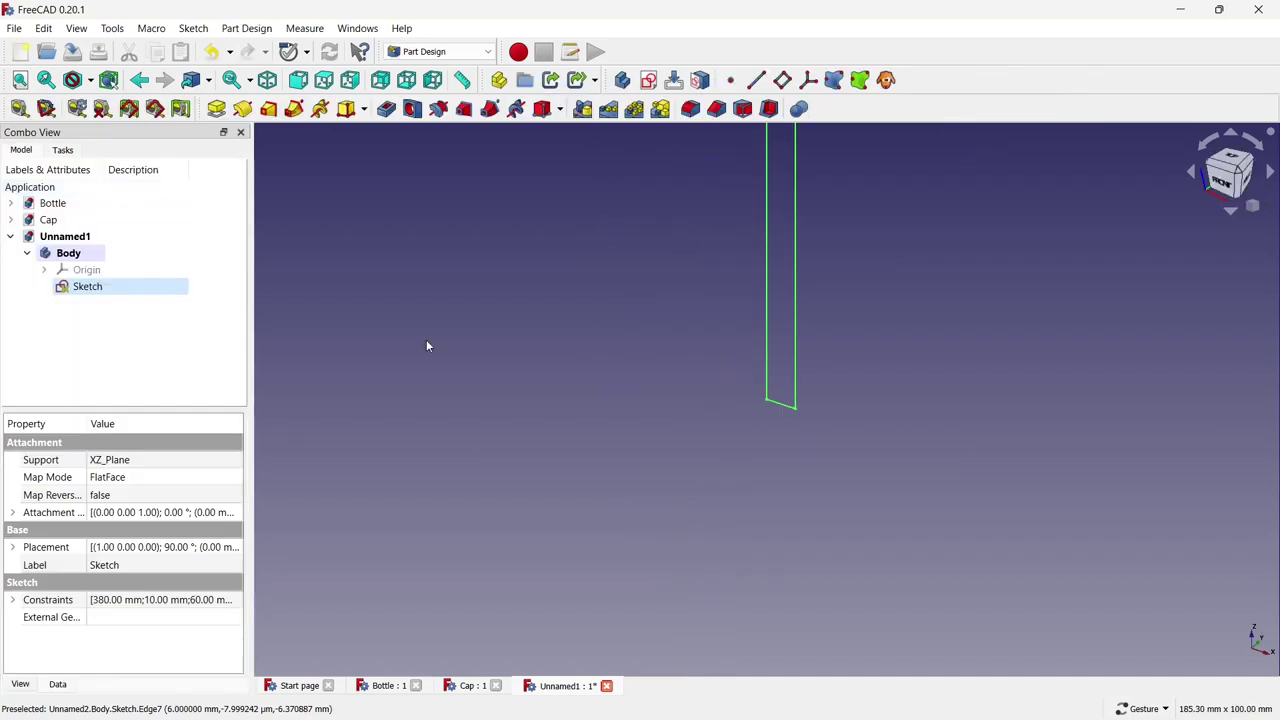
click(699, 531)
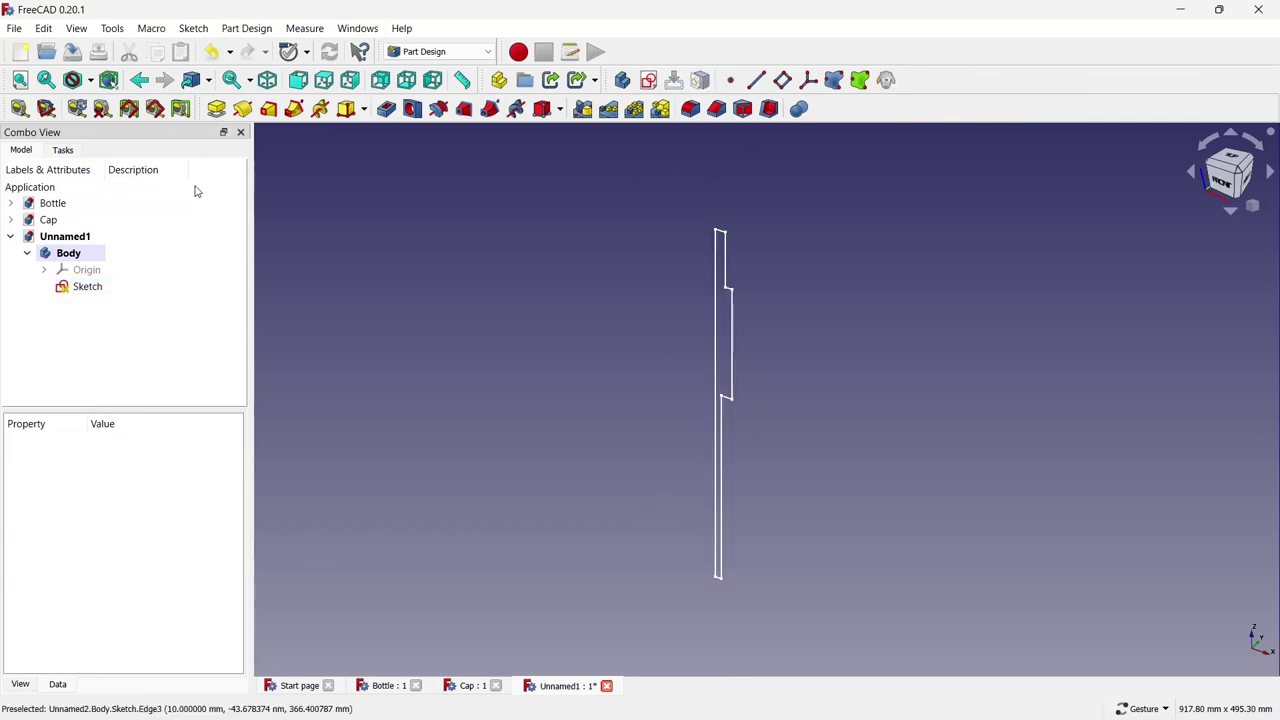
click(126, 287)
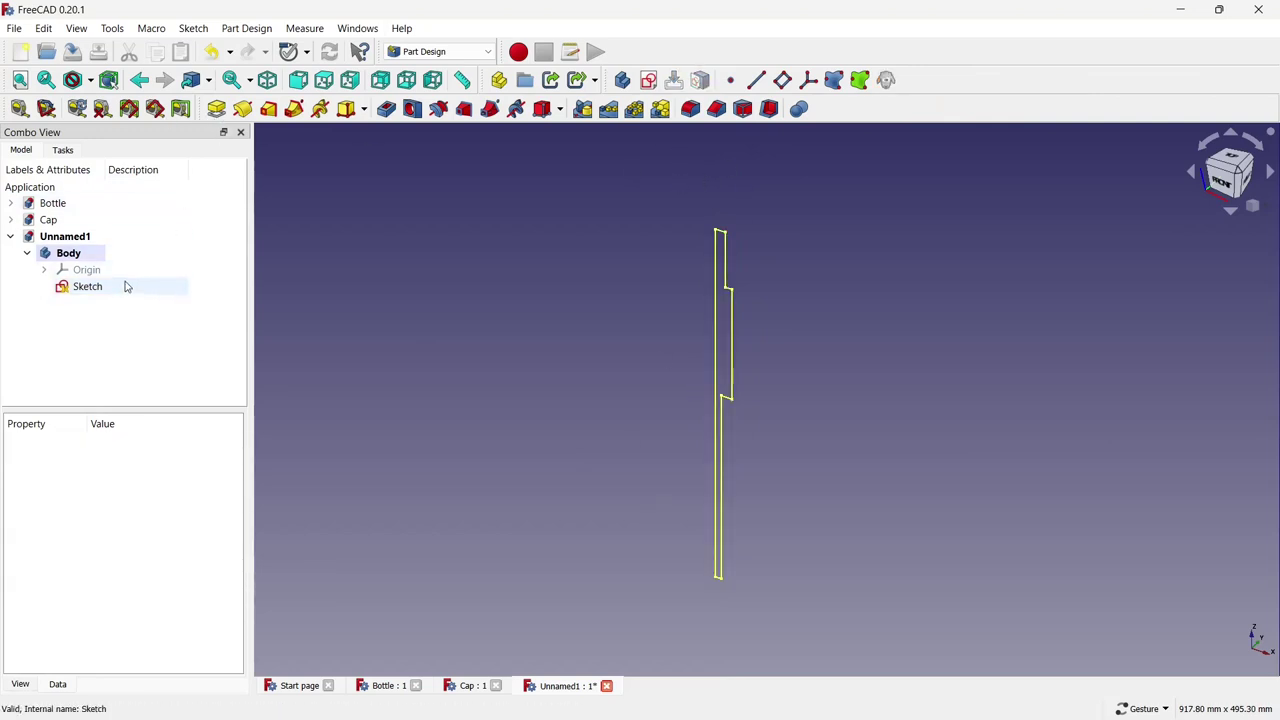
click(250, 104)
scroll(606, 250, down, 2)
scroll(606, 250, down, 1)
scroll(568, 371, up, 1)
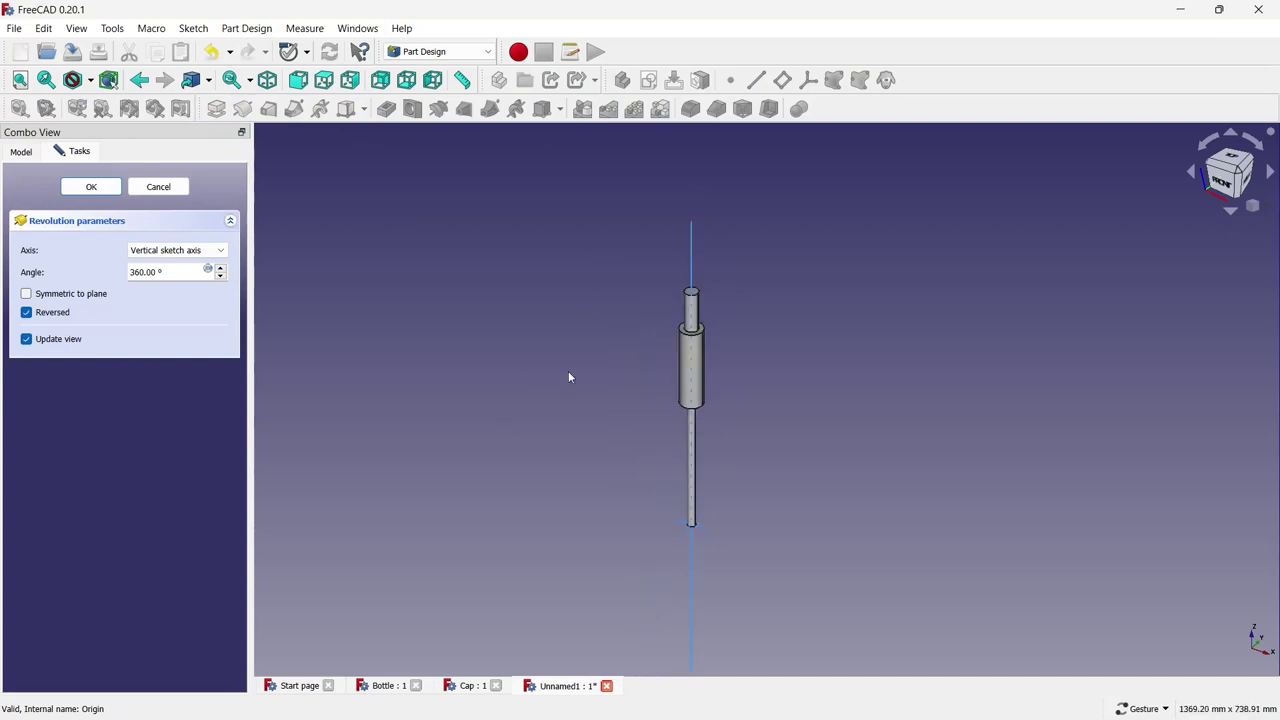
scroll(568, 371, up, 1)
click(91, 187)
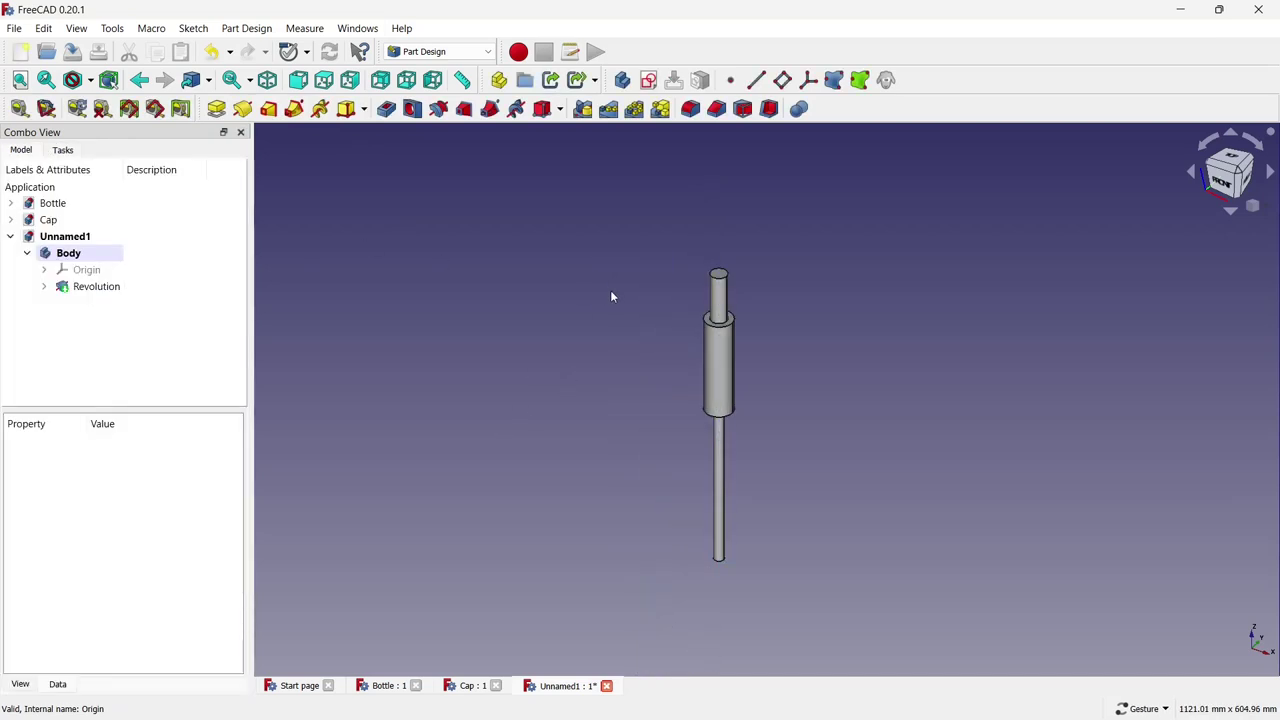
Save the document as 'Pipe'.
key(ctrl+s)
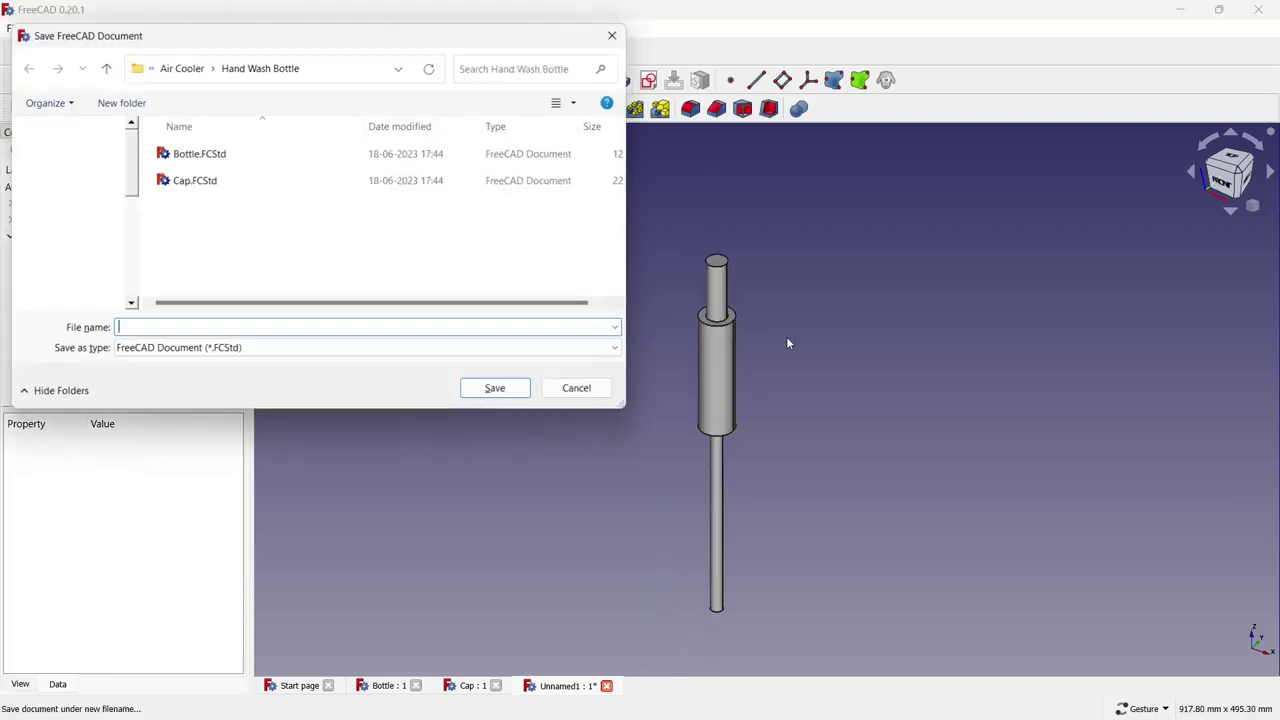
text(Pipe)
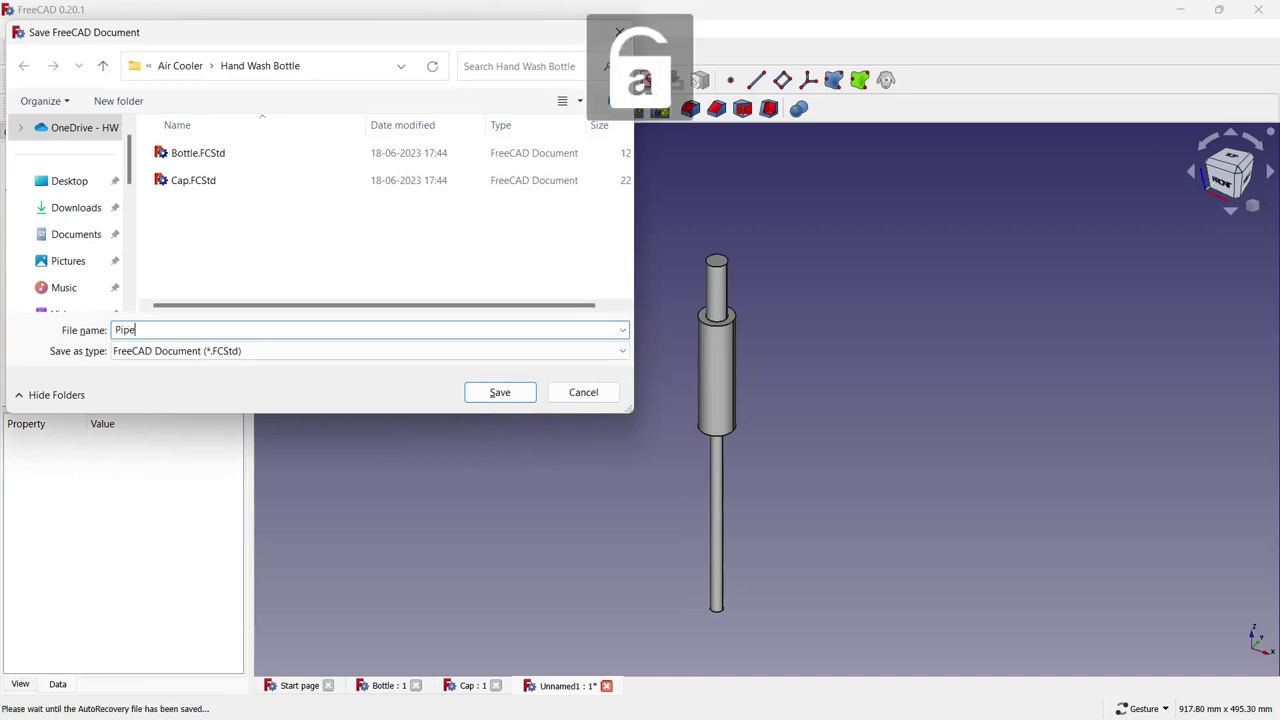
click(500, 392)
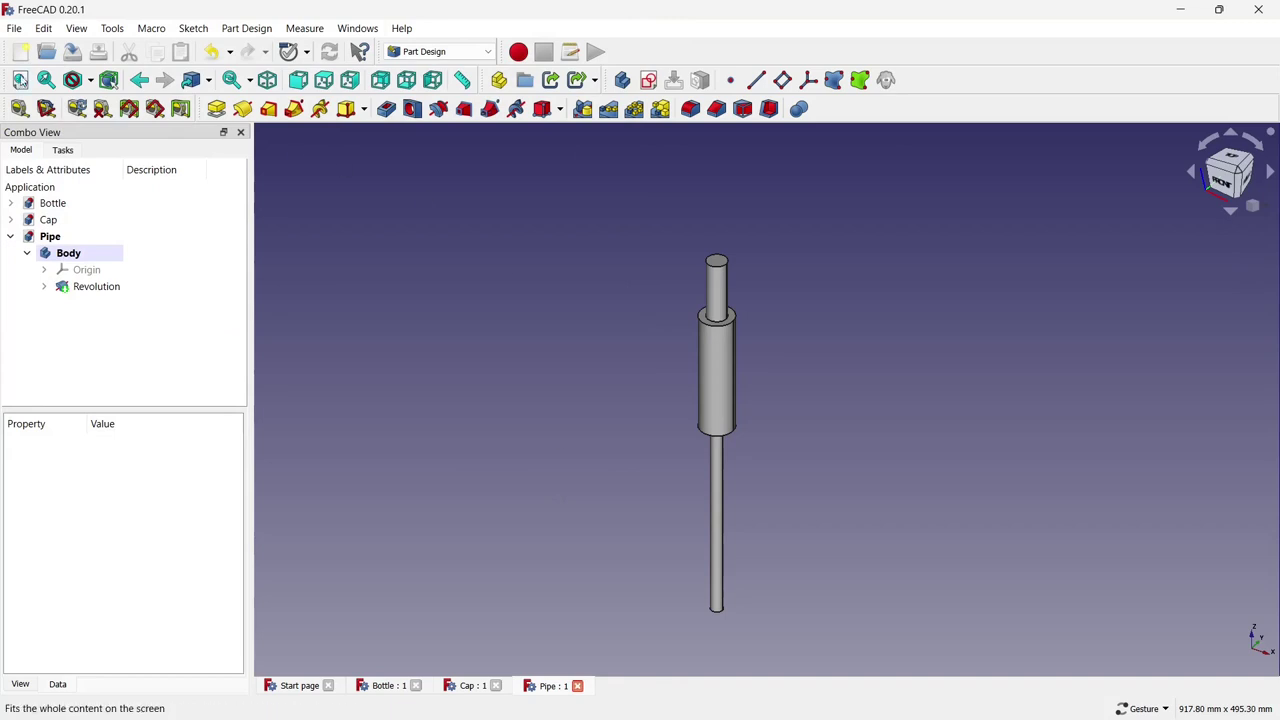
Start a new document and create a sketch on the XZ plane.
click(20, 51)
click(648, 80)
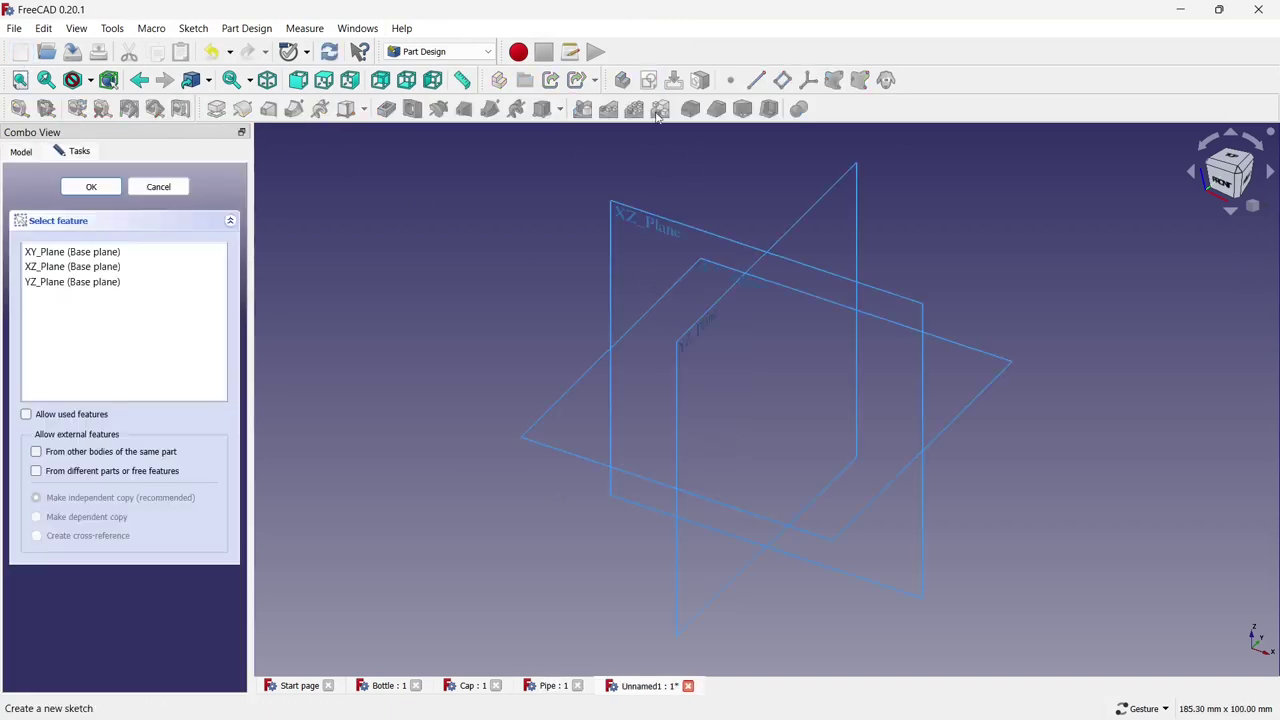
click(688, 218)
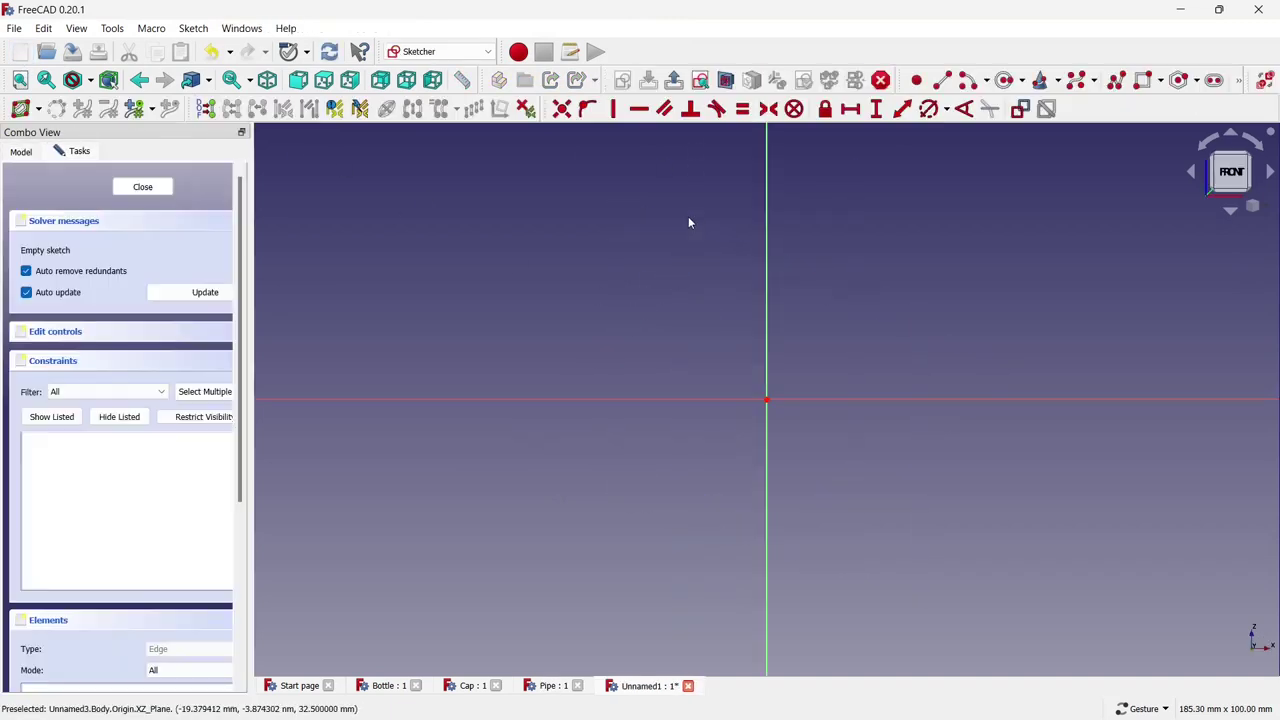
Draw a slanted line from the origin and constrain its length to 30 mm.
click(941, 80)
click(766, 400)
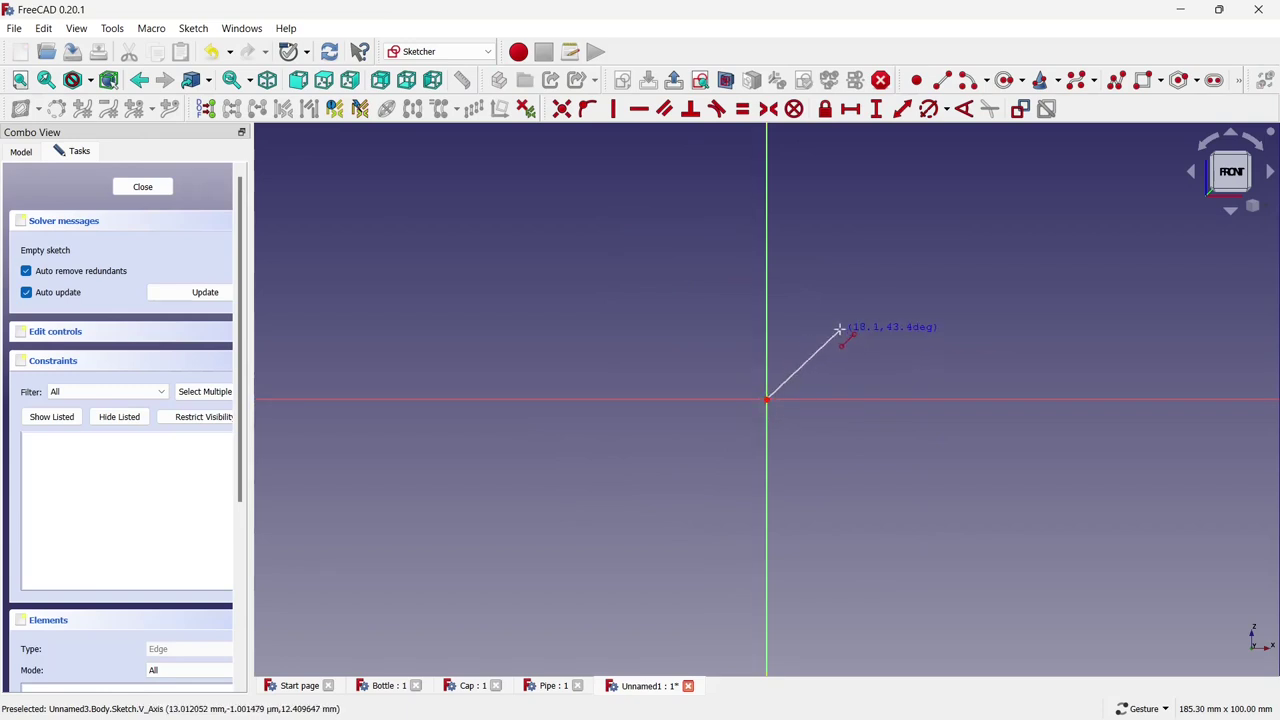
click(838, 331)
click(901, 108)
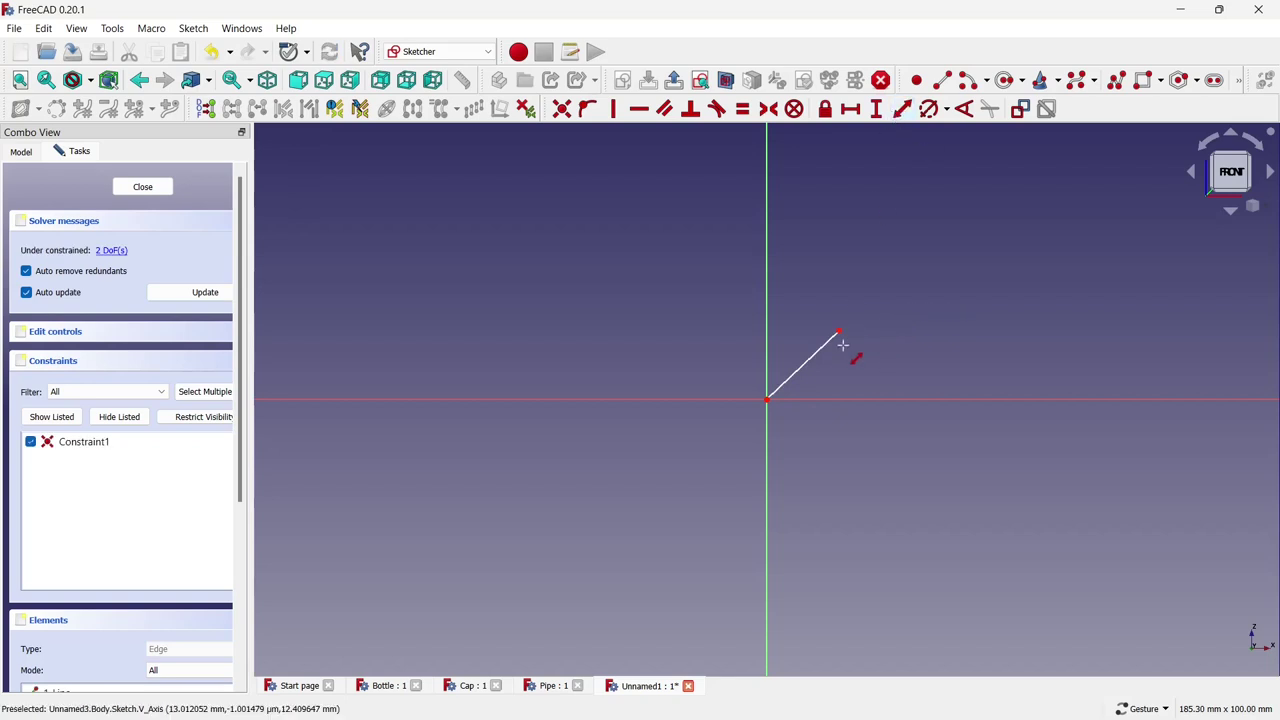
click(826, 342)
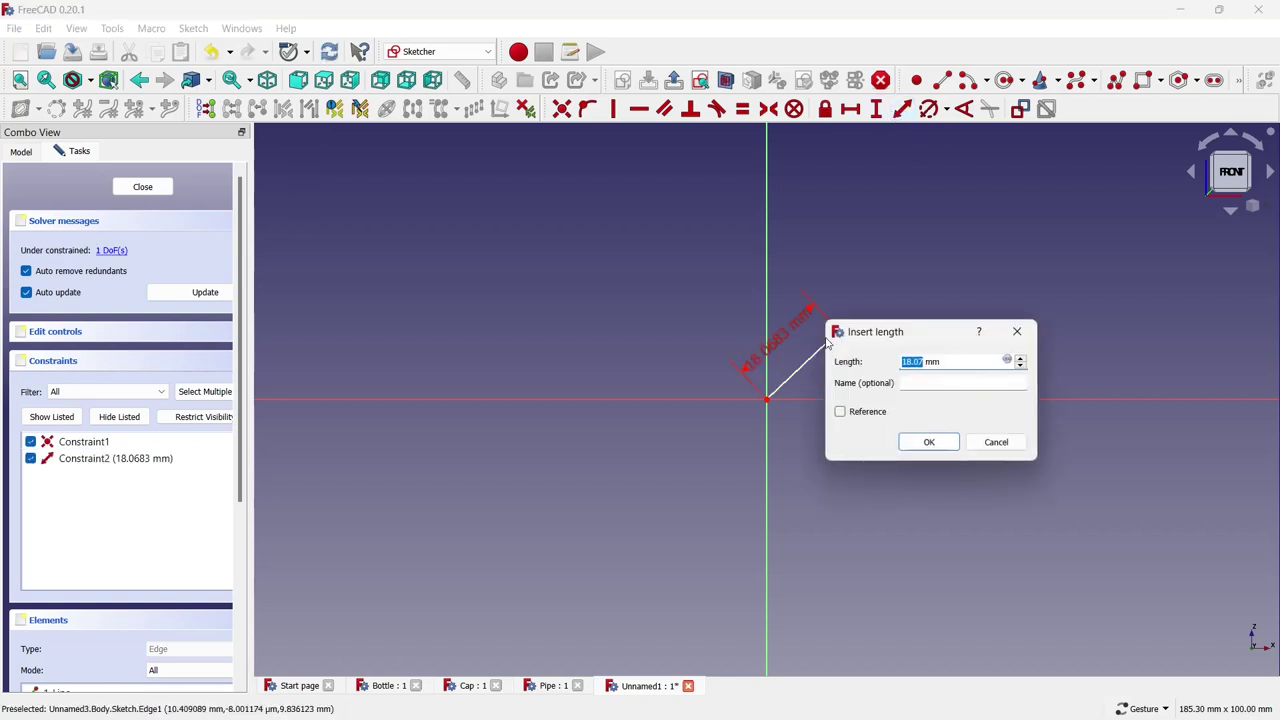
click(929, 442)
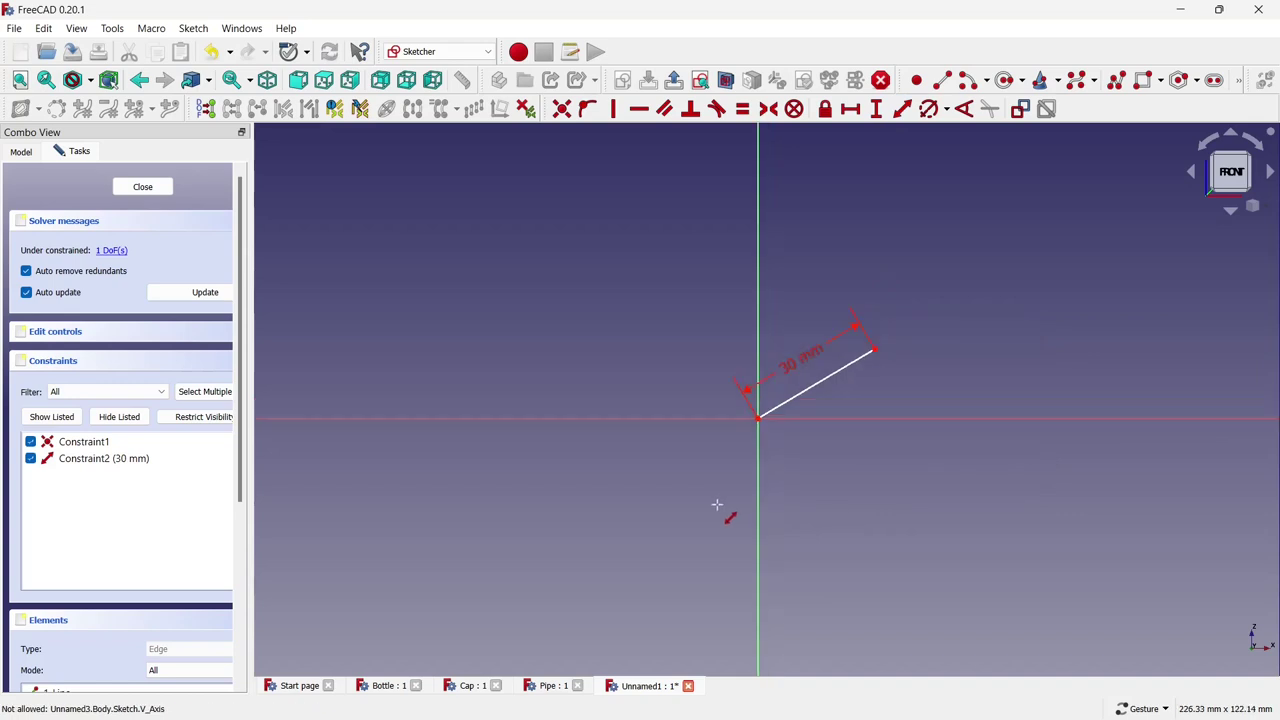
scroll(921, 322, up, 3)
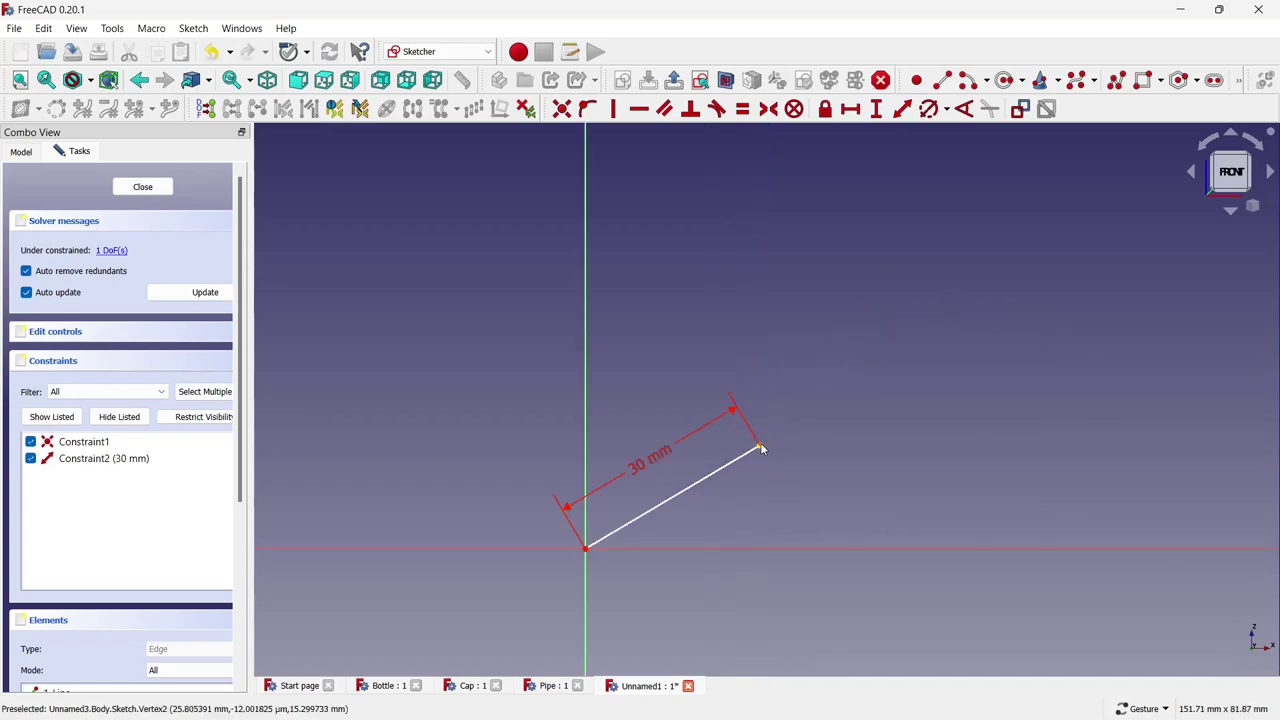
Steepen the 30 mm line and draw the upper centre-point arc ending at its end.
drag(747, 449, 695, 408)
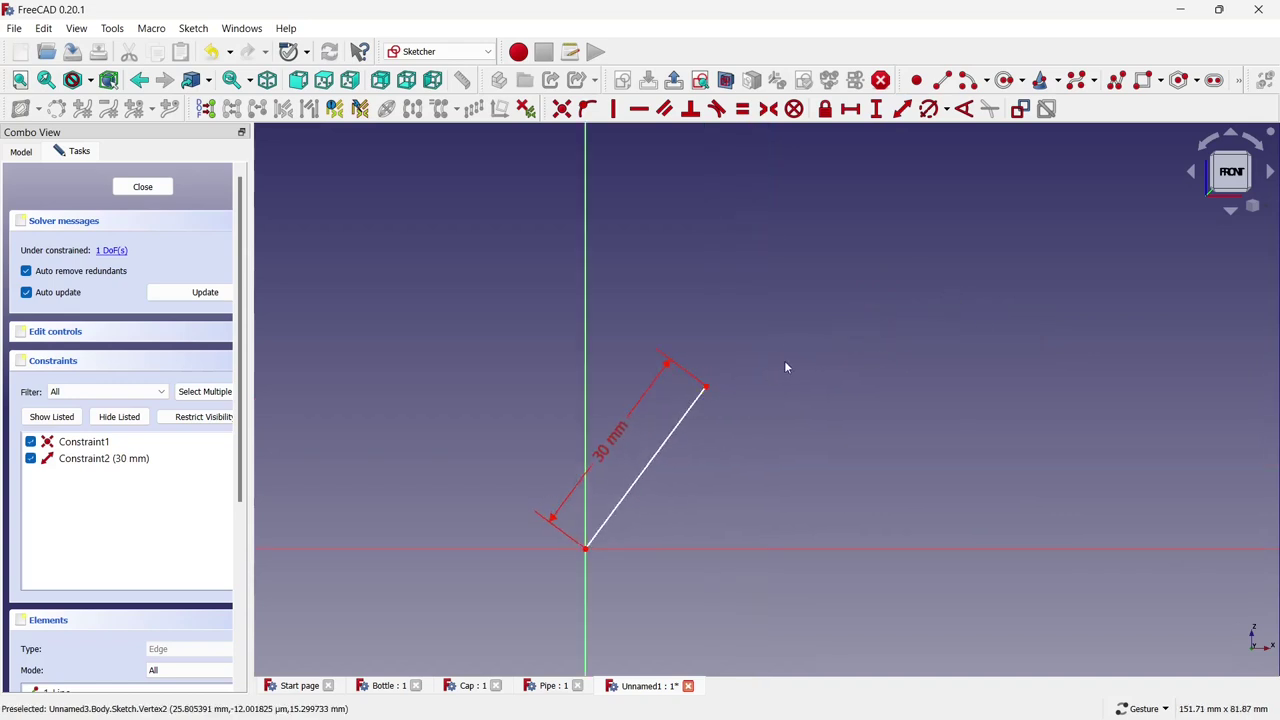
click(985, 84)
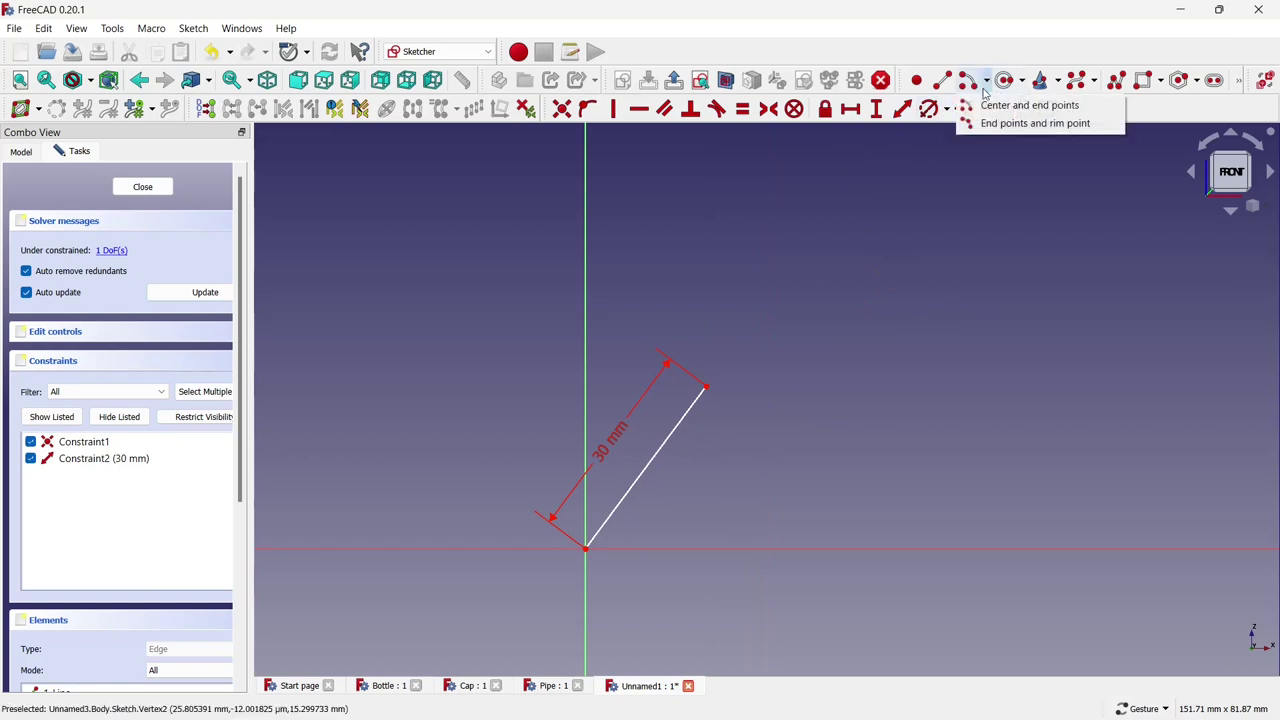
click(1000, 105)
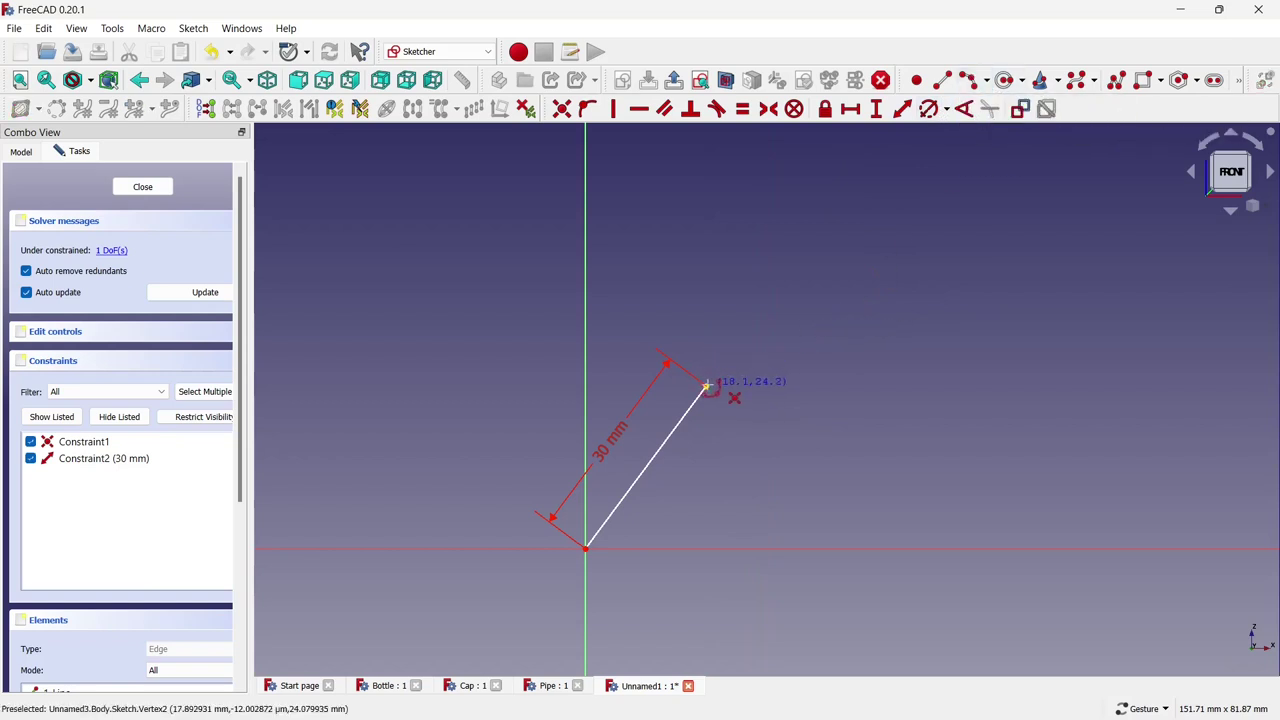
scroll(706, 386, down, 4)
click(832, 352)
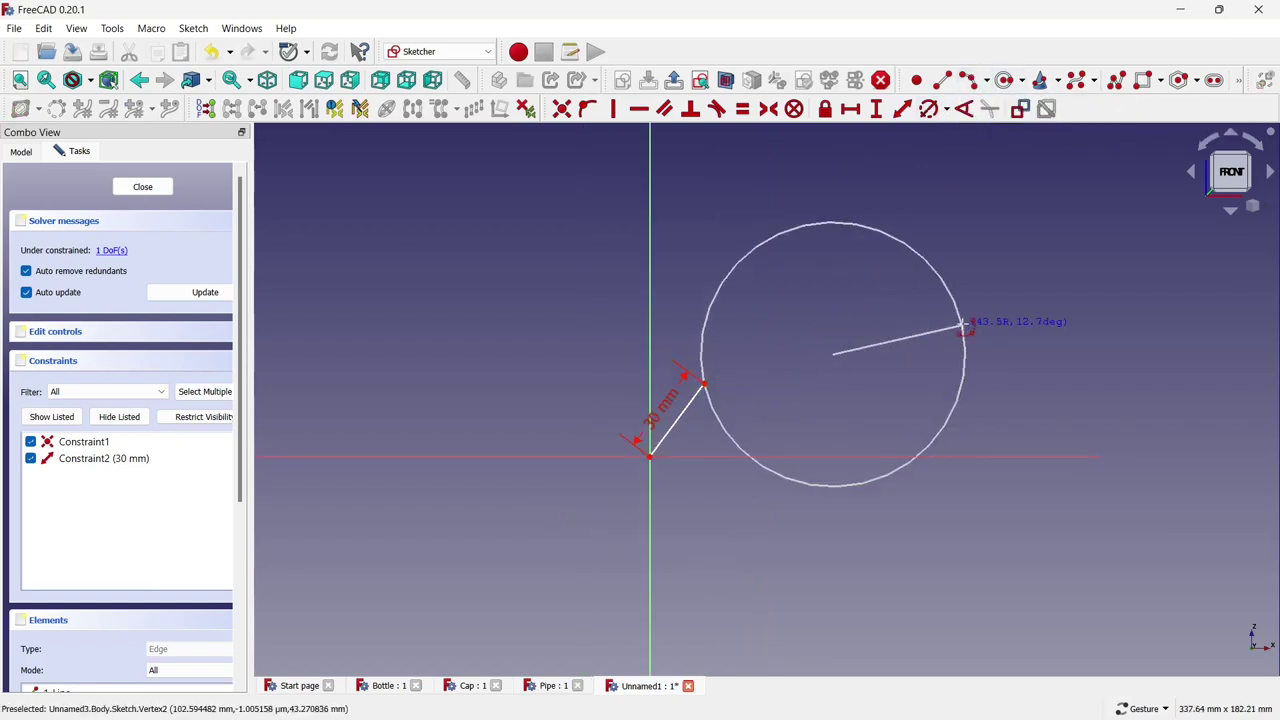
scroll(966, 324, down, 4)
scroll(1015, 321, up, 3)
scroll(1022, 322, up, 2)
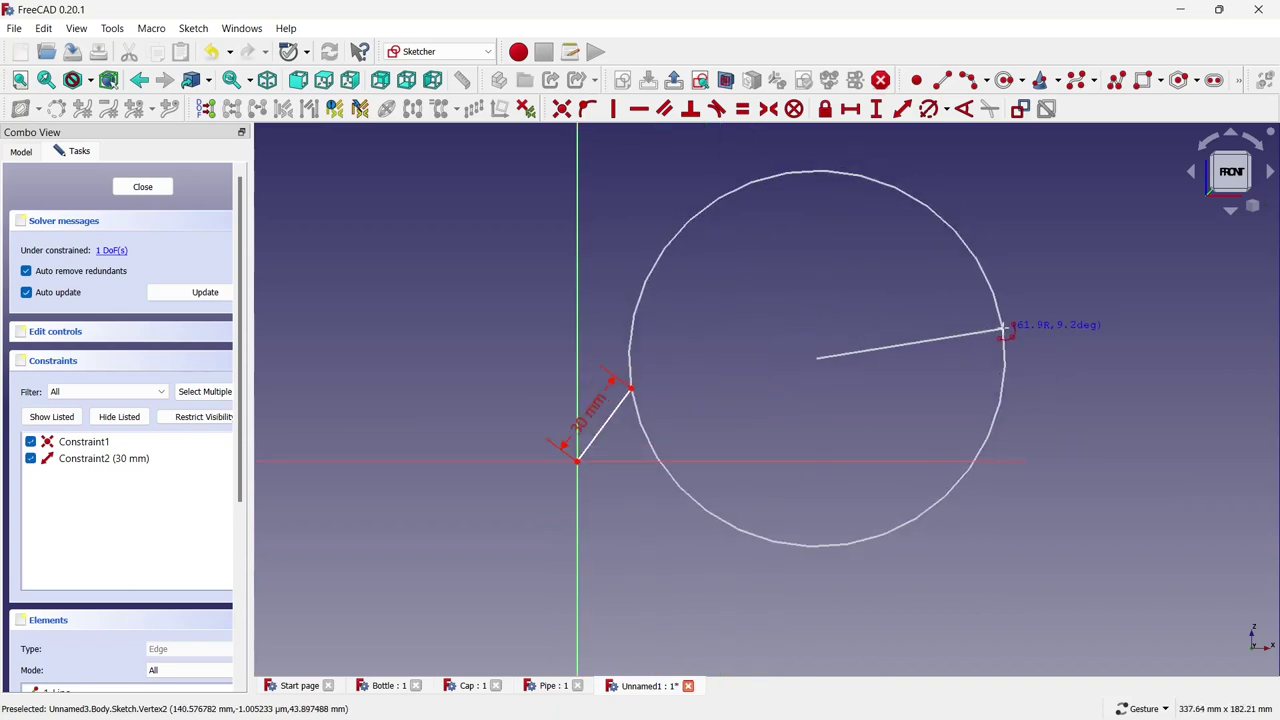
click(1004, 328)
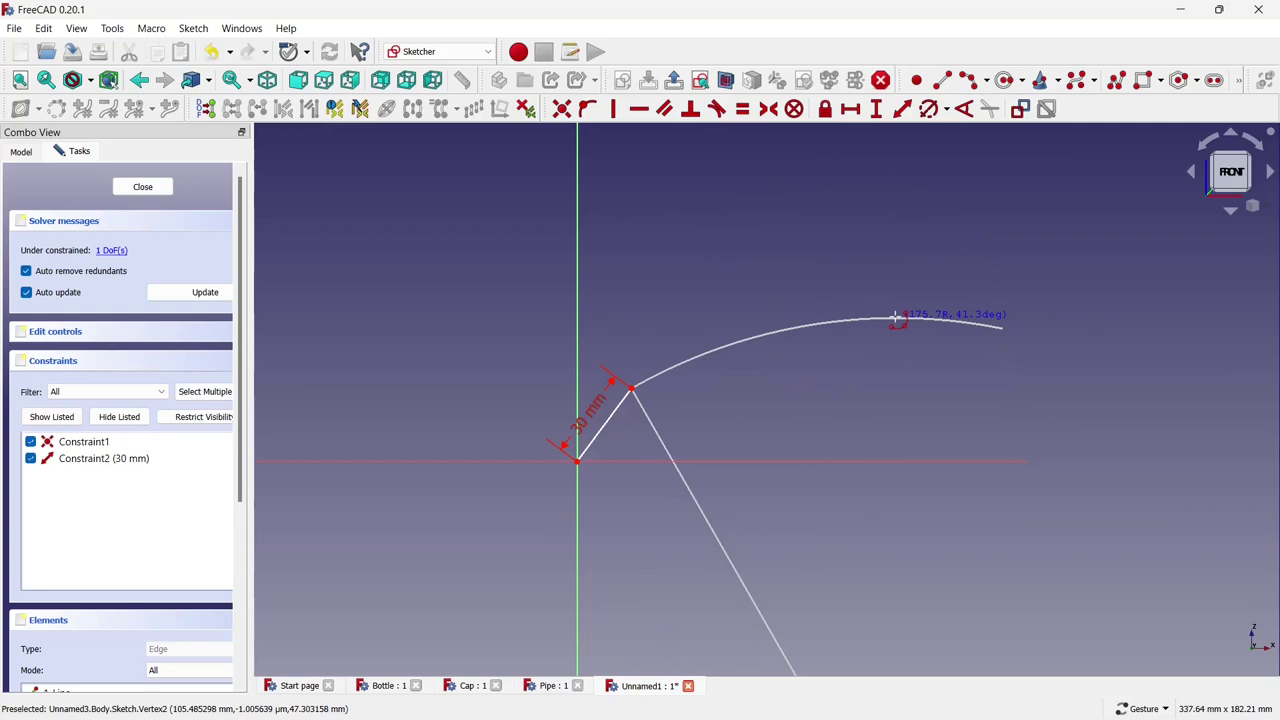
click(894, 320)
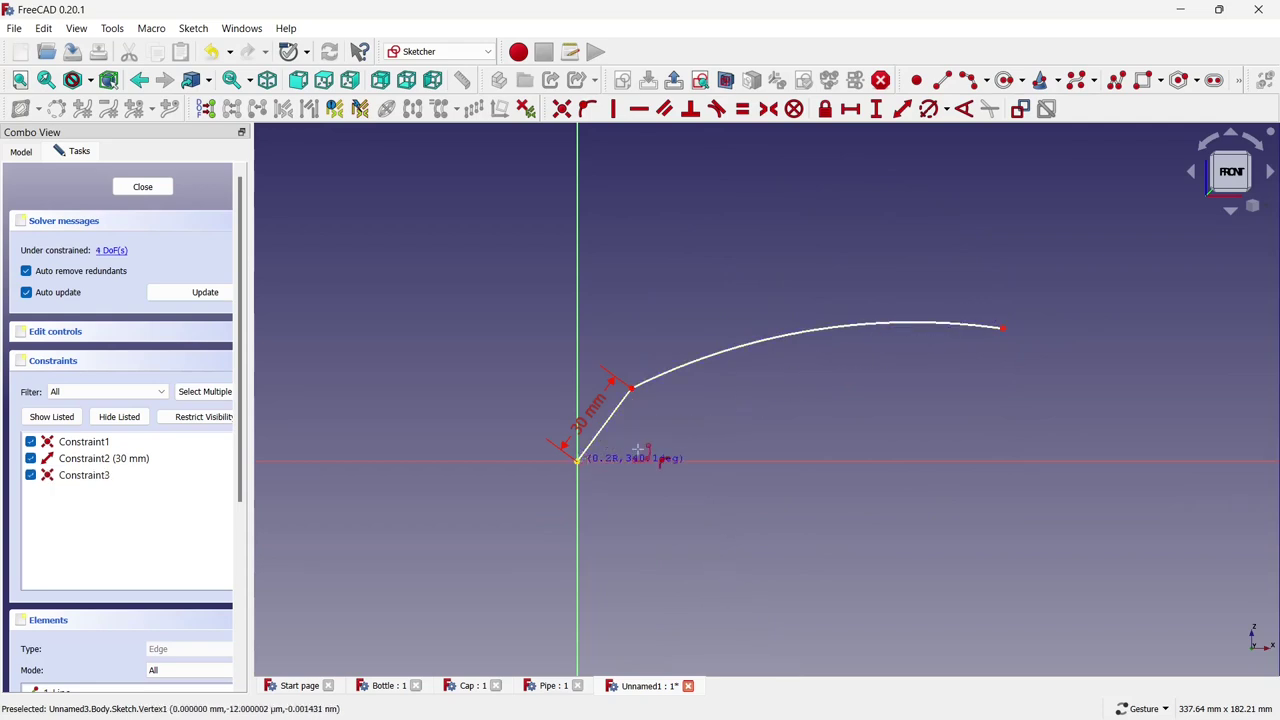
Draw the lower arc from the origin and adjust both arcs' free endpoints.
click(578, 460)
click(925, 447)
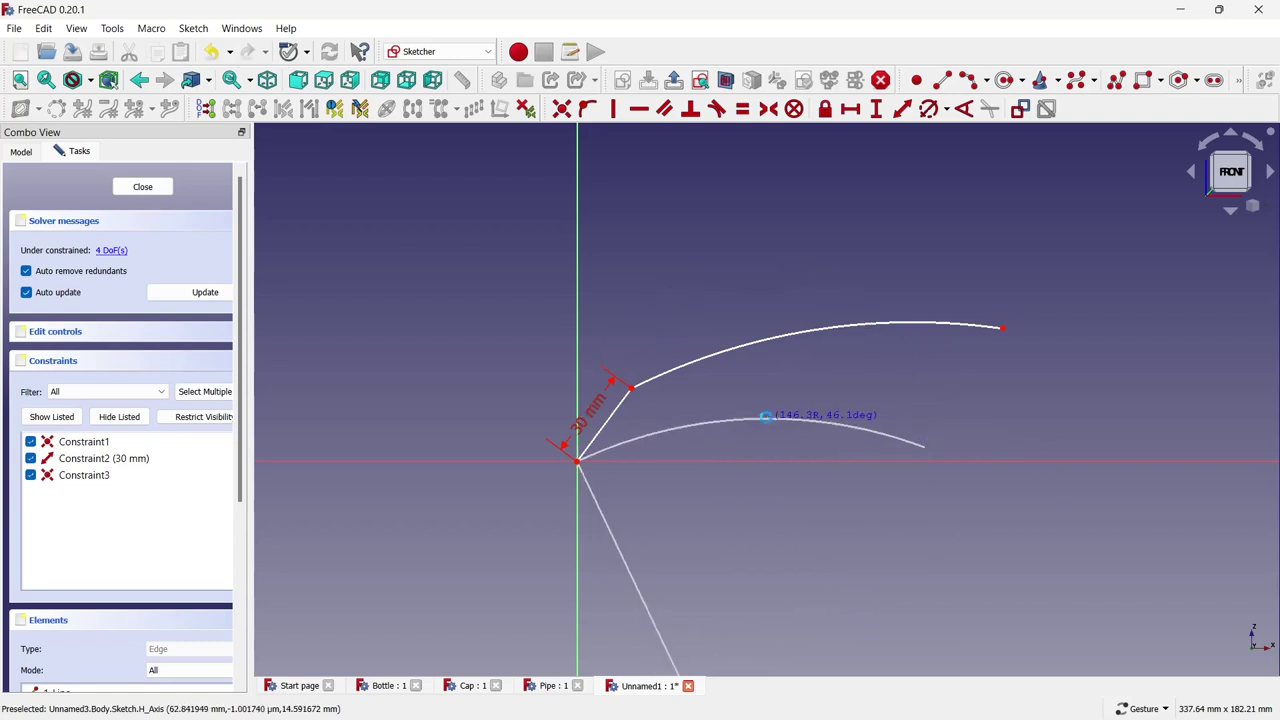
click(764, 417)
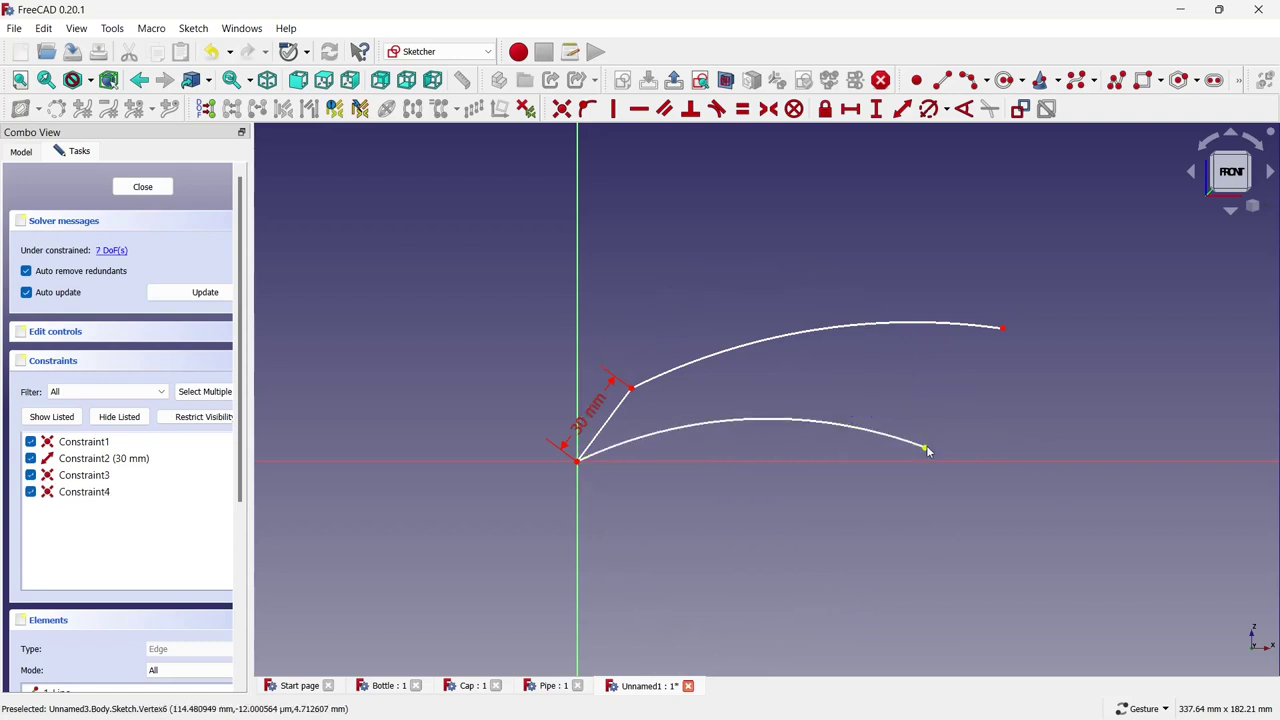
drag(928, 449, 938, 409)
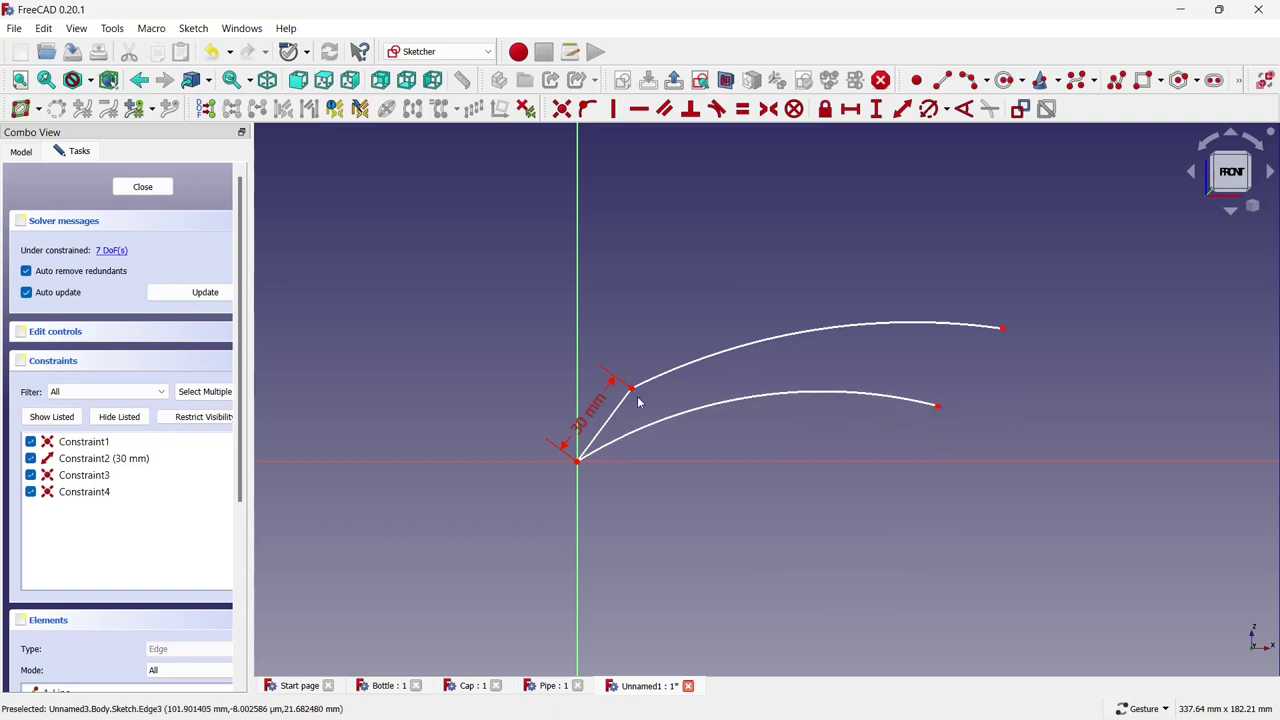
drag(631, 389, 612, 374)
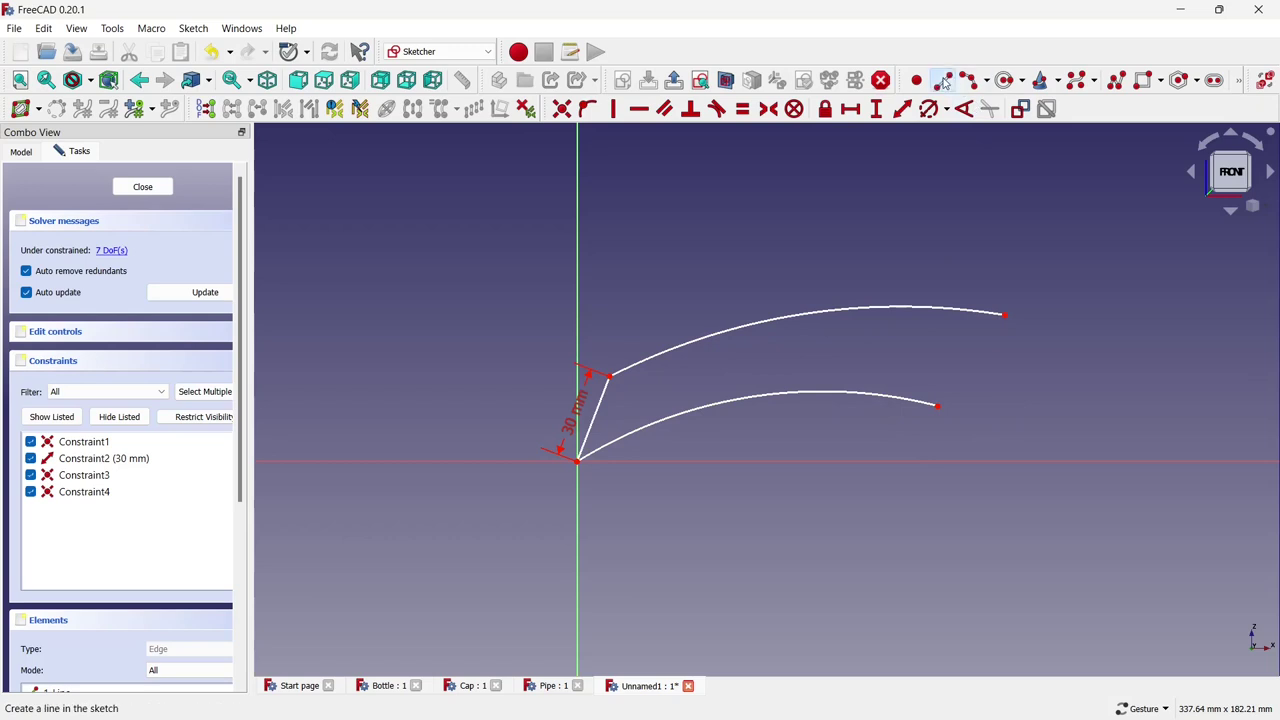
Join the arcs' free ends with a straight line and close the sketch.
click(942, 80)
click(1001, 315)
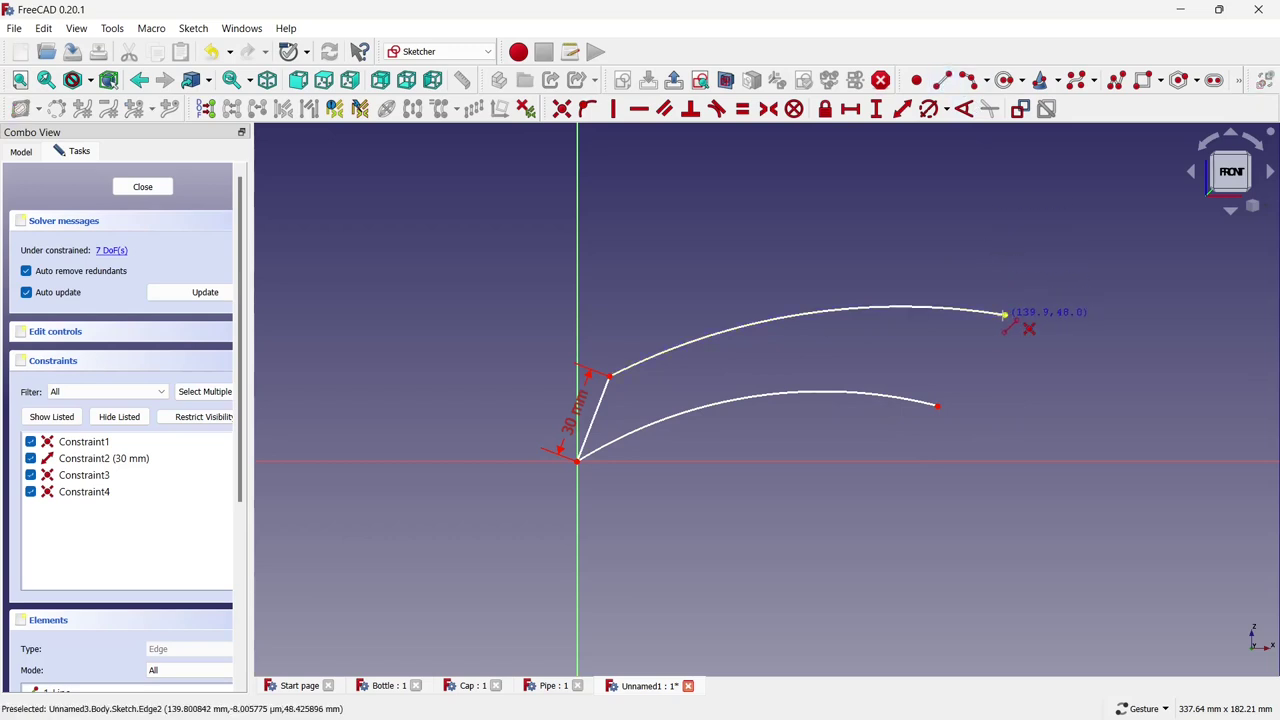
click(938, 404)
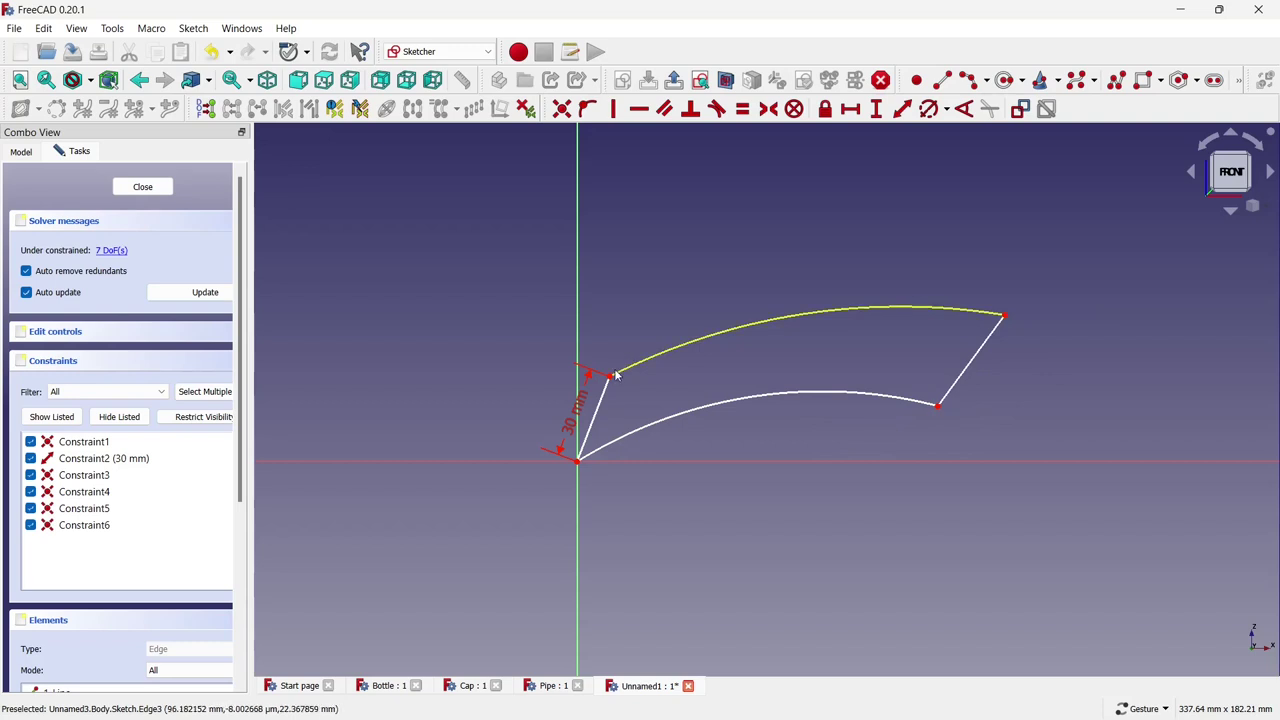
drag(609, 376, 612, 376)
click(931, 407)
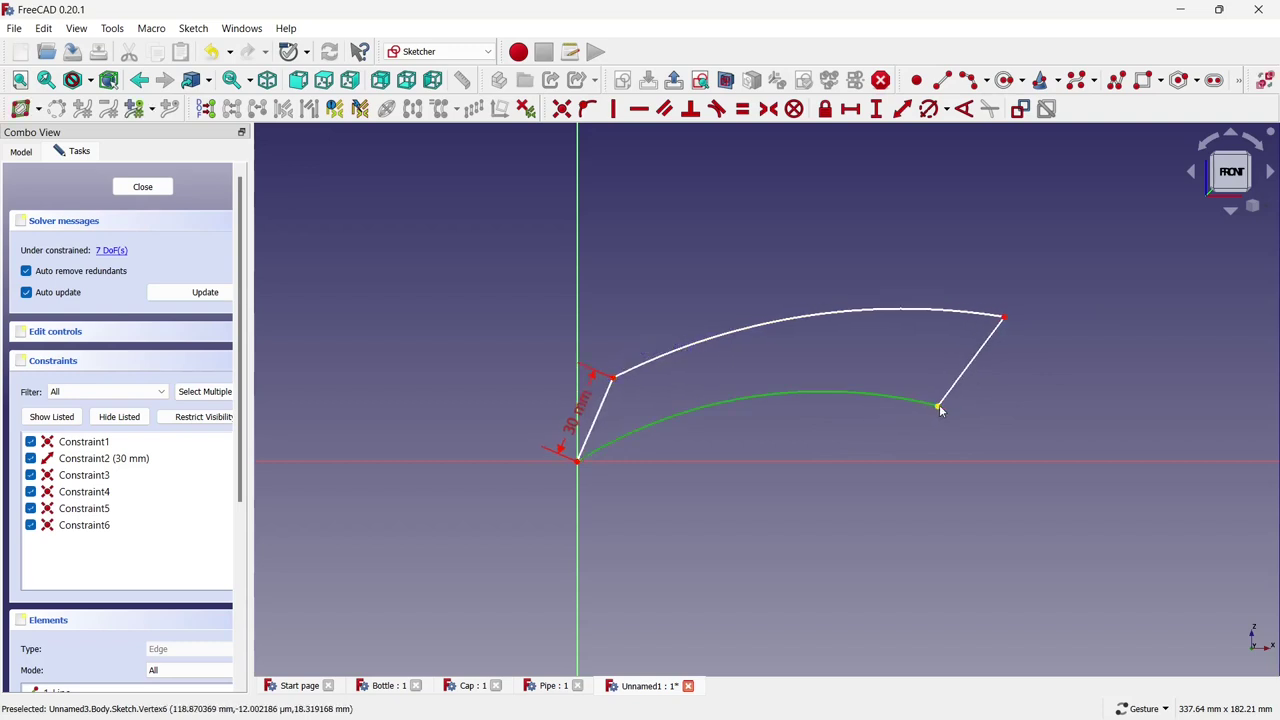
key(Escape)
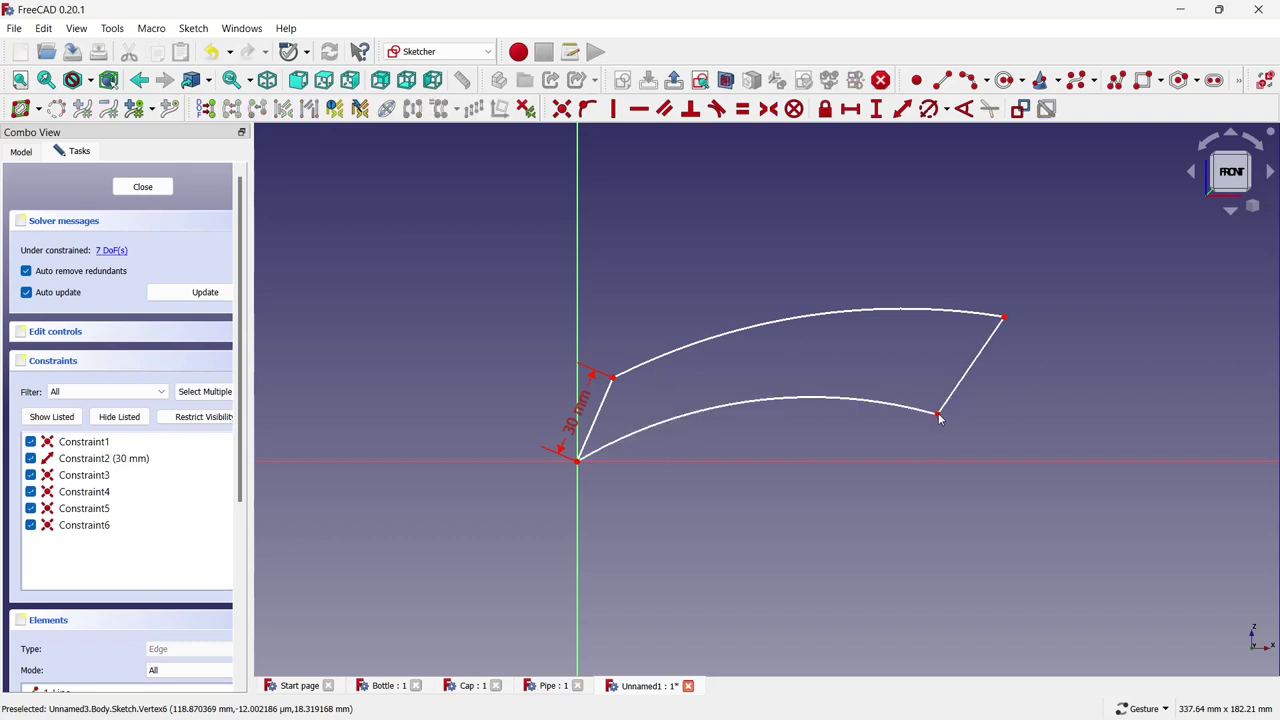
click(157, 192)
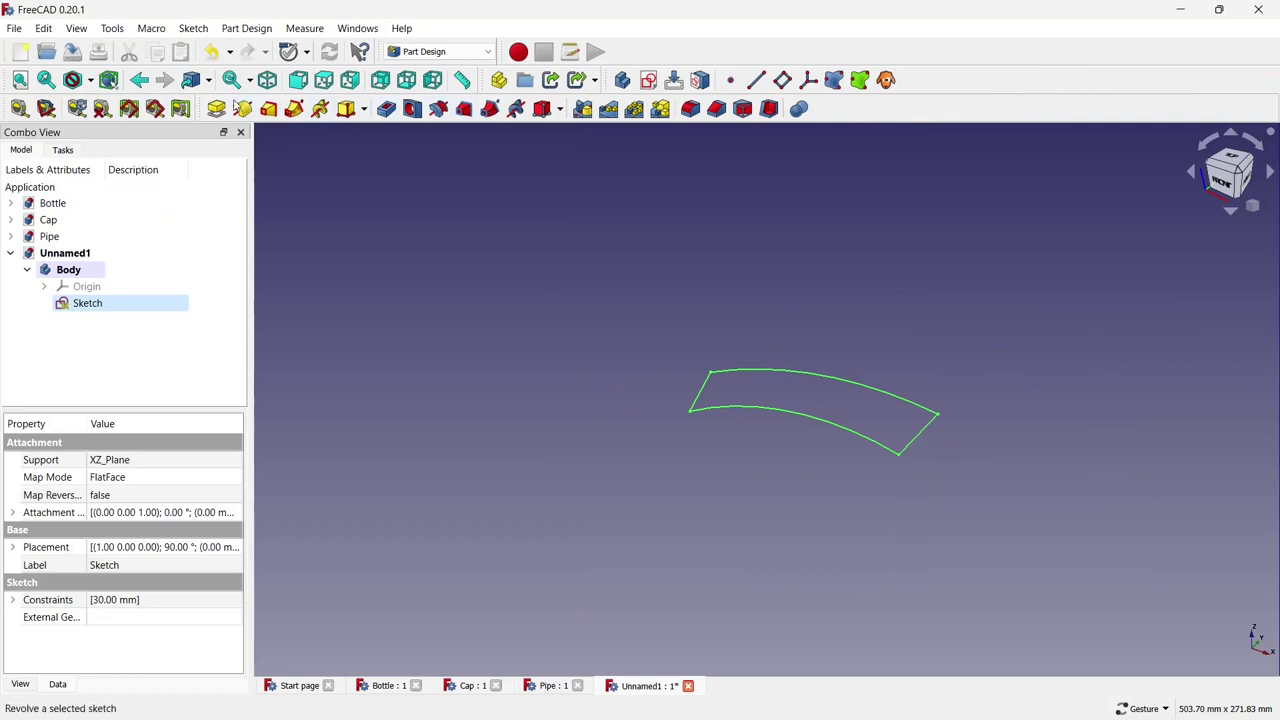
Pad the curved sketch into a 45 mm thick solid.
click(216, 108)
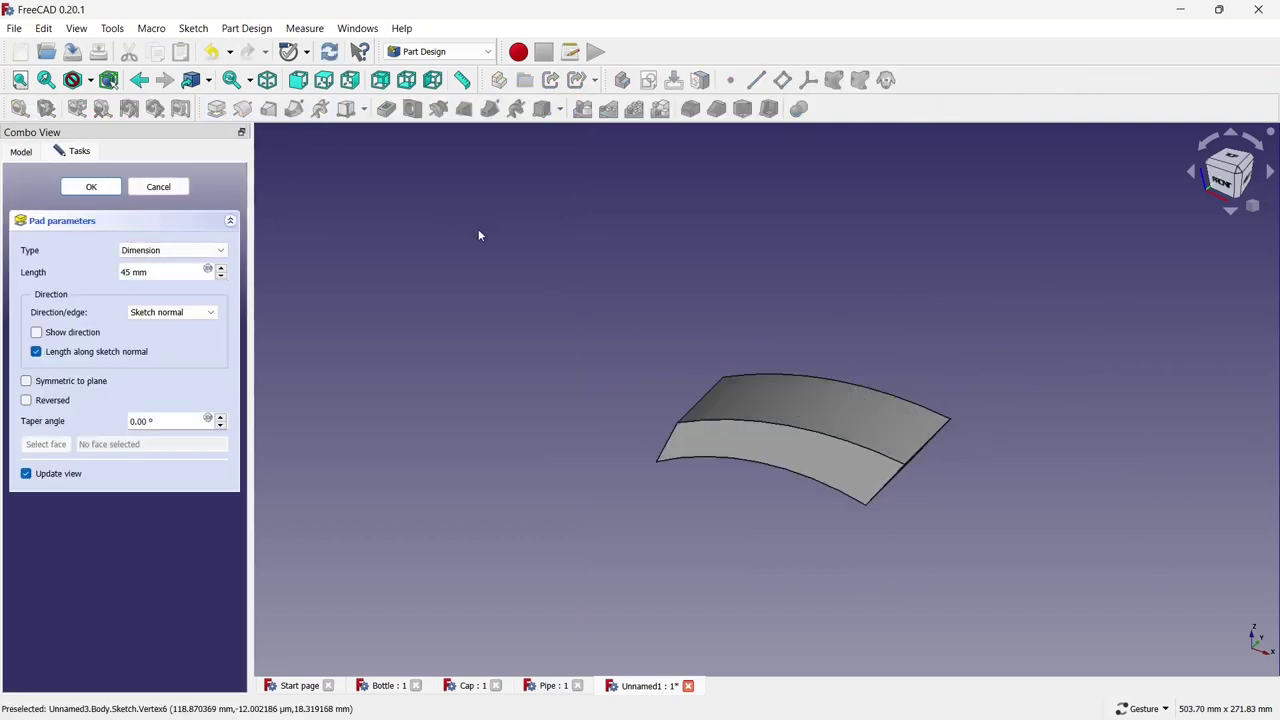
click(91, 187)
mouse_move(880, 277)
mouse_down()
mouse_move(858, 290)
mouse_move(941, 328)
mouse_up()
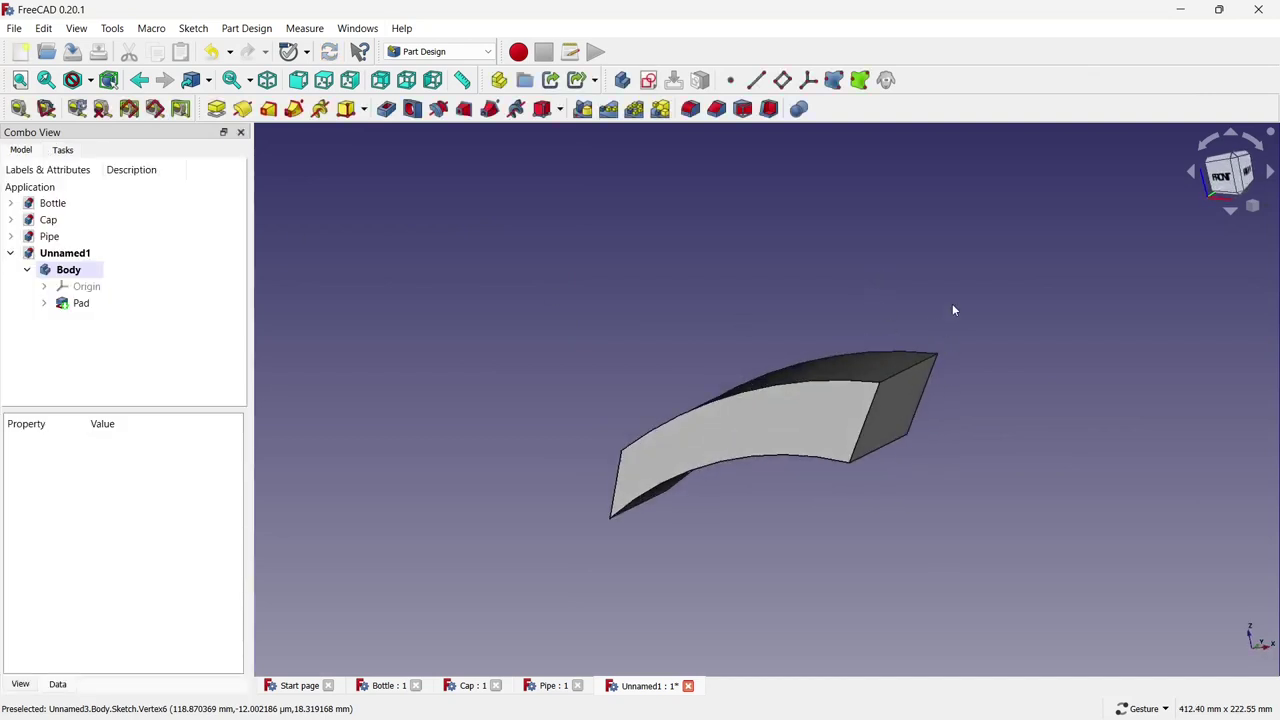
Save the document as Head.
key(ctrl+s)
text(H)
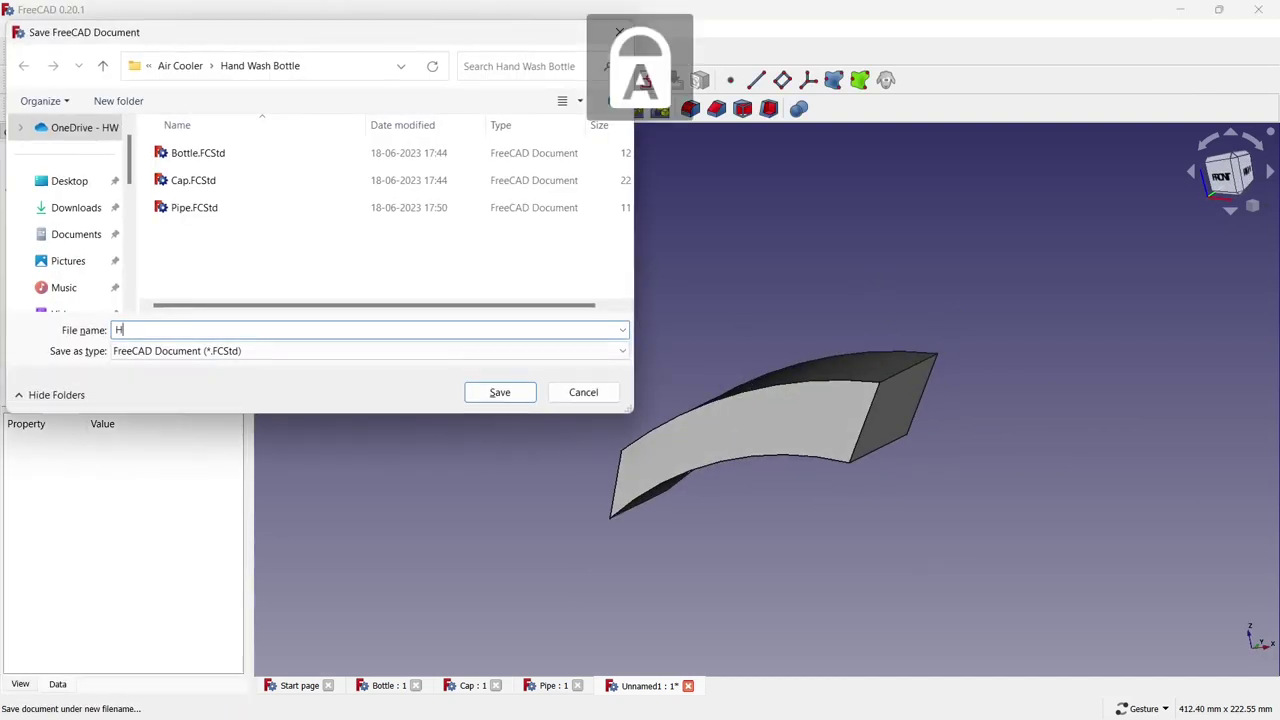
key(Caps_Lock)
text(ead)
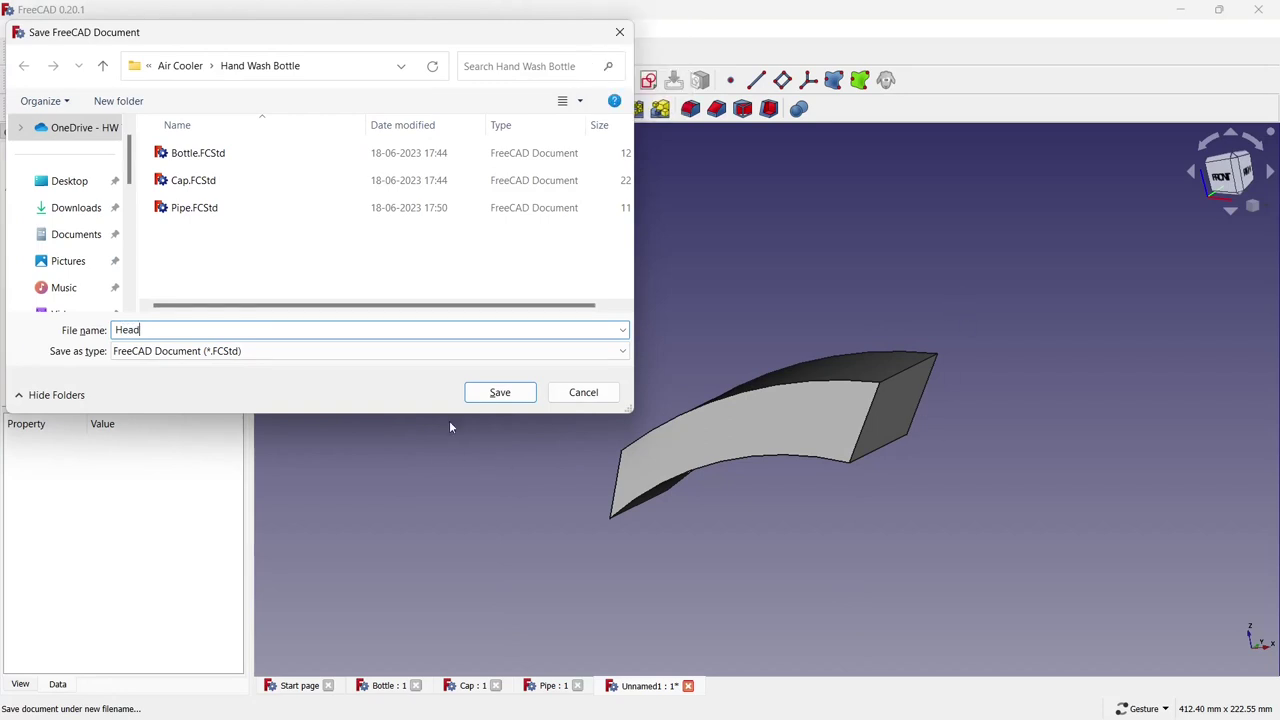
key(Return)
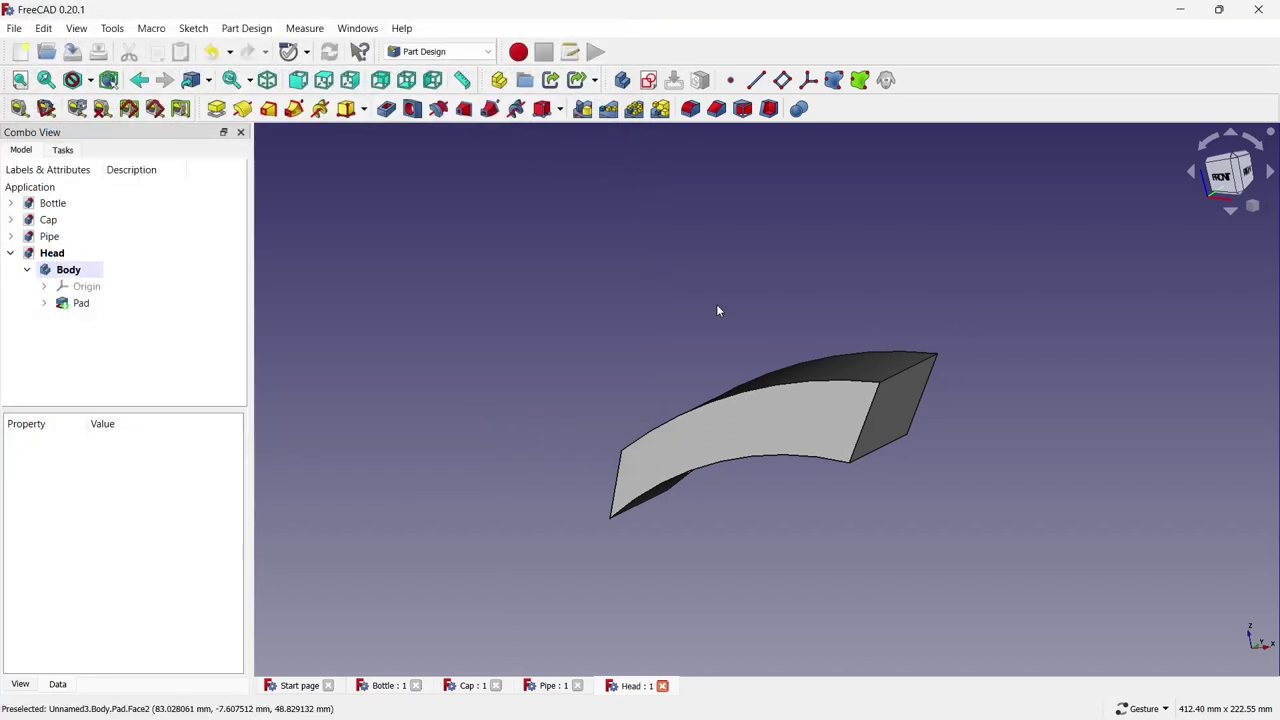
click(912, 402)
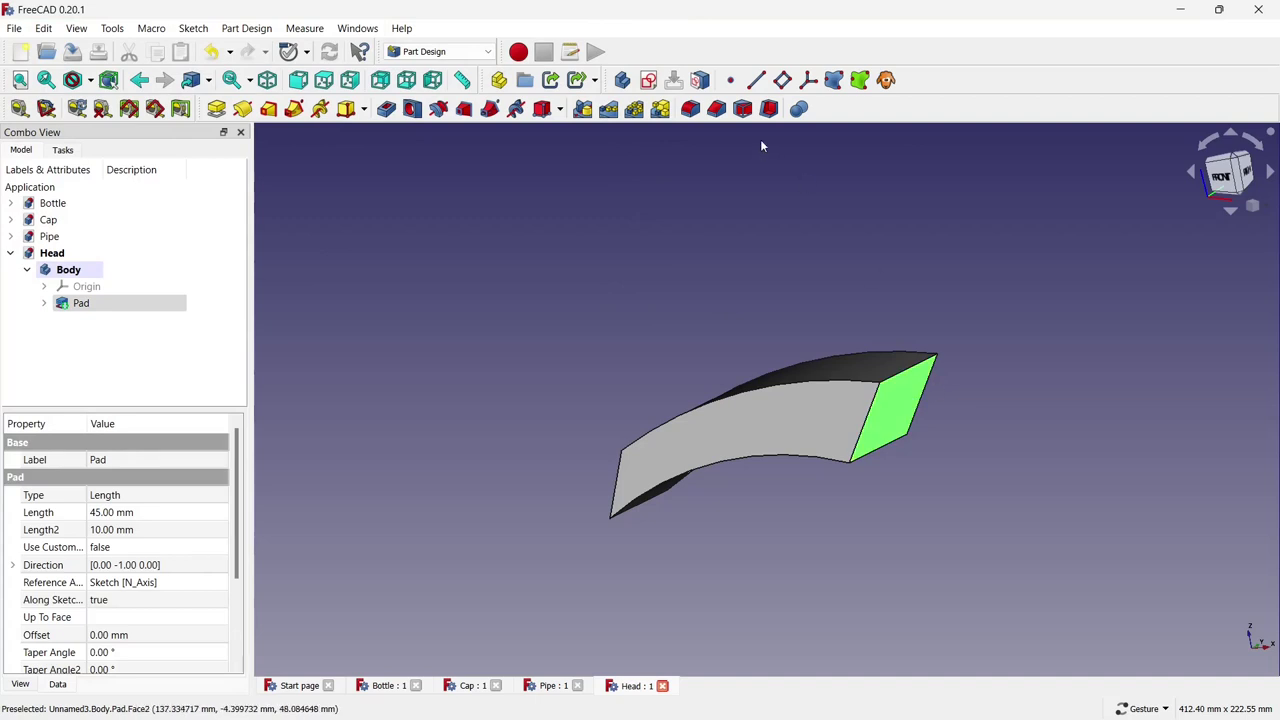
Sketch a circle on the flat end face and constrain its diameter to 25 mm.
click(648, 80)
scroll(1112, 348, up, 4)
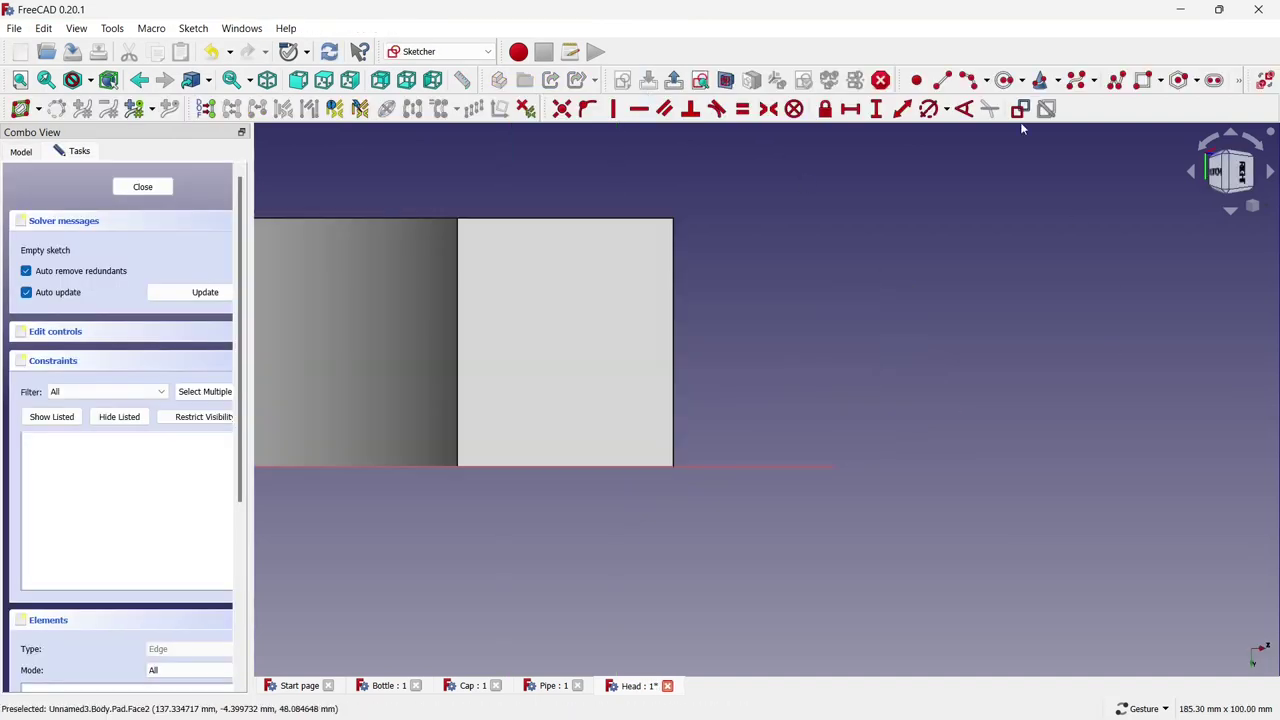
click(1004, 80)
click(561, 337)
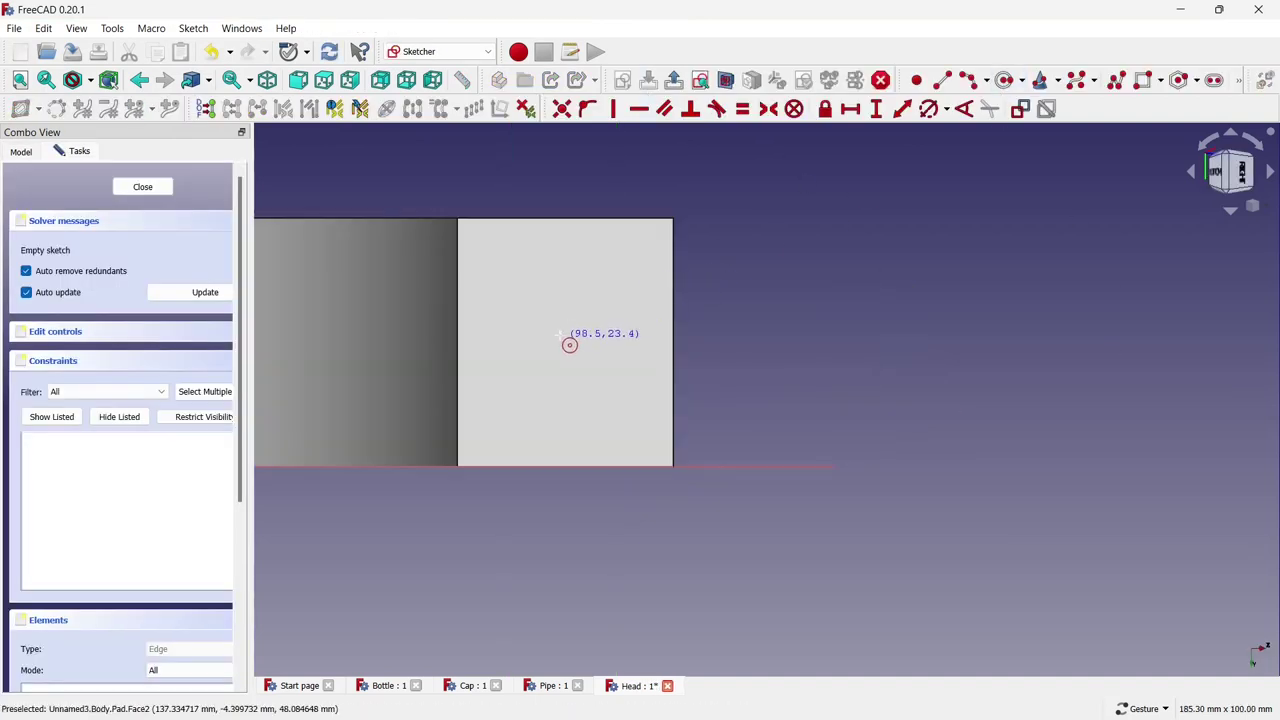
click(559, 259)
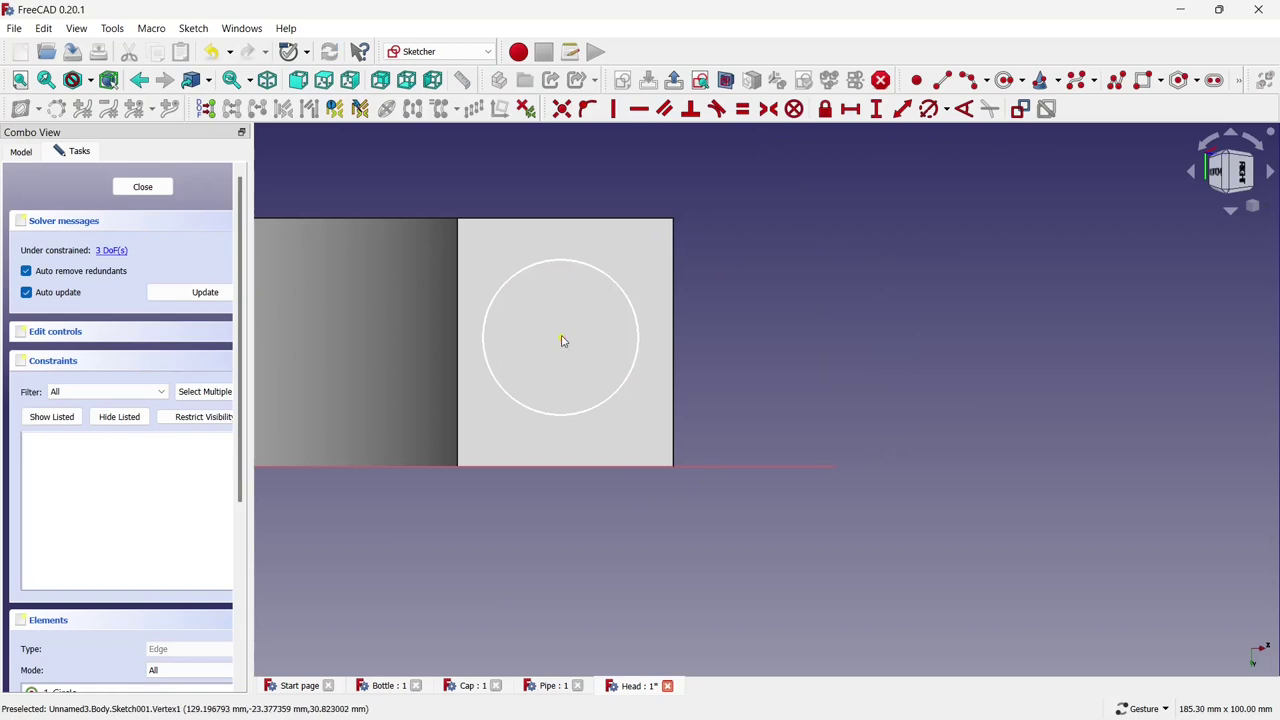
drag(567, 338, 575, 335)
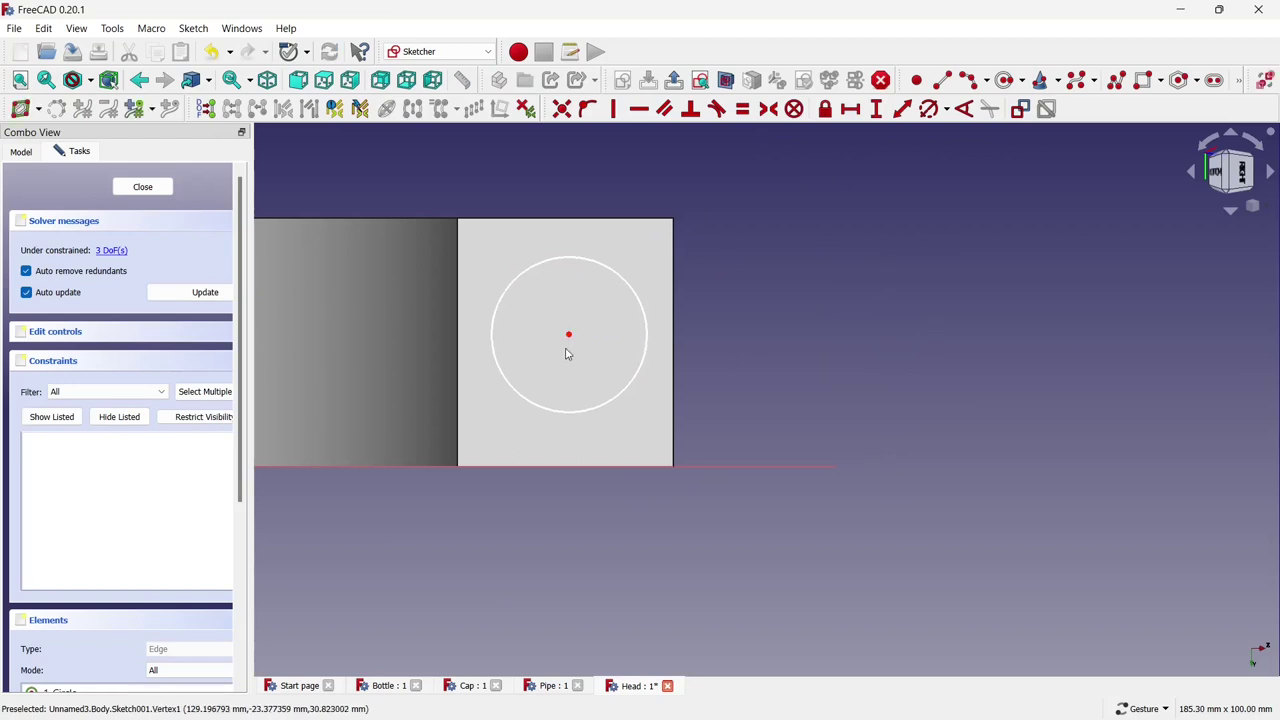
drag(568, 336, 566, 344)
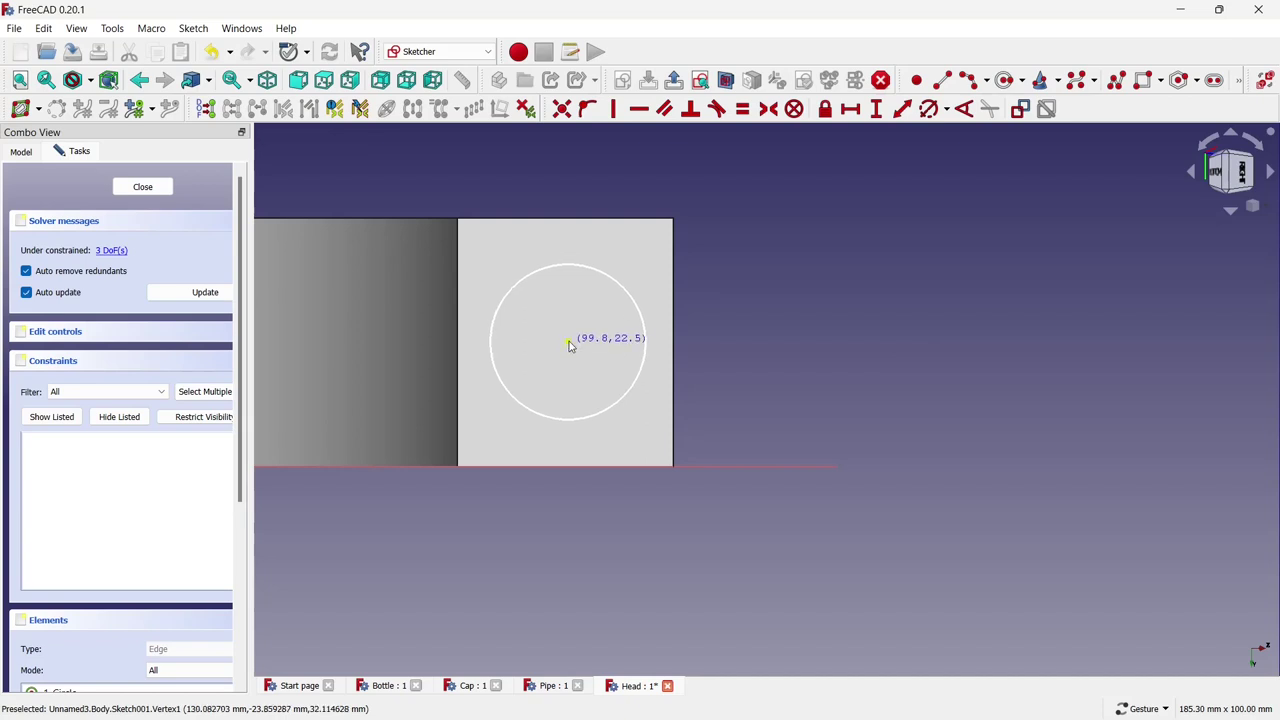
click(929, 108)
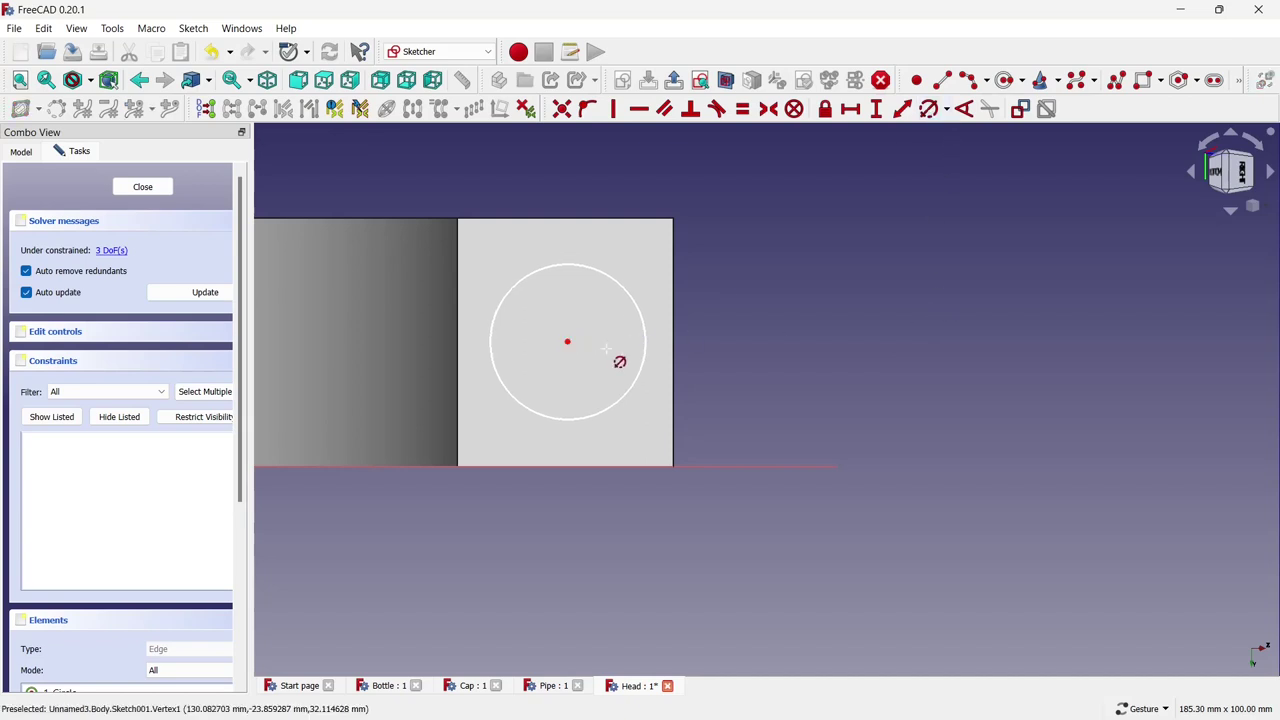
click(641, 328)
text(25)
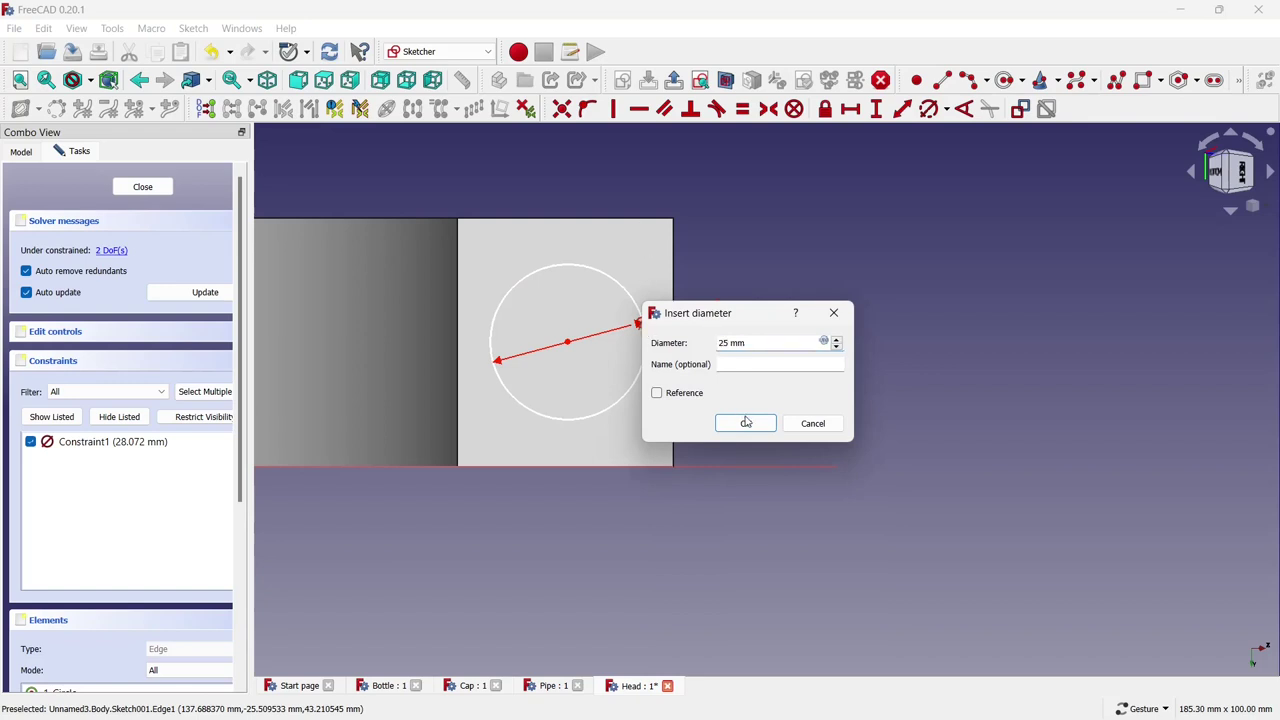
click(745, 423)
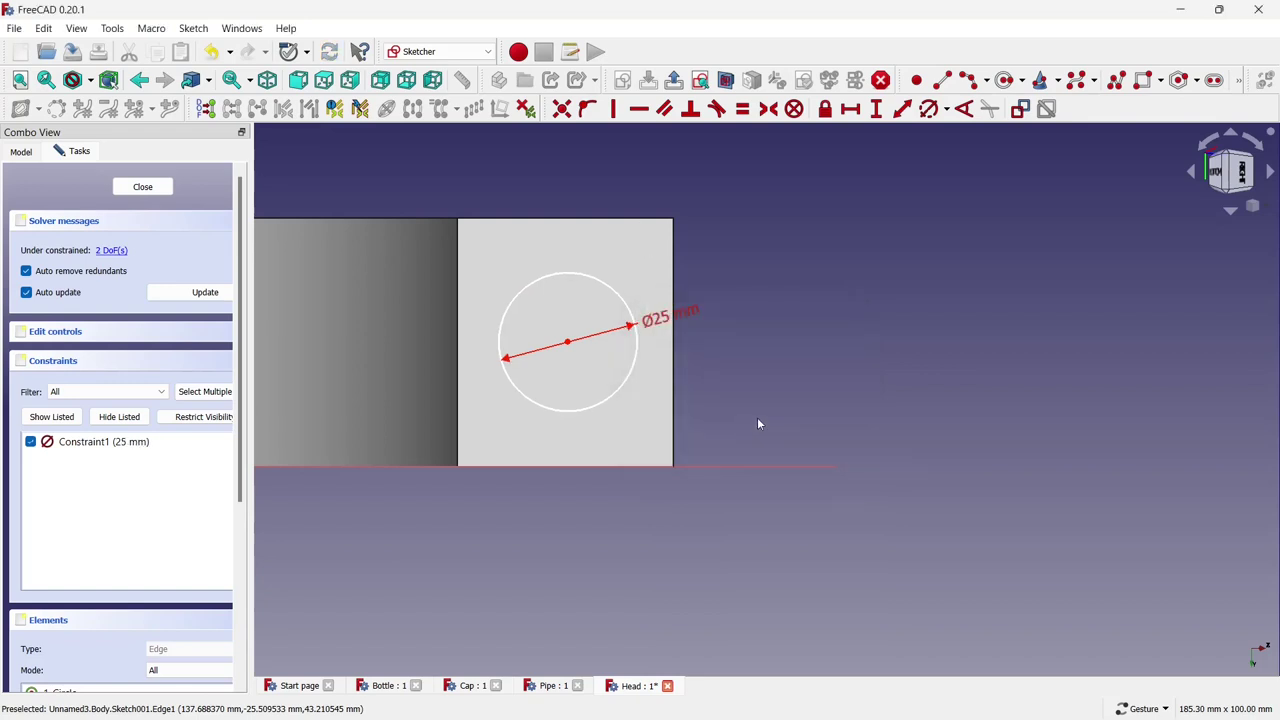
click(137, 186)
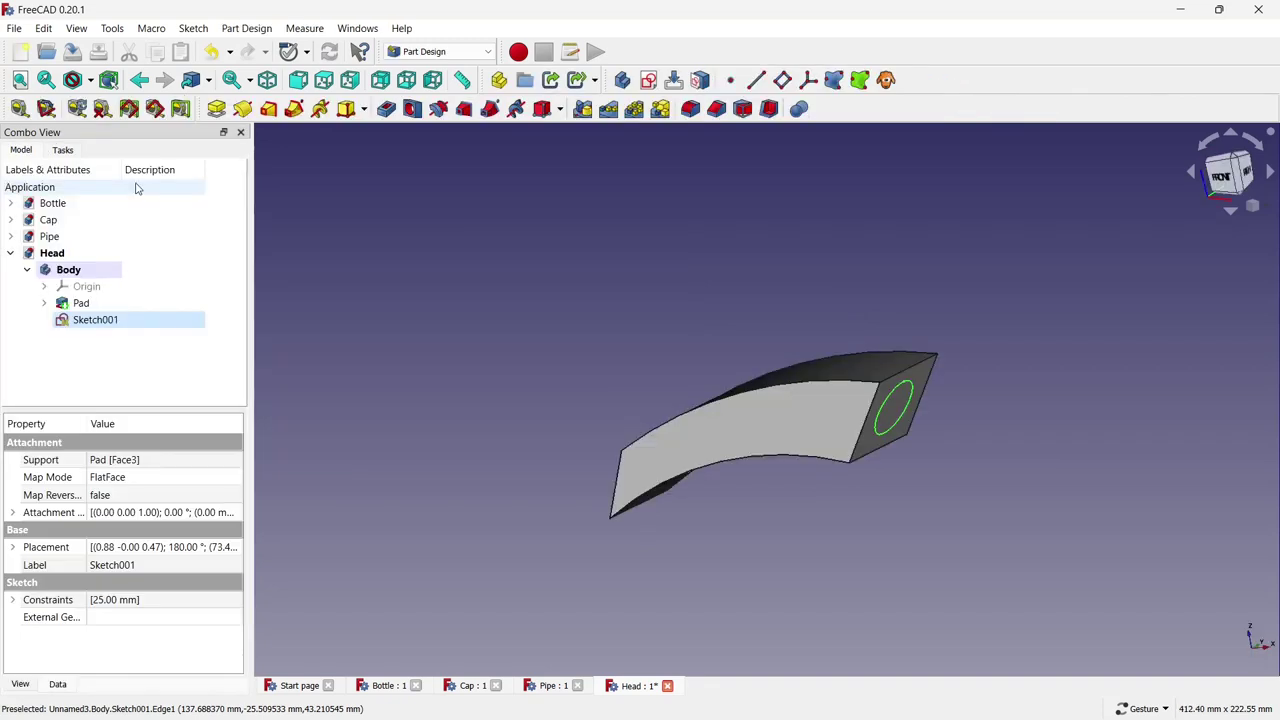
Pocket the 25 mm circle 6 mm deep into the part.
click(387, 110)
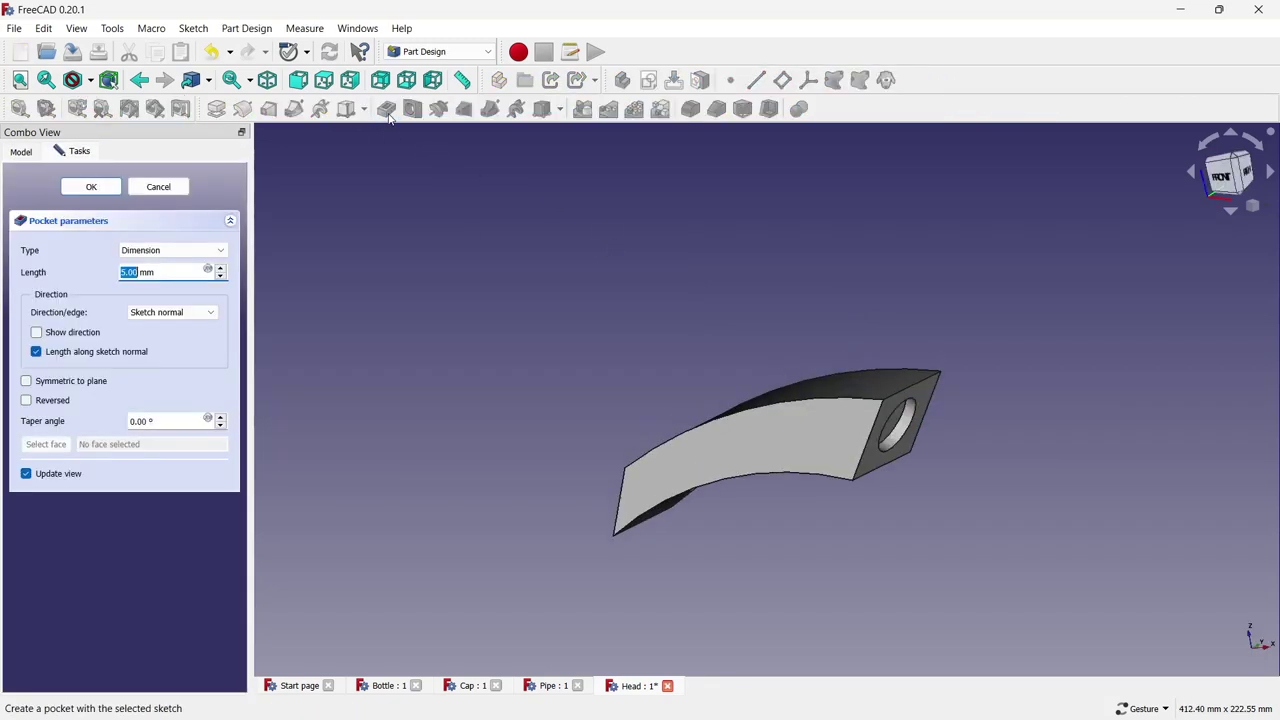
triple_click(155, 272)
key(BackSpace)
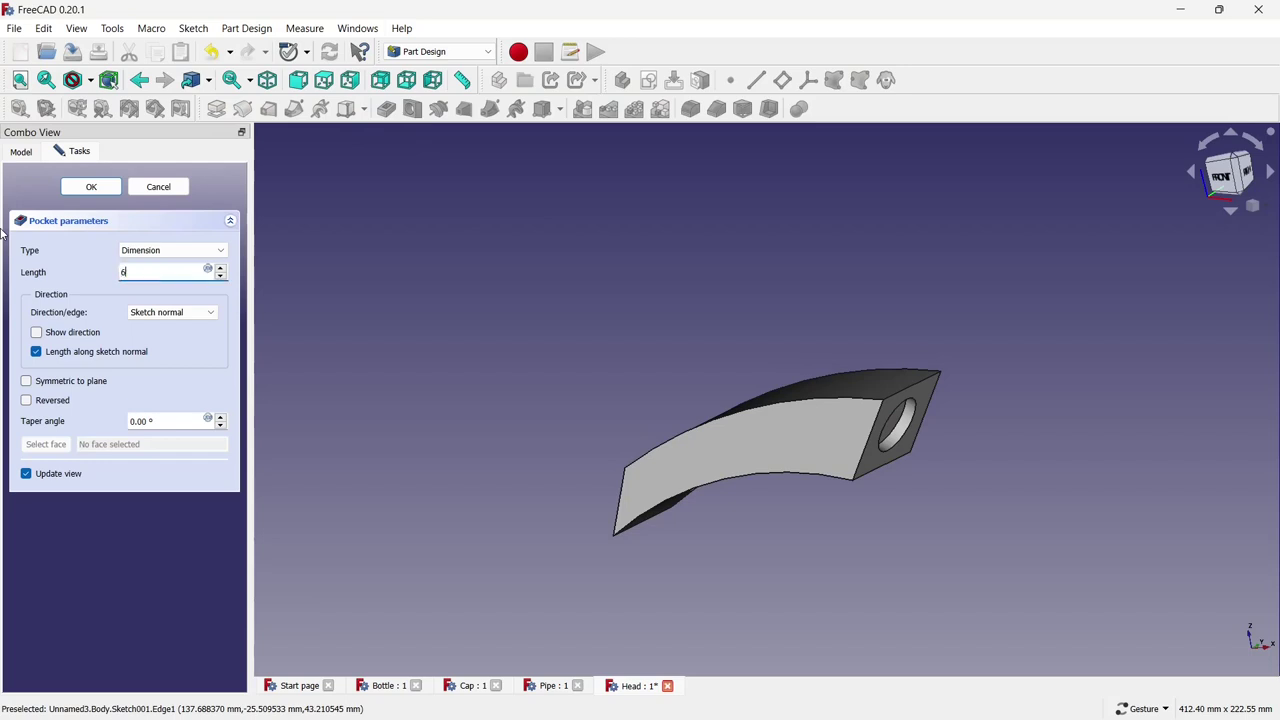
key(Return)
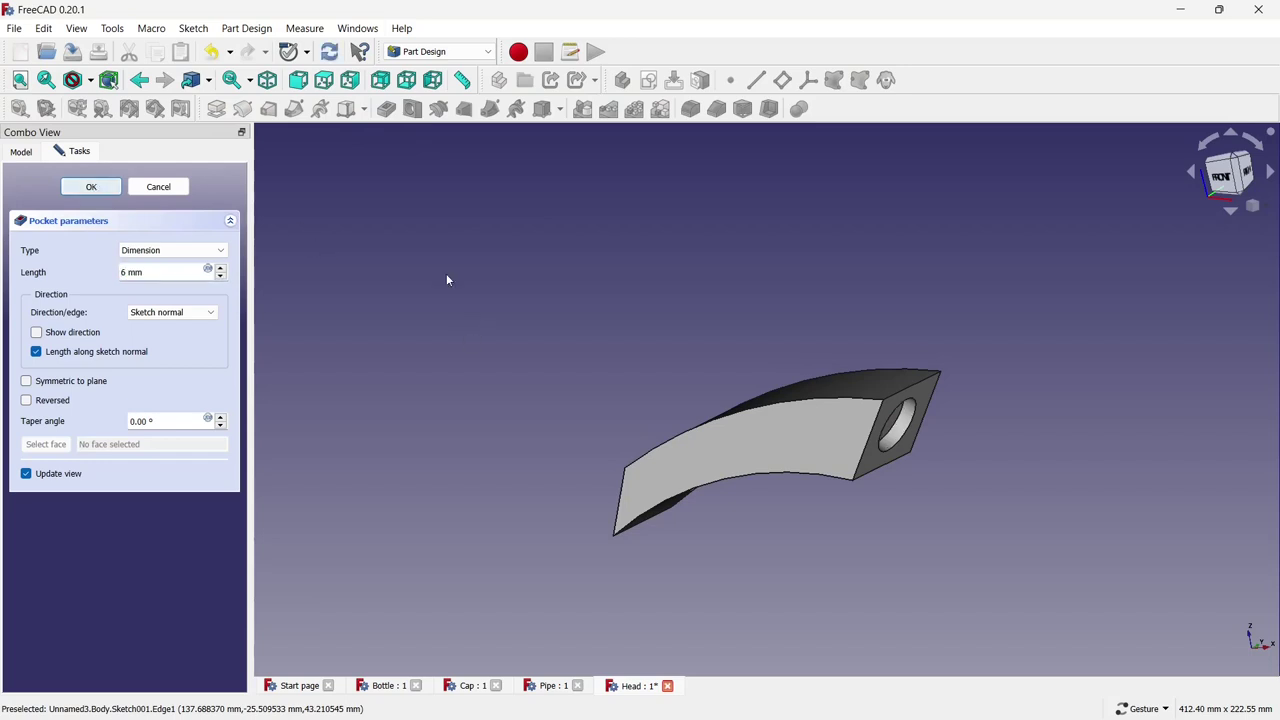
drag(888, 526, 903, 514)
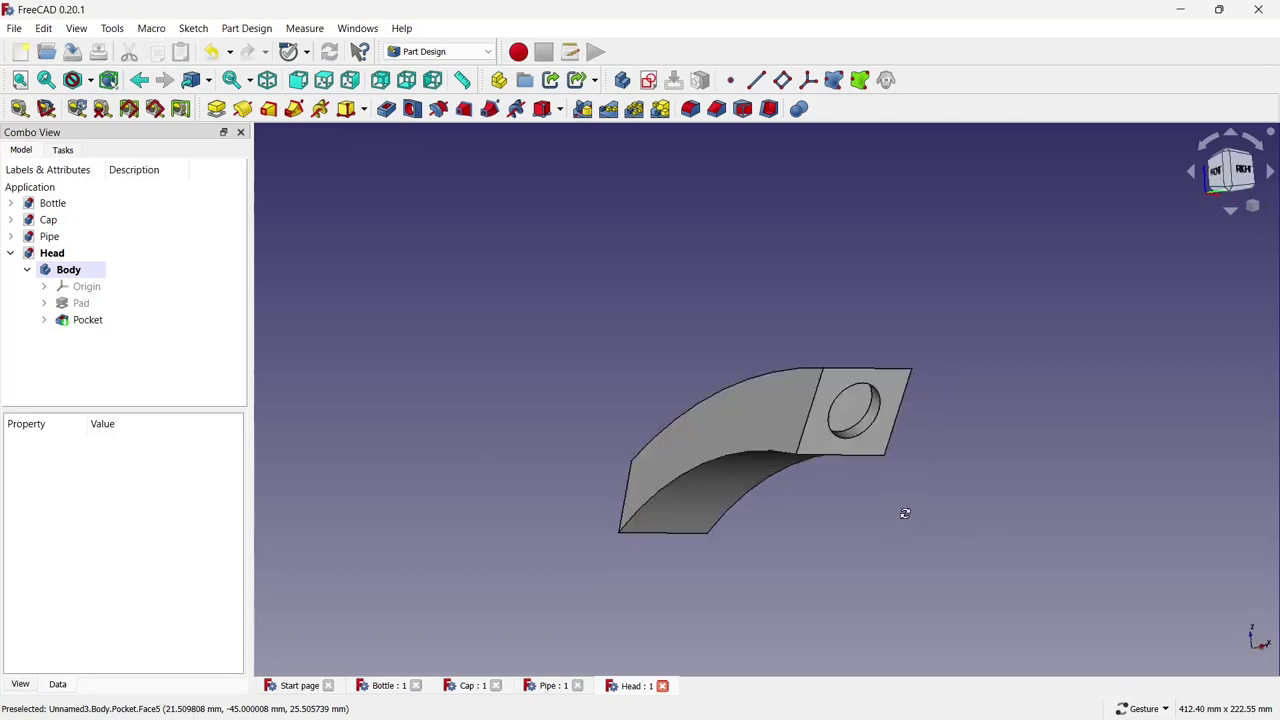
click(843, 428)
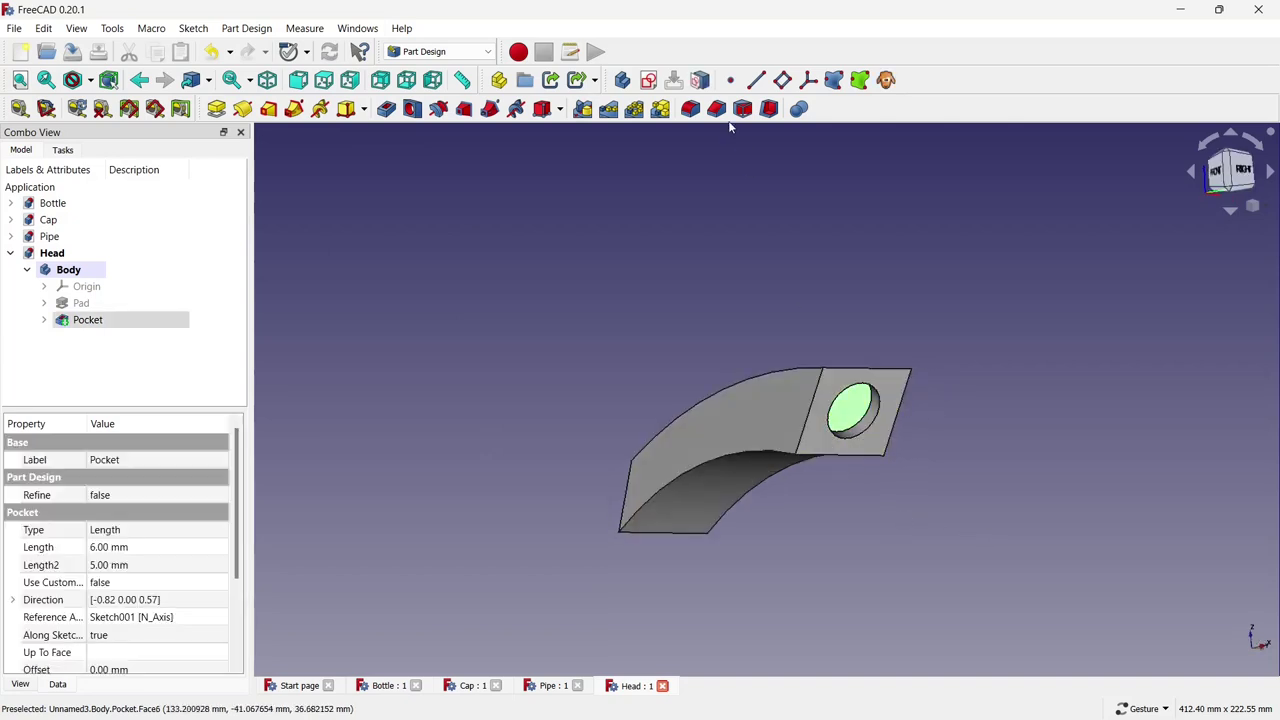
Create a sketch on the pocket face with a small circle centred inside the hole.
click(649, 80)
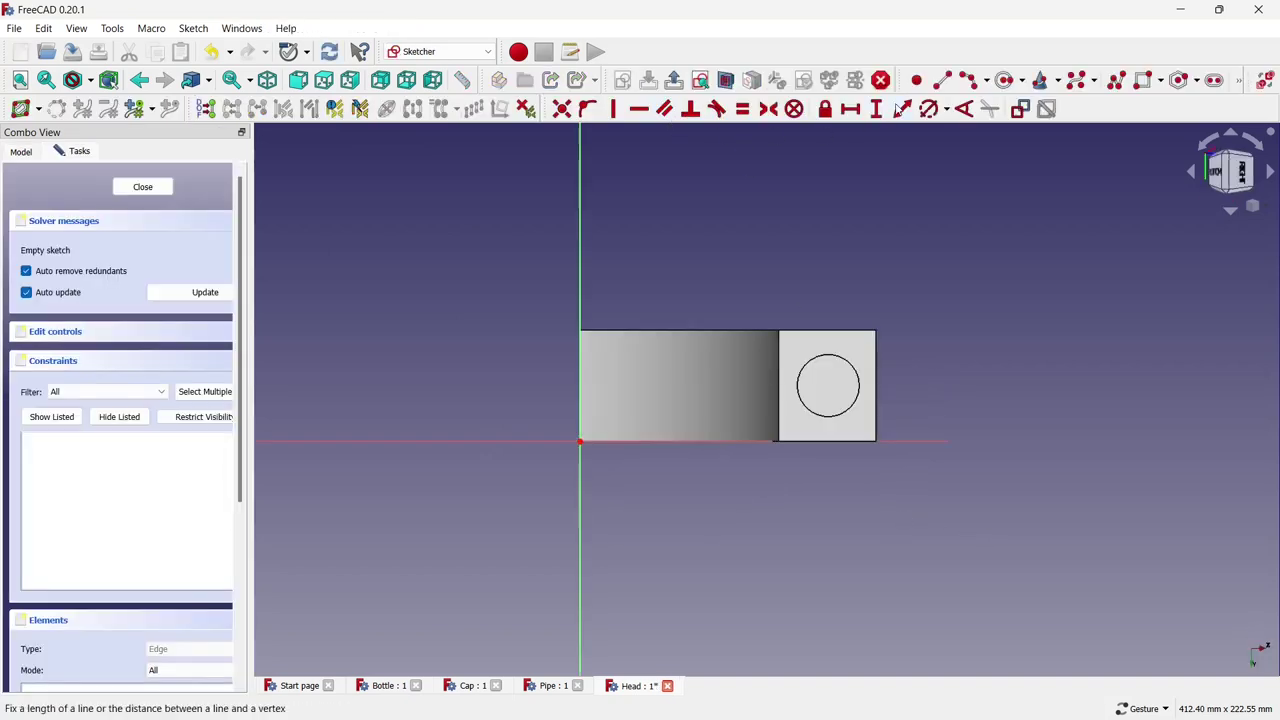
click(1004, 80)
scroll(992, 343, up, 3)
scroll(665, 430, up, 2)
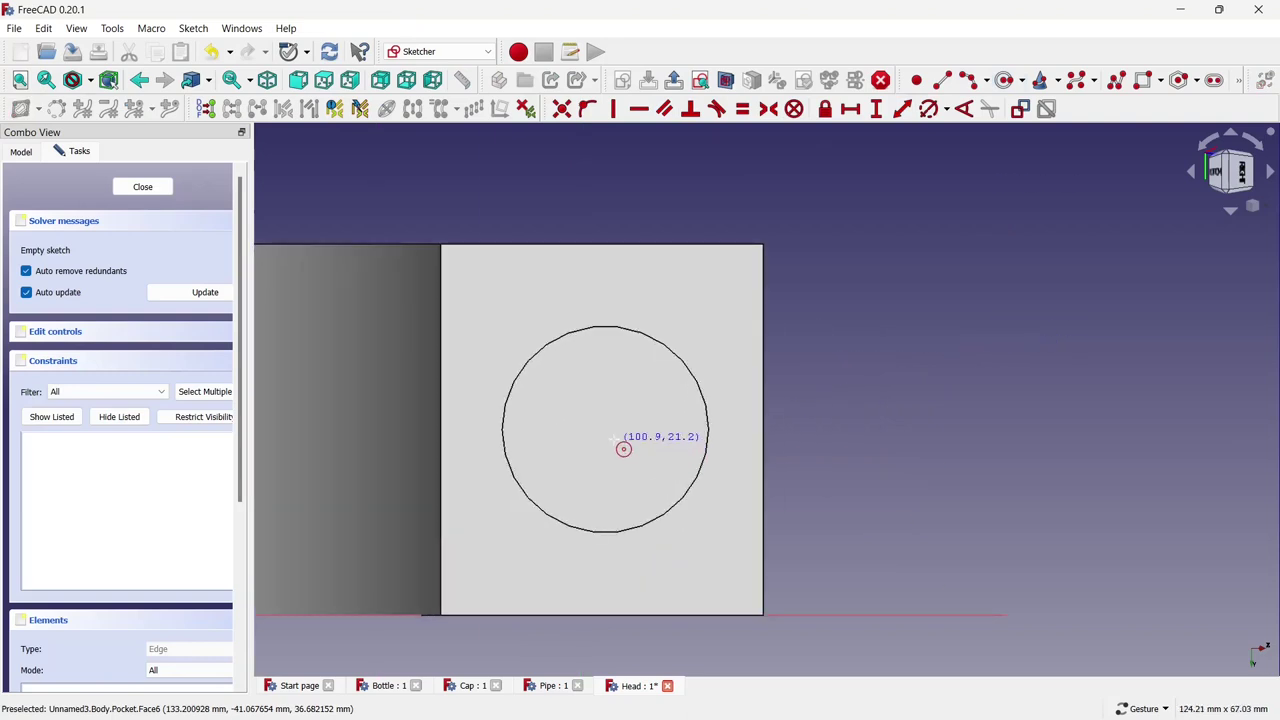
click(598, 428)
click(611, 405)
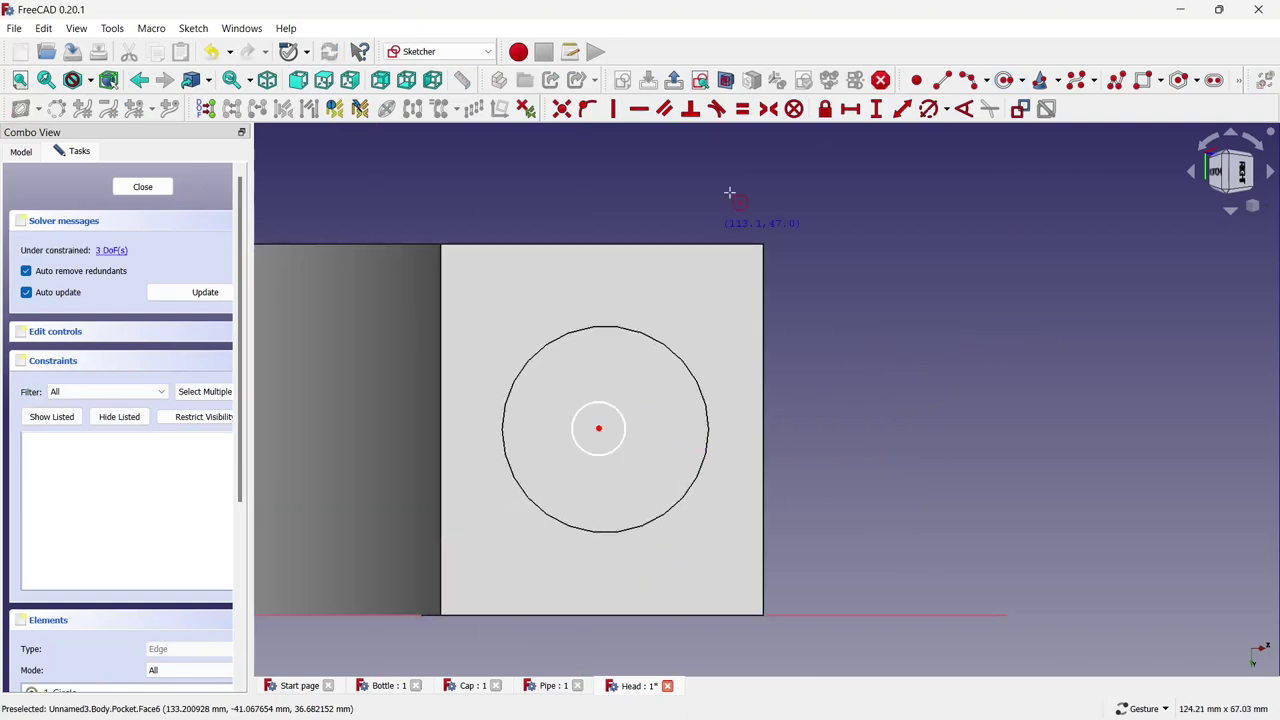
Apply a 6 mm diameter constraint to the small circle.
click(901, 108)
click(621, 414)
click(756, 390)
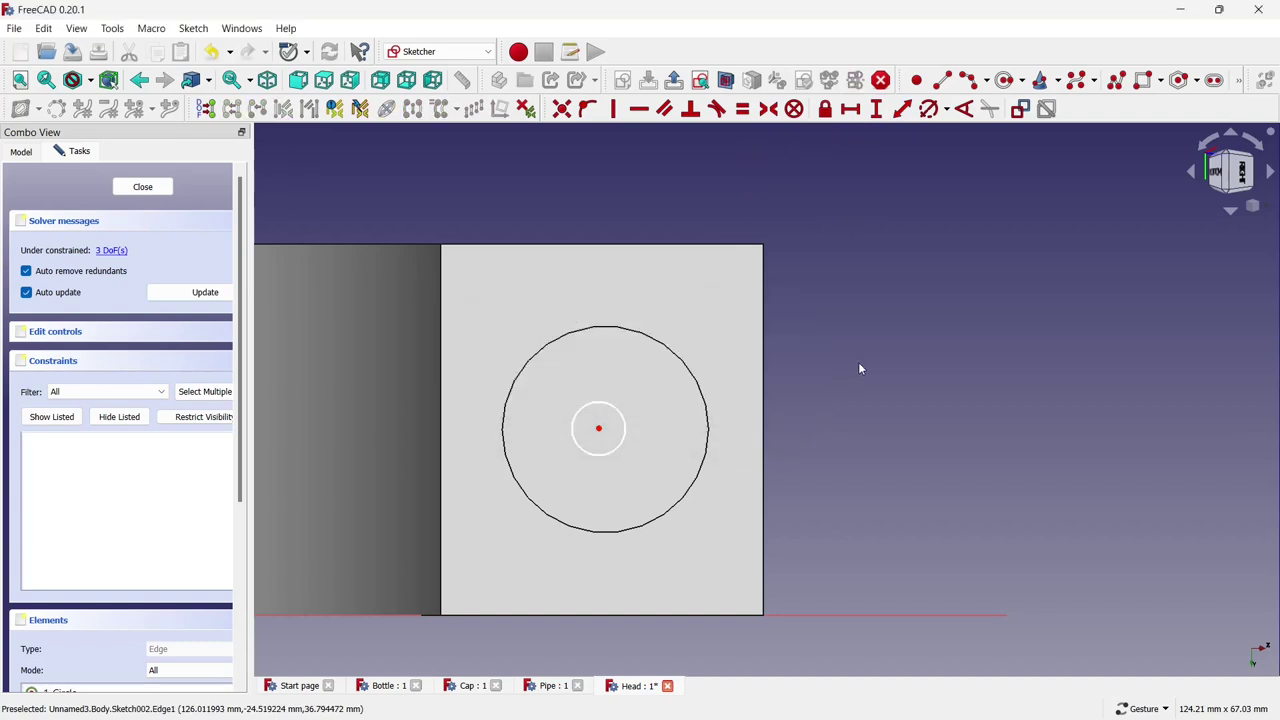
click(929, 108)
click(611, 406)
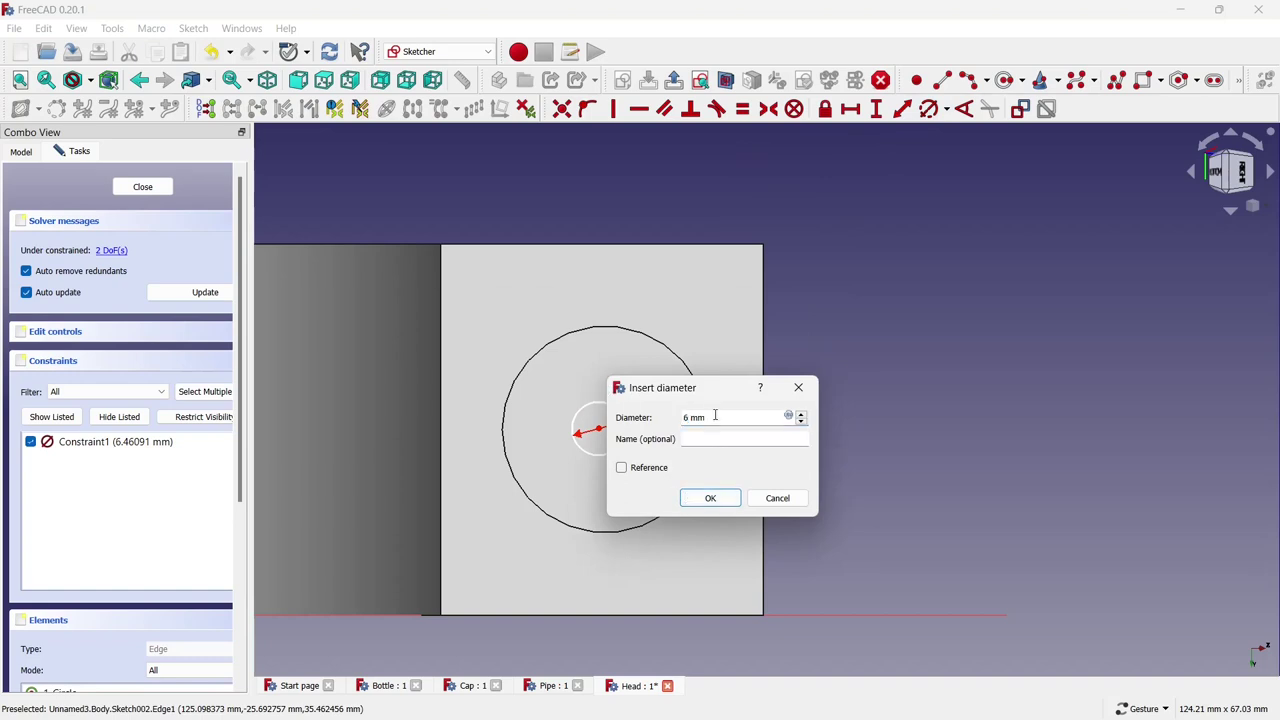
Set the small circle's diameter to 5 mm and nudge it into place.
key(ctrl+a)
click(700, 498)
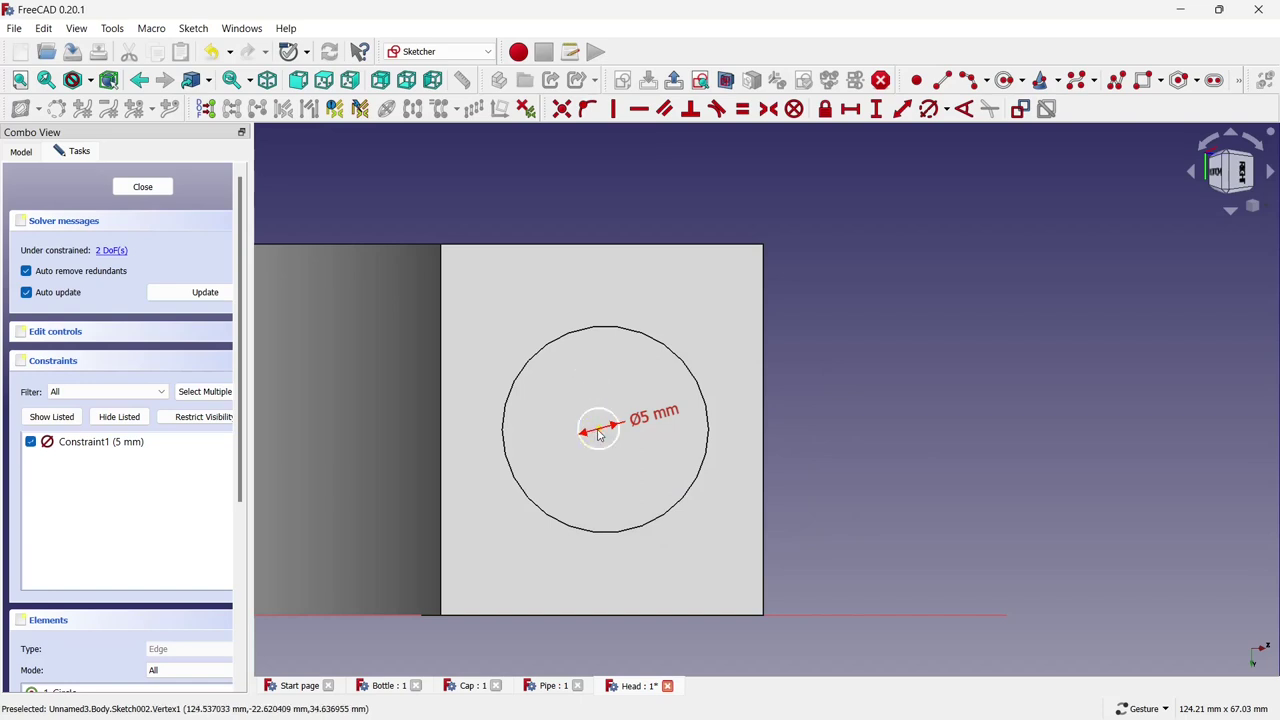
drag(598, 430, 605, 425)
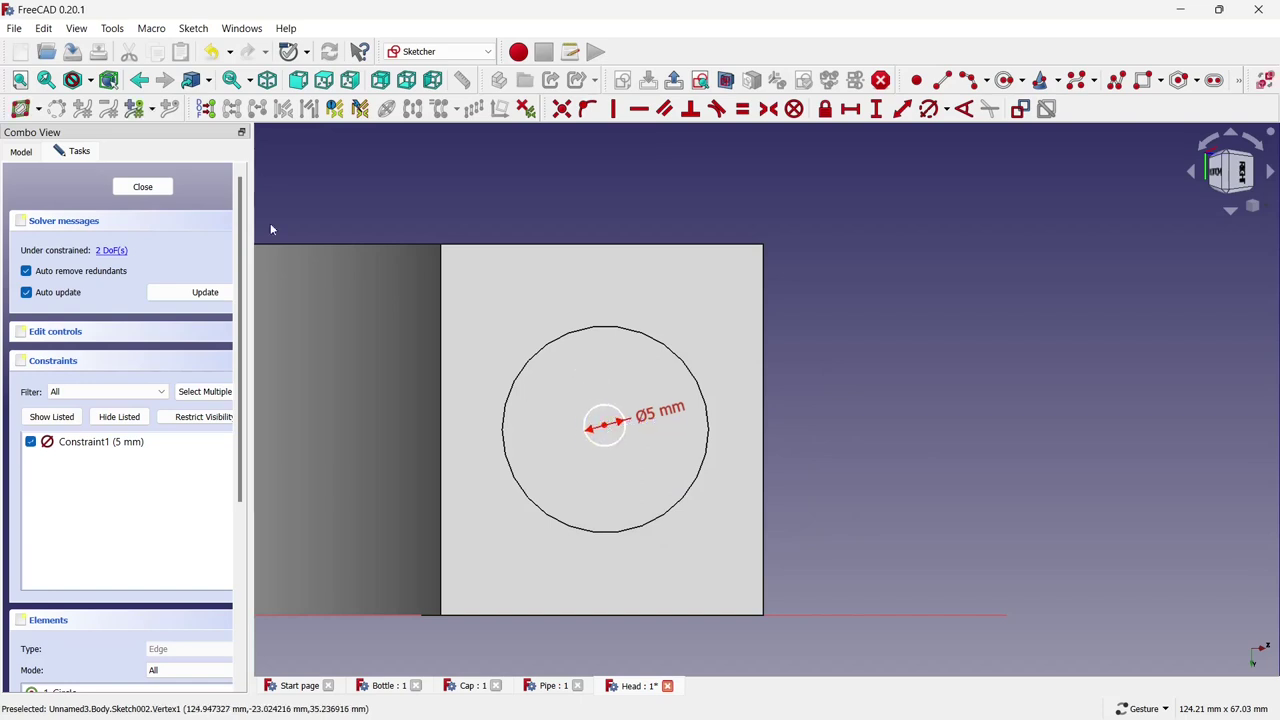
Close the sketch and pocket it, cutting a 5 mm hole into the Head's end face.
click(143, 187)
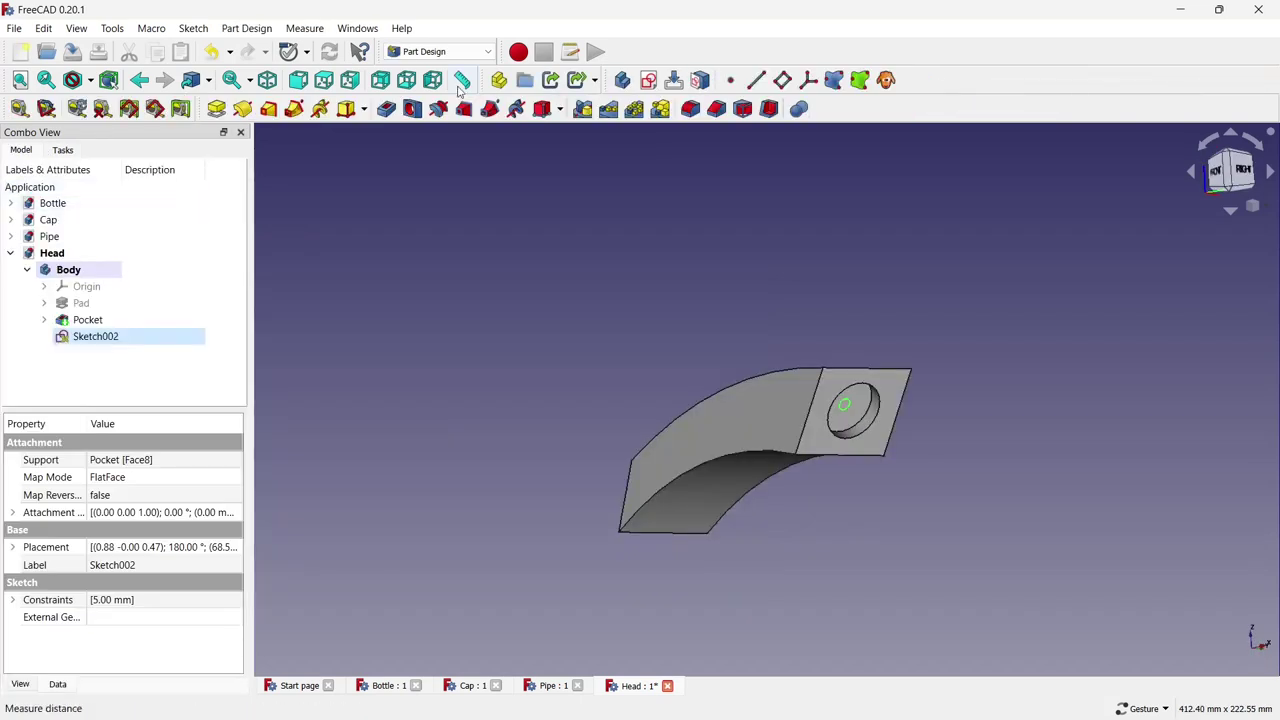
click(397, 110)
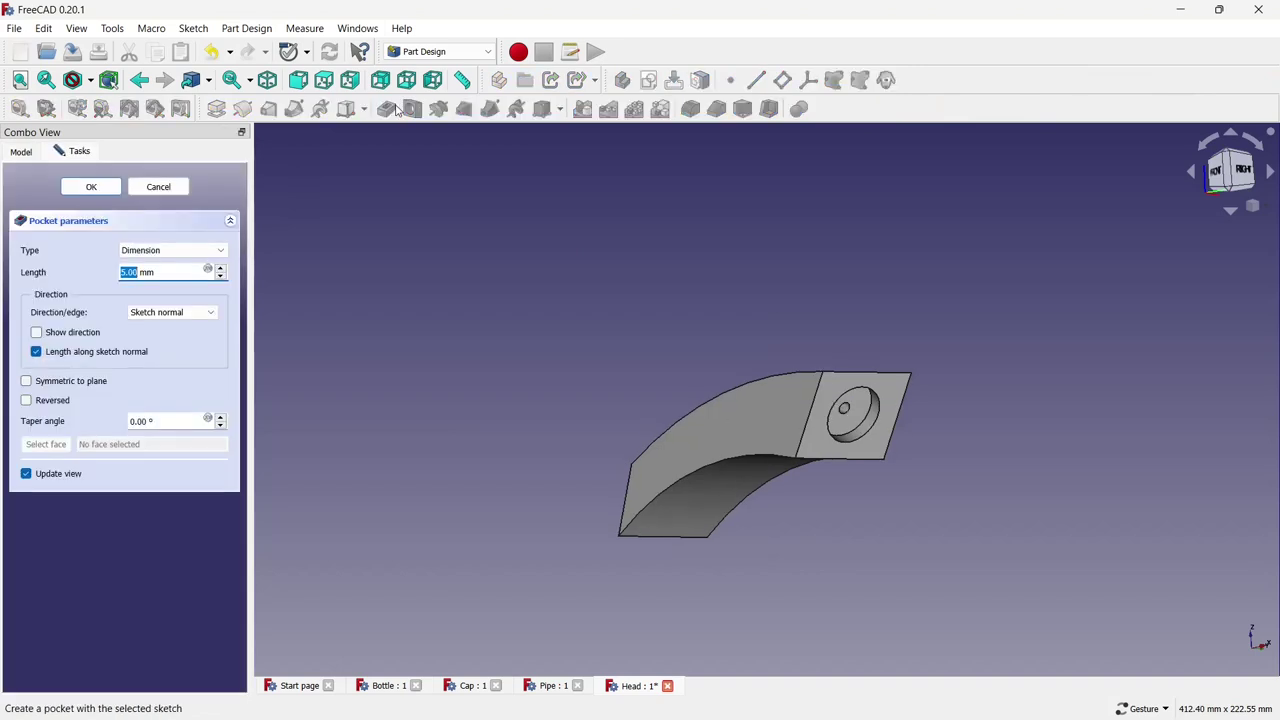
click(88, 184)
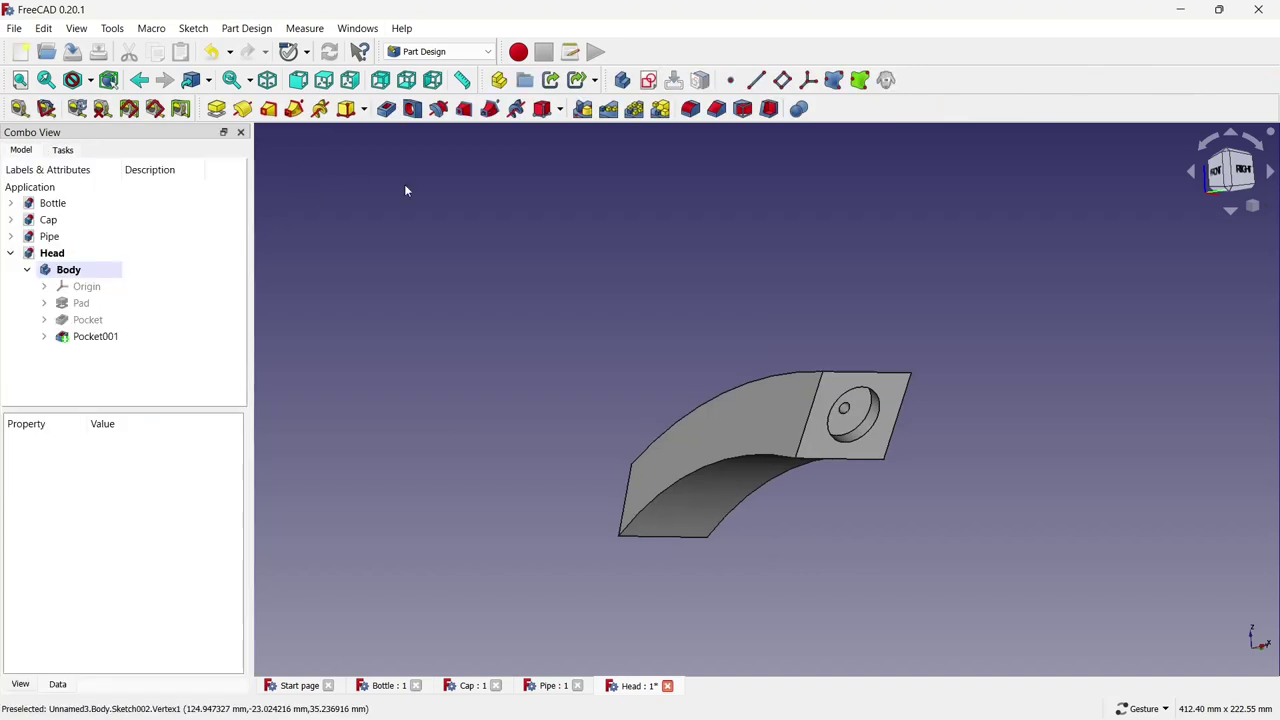
scroll(616, 254, down, 3)
mouse_move(720, 312)
mouse_down()
mouse_move(766, 317)
mouse_move(786, 394)
mouse_move(728, 343)
mouse_move(695, 334)
mouse_move(705, 310)
mouse_up()
scroll(705, 310, up, 2)
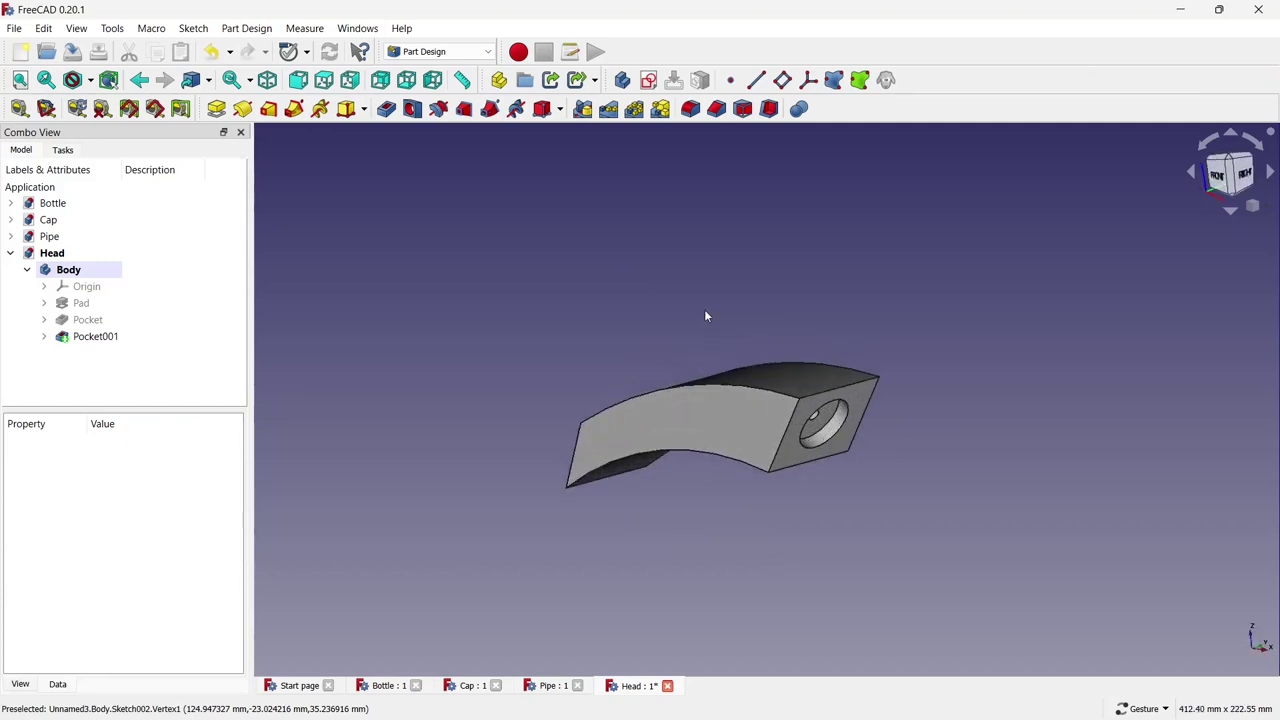
In the Bottle document, give the bottle Body a light blue shape colour.
click(366, 683)
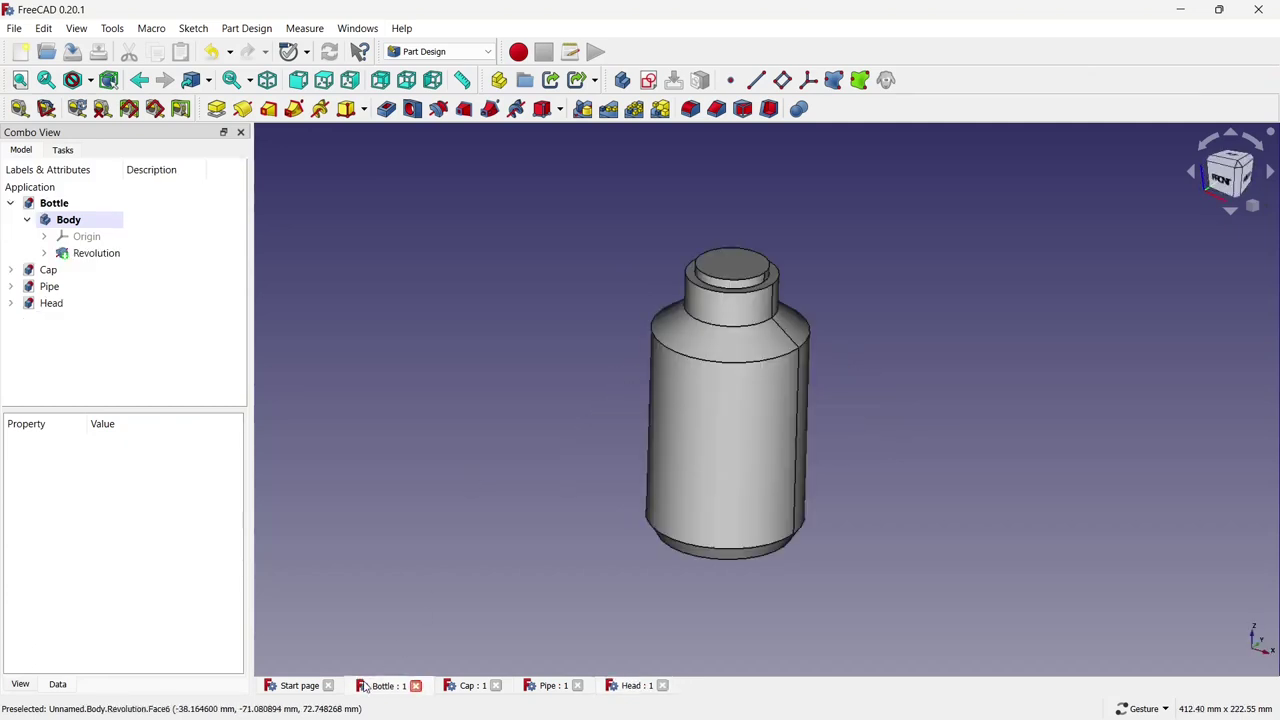
click(99, 222)
right_click(99, 222)
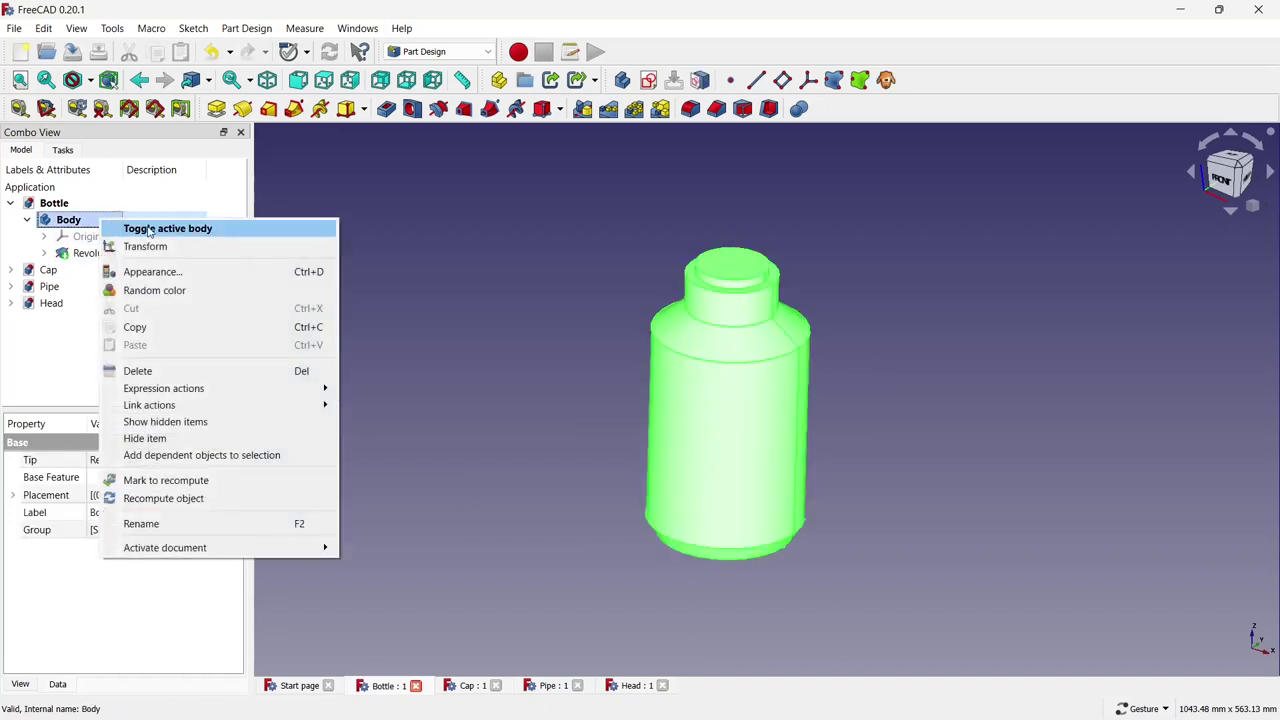
click(110, 272)
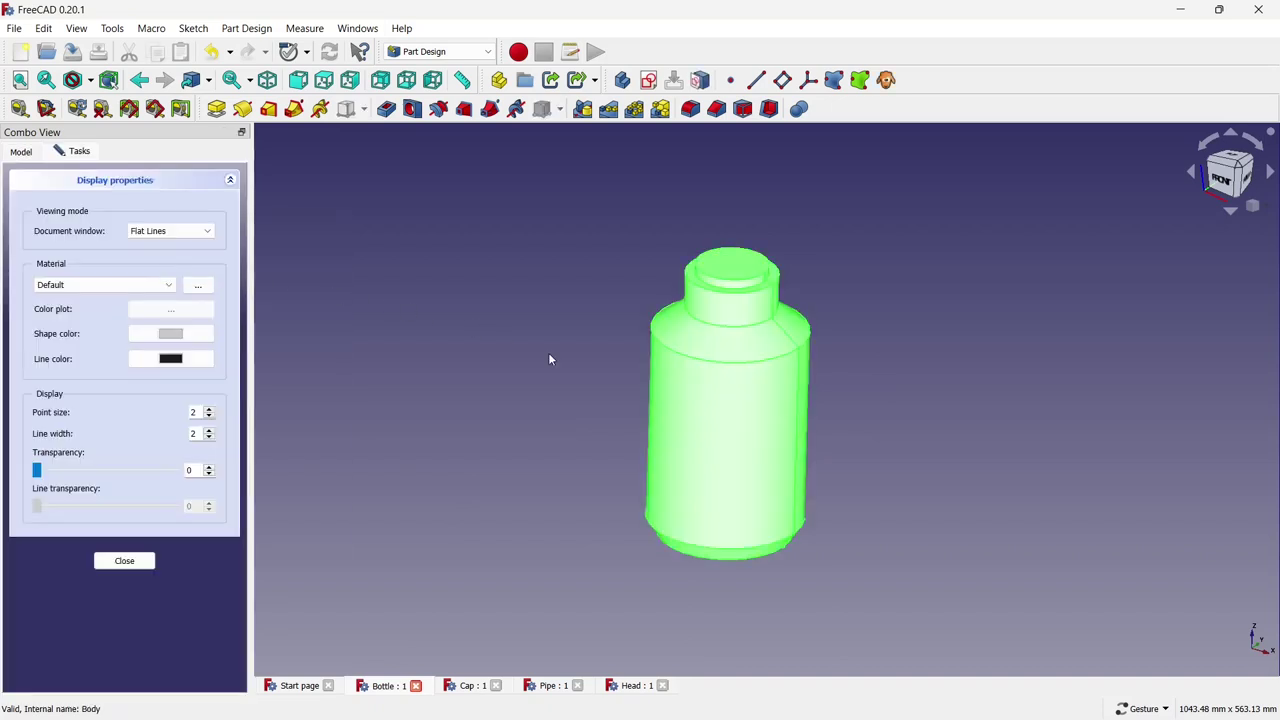
click(170, 333)
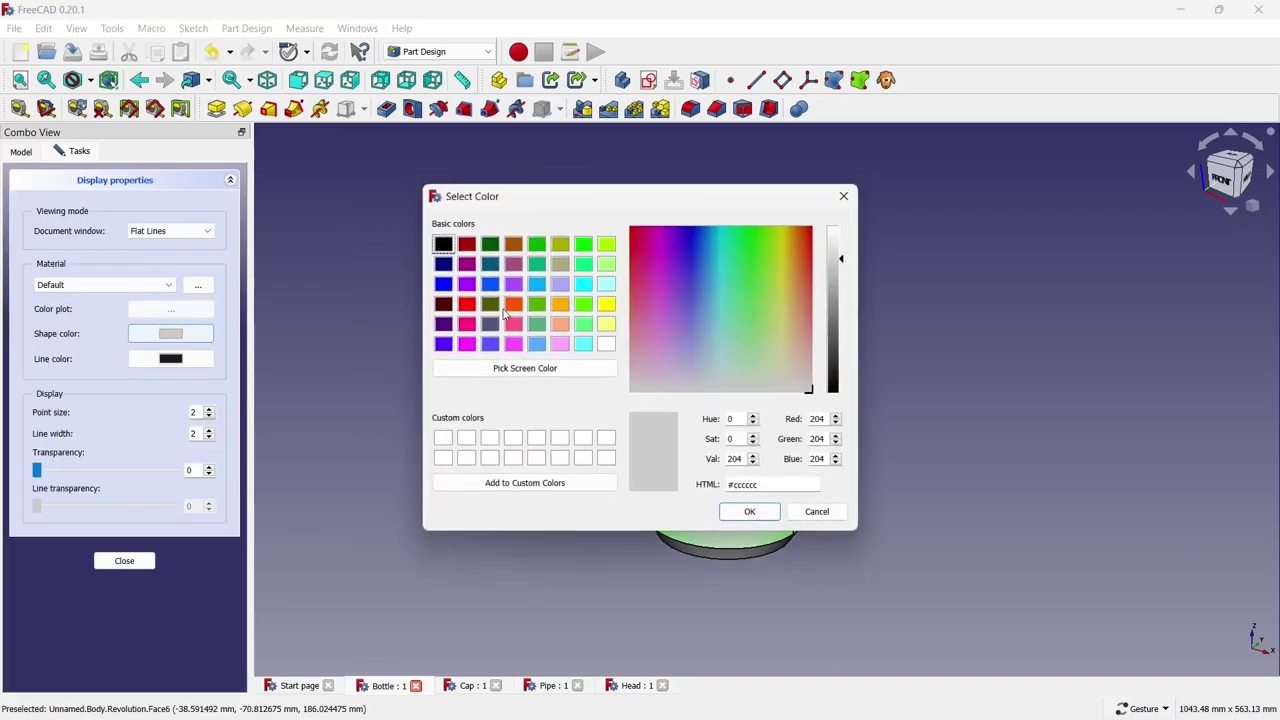
click(537, 284)
click(747, 511)
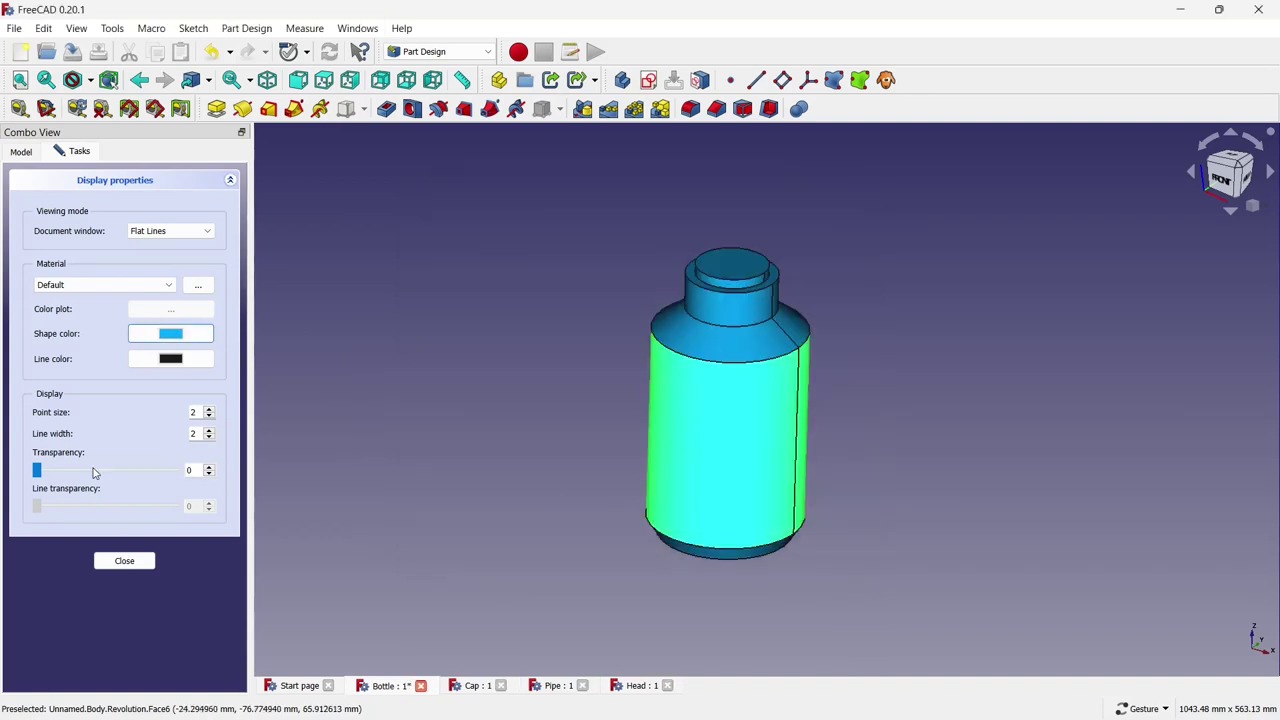
Set the bottle's transparency to 50 and save the Bottle document.
double_click(180, 471)
text(50)
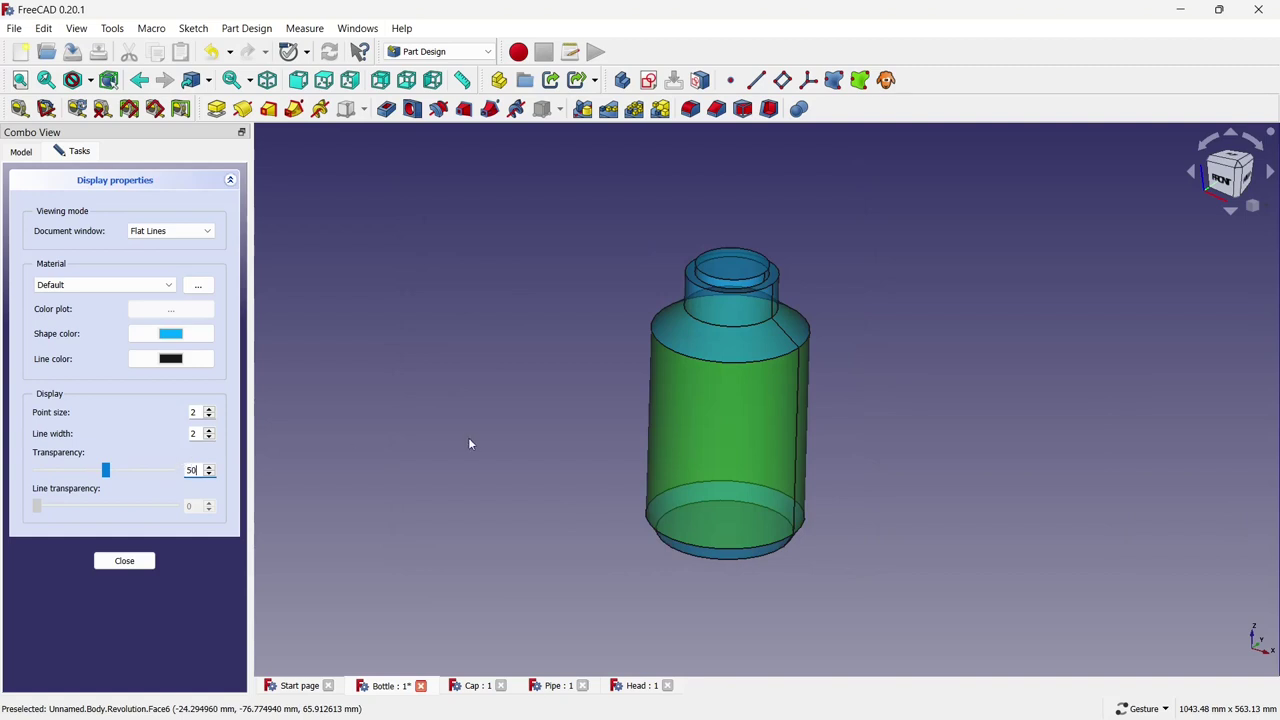
click(470, 443)
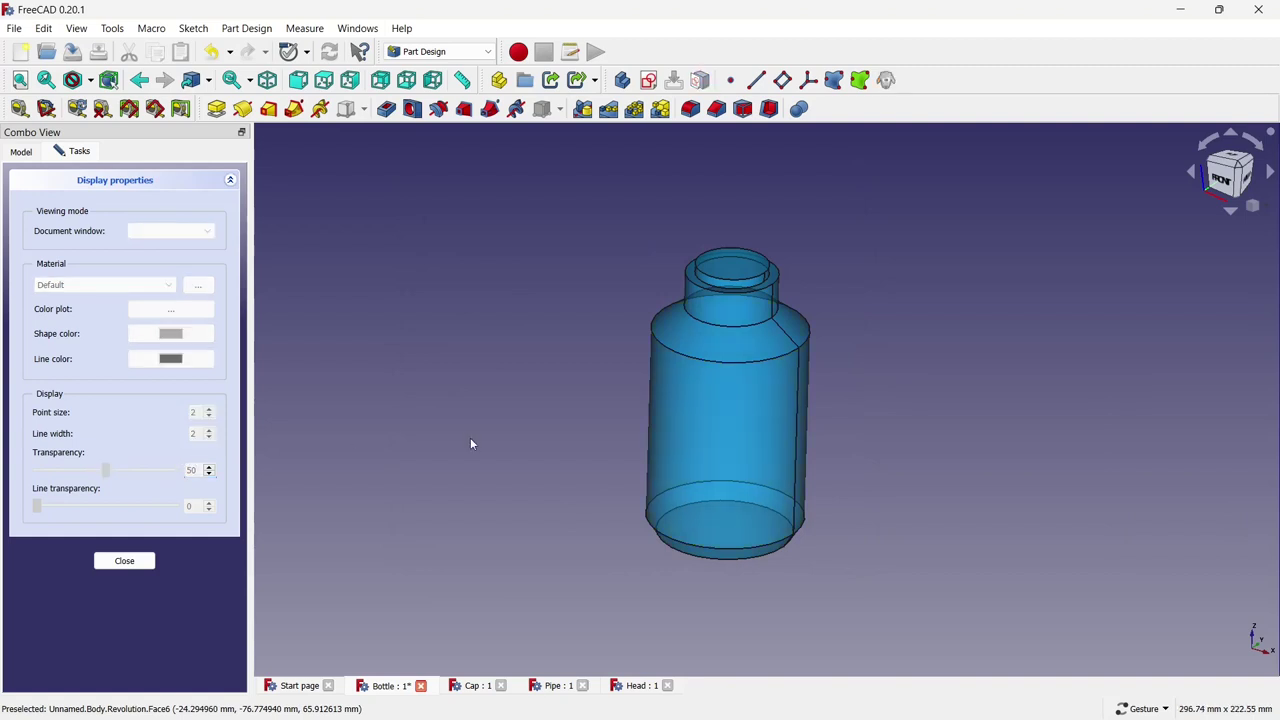
click(125, 562)
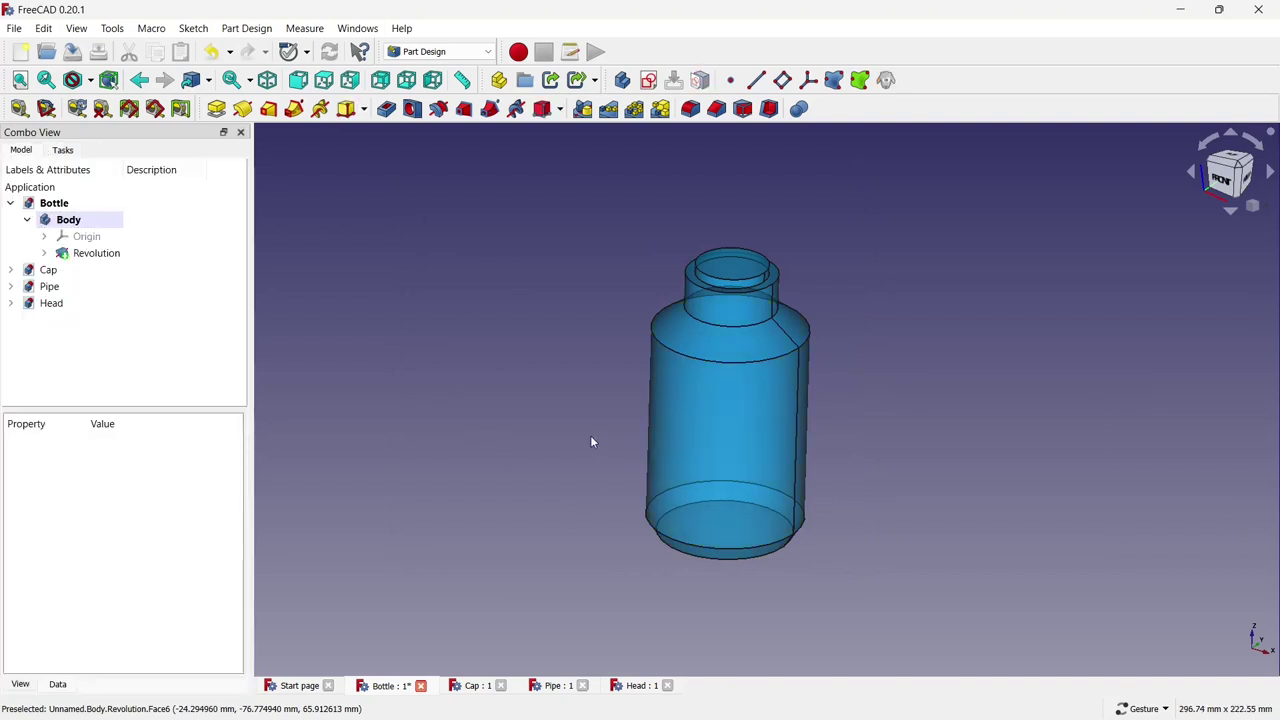
key(ctrl+s)
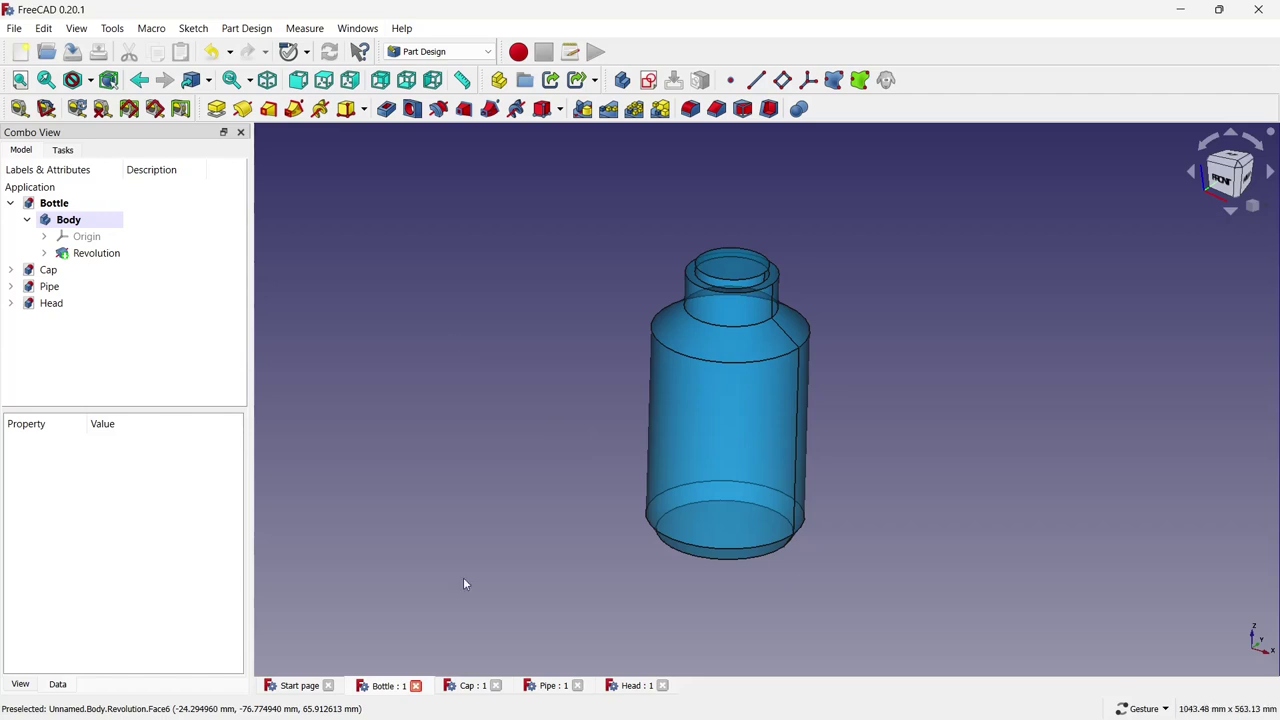
Create a new document and save it as Assembly.
click(20, 52)
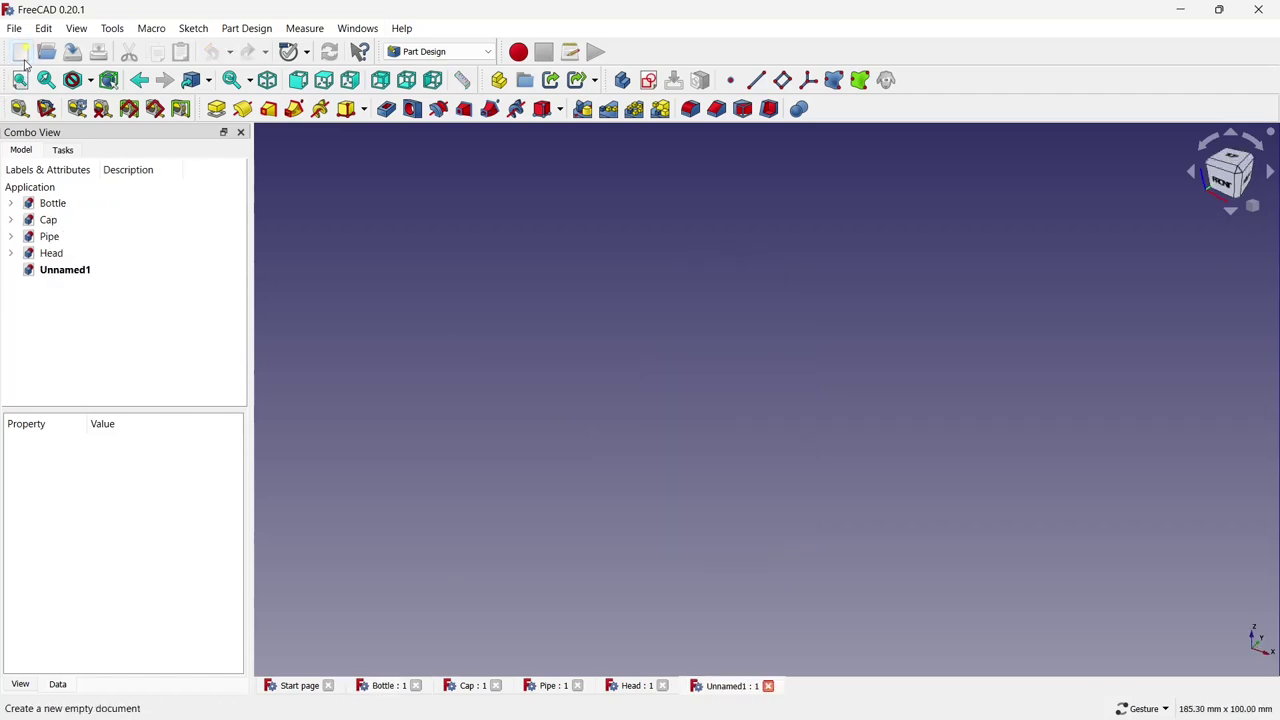
key(ctrl+s)
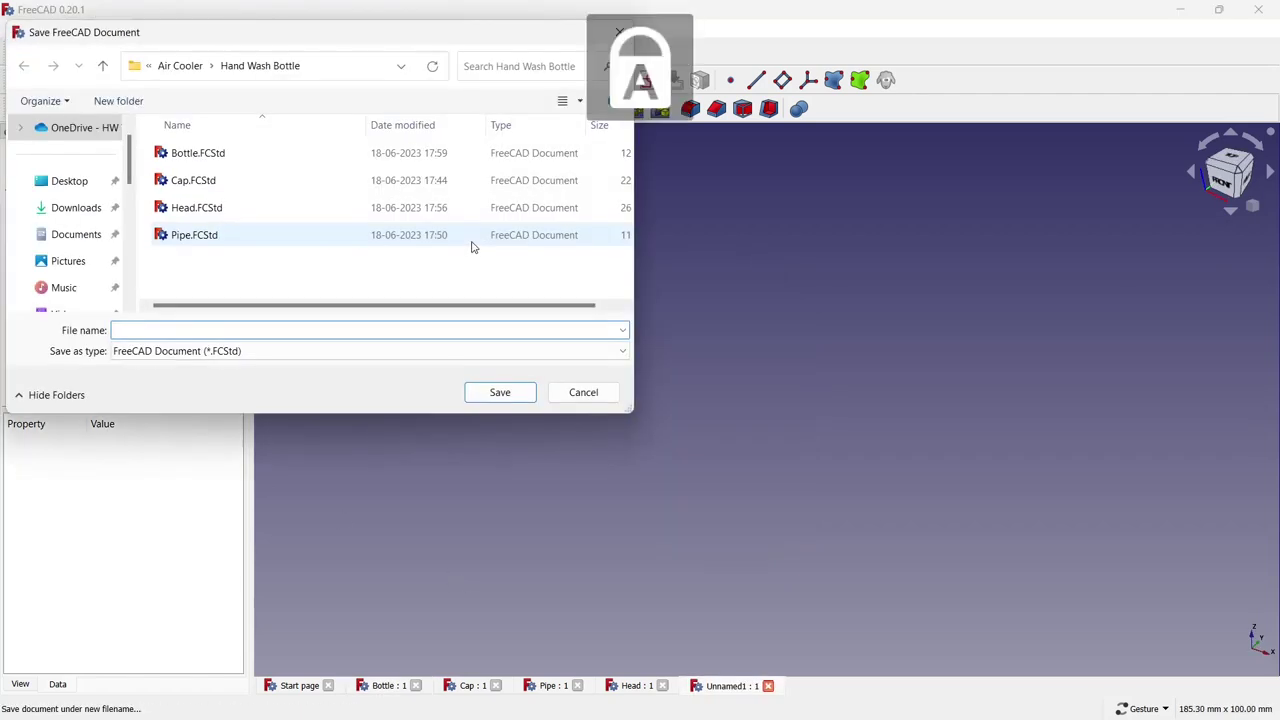
text(Assembly)
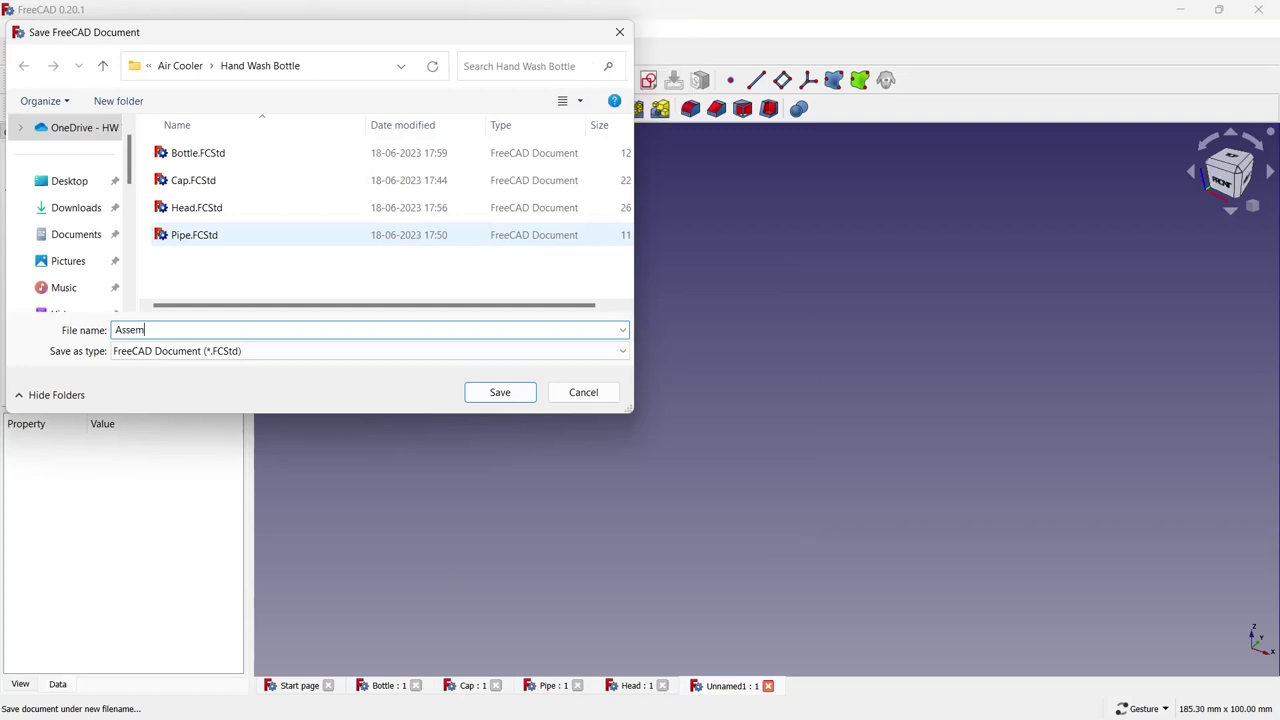
click(507, 392)
Switch to the A2plus workbench and start adding a part from an external file.
click(478, 56)
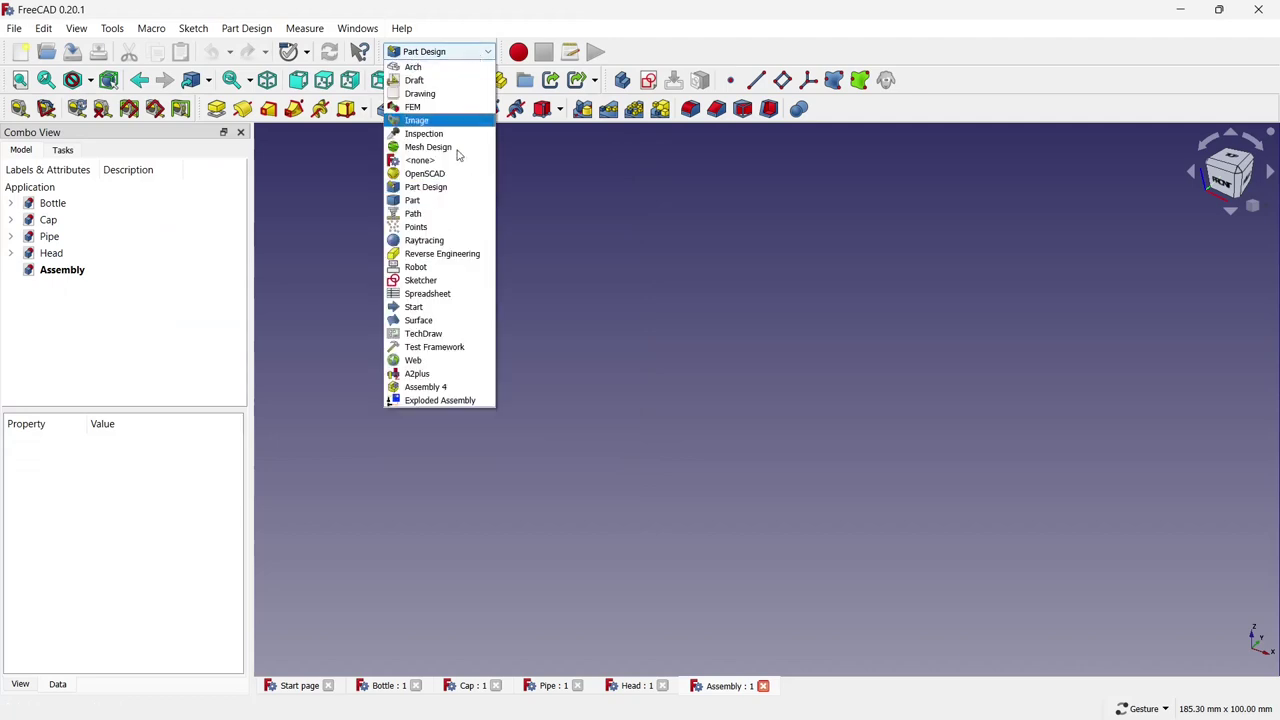
click(422, 375)
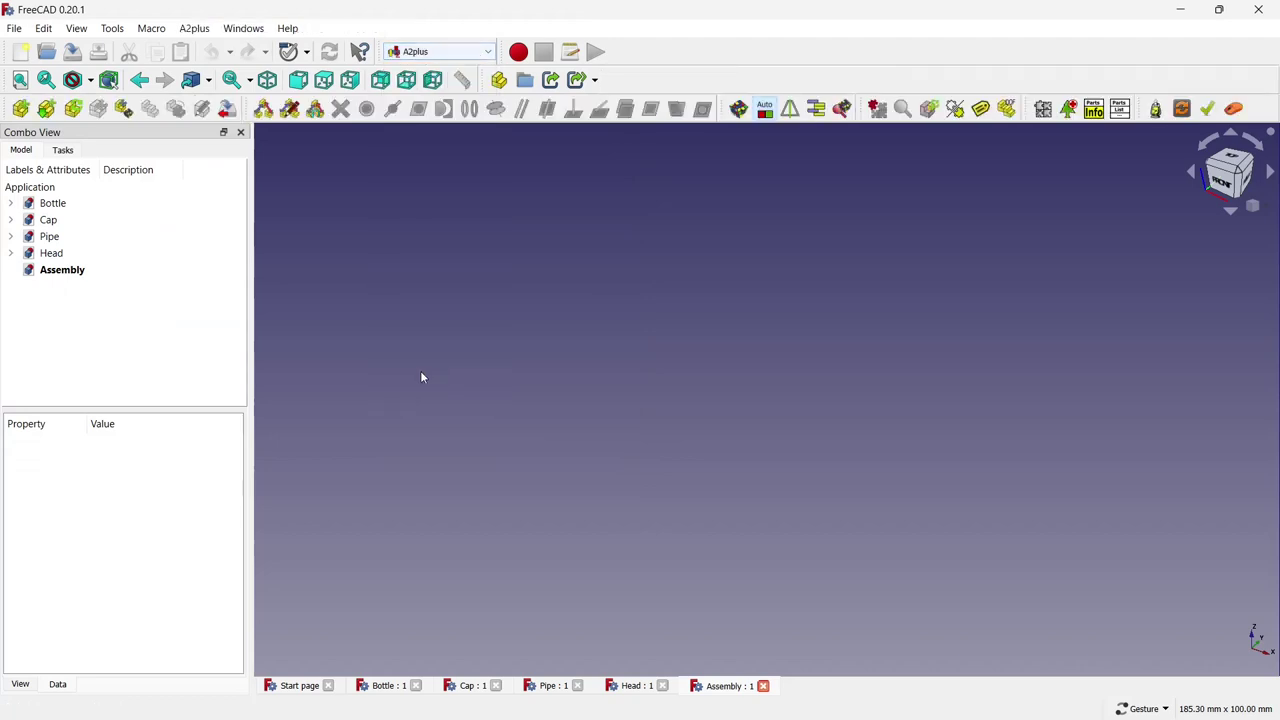
click(20, 108)
Import Bottle.FCStd into the assembly and place it in the view.
click(526, 277)
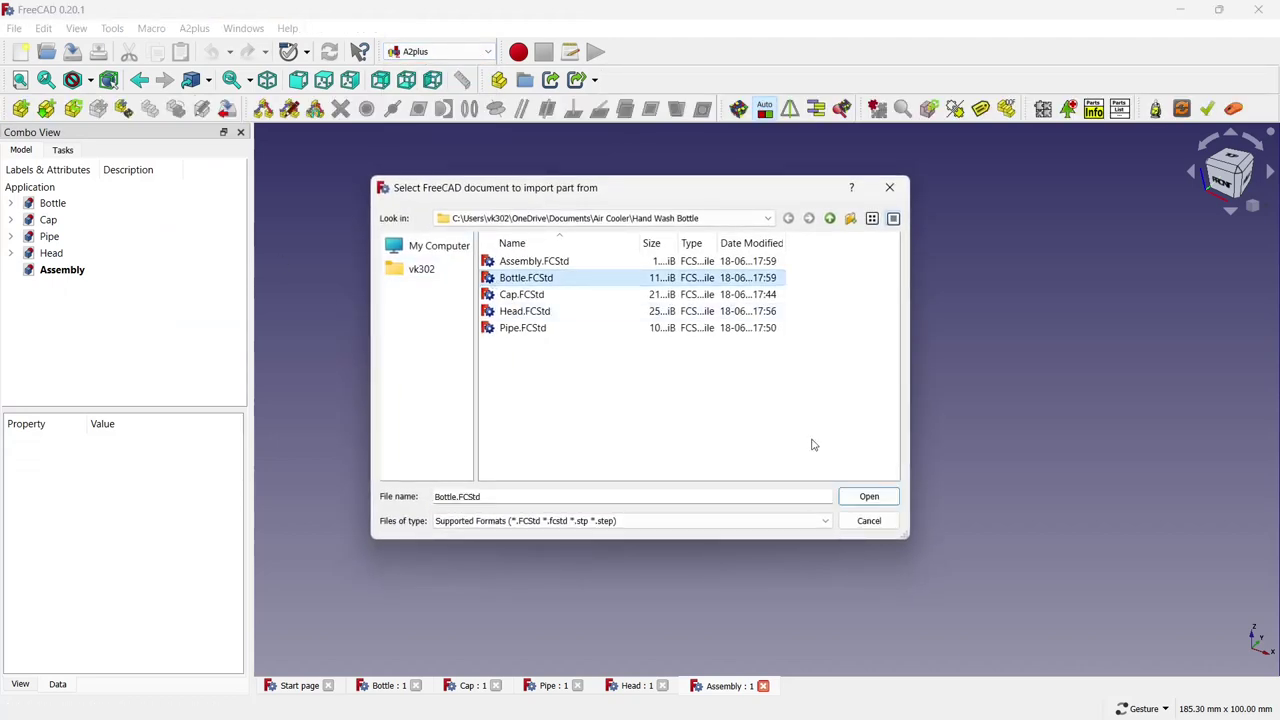
click(852, 496)
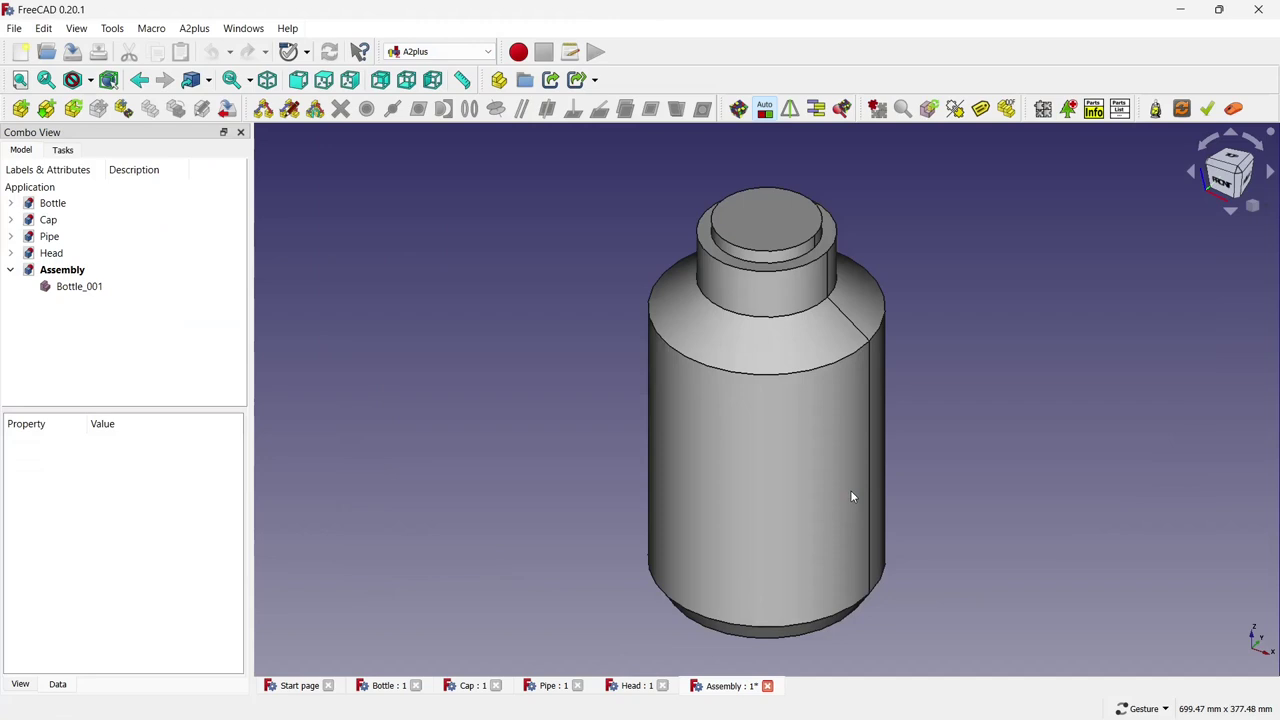
click(498, 355)
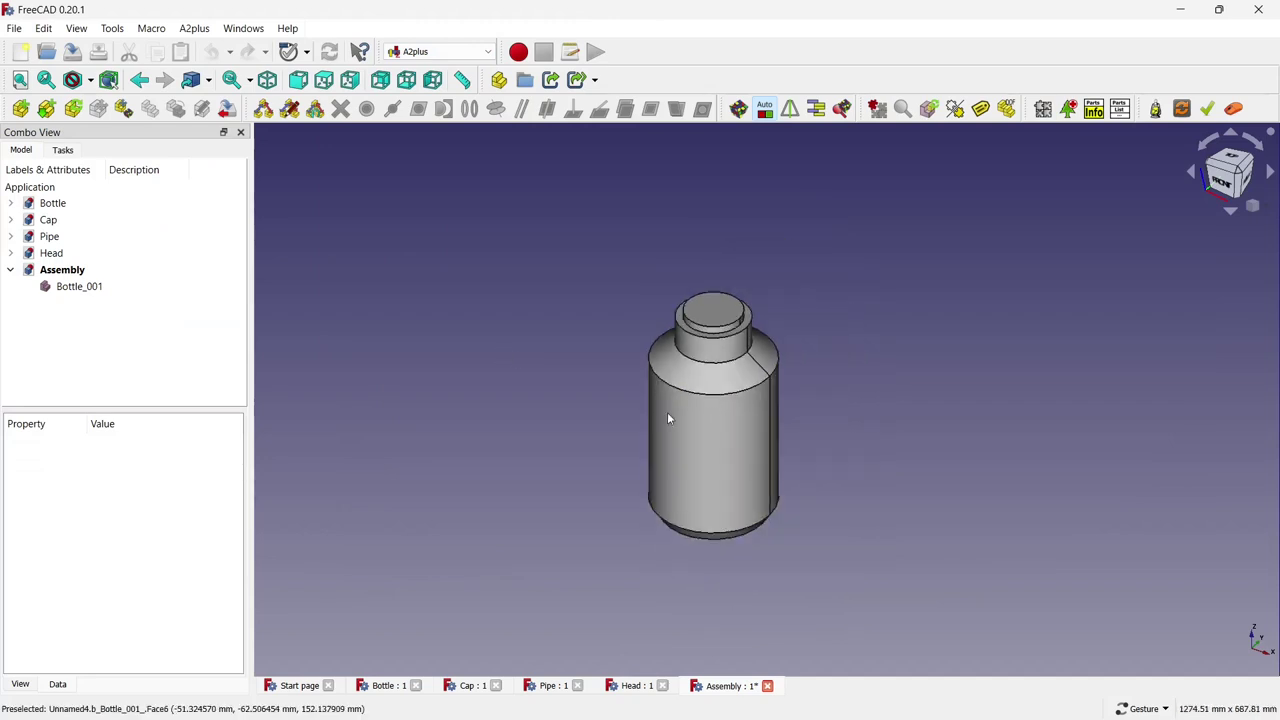
Colour Bottle_001 light blue (#00aaff) with 50 transparency.
click(97, 290)
right_click(97, 290)
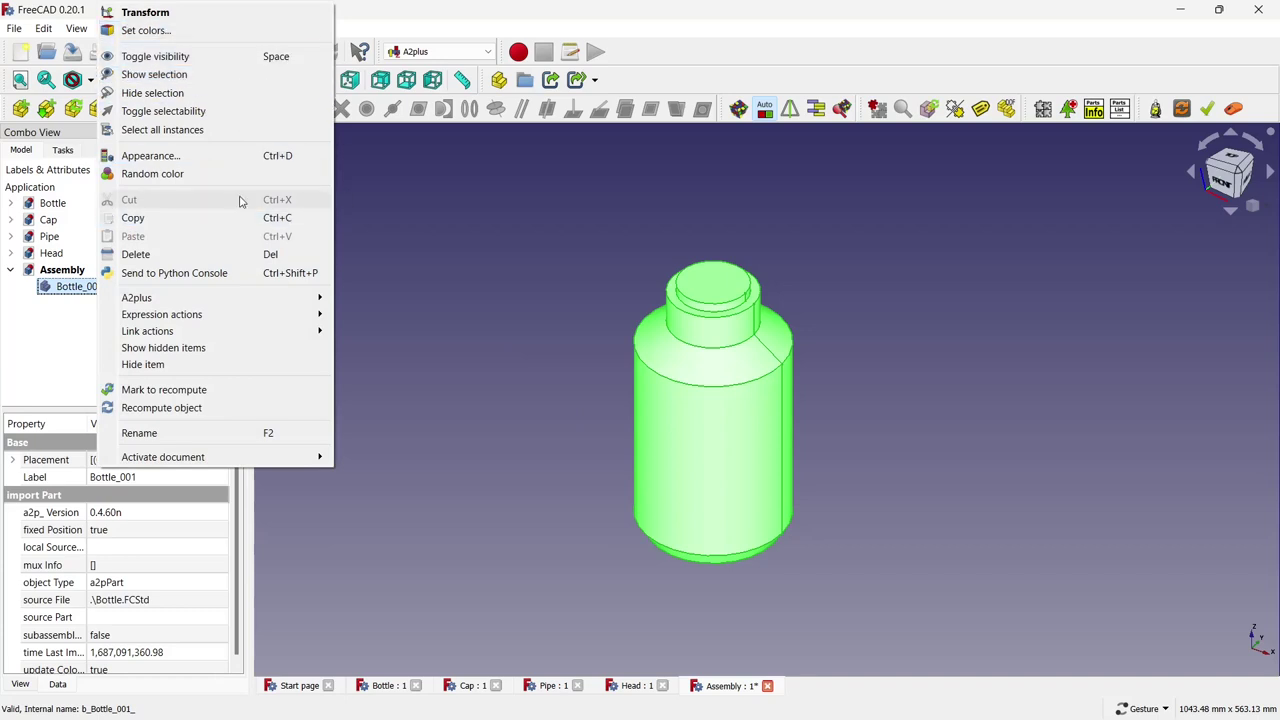
click(248, 163)
click(170, 333)
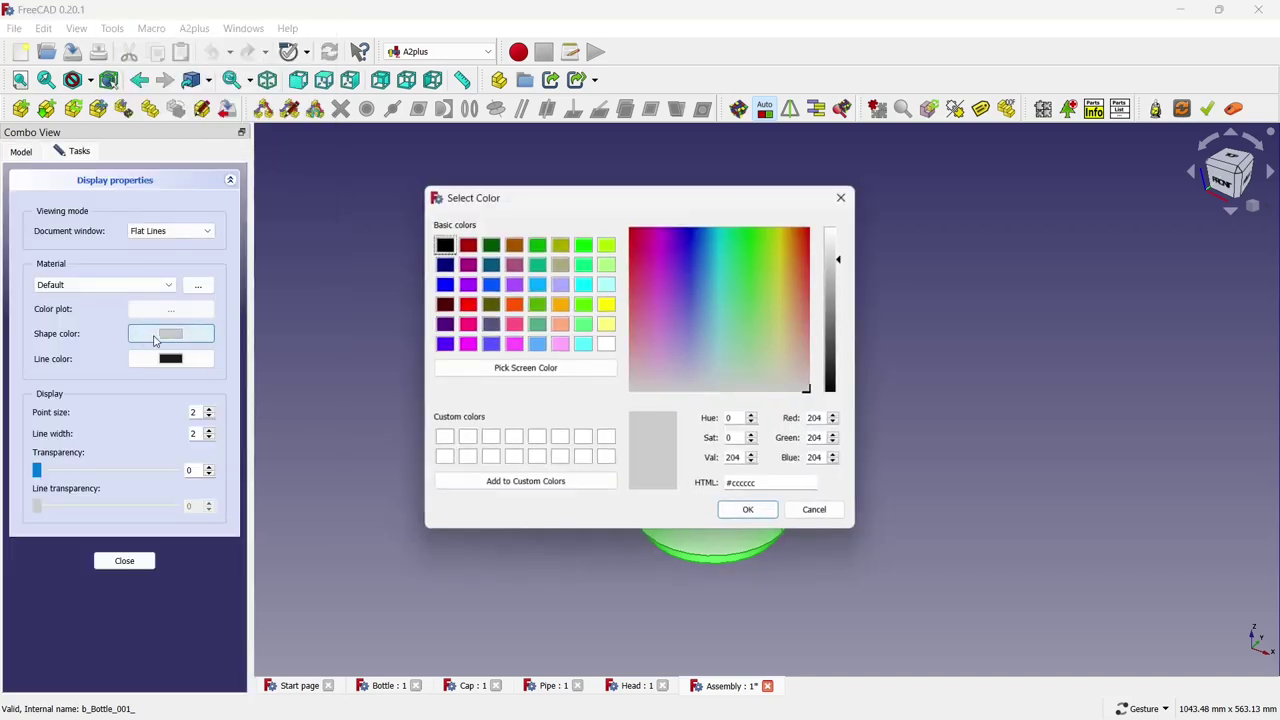
click(536, 284)
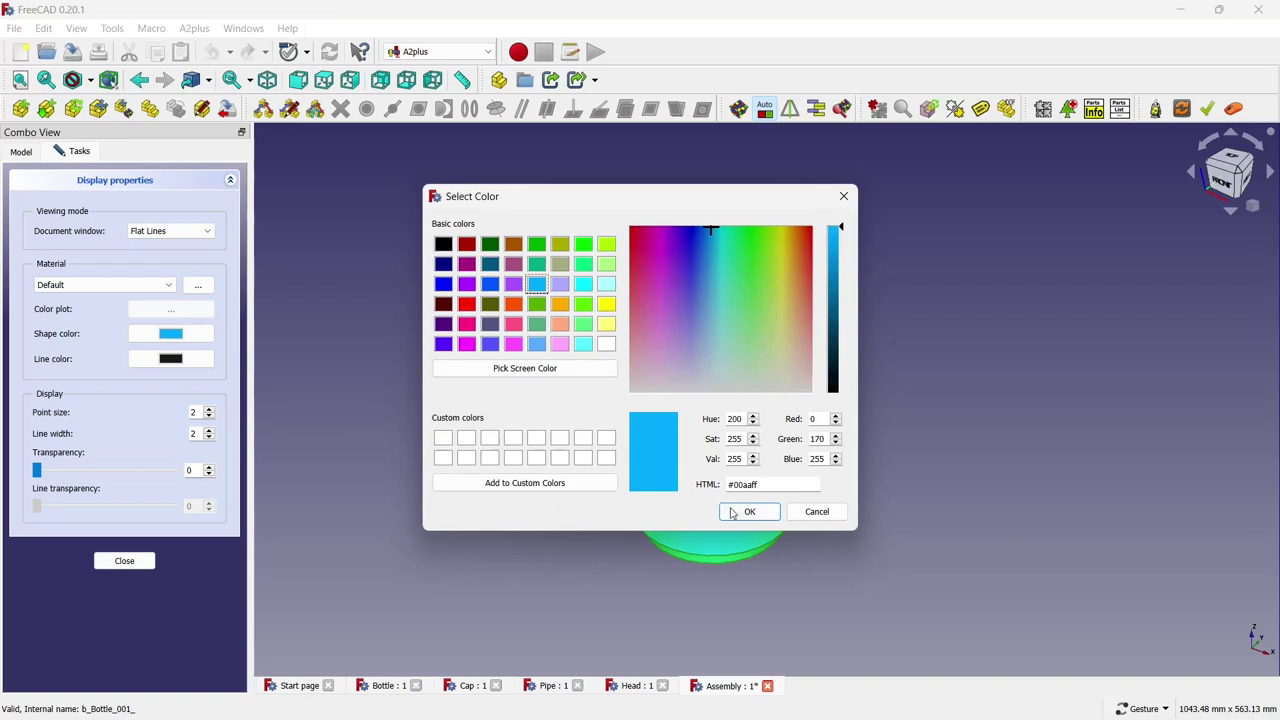
click(733, 513)
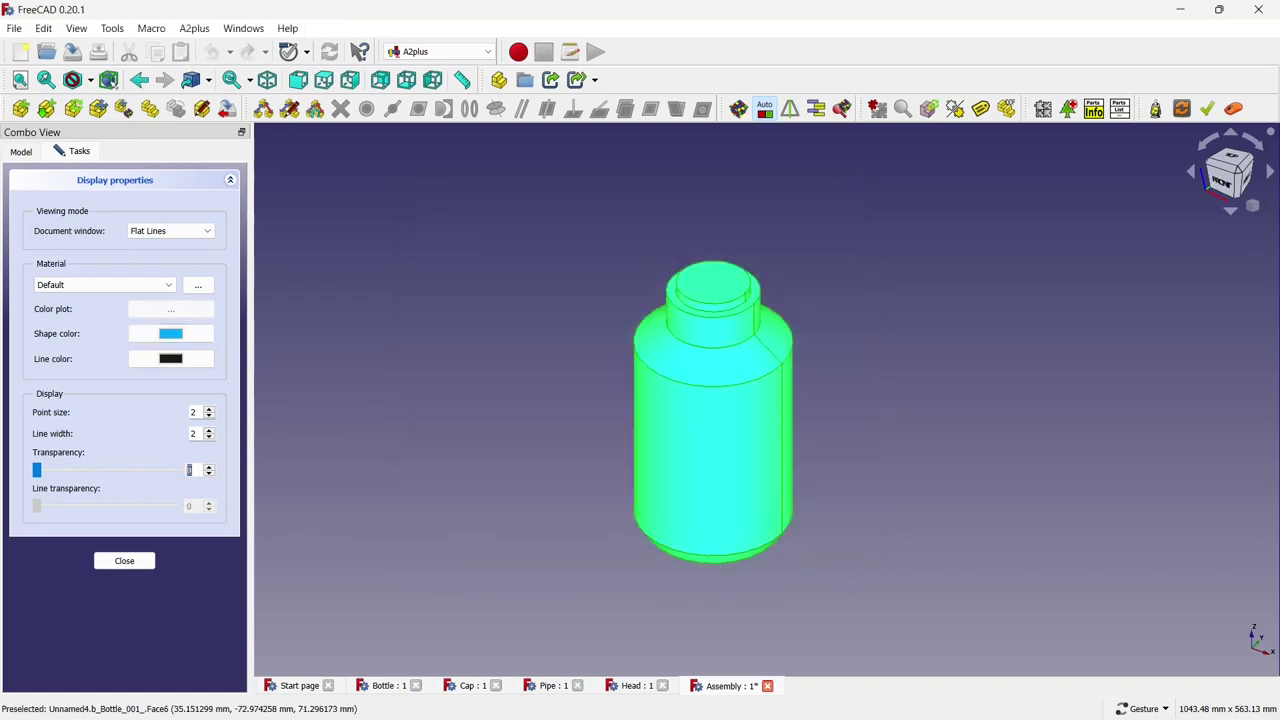
text(50)
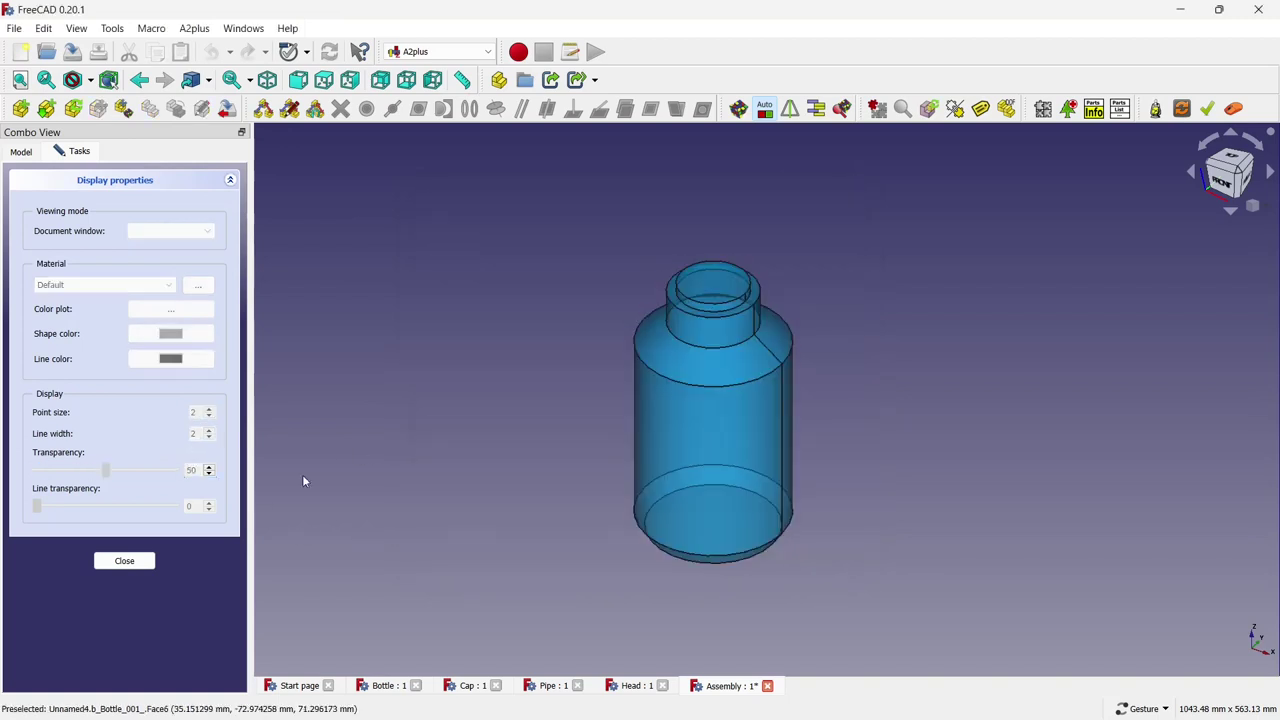
click(124, 560)
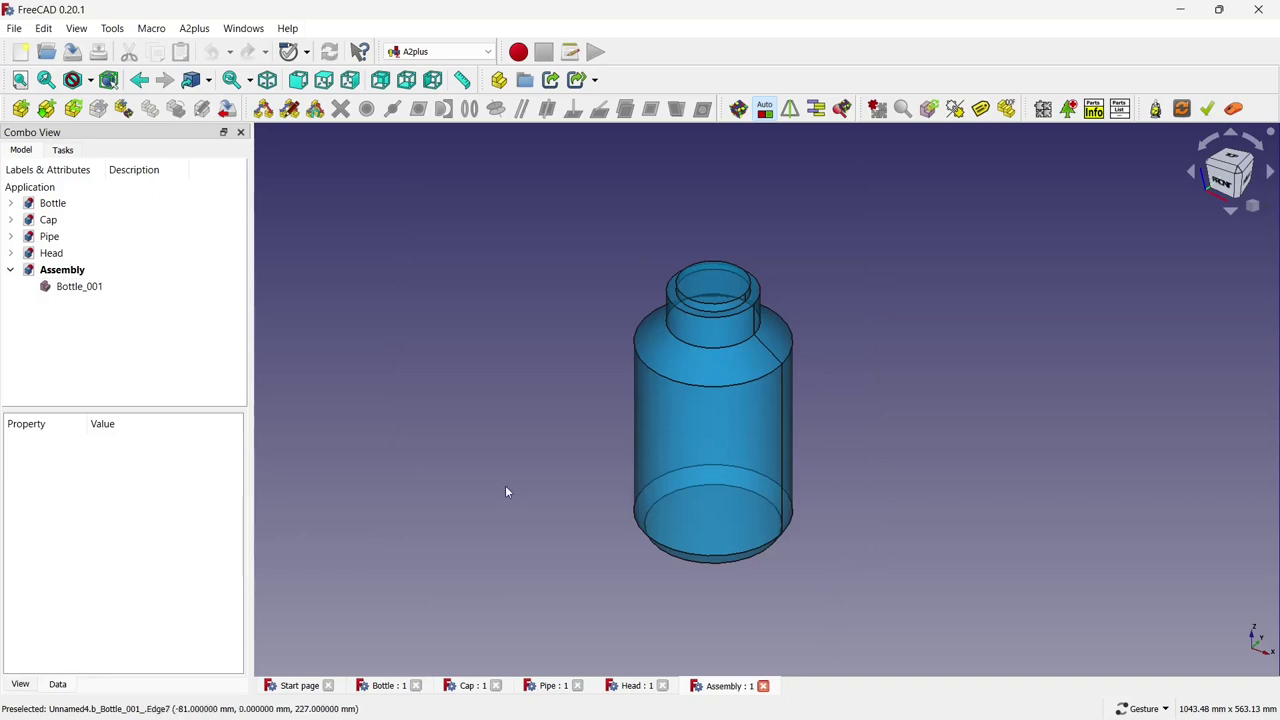
Import Cap.FCStd and constrain it axis-to-axis with the bottle neck.
click(20, 108)
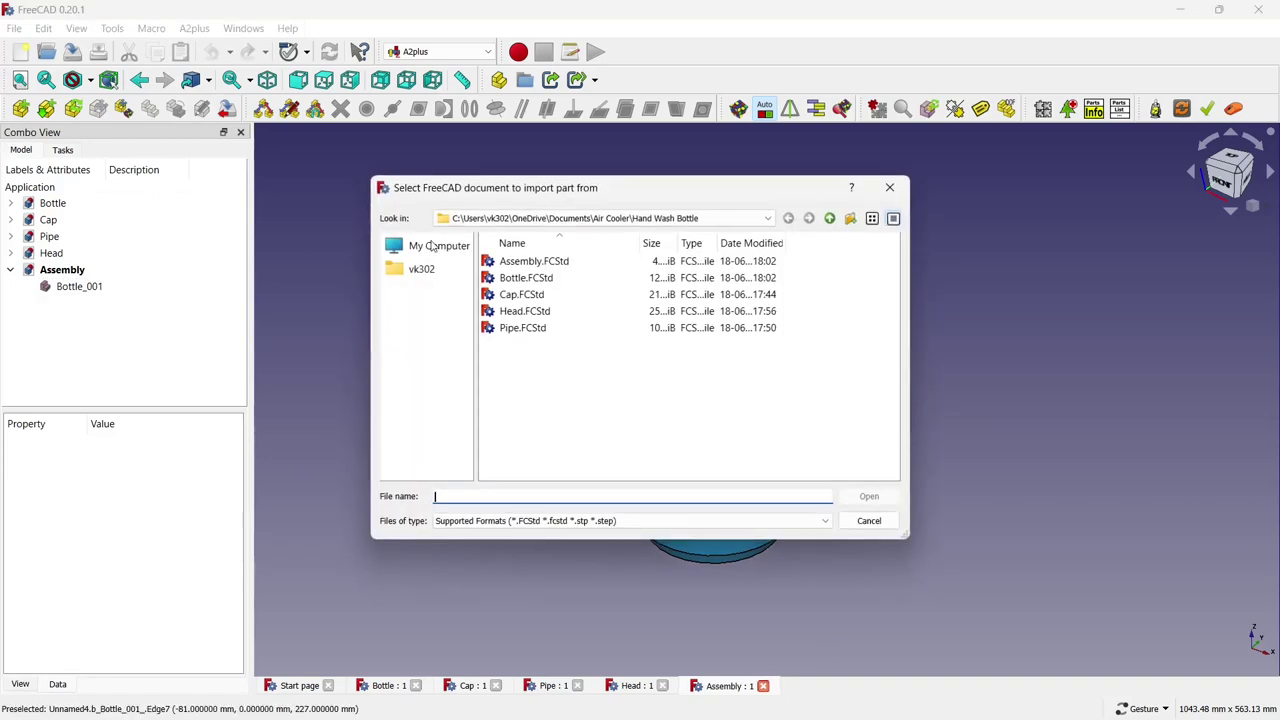
click(541, 302)
click(878, 497)
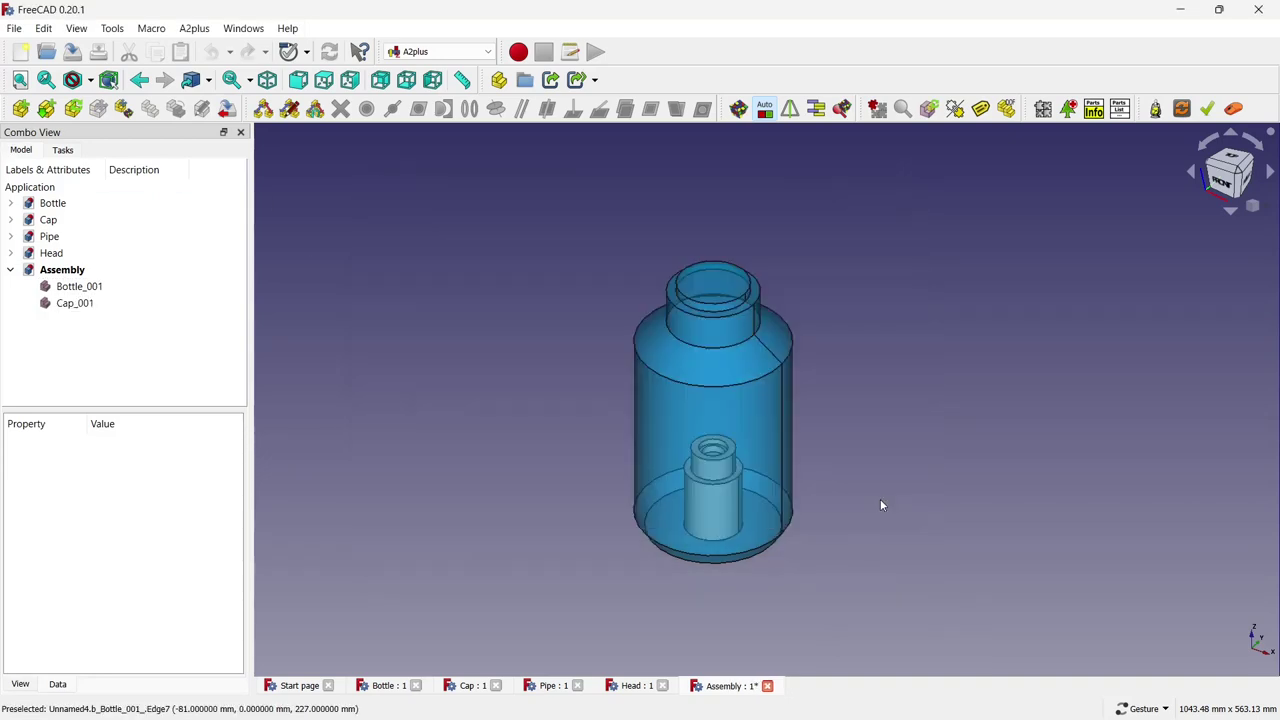
click(601, 298)
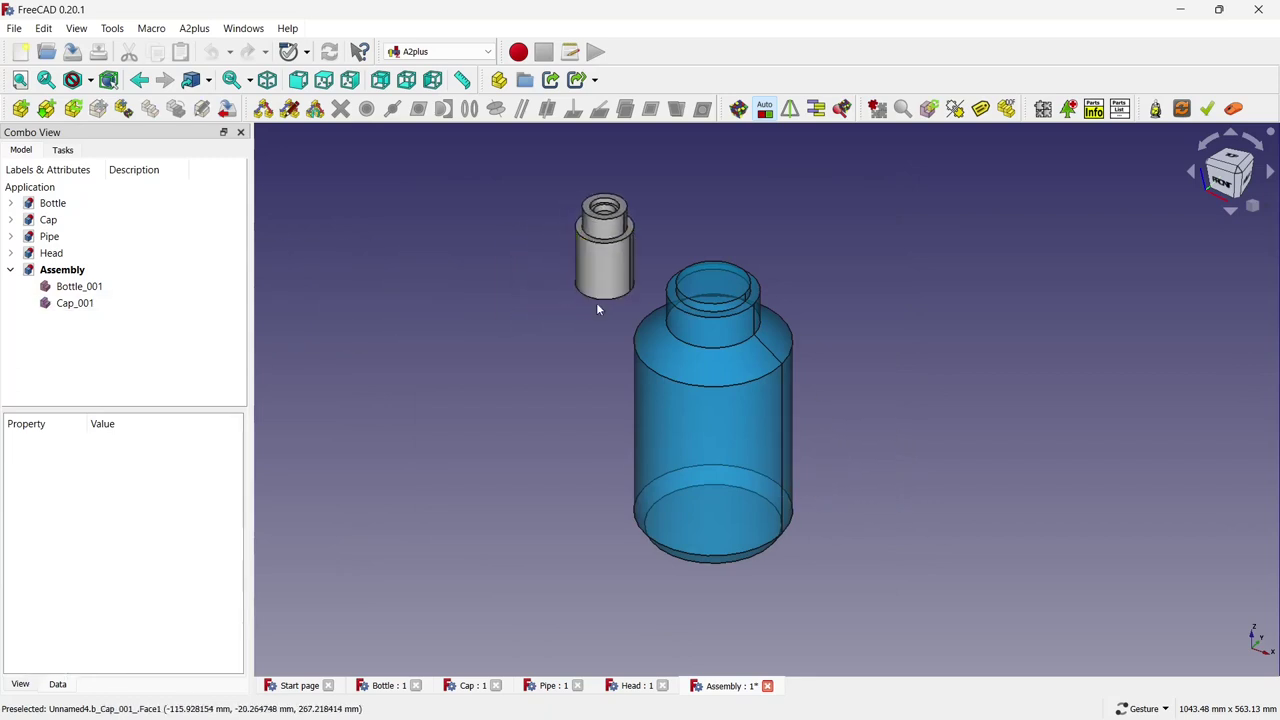
click(639, 292)
ctrl+click(726, 334)
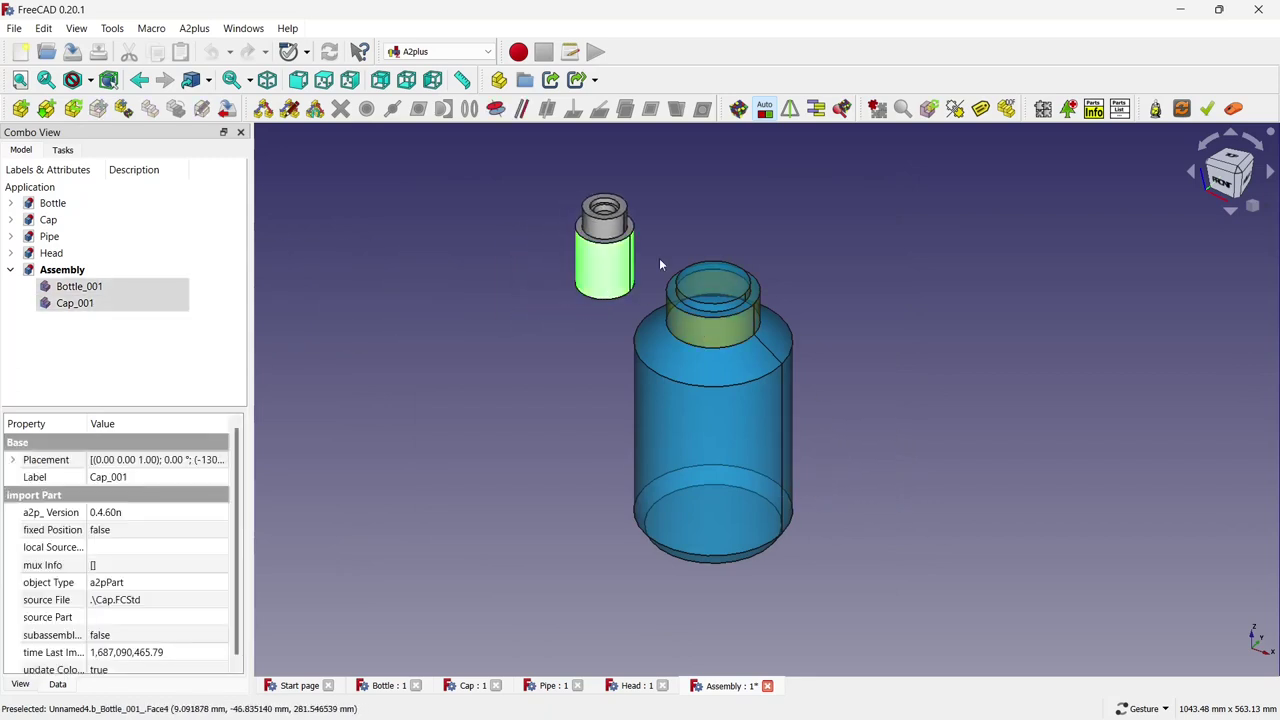
click(496, 108)
click(548, 308)
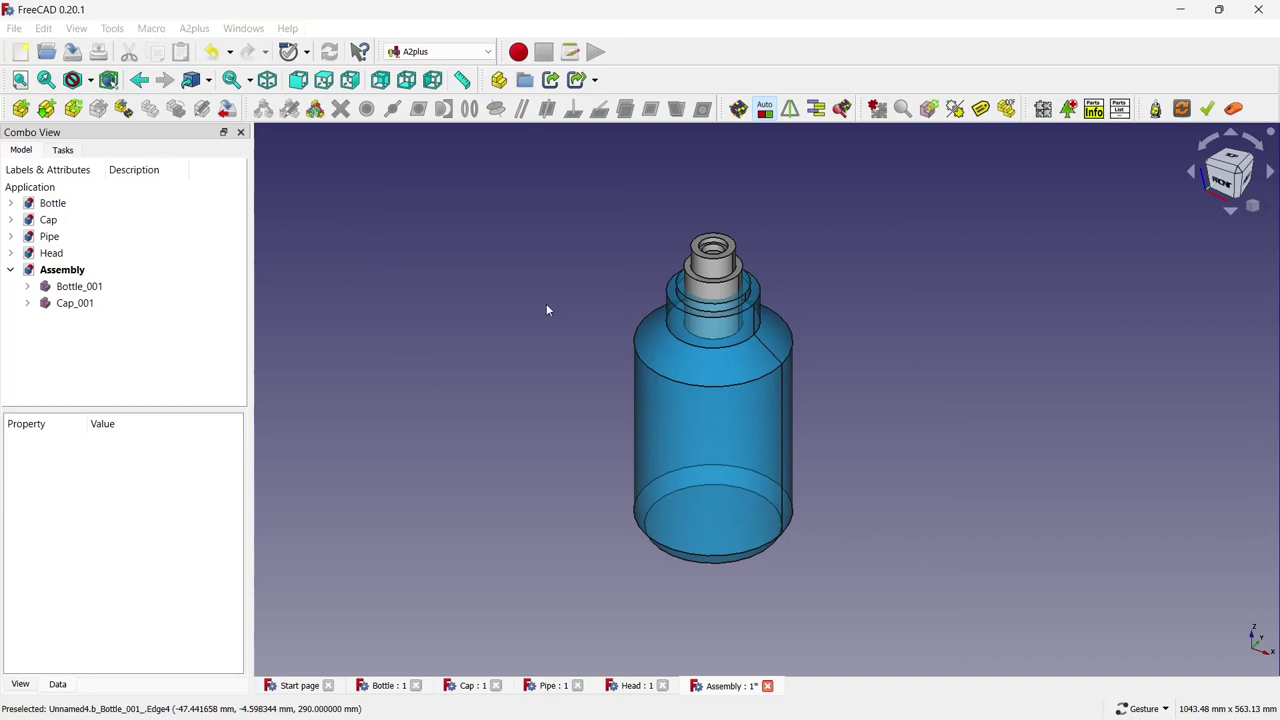
Raise Cap_001 40 mm onto the bottle neck using Transform in front view.
click(72, 302)
right_click(90, 300)
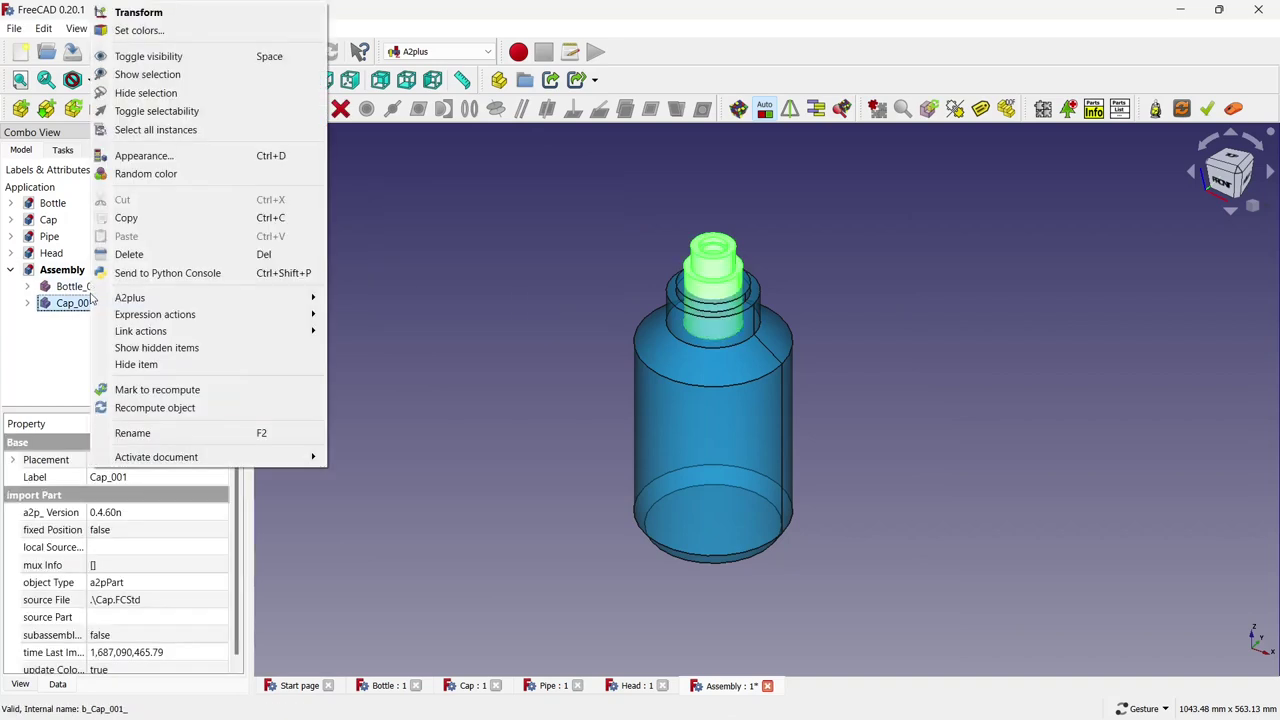
click(138, 12)
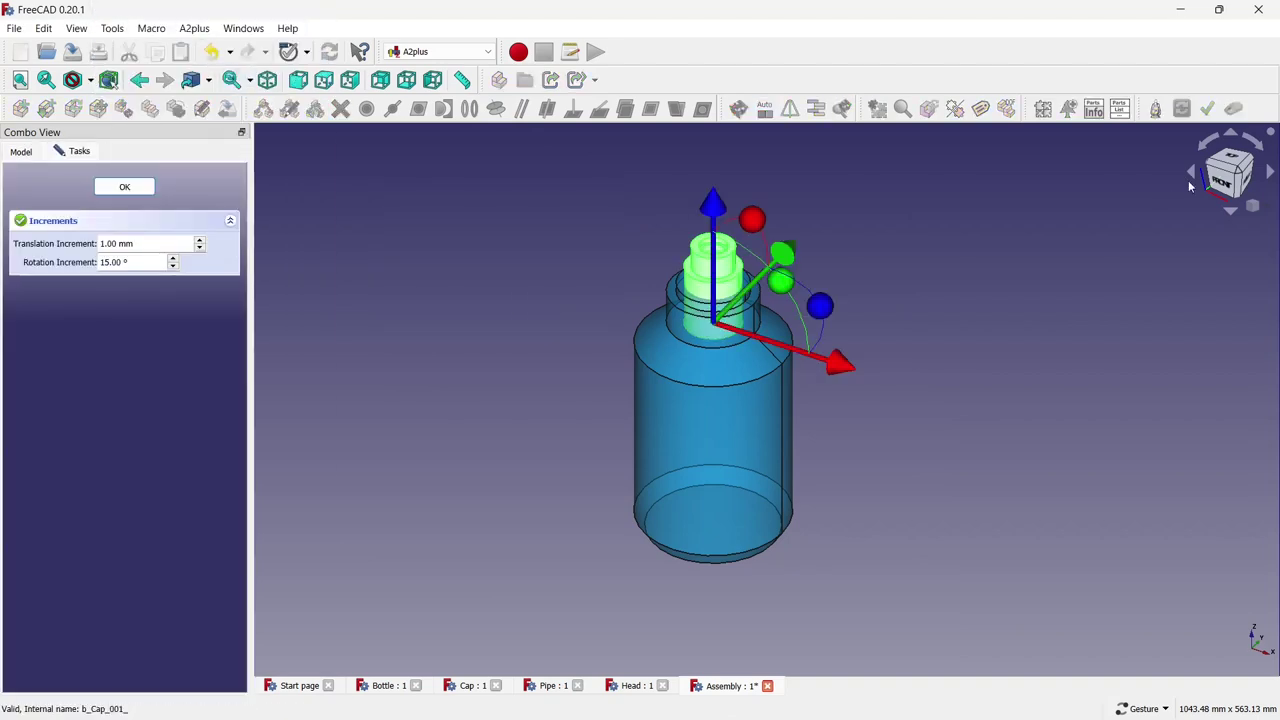
click(1220, 183)
scroll(793, 147, up, 4)
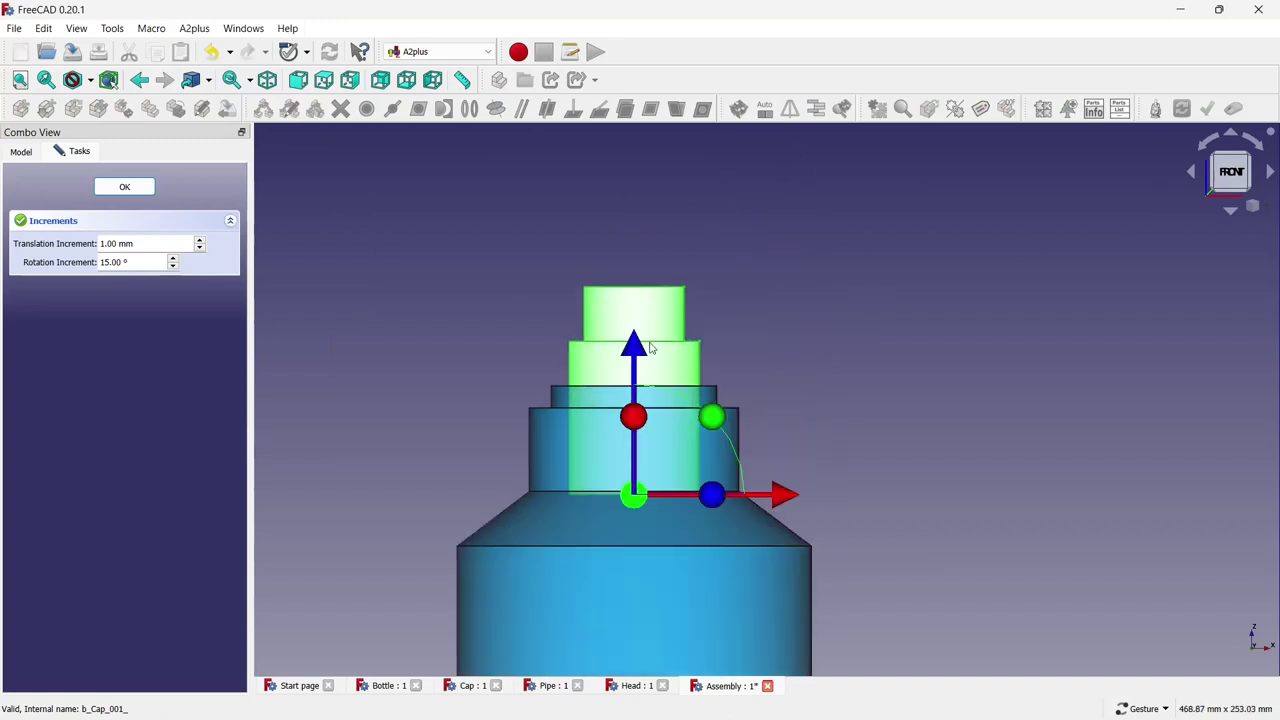
drag(636, 346, 653, 260)
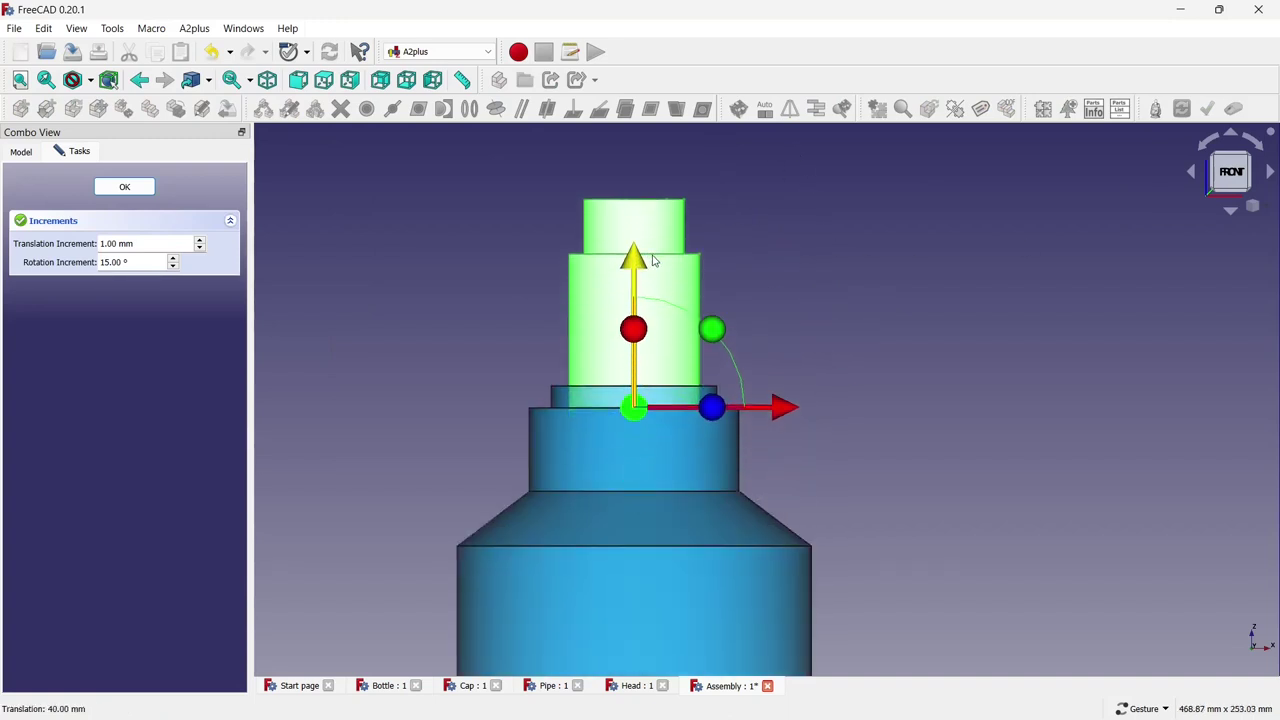
click(140, 188)
scroll(700, 290, down, 3)
scroll(746, 254, down, 2)
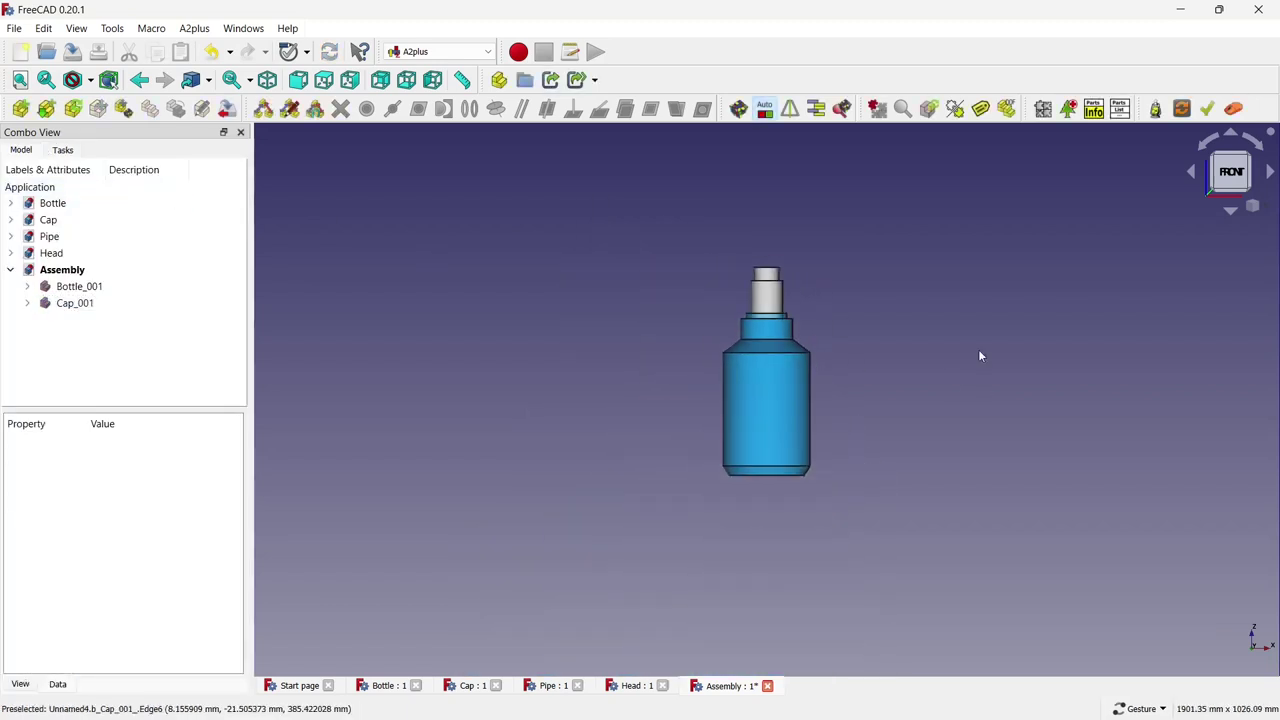
mouse_move(980, 357)
mouse_down()
mouse_move(931, 420)
mouse_move(837, 374)
mouse_move(912, 318)
mouse_up()
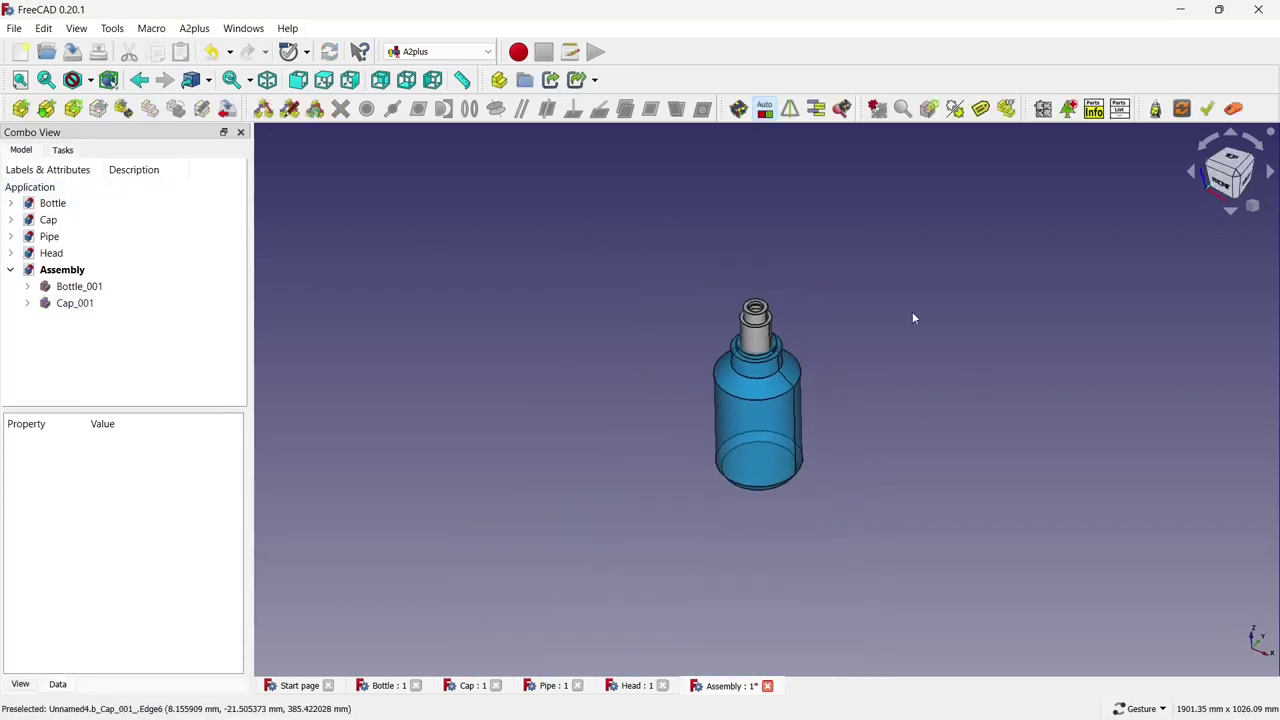
scroll(912, 317, up, 1)
scroll(910, 311, up, 1)
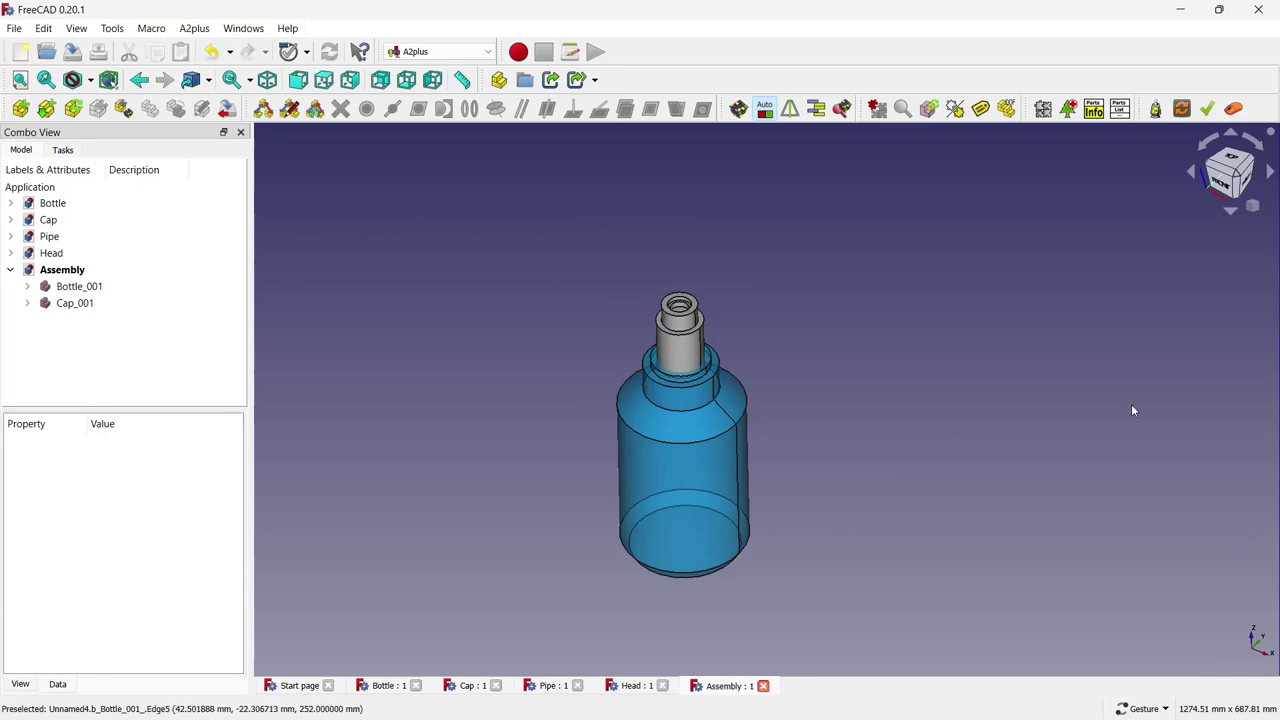
Import Pipe.FCStd and place it beside the bottle.
key(shift+a)
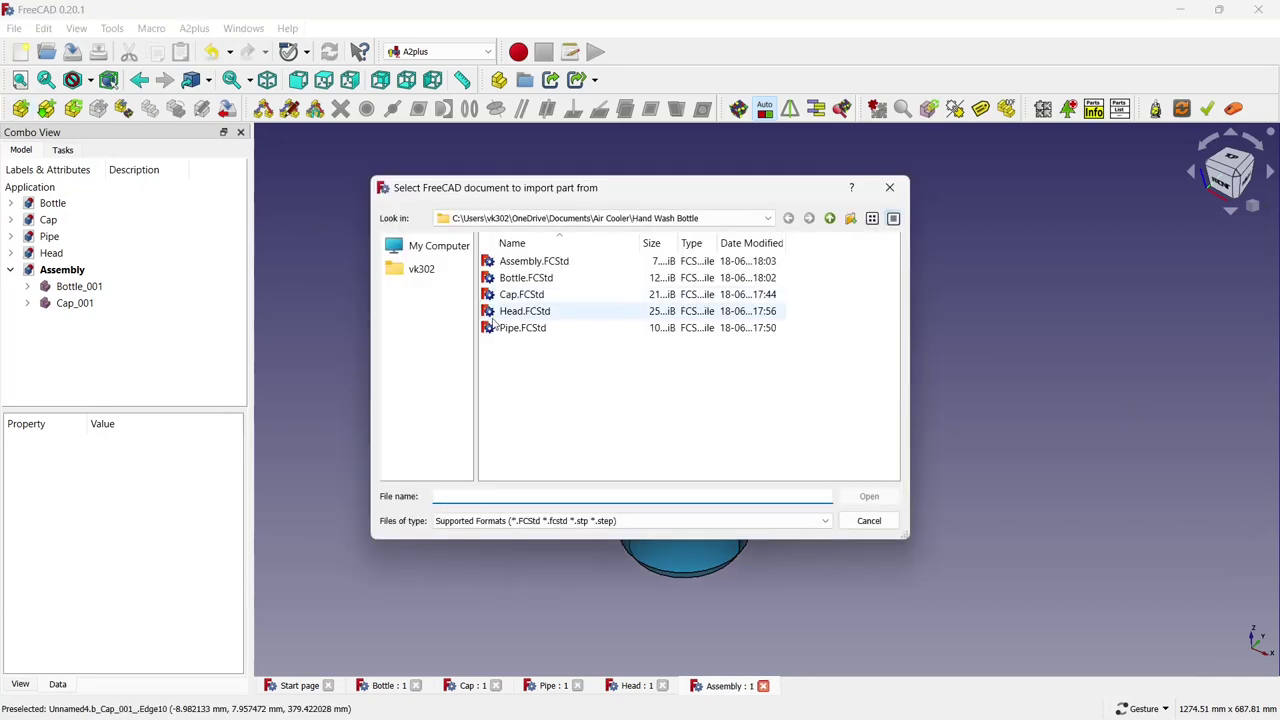
click(502, 332)
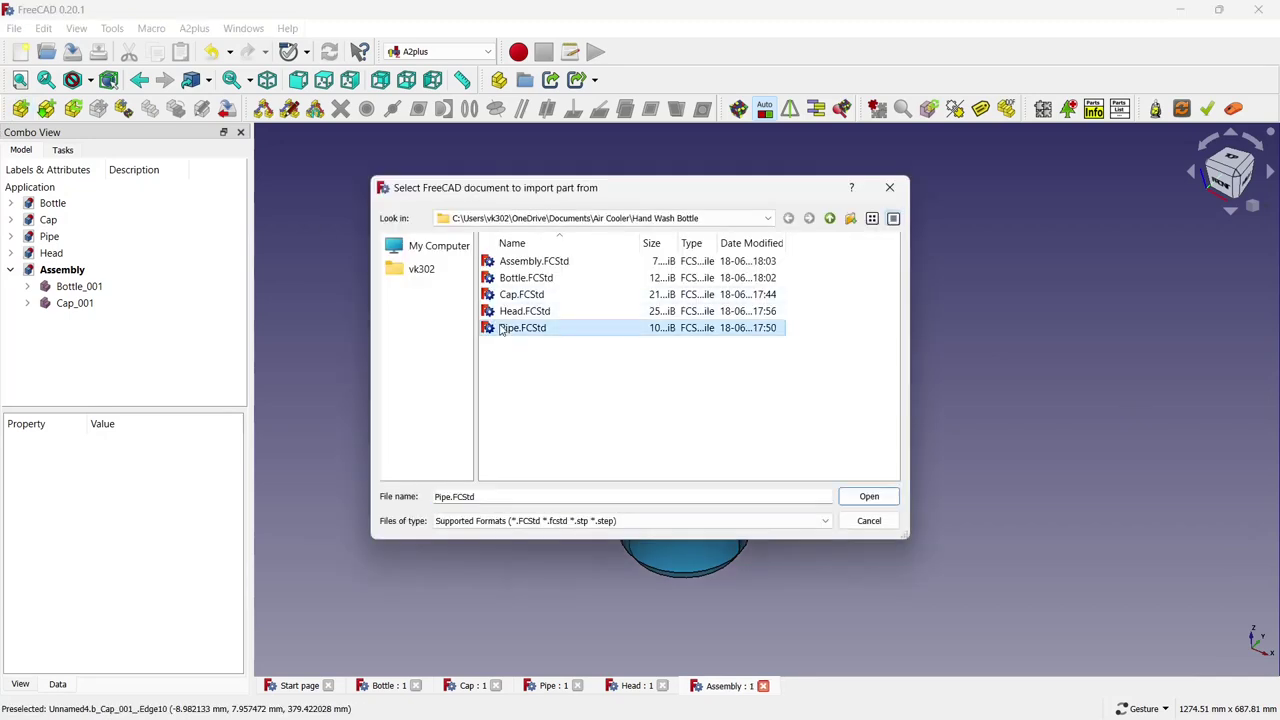
click(852, 495)
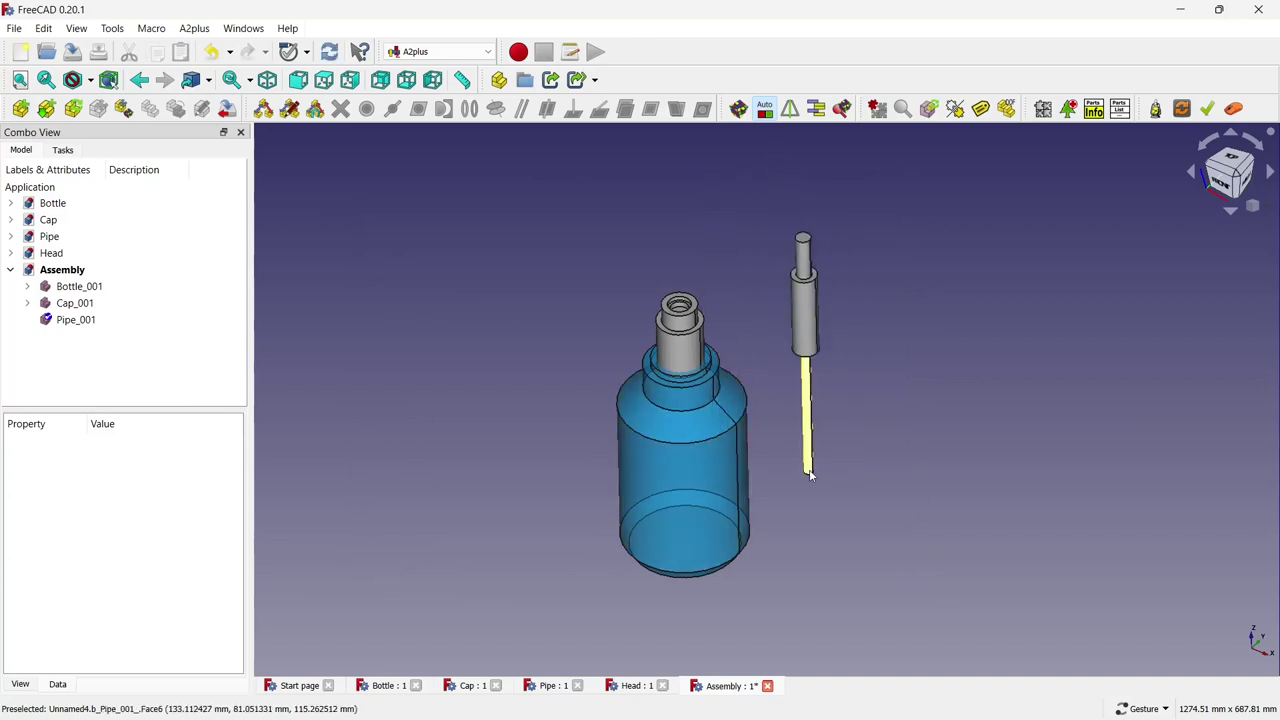
click(798, 490)
Align the pipe on the cap's axis with an Axis-to-Axis constraint.
click(923, 408)
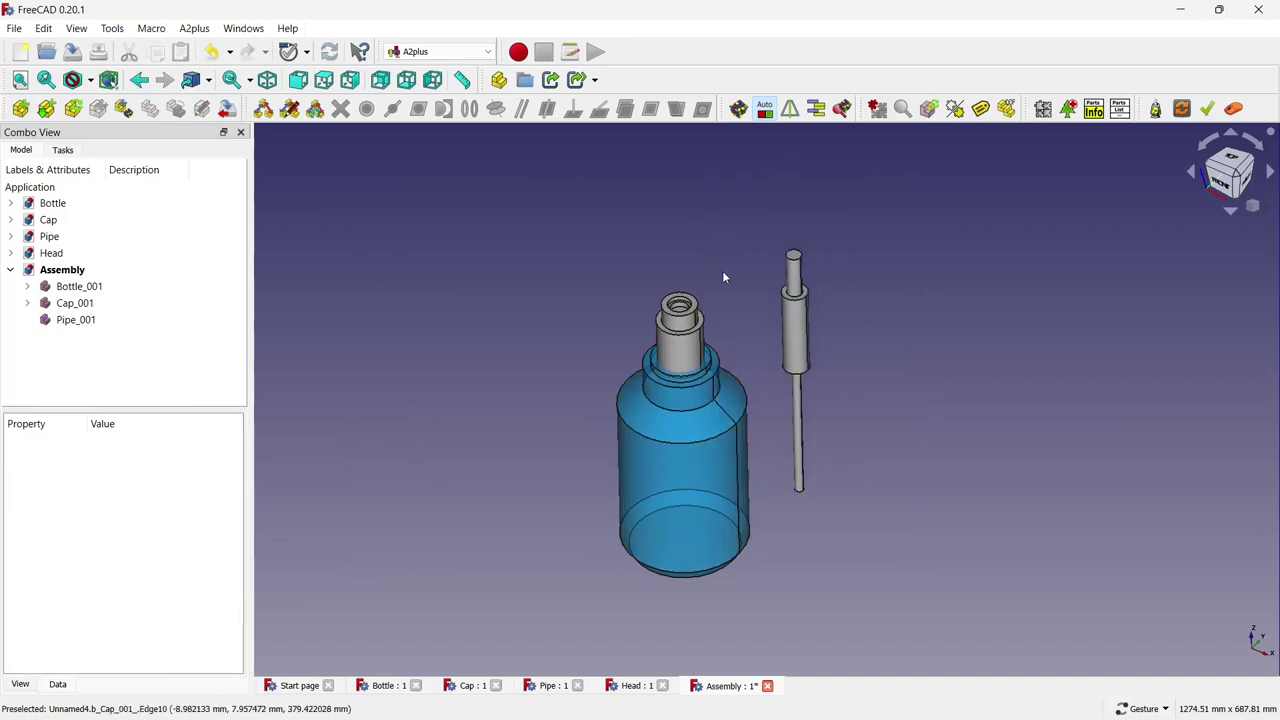
click(803, 330)
ctrl+click(680, 345)
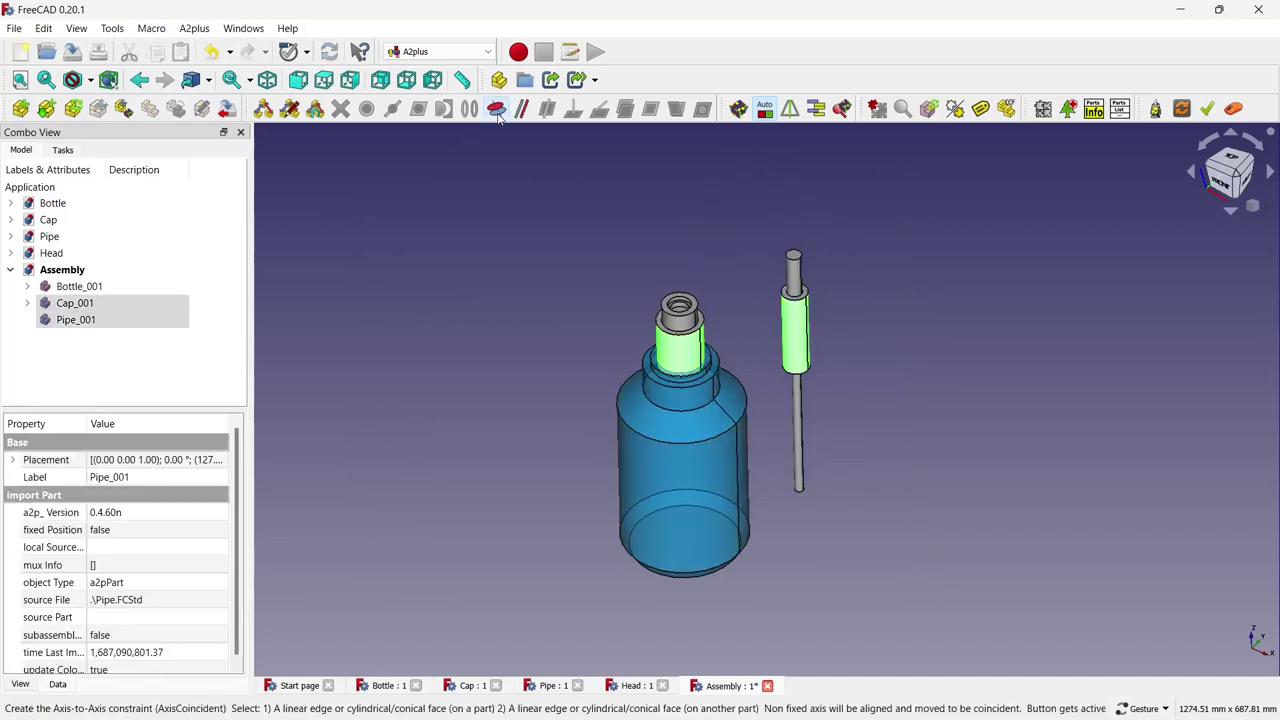
click(497, 110)
click(545, 309)
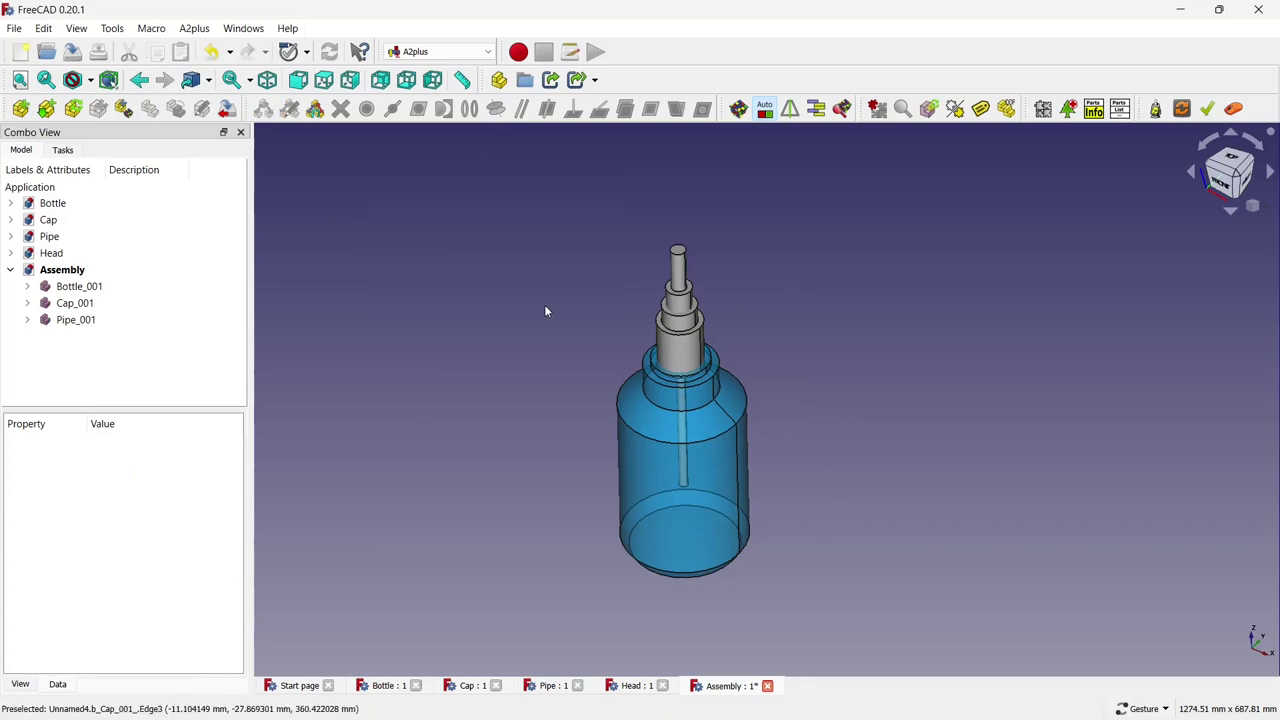
click(44, 319)
Lower Pipe_001 65 mm into the bottle, leaving its tip above the cap, and save.
right_click(44, 319)
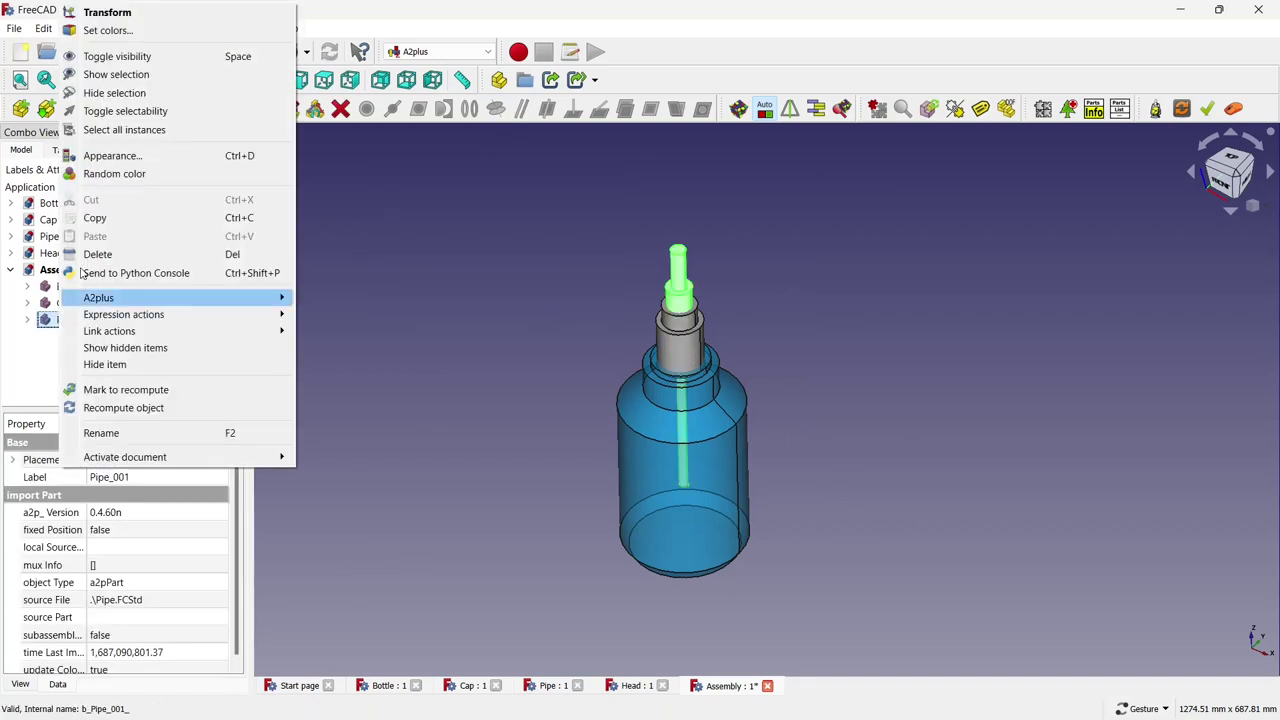
click(150, 12)
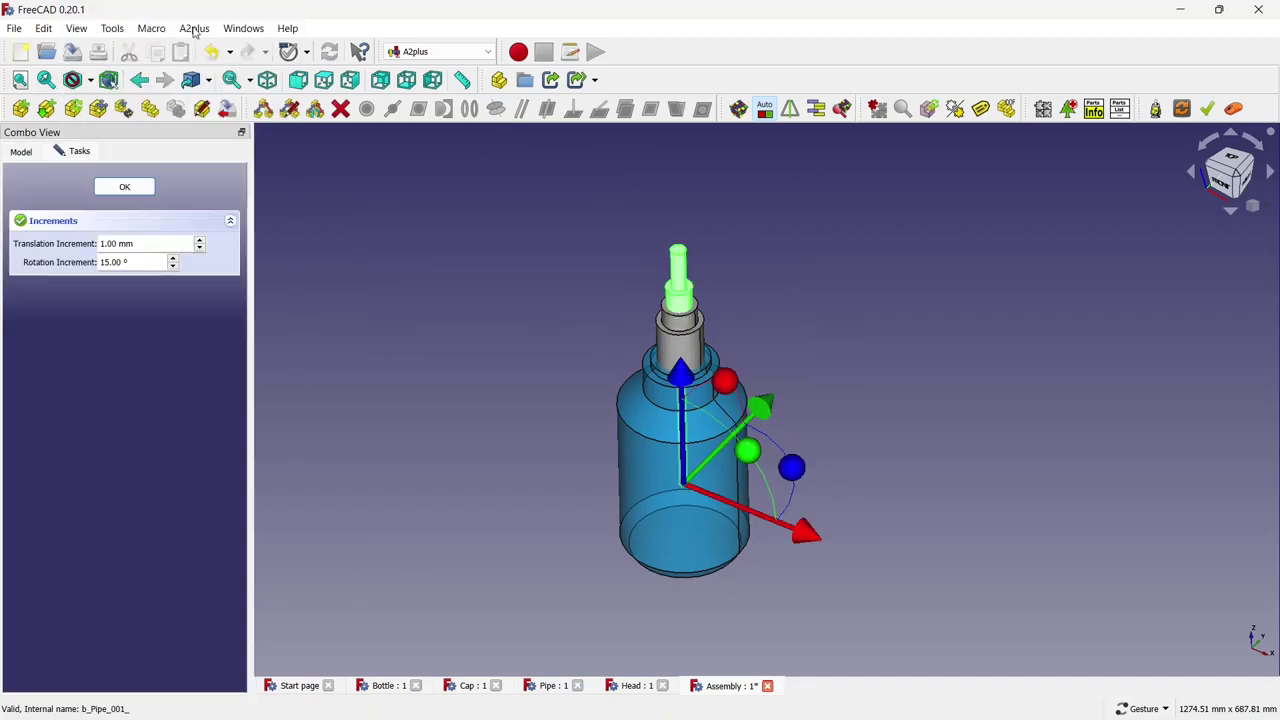
click(1222, 194)
drag(737, 328, 732, 378)
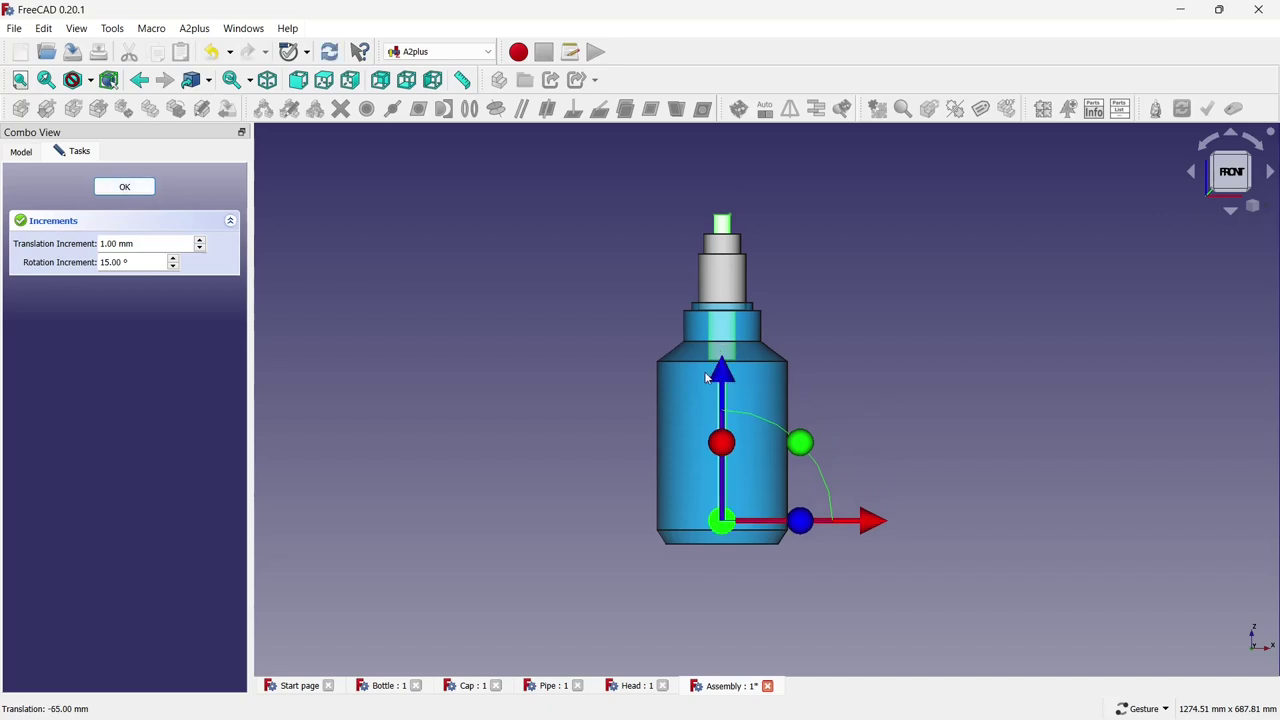
drag(722, 378, 724, 372)
click(124, 187)
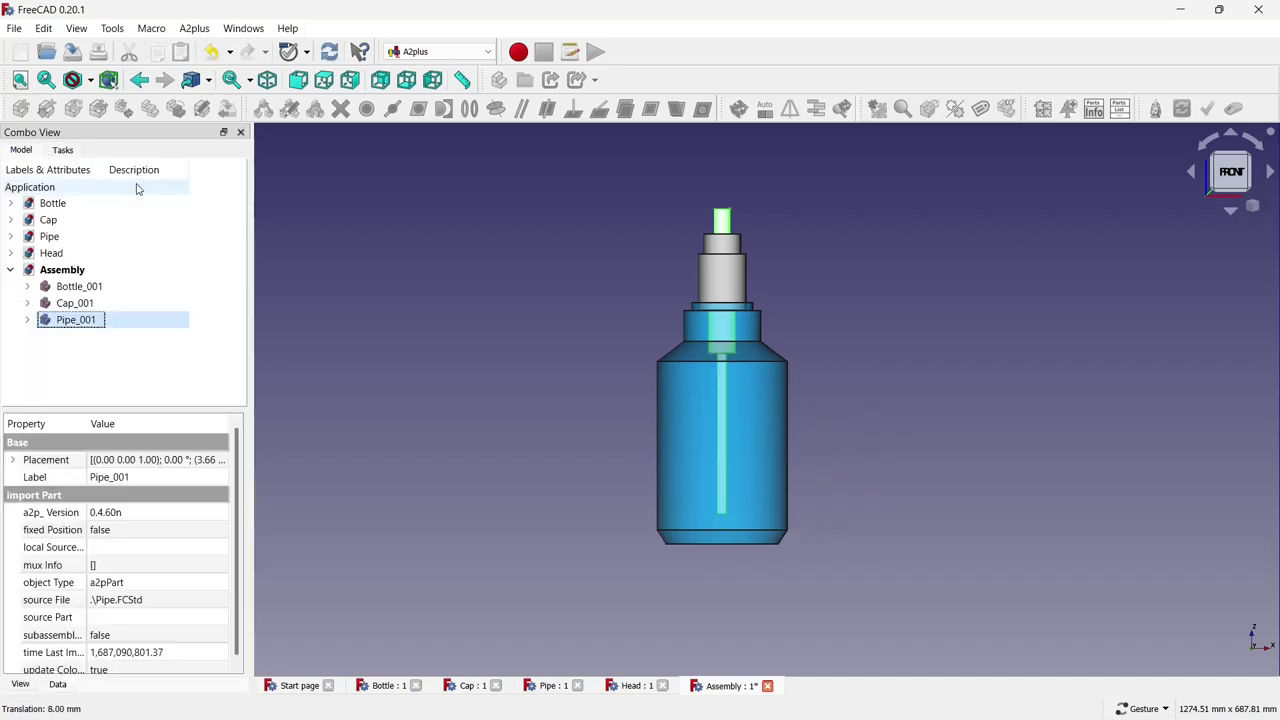
mouse_move(836, 314)
mouse_down()
mouse_move(785, 355)
mouse_move(640, 400)
mouse_move(1023, 477)
mouse_move(963, 489)
mouse_move(787, 371)
mouse_up()
scroll(688, 322, up, 2)
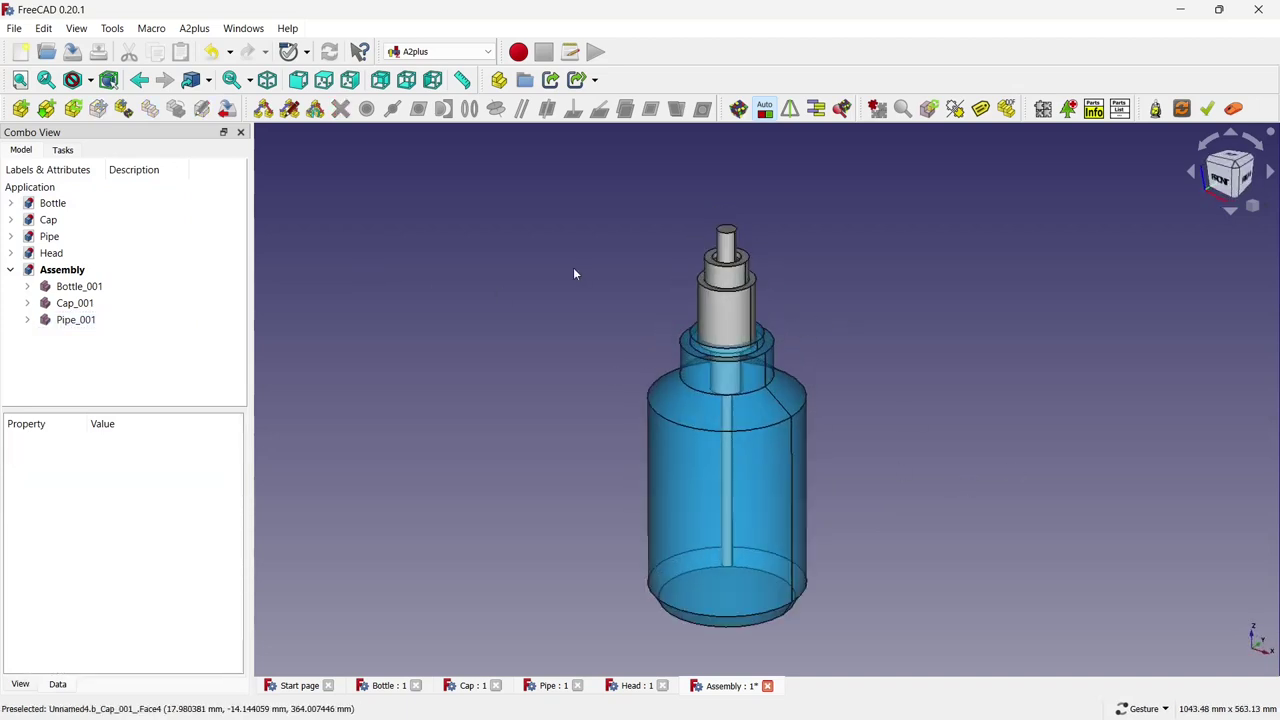
key(ctrl+s)
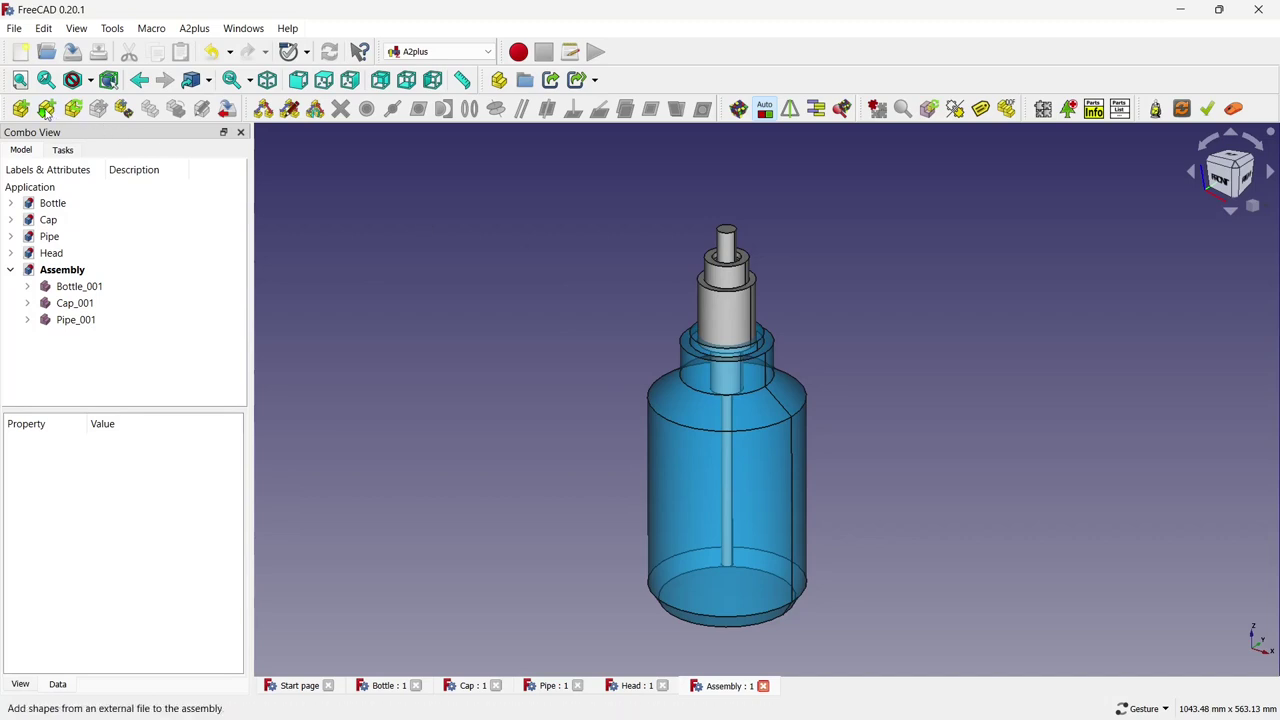
Import Head.FCStd as Head_001 and zoom in on it from the front view.
click(20, 108)
click(591, 318)
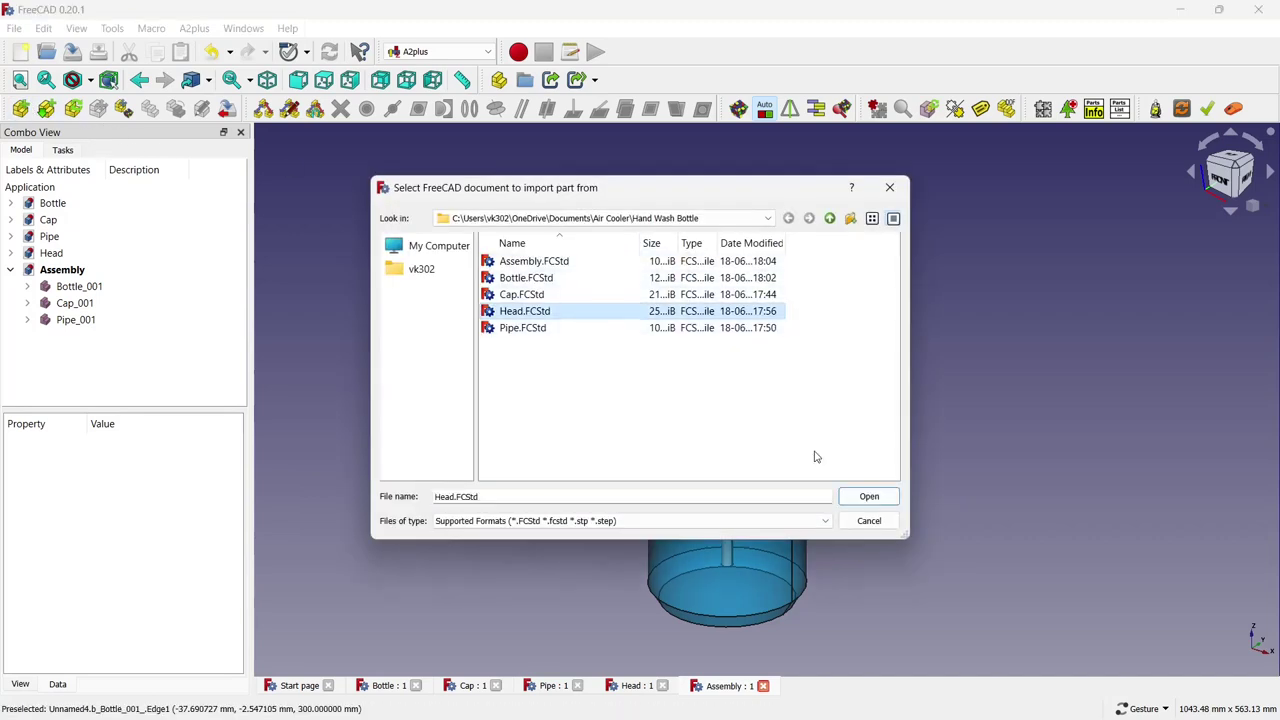
click(866, 497)
click(763, 243)
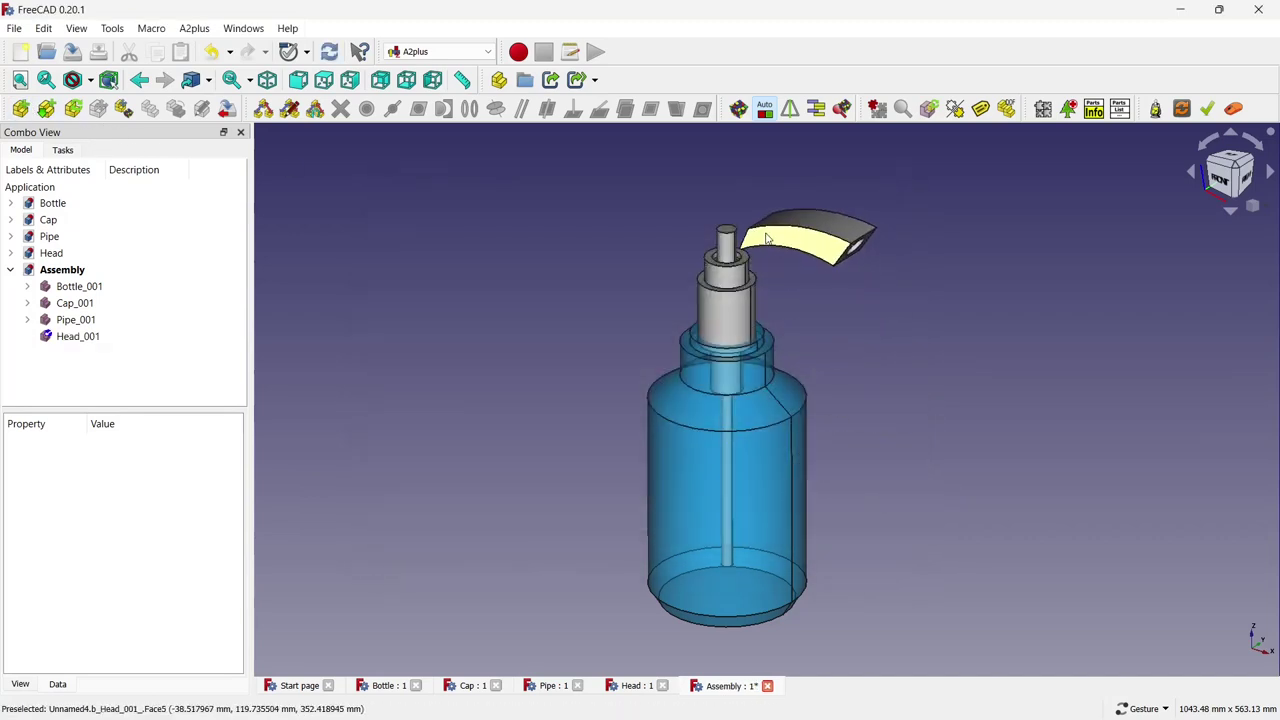
click(903, 346)
click(1236, 186)
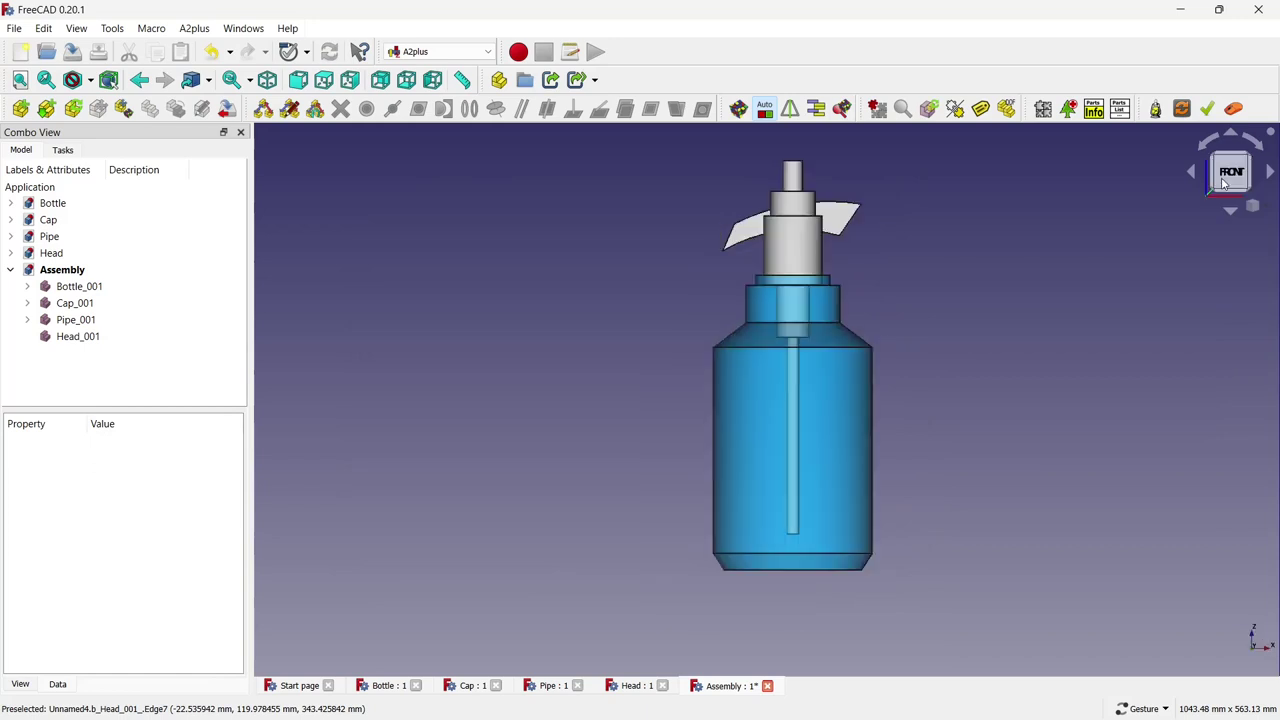
scroll(769, 331, up, 3)
scroll(846, 171, up, 2)
scroll(786, 247, up, 3)
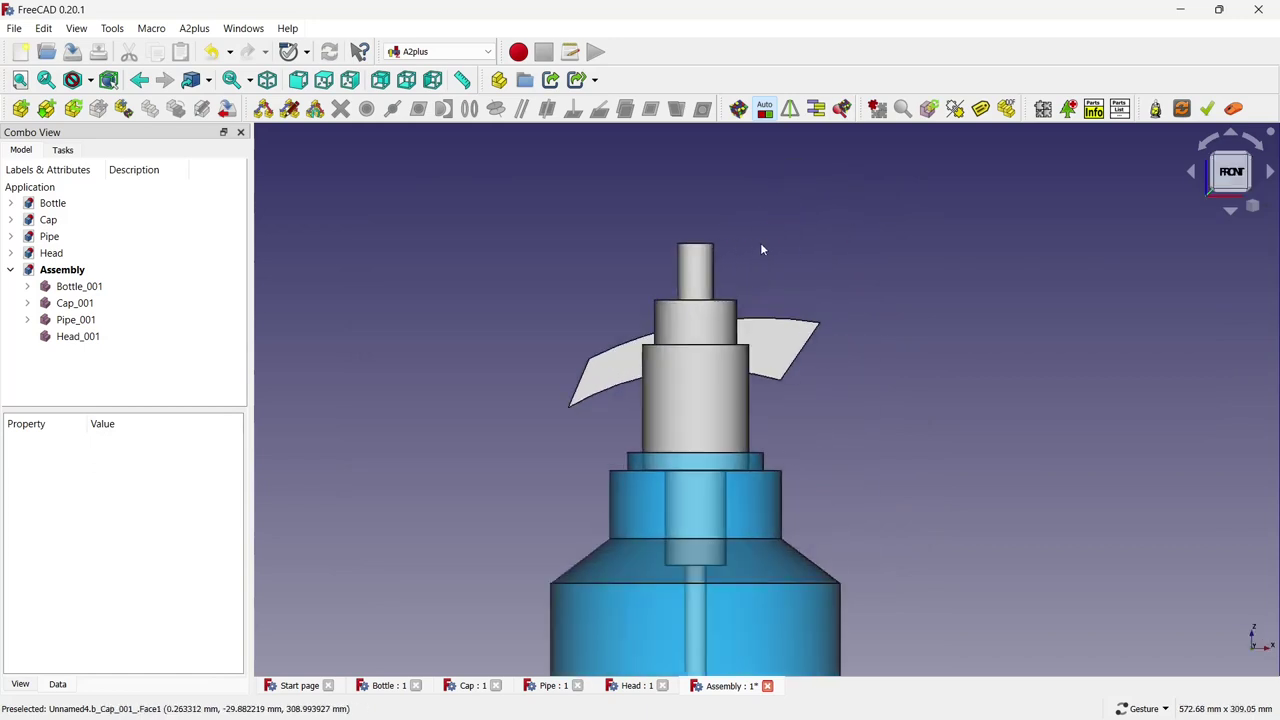
Transform Head_001, moving it along Z and sideways over the stem.
click(90, 338)
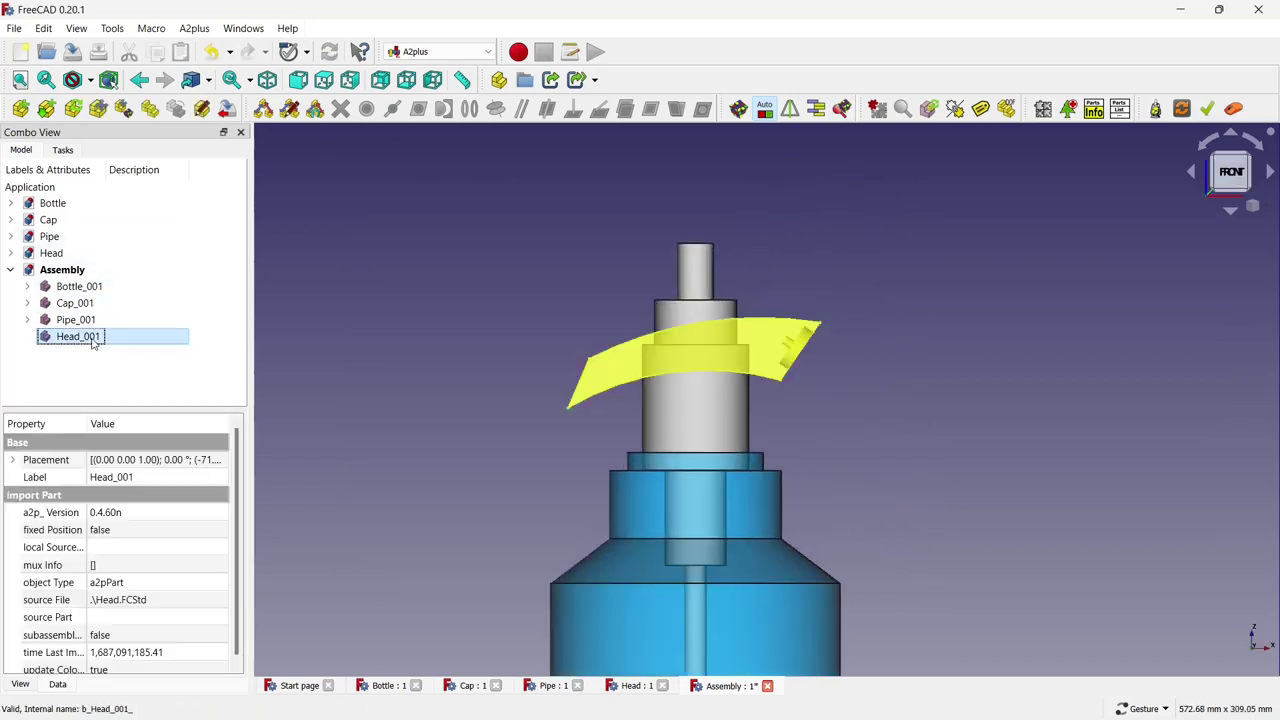
right_click(93, 337)
click(138, 12)
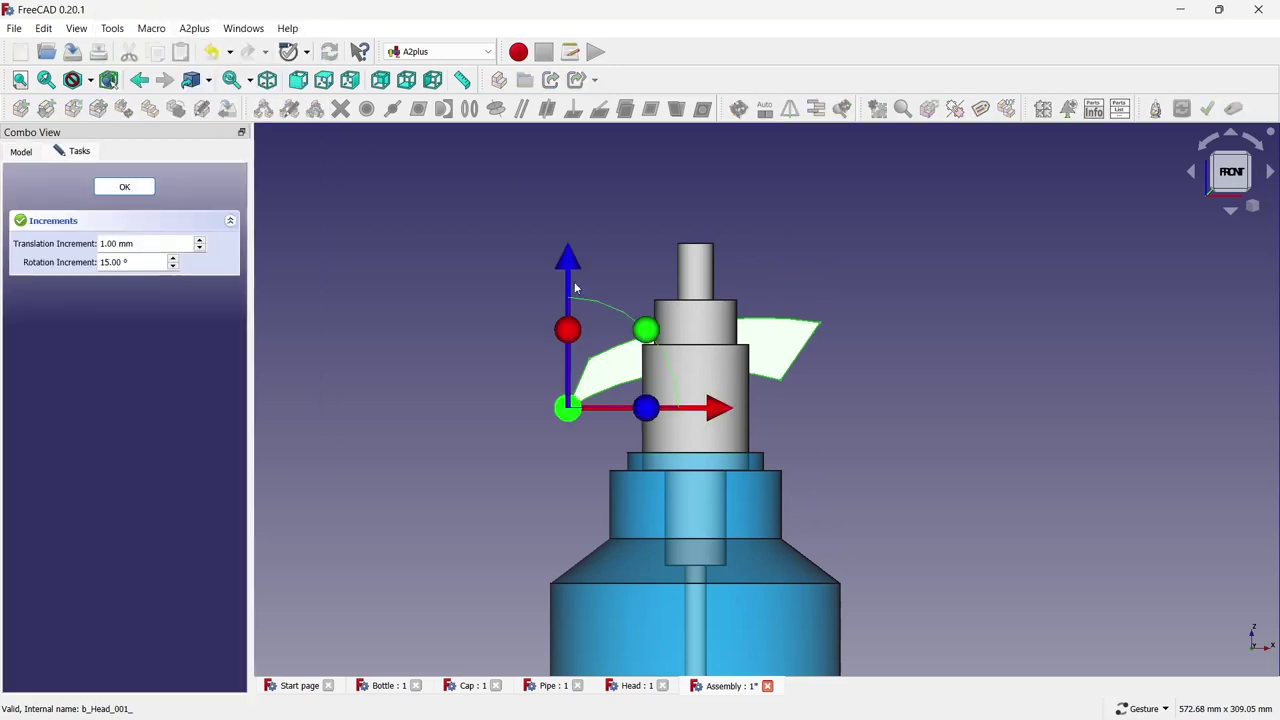
drag(566, 287, 573, 146)
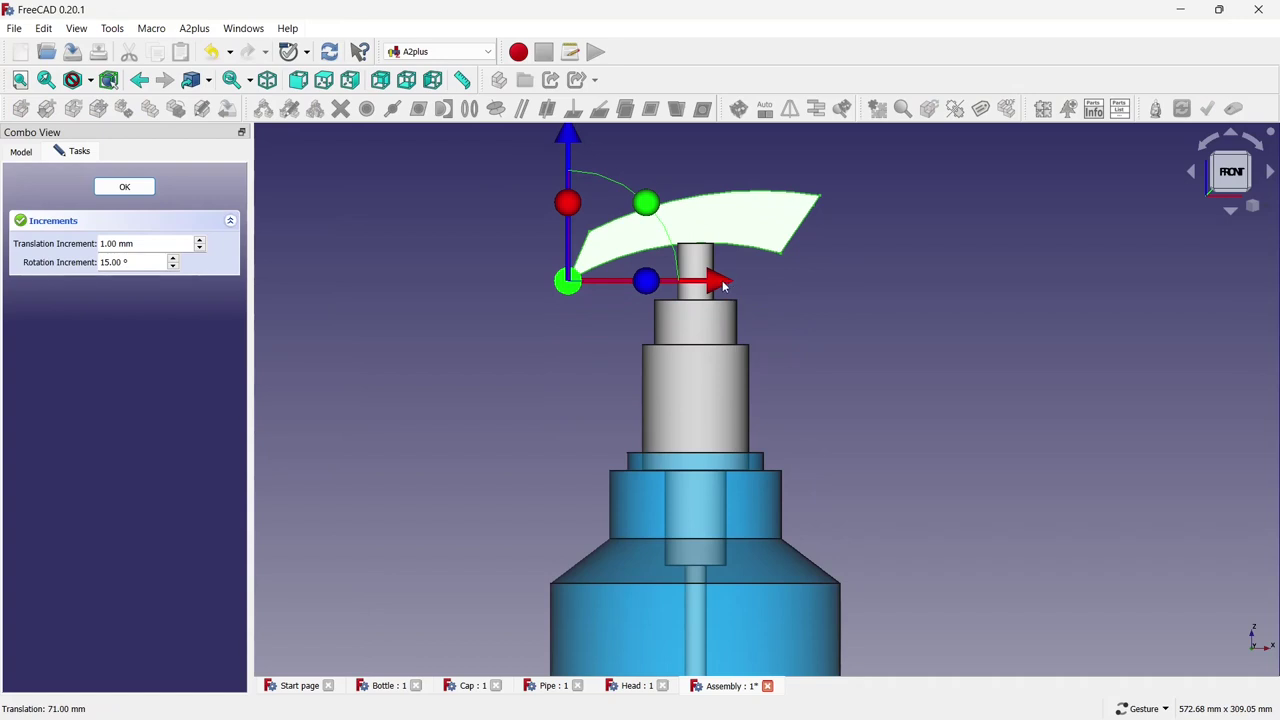
drag(723, 285, 781, 293)
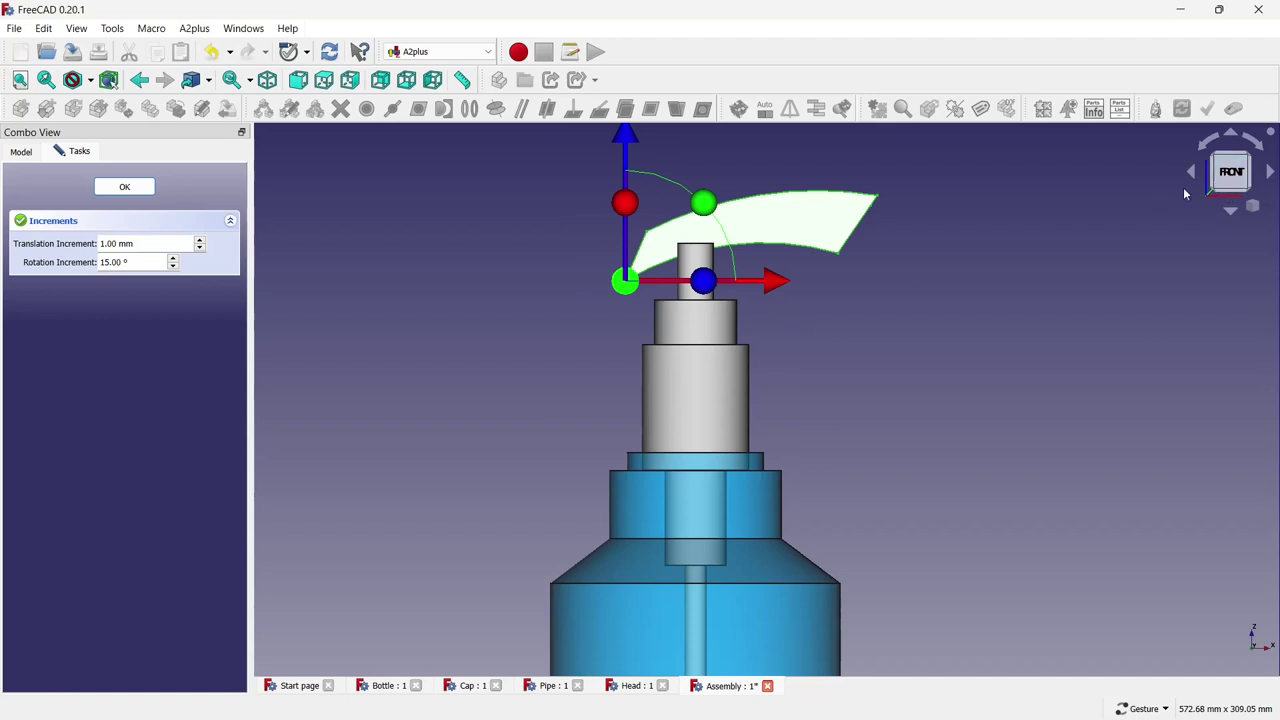
From the right view, slide the head onto the stem's axis so it caps the pipe tip.
scroll(826, 326, down, 1)
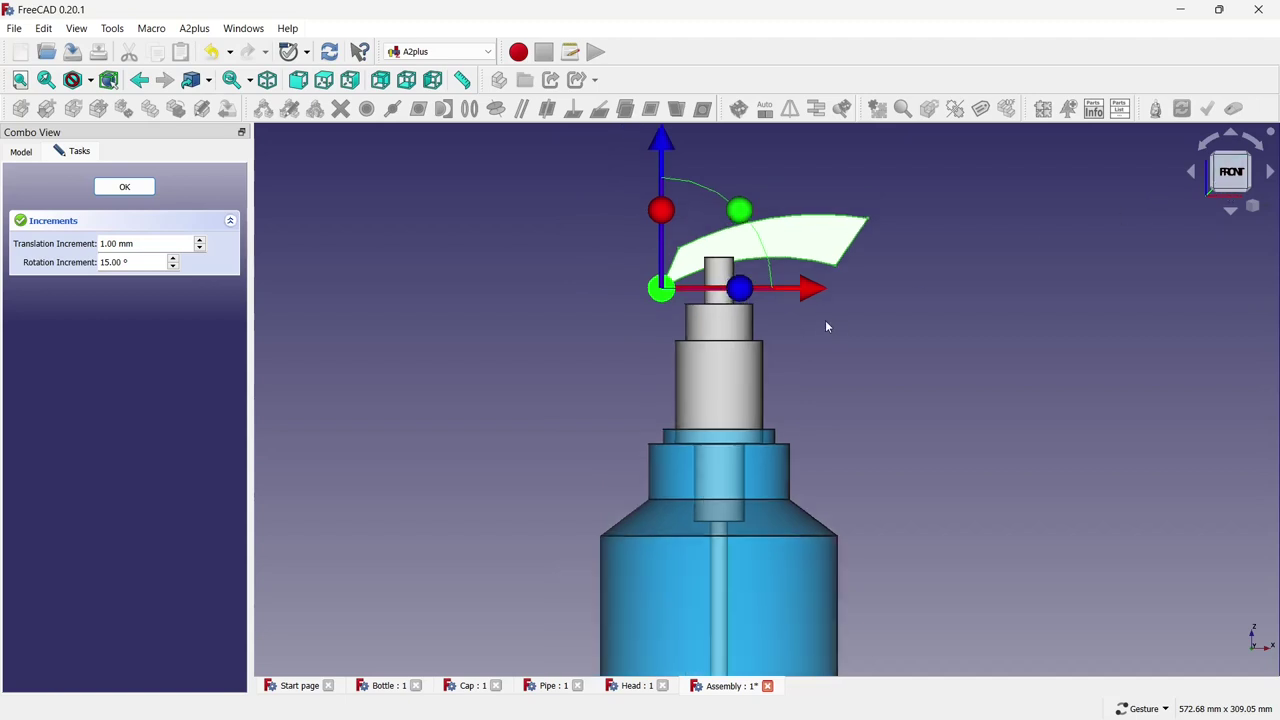
click(1190, 174)
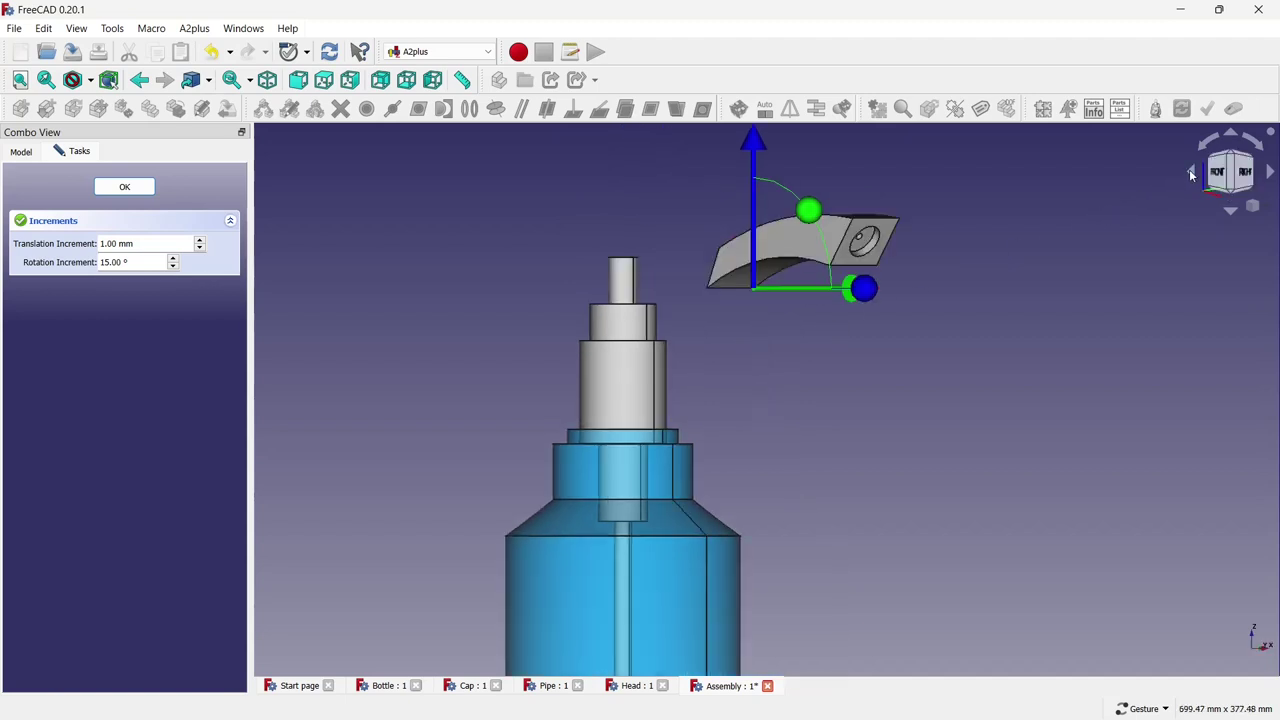
click(1190, 174)
drag(995, 289, 788, 289)
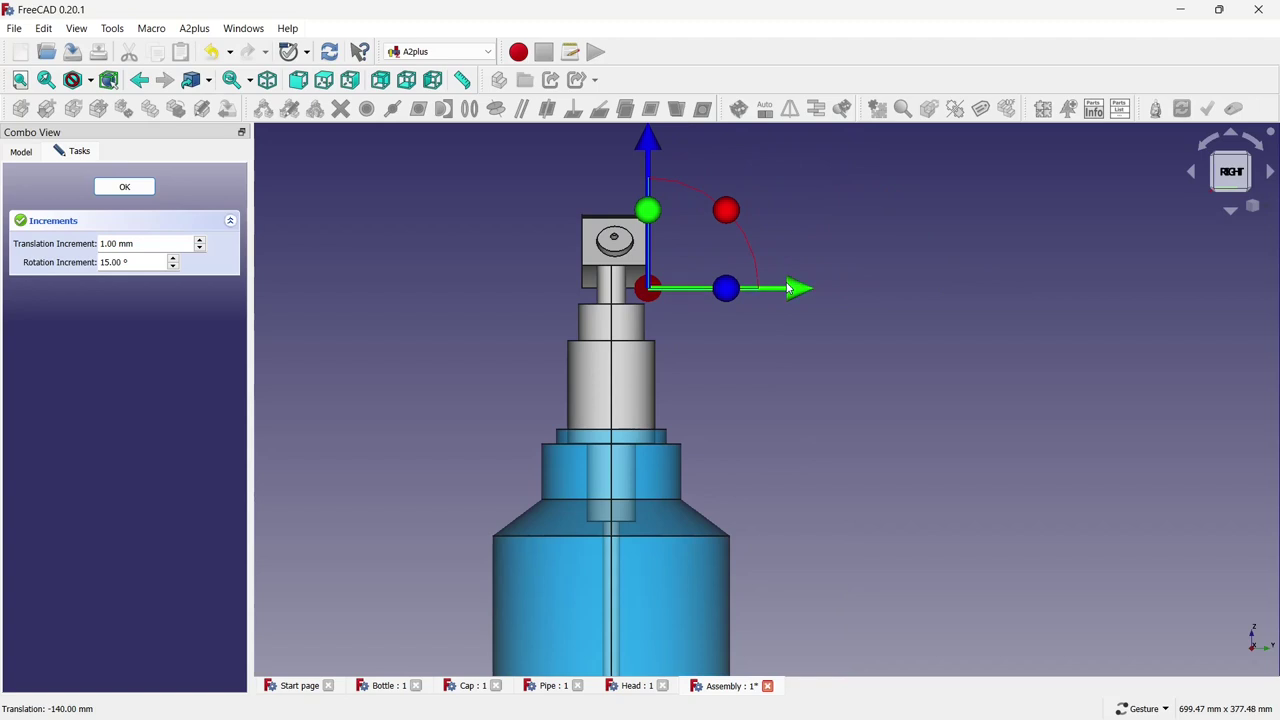
click(125, 186)
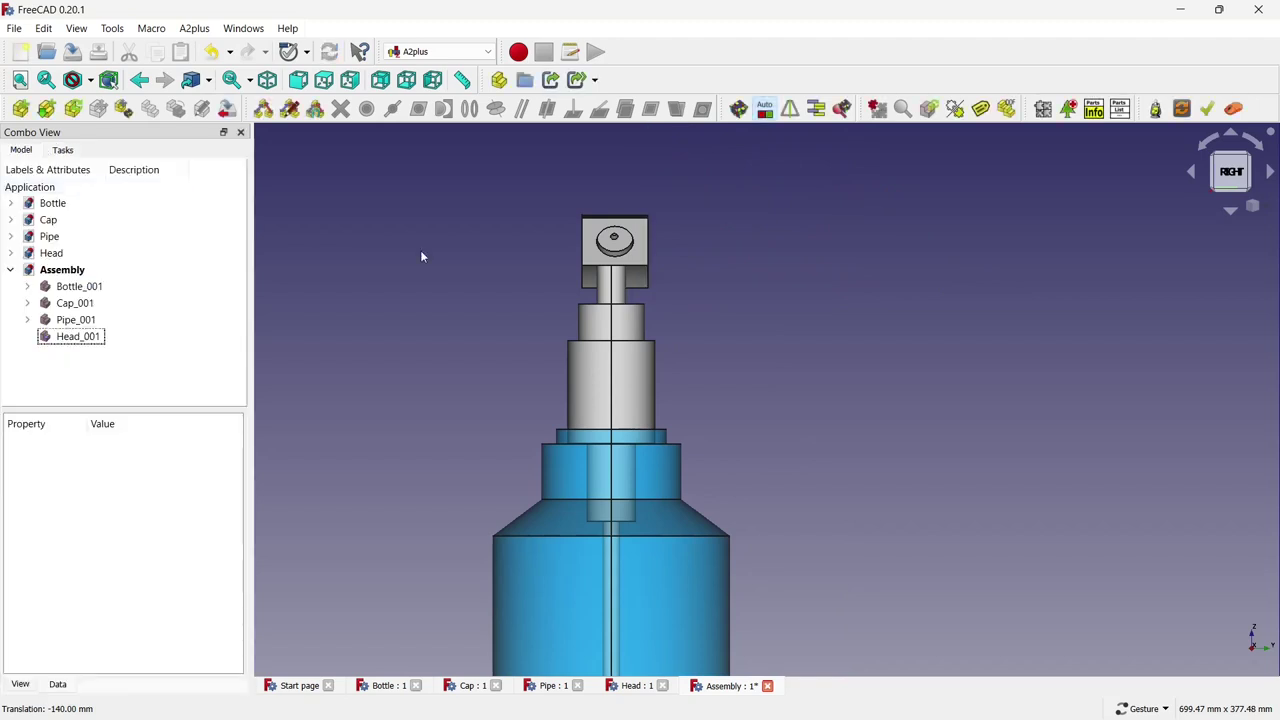
mouse_move(746, 226)
mouse_down()
mouse_move(789, 301)
mouse_move(546, 429)
mouse_move(594, 323)
mouse_move(660, 363)
mouse_move(624, 443)
mouse_move(837, 343)
mouse_move(877, 369)
mouse_move(639, 341)
mouse_up()
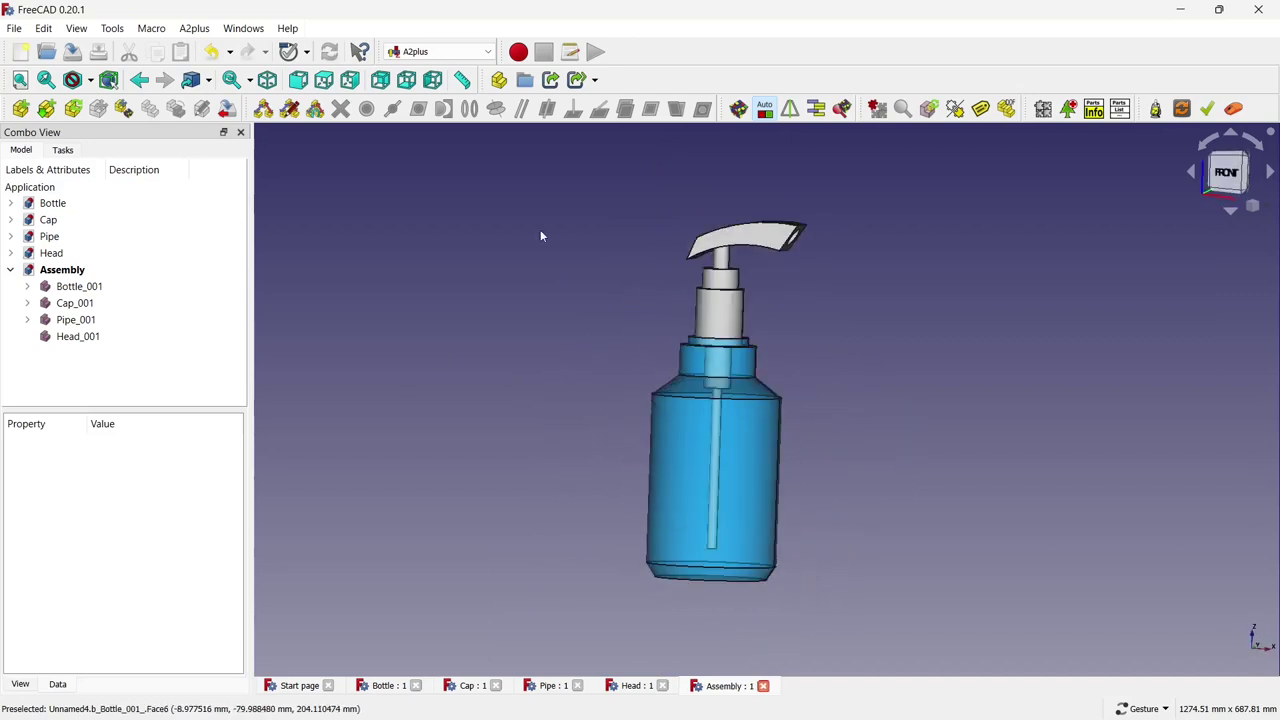
Colour the cap orange through its appearance settings (Ctrl+D).
click(721, 308)
right_click(718, 307)
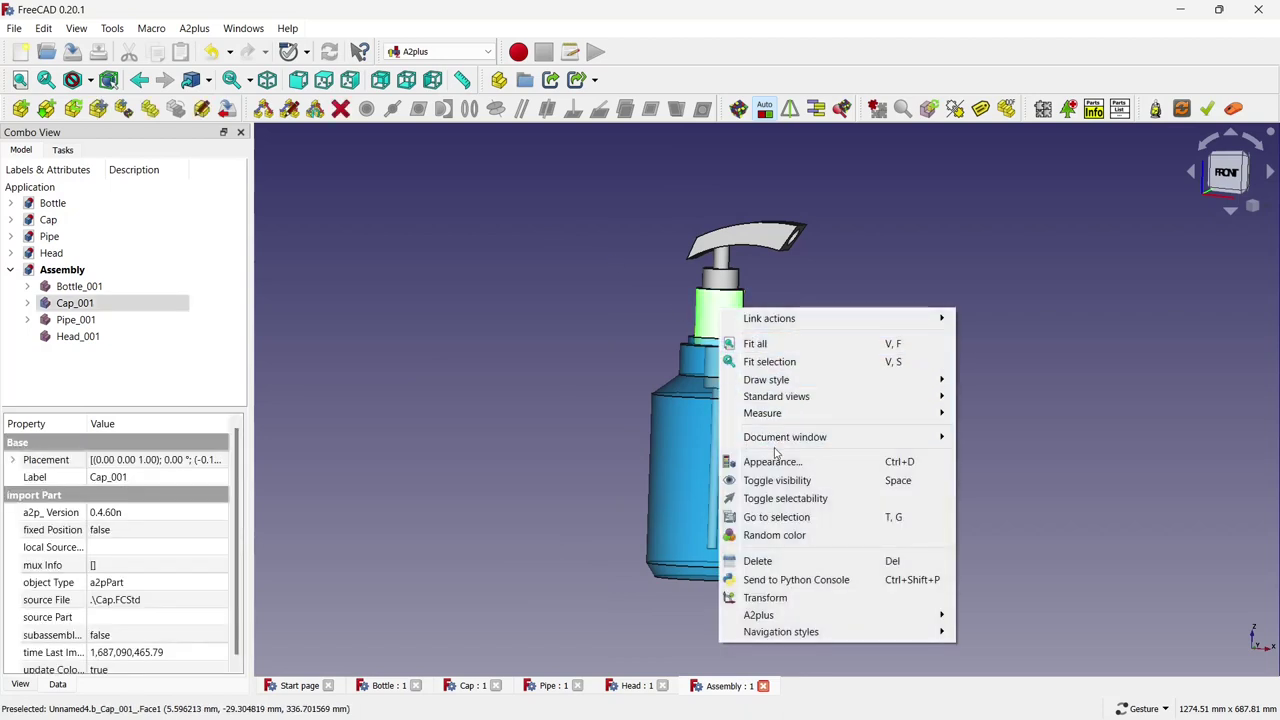
key(Escape)
key(ctrl+d)
click(172, 333)
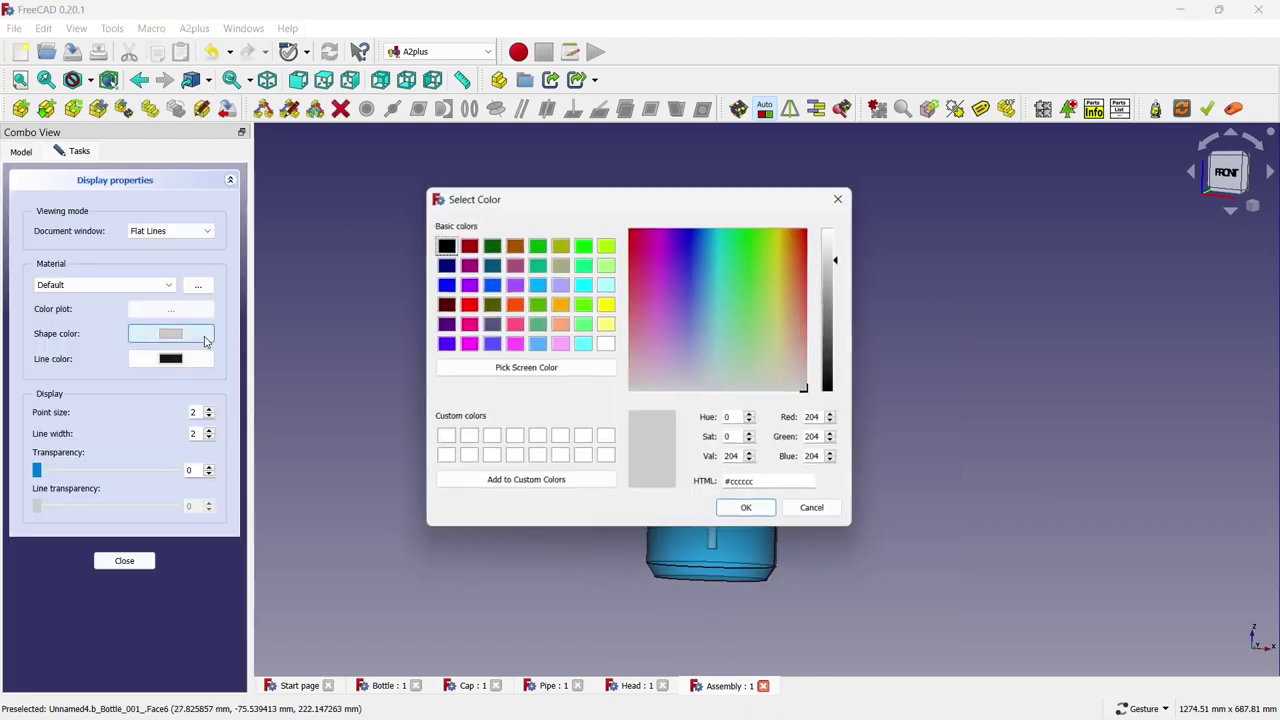
drag(632, 204, 378, 237)
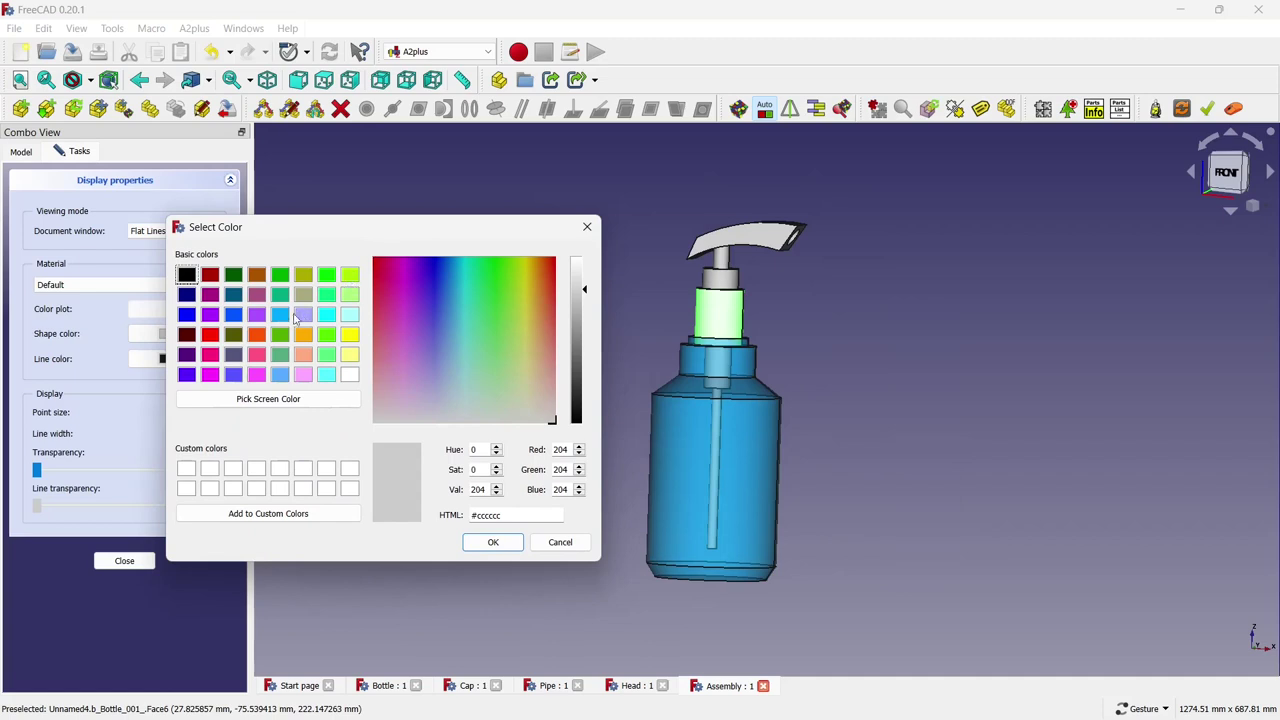
click(258, 335)
click(493, 543)
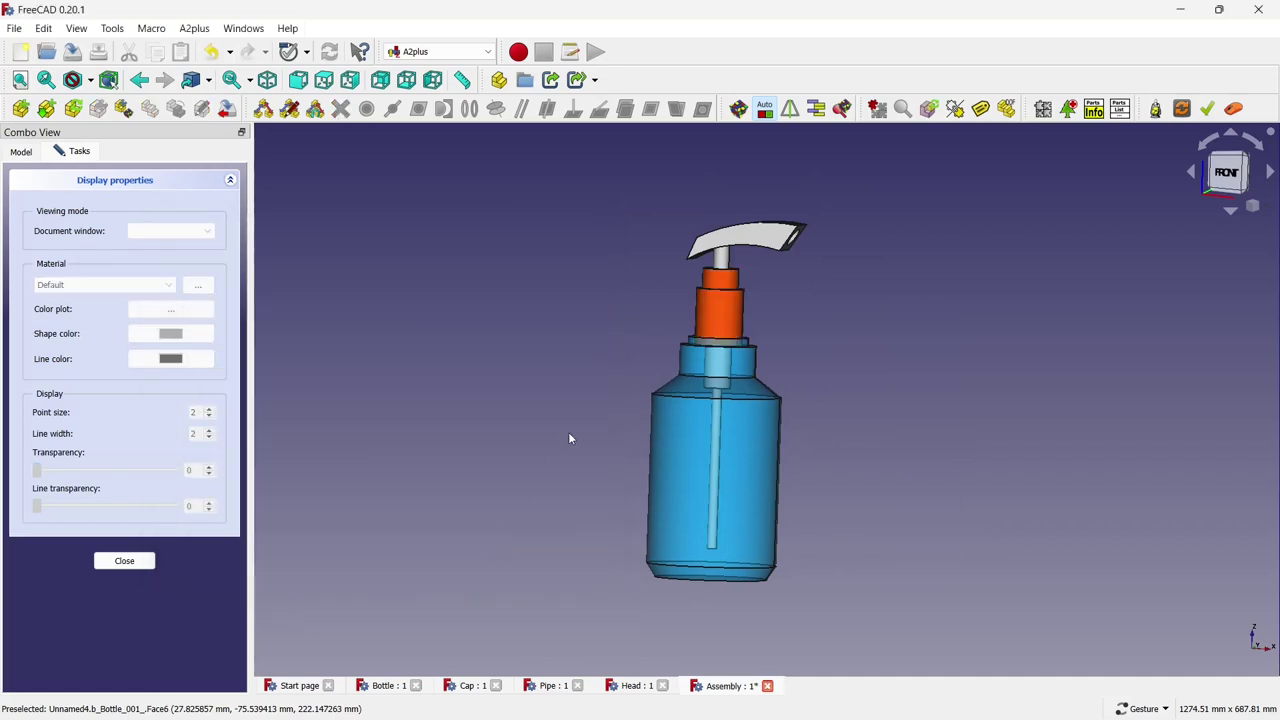
Colour the pump head red.
click(720, 244)
click(199, 339)
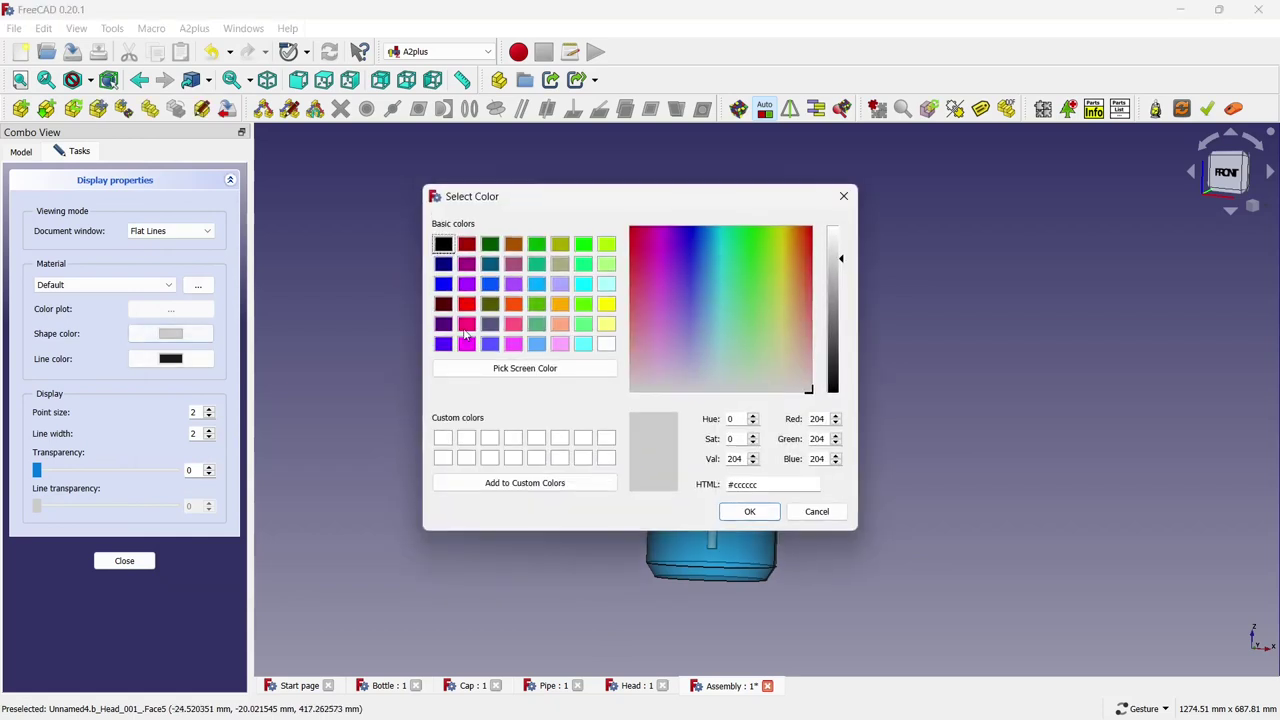
click(465, 306)
click(749, 511)
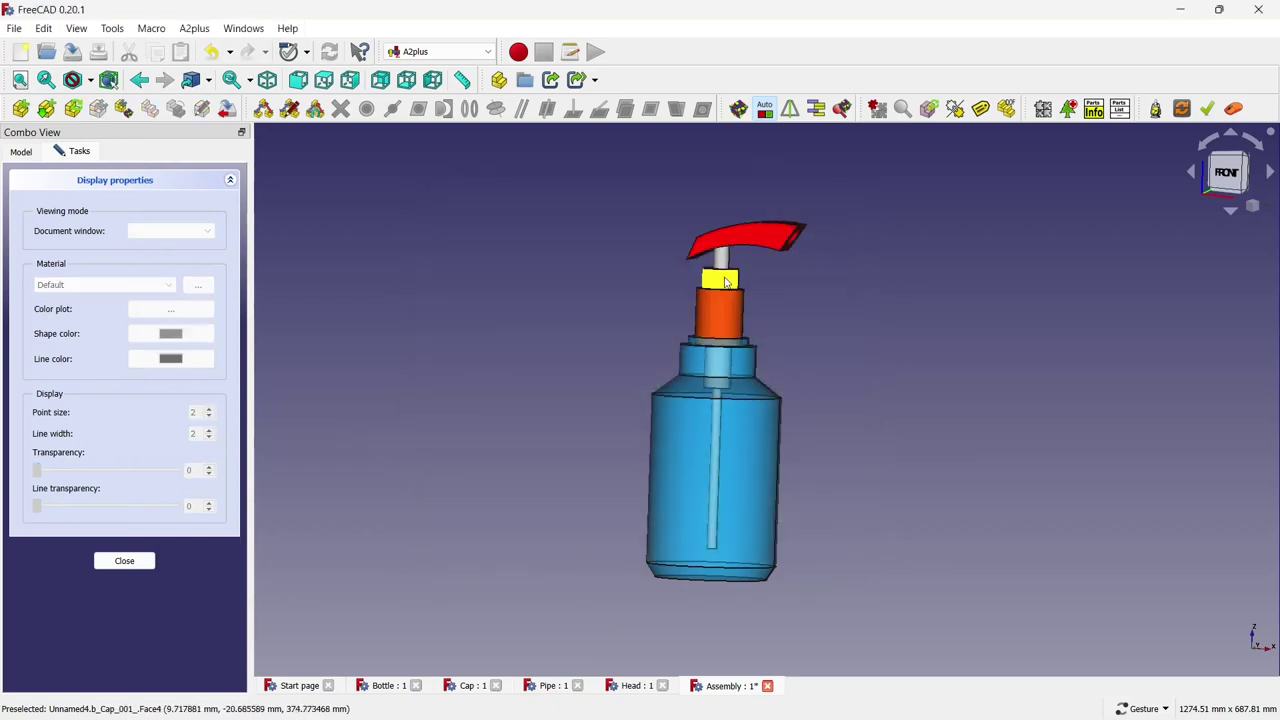
Colour the inner pipe bright green.
click(719, 260)
click(170, 333)
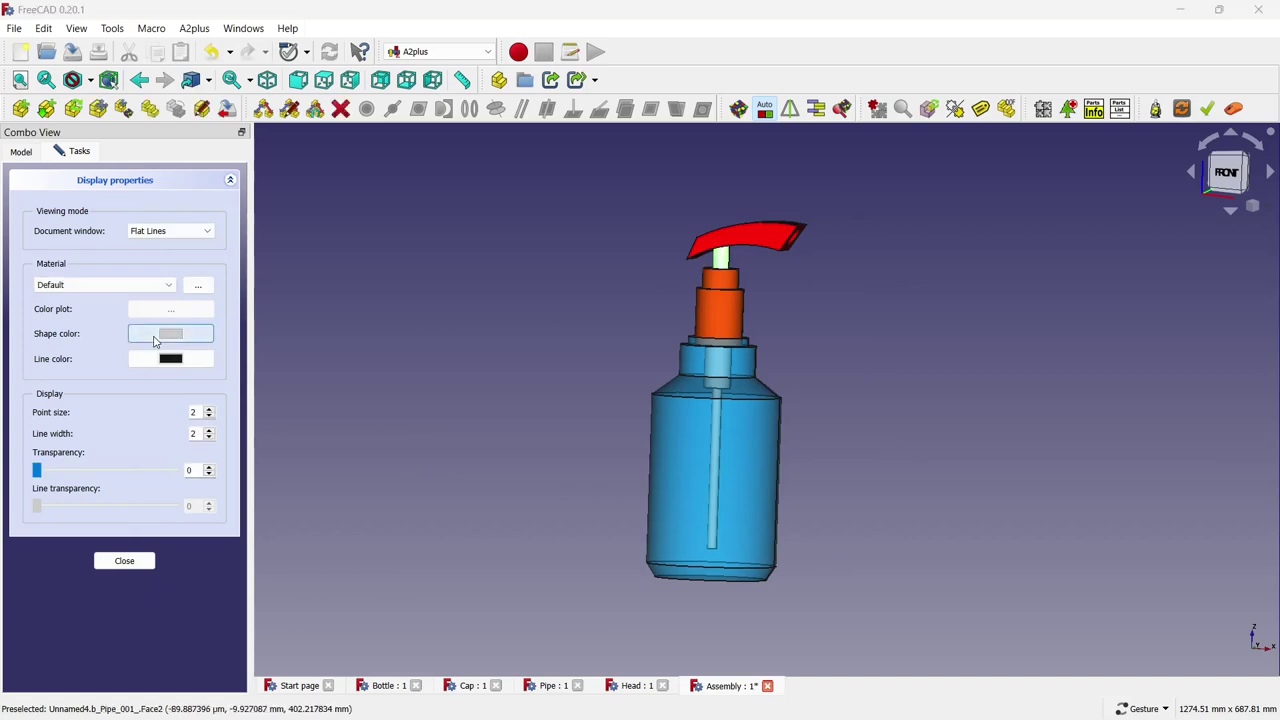
click(583, 304)
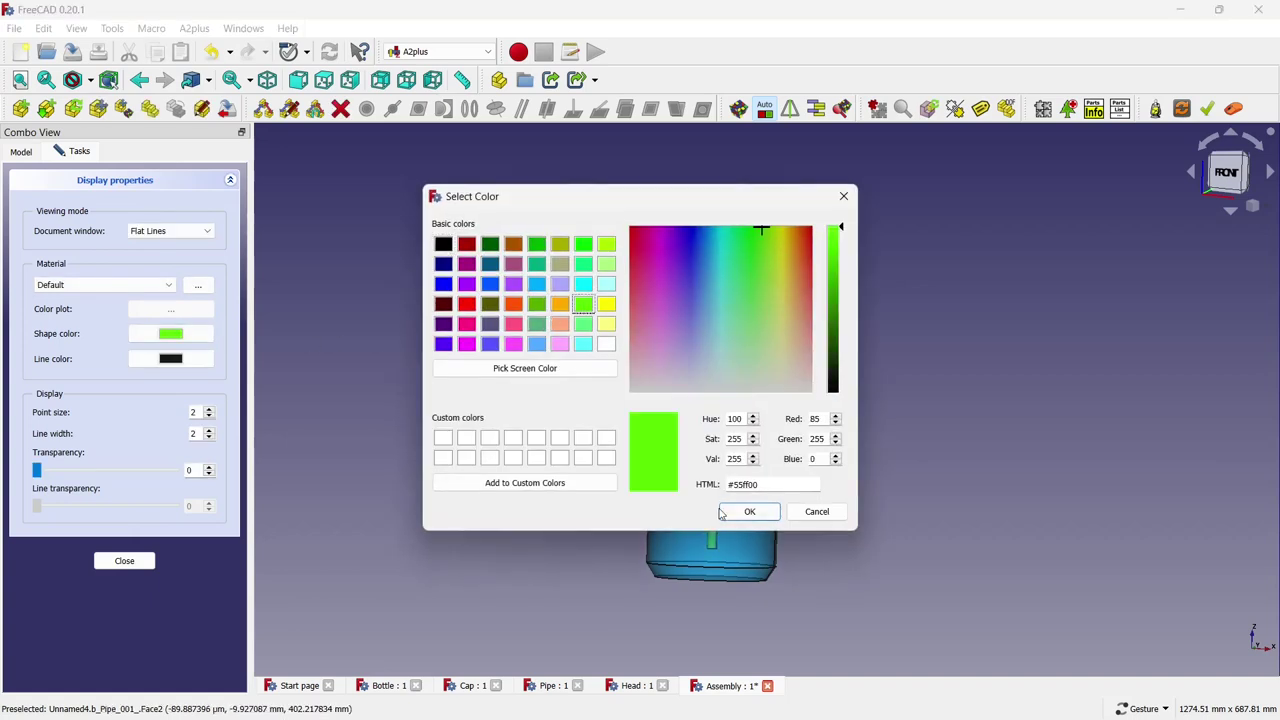
click(722, 513)
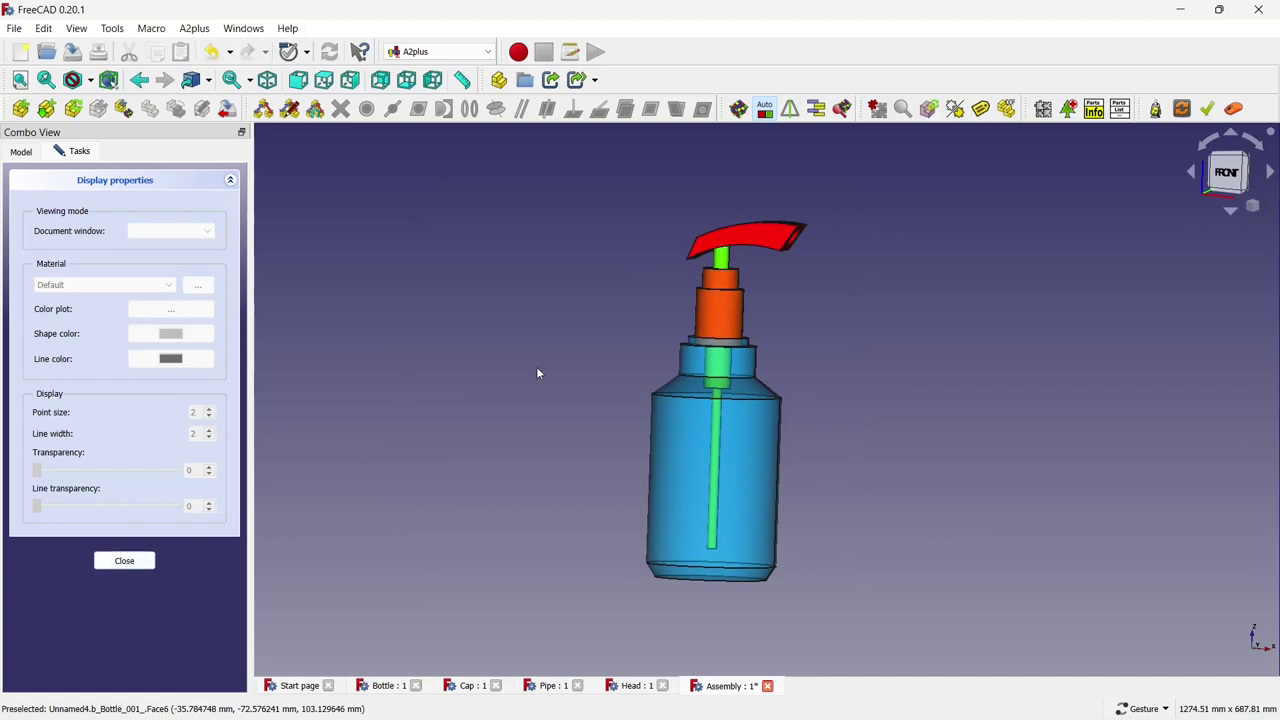
Recolour the pump head orange (#ff5500) and close the appearance settings.
click(745, 237)
click(199, 336)
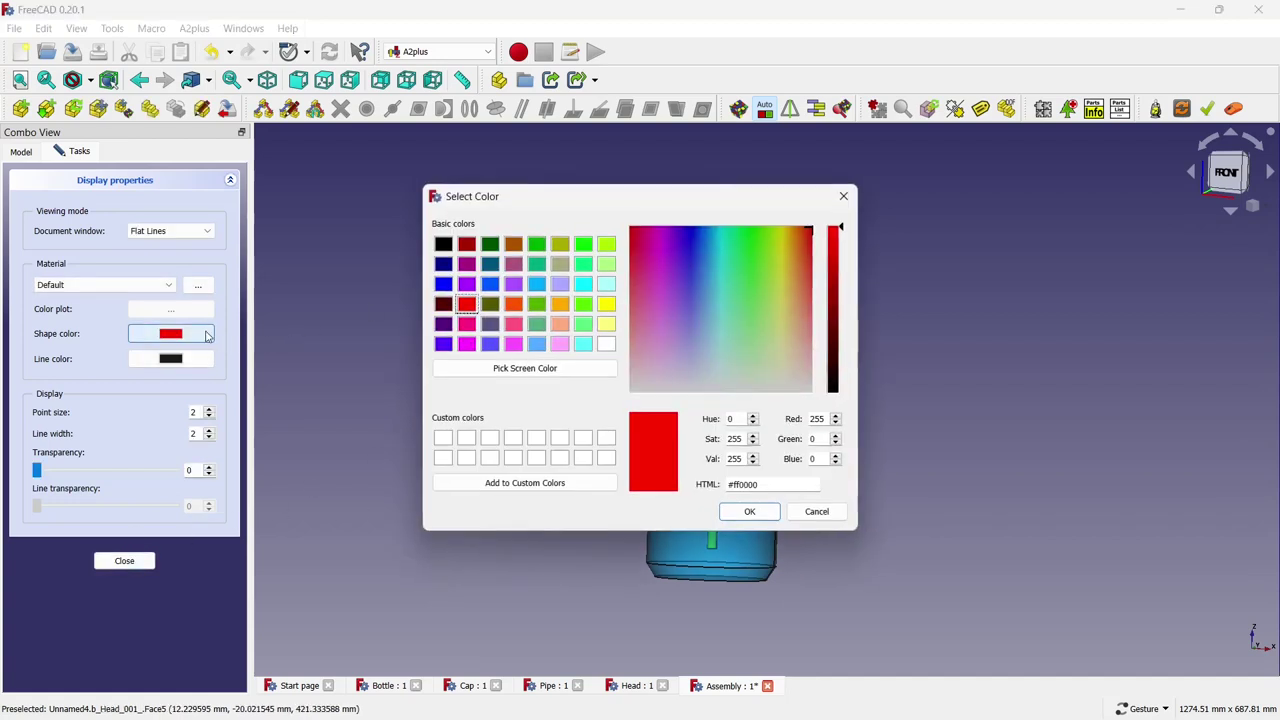
click(513, 304)
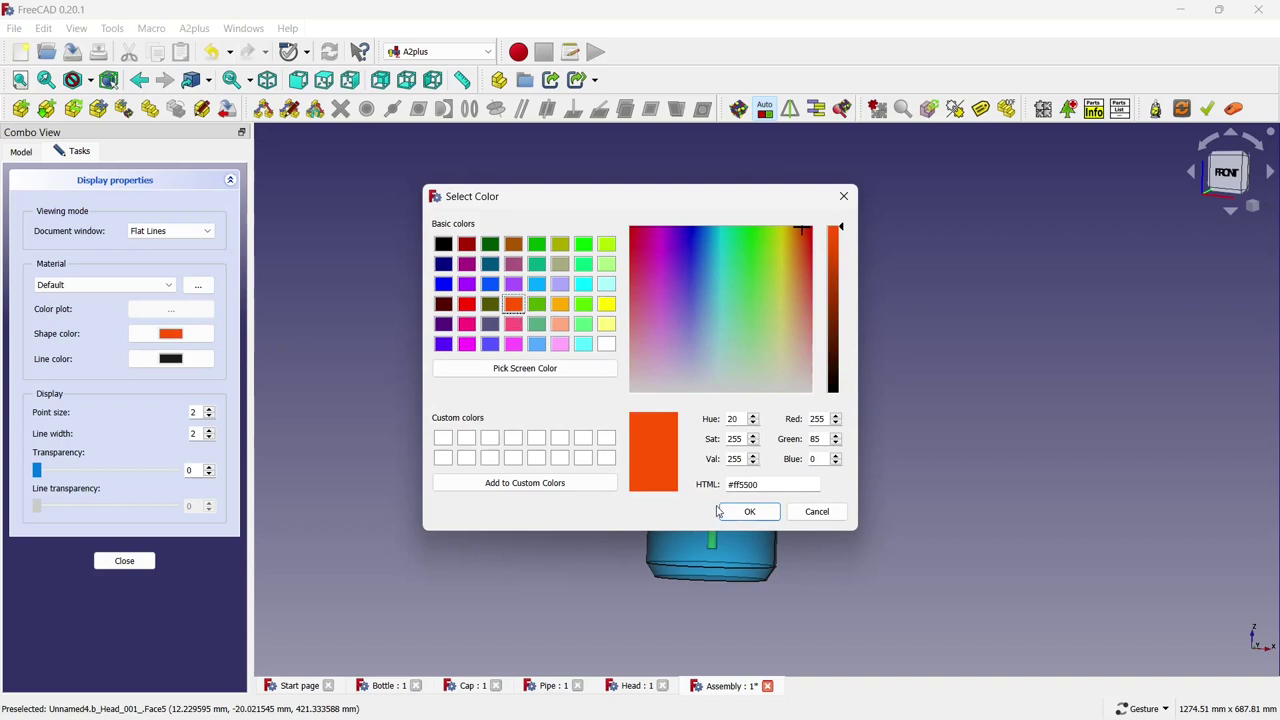
click(720, 511)
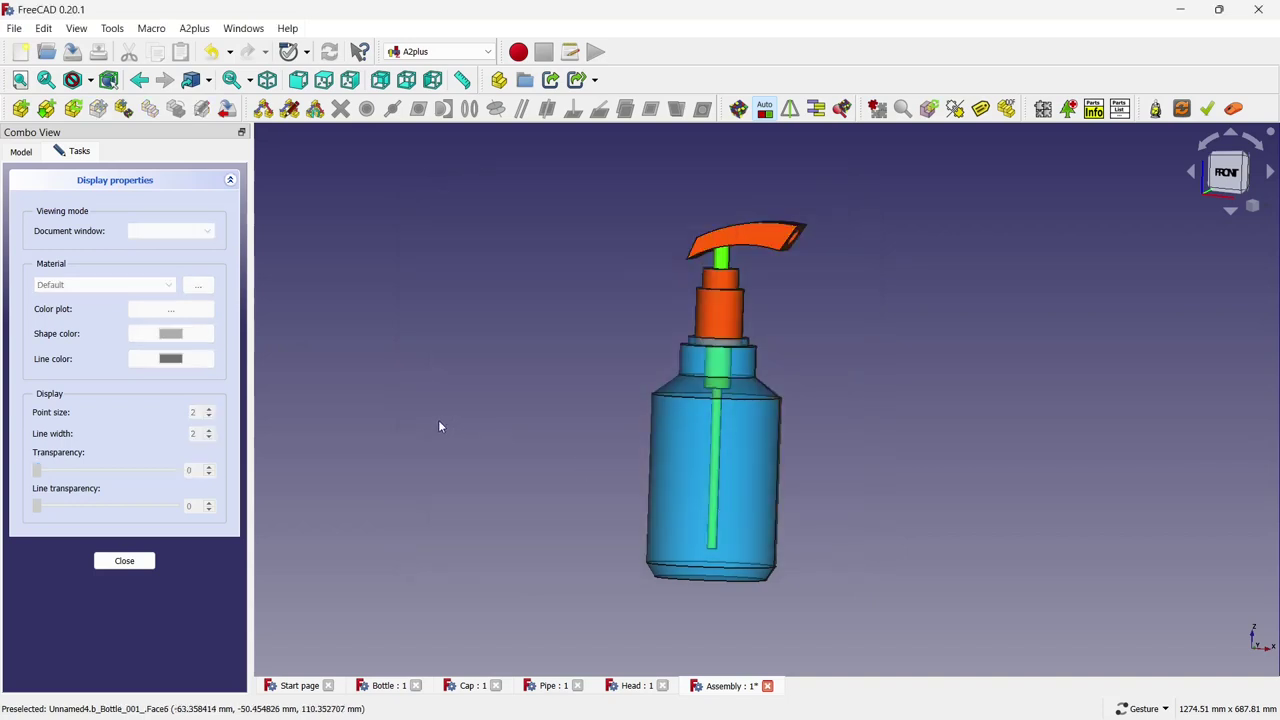
click(118, 558)
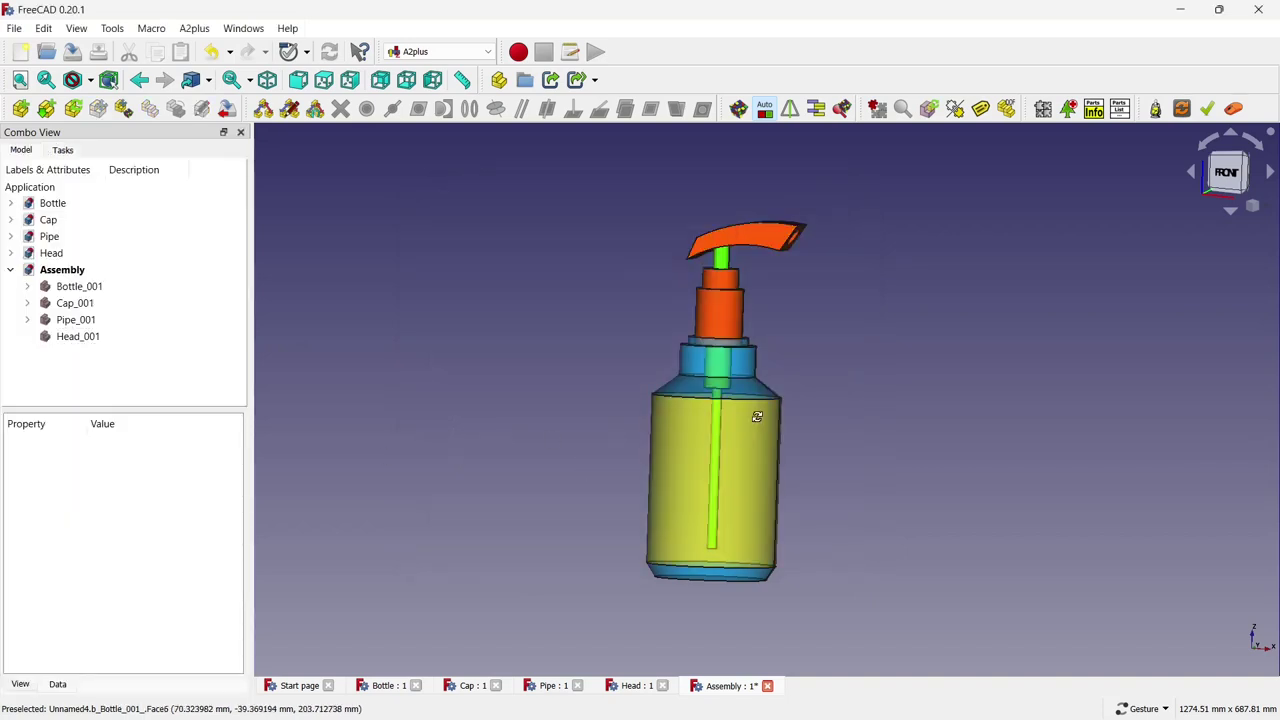
mouse_move(757, 414)
mouse_down()
mouse_move(845, 403)
mouse_move(670, 460)
mouse_move(1003, 413)
mouse_move(528, 297)
mouse_move(560, 246)
mouse_move(761, 337)
mouse_move(734, 366)
mouse_up()
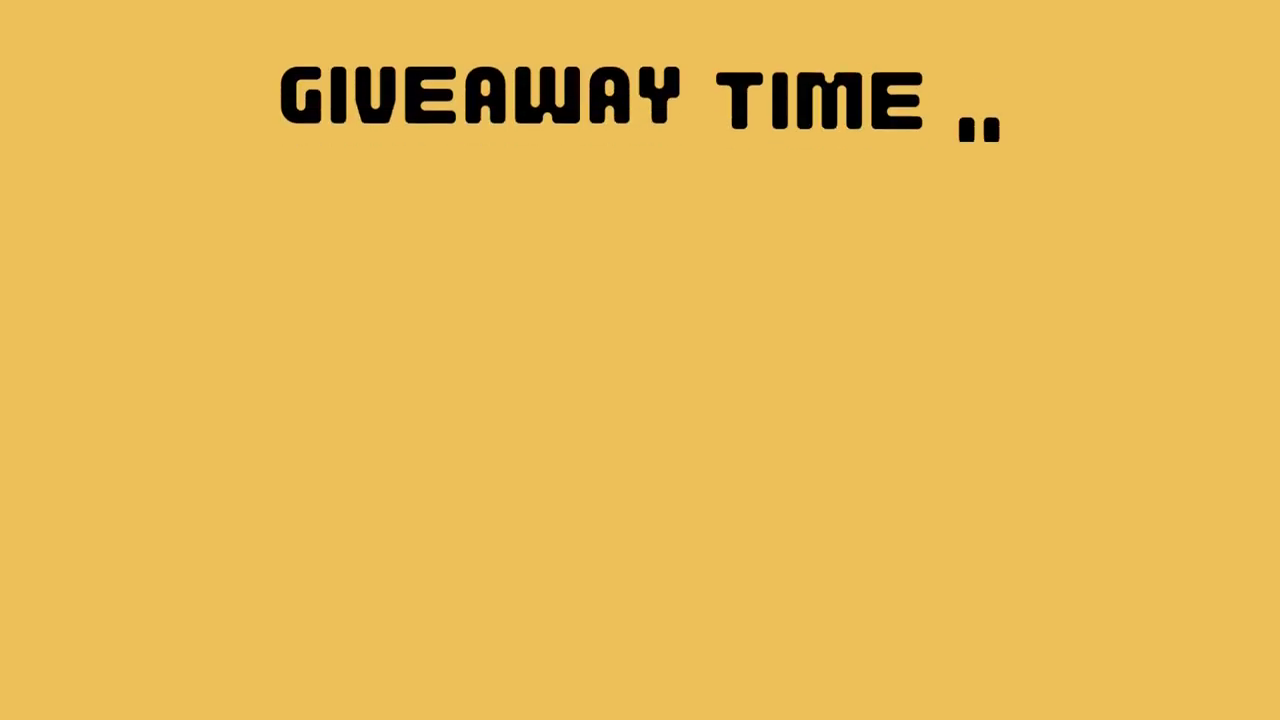